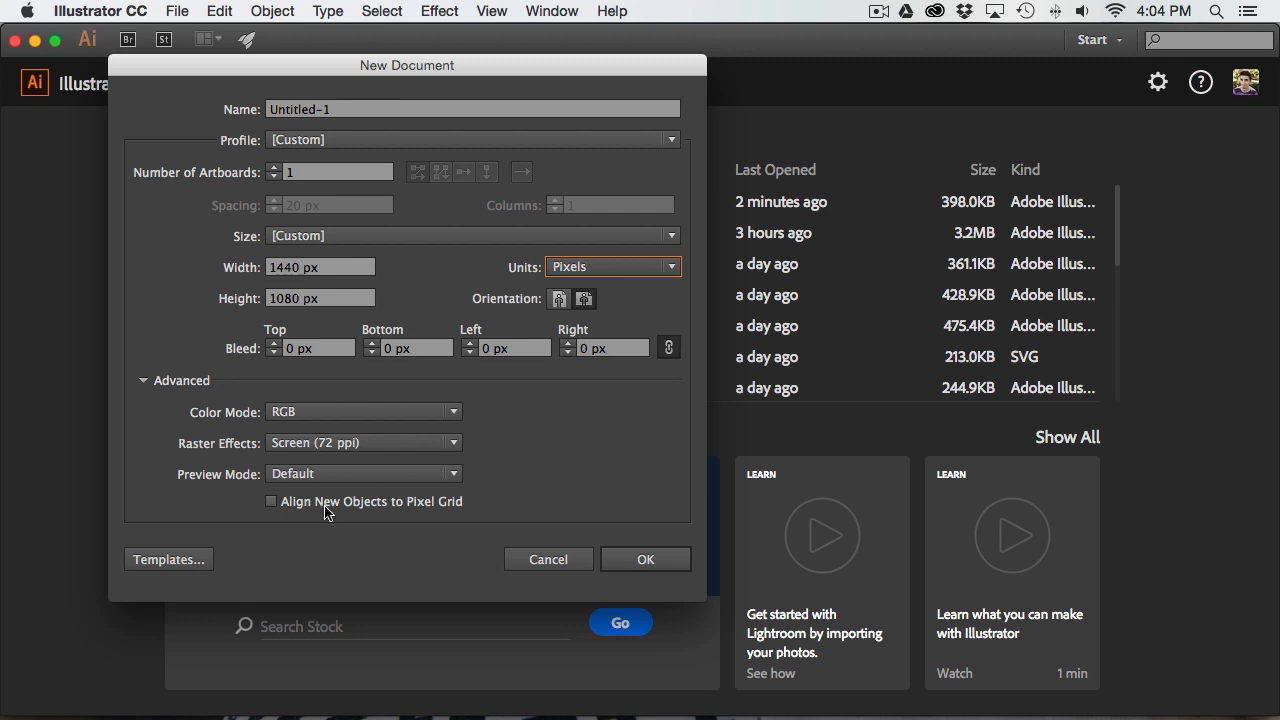
Create a new 1440 × 1080 px document with one artboard in RGB at 72 ppi
click(646, 560)
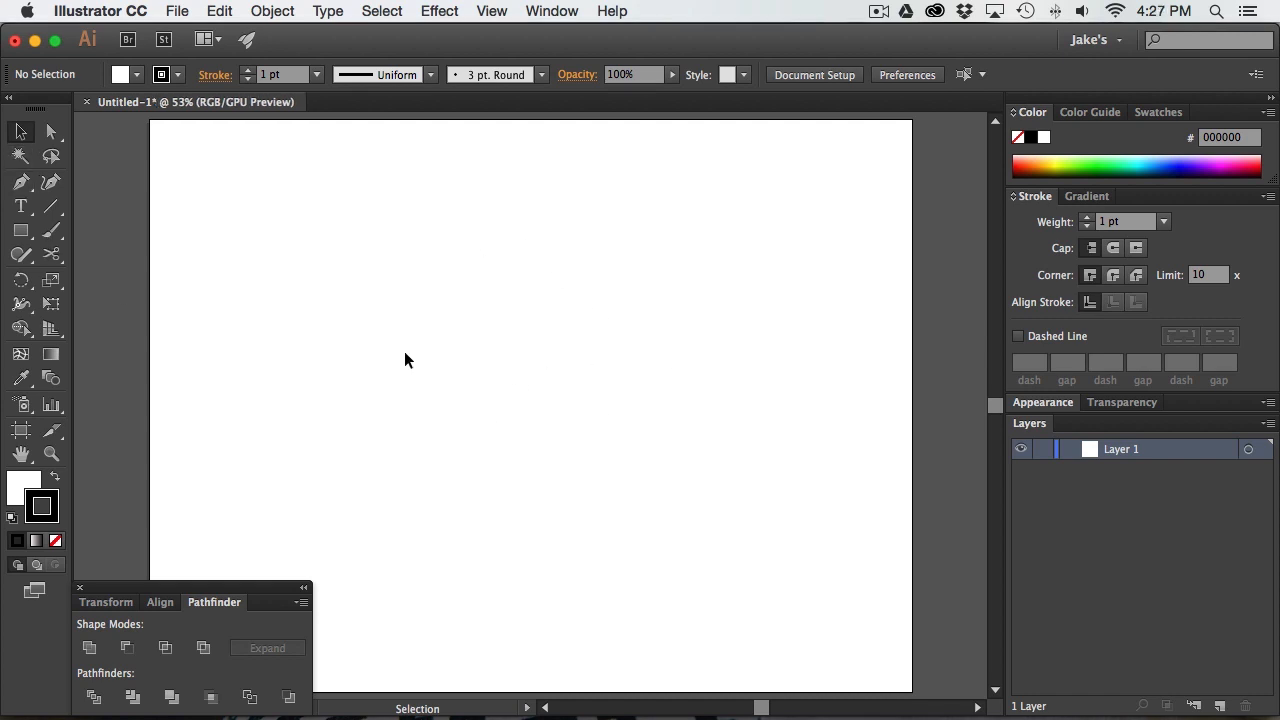
With smart guides on, add a 175 × 275 px rectangle starting from the artboard's center point
click(22, 233)
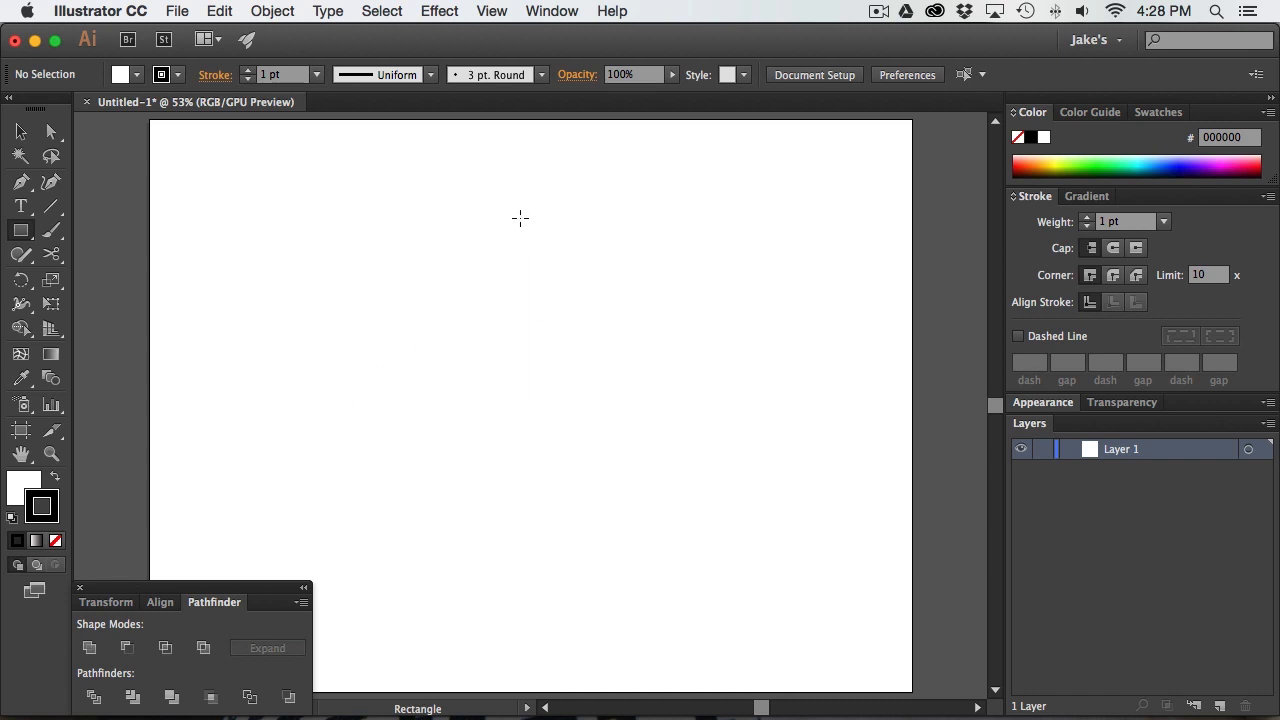
click(492, 10)
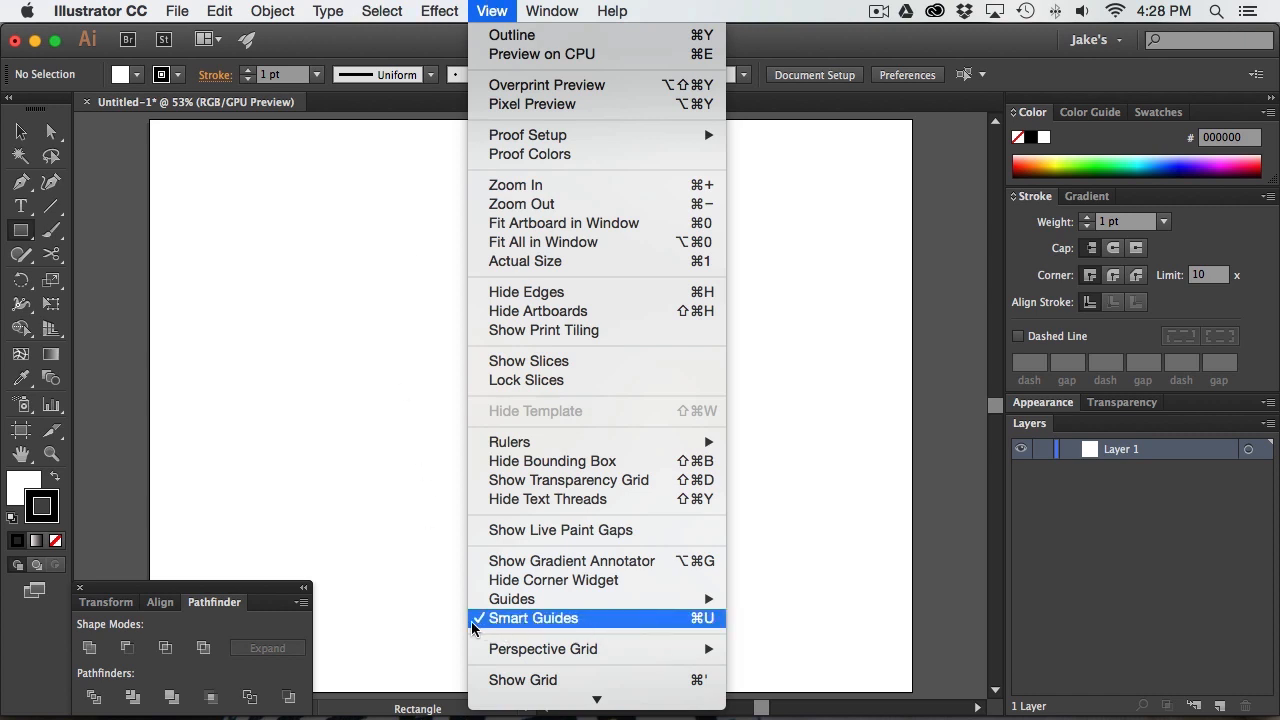
click(398, 485)
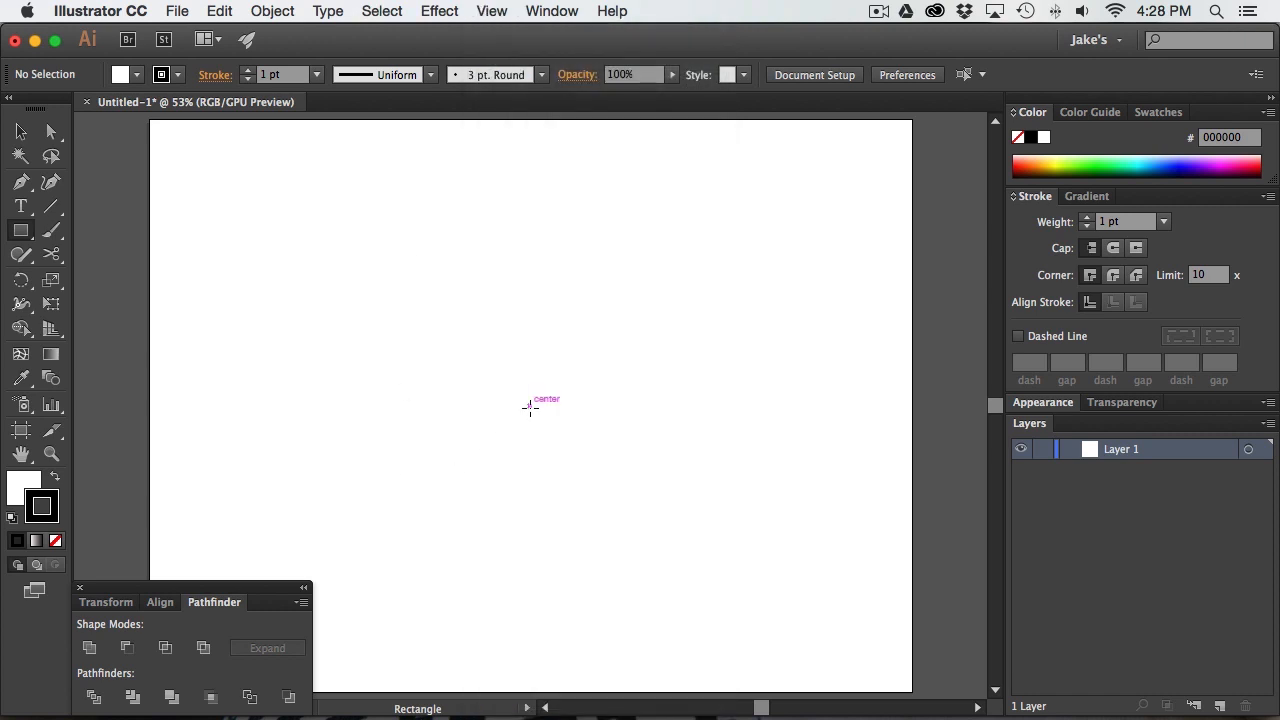
click(530, 407)
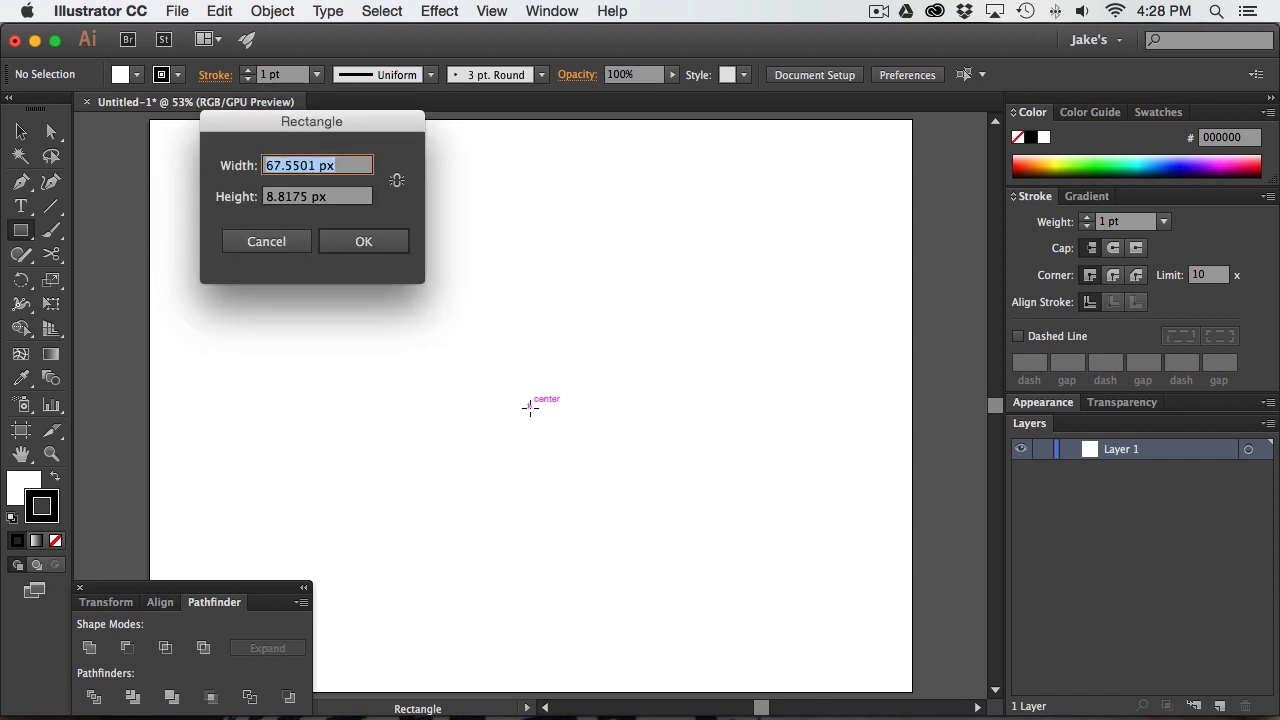
text(175)
key(Tab)
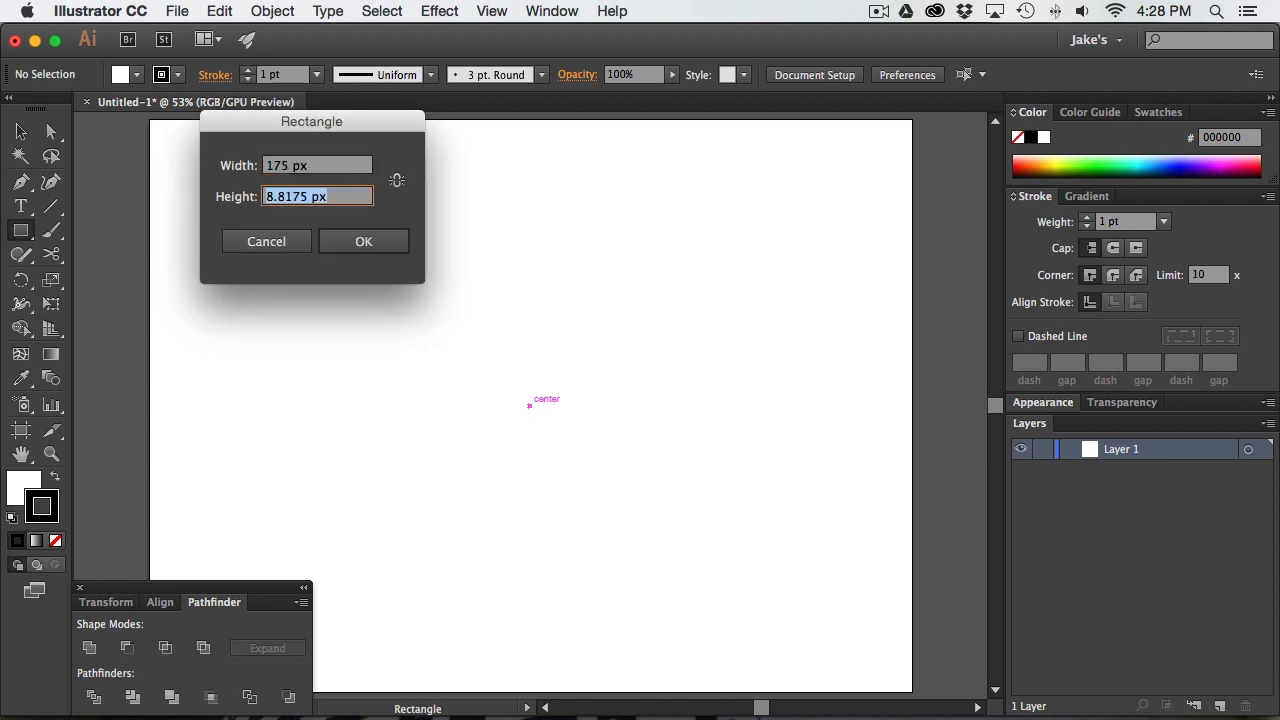
text(27)
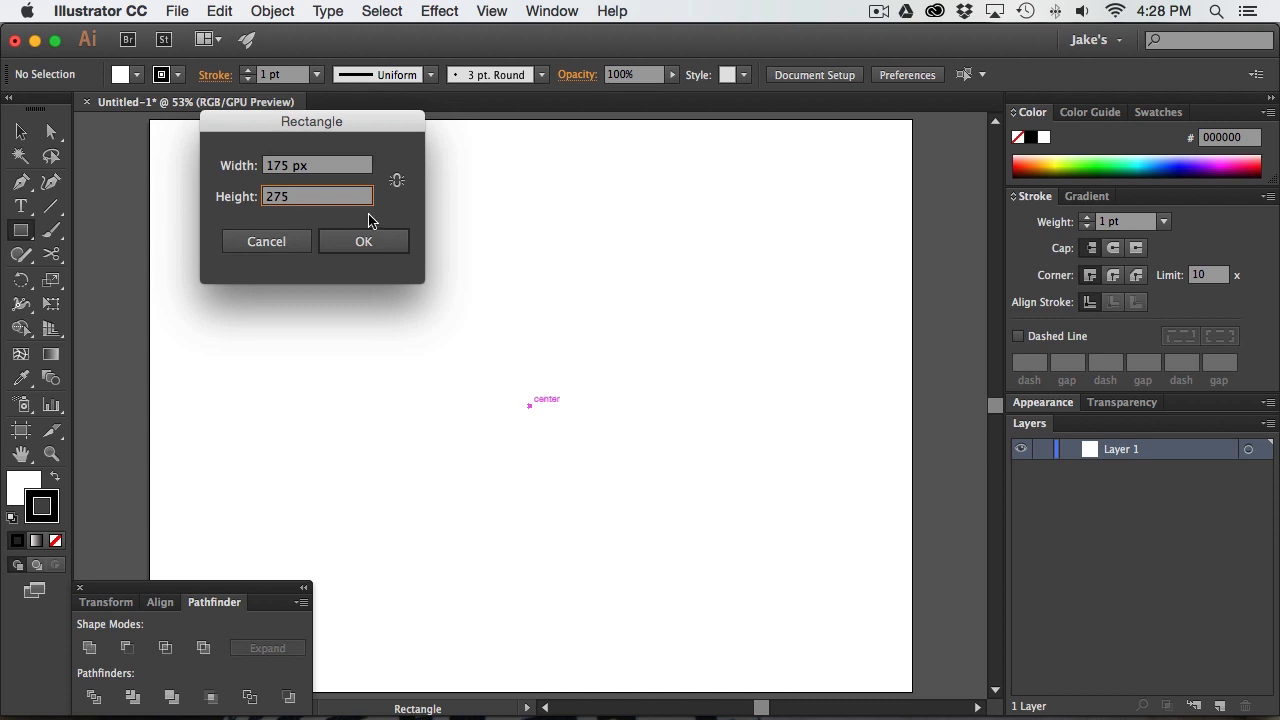
click(358, 240)
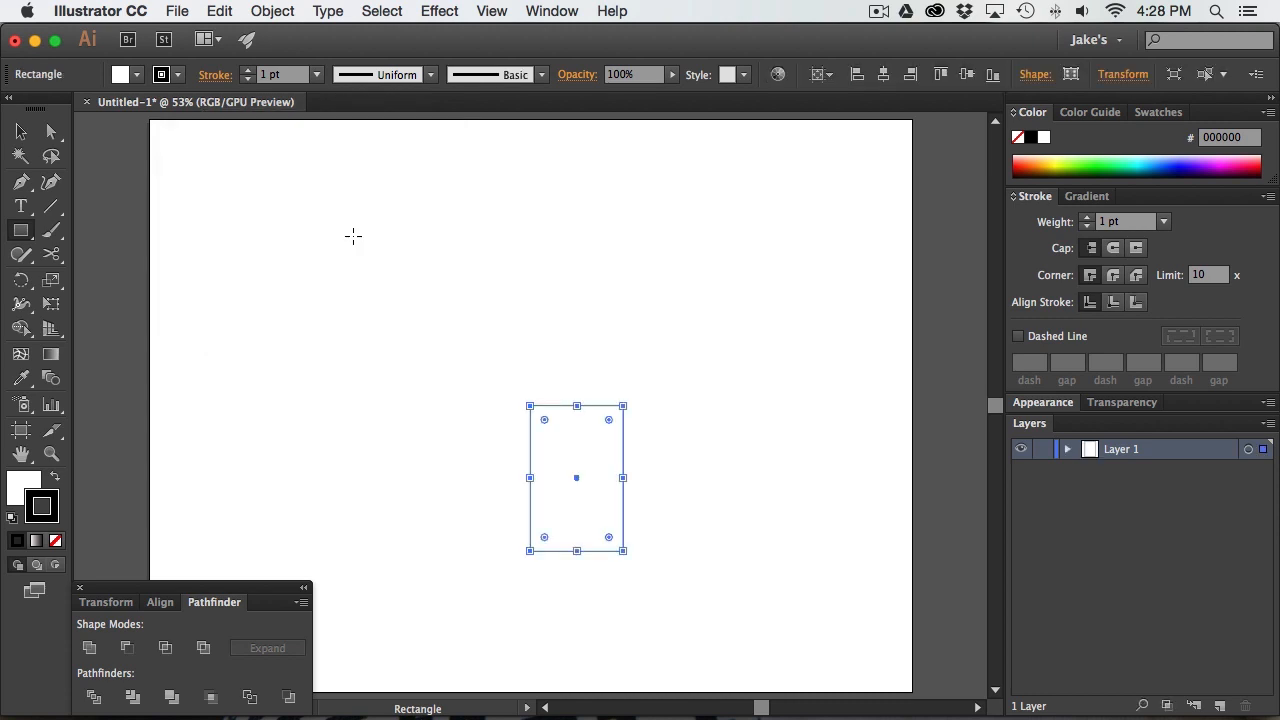
Center the rectangle horizontally and vertically, aligned to the artboard
click(21, 132)
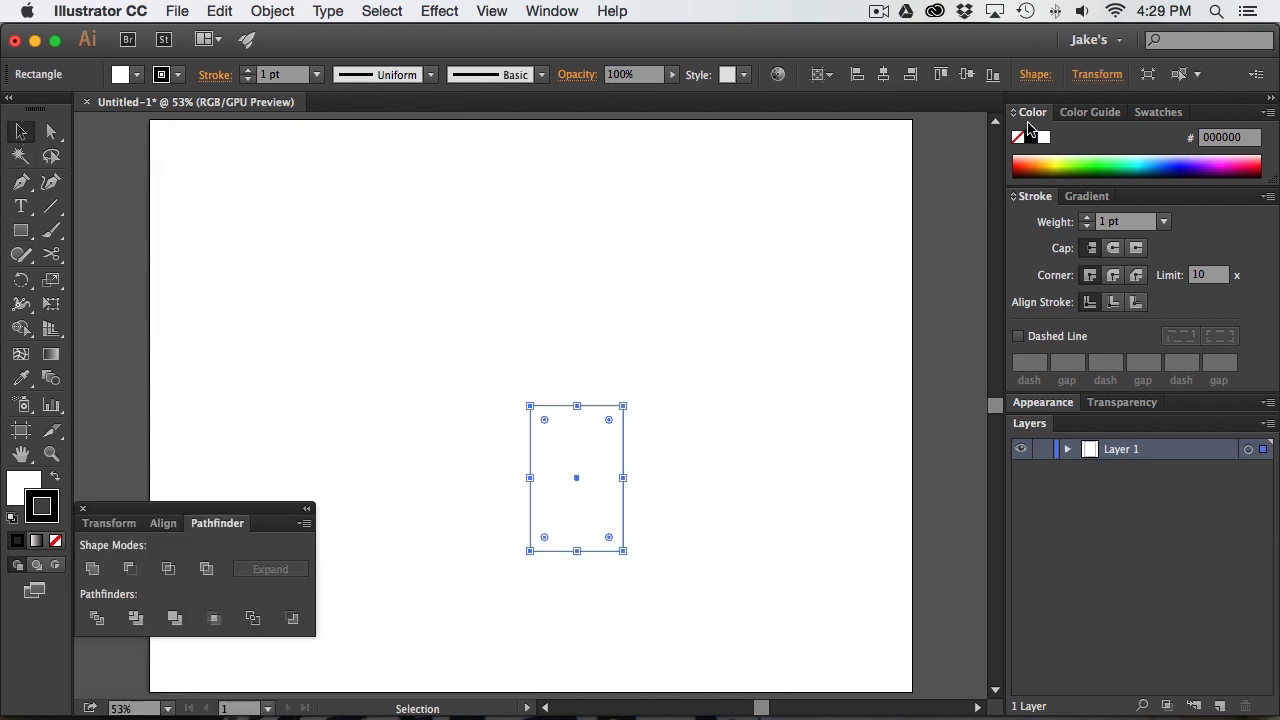
click(820, 75)
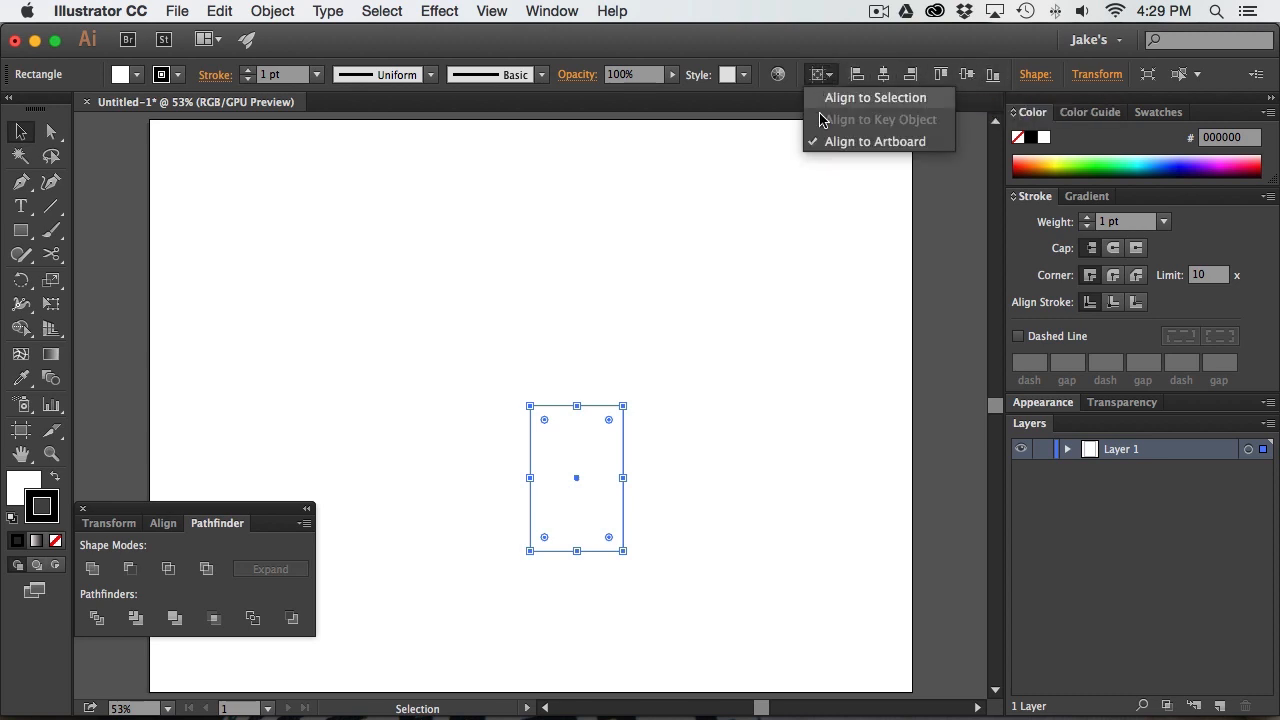
click(877, 143)
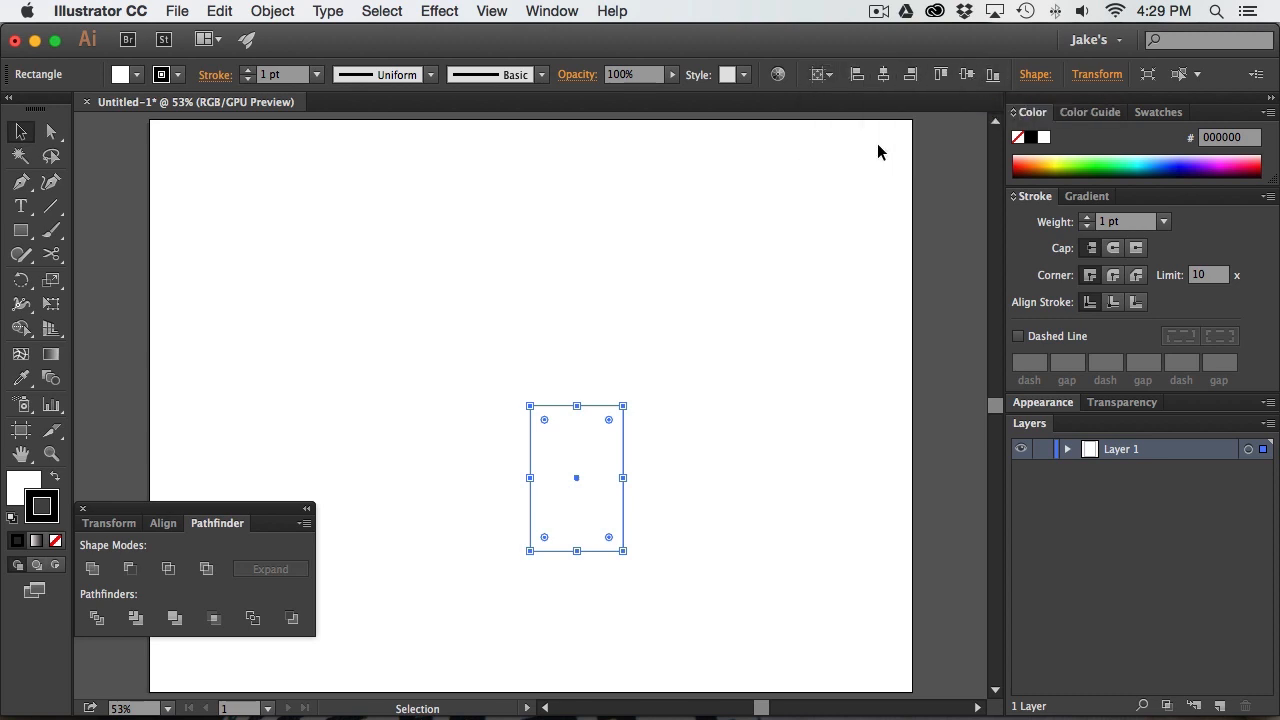
click(886, 74)
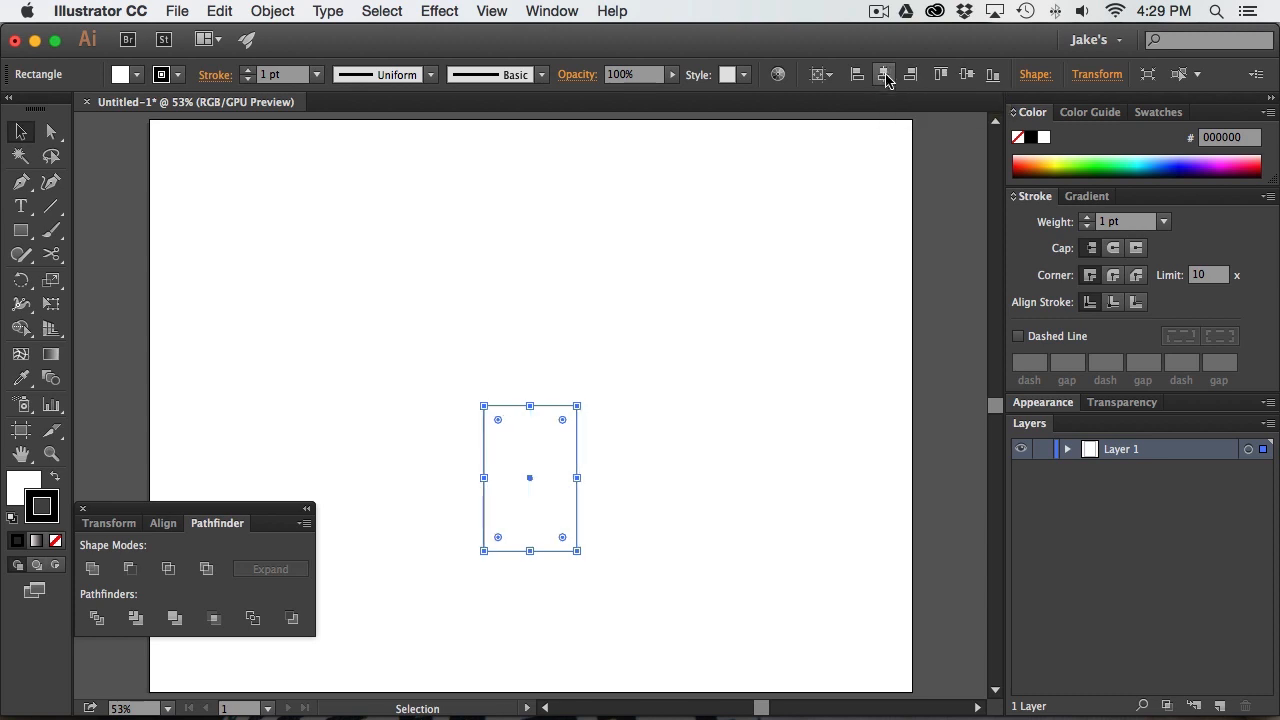
click(968, 75)
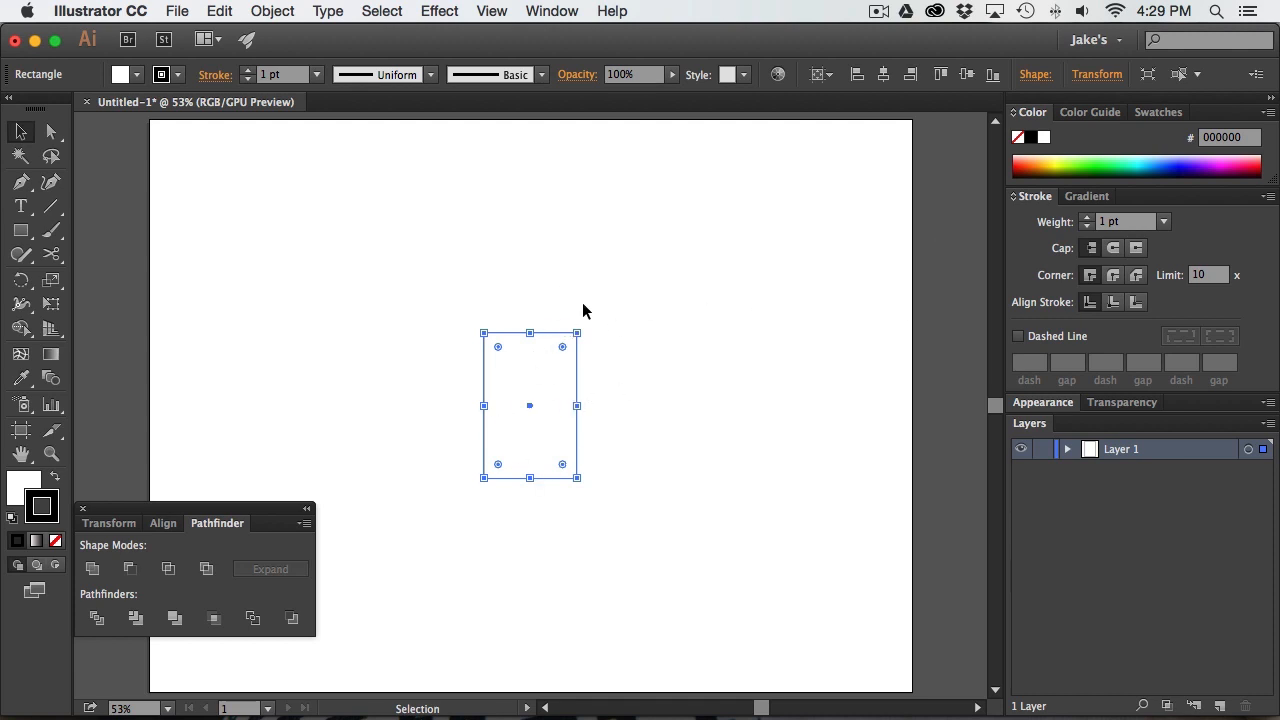
Remove the rectangle's stroke and fill it with dark blue #29306D
click(57, 541)
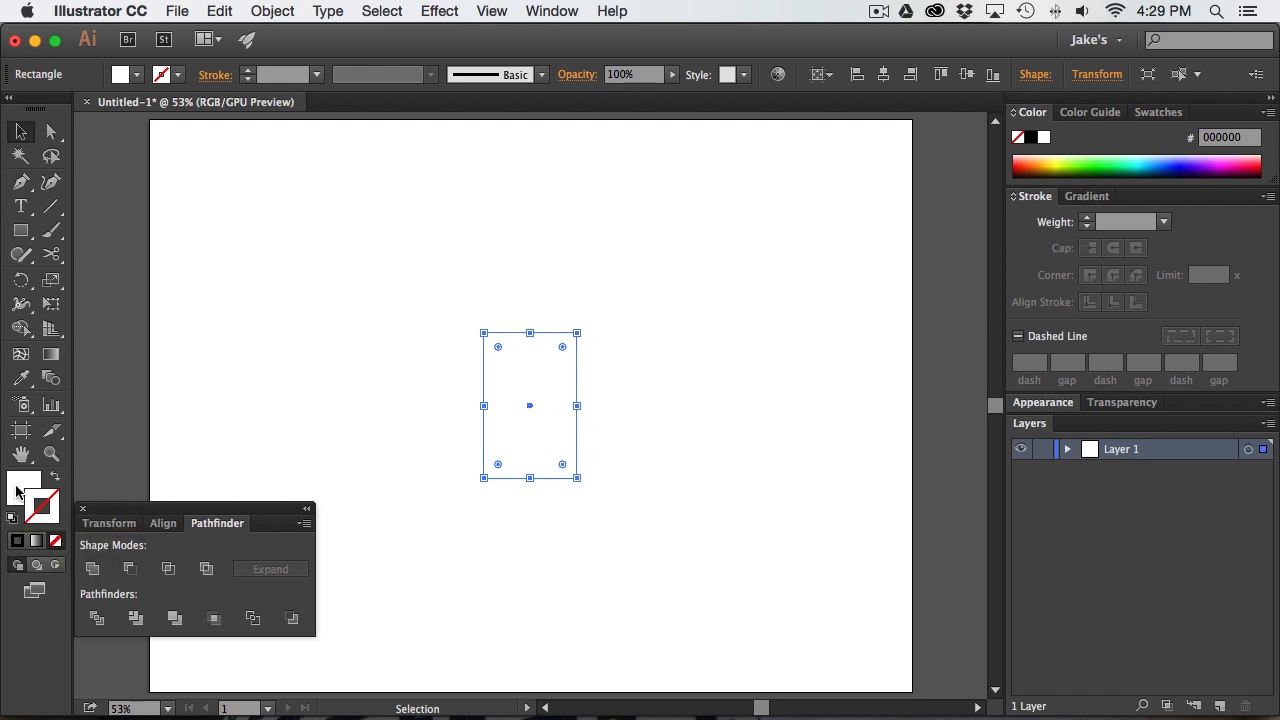
double_click(32, 492)
click(891, 236)
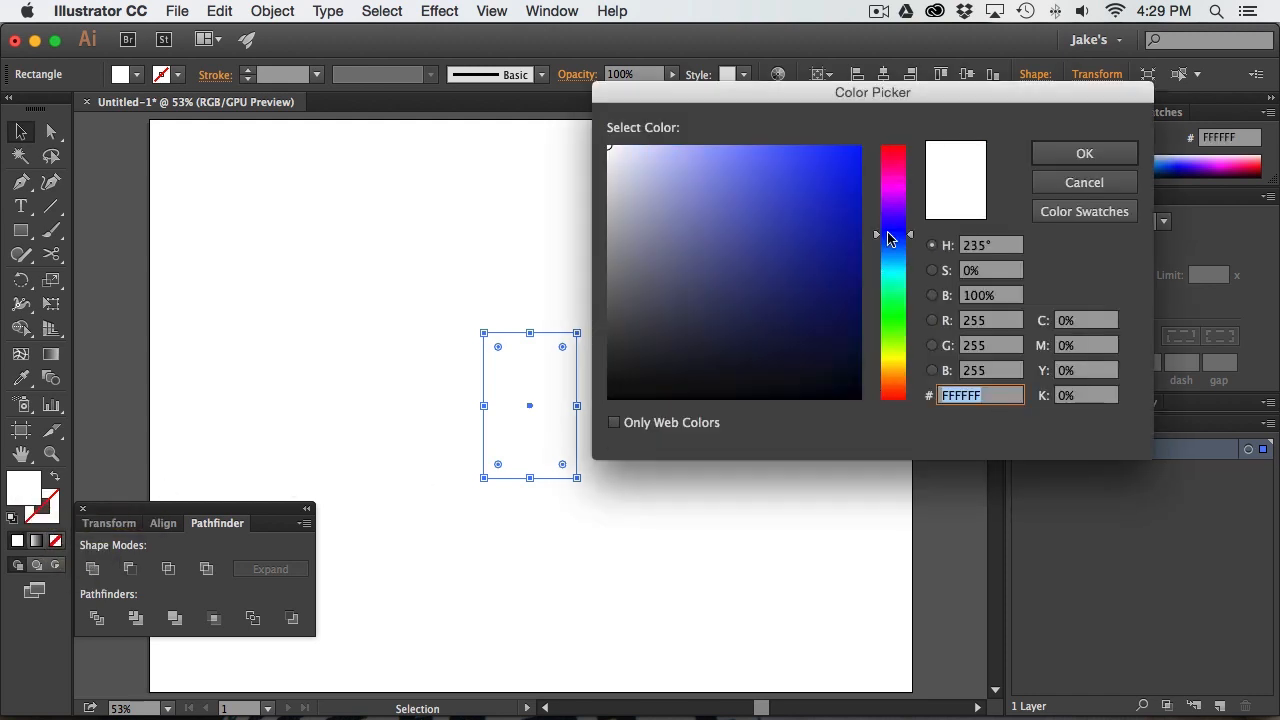
mouse_move(760, 287)
mouse_down()
mouse_move(777, 289)
mouse_move(764, 291)
mouse_up()
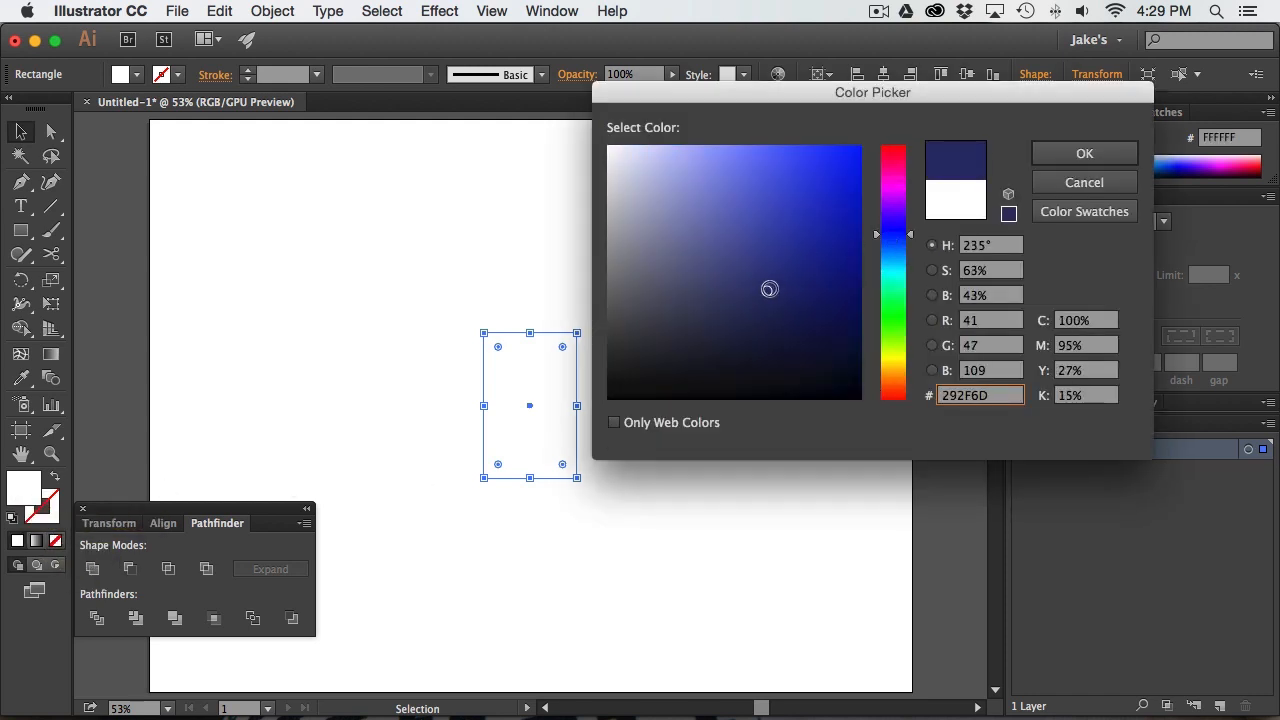
click(1083, 154)
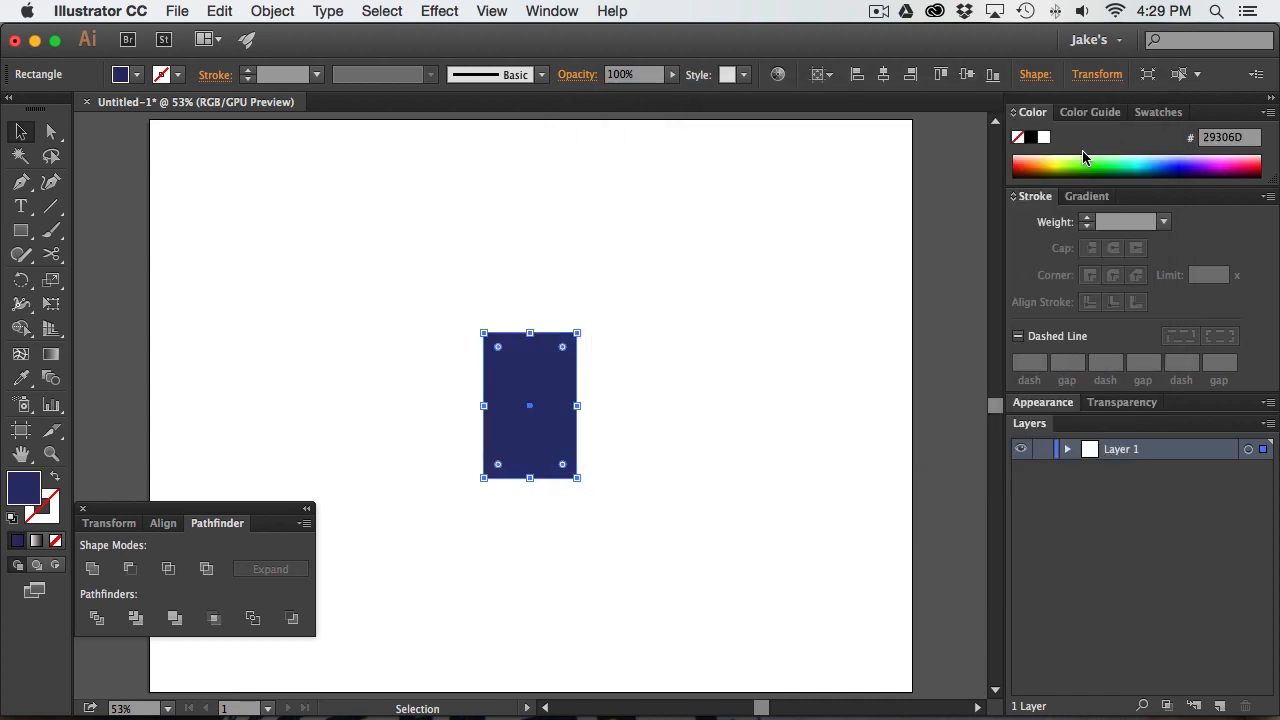
click(651, 323)
Draw a flat ellipse from the midpoint of the rectangle's top edge, slightly wider than the rectangle, as the shoulders
drag(21, 230, 66, 277)
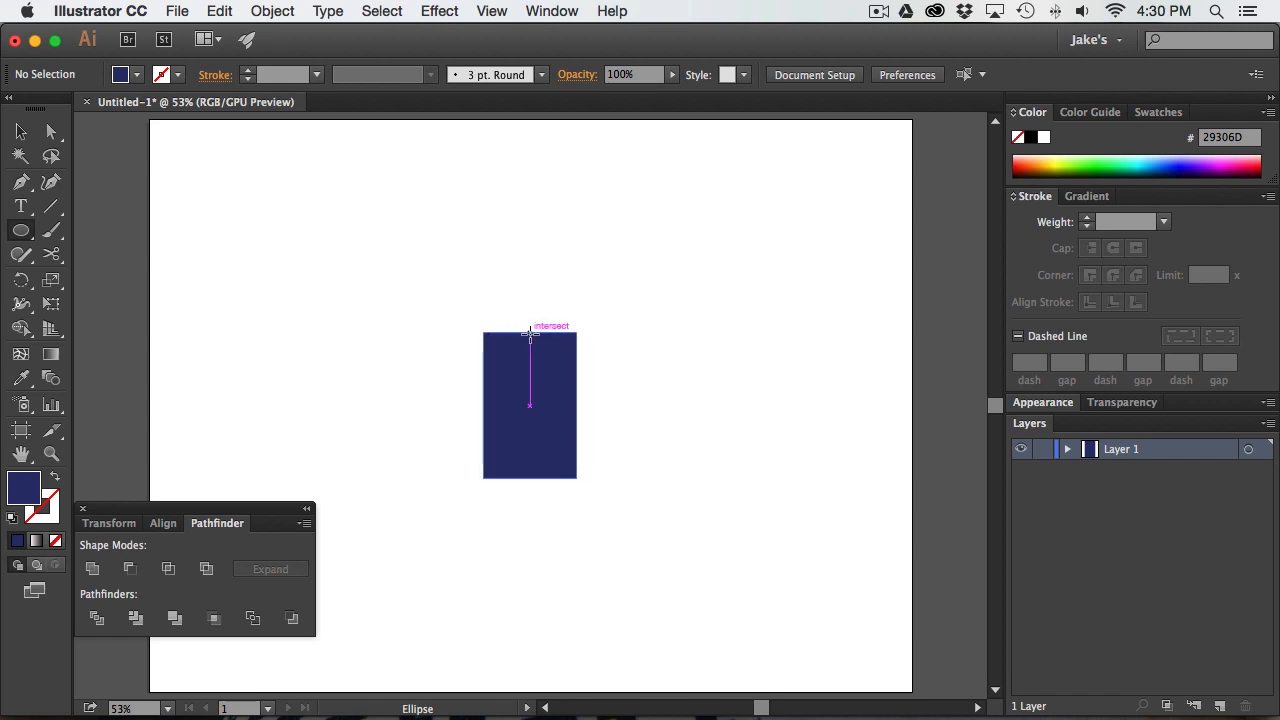
drag(530, 332, 592, 362)
key(v)
click(856, 347)
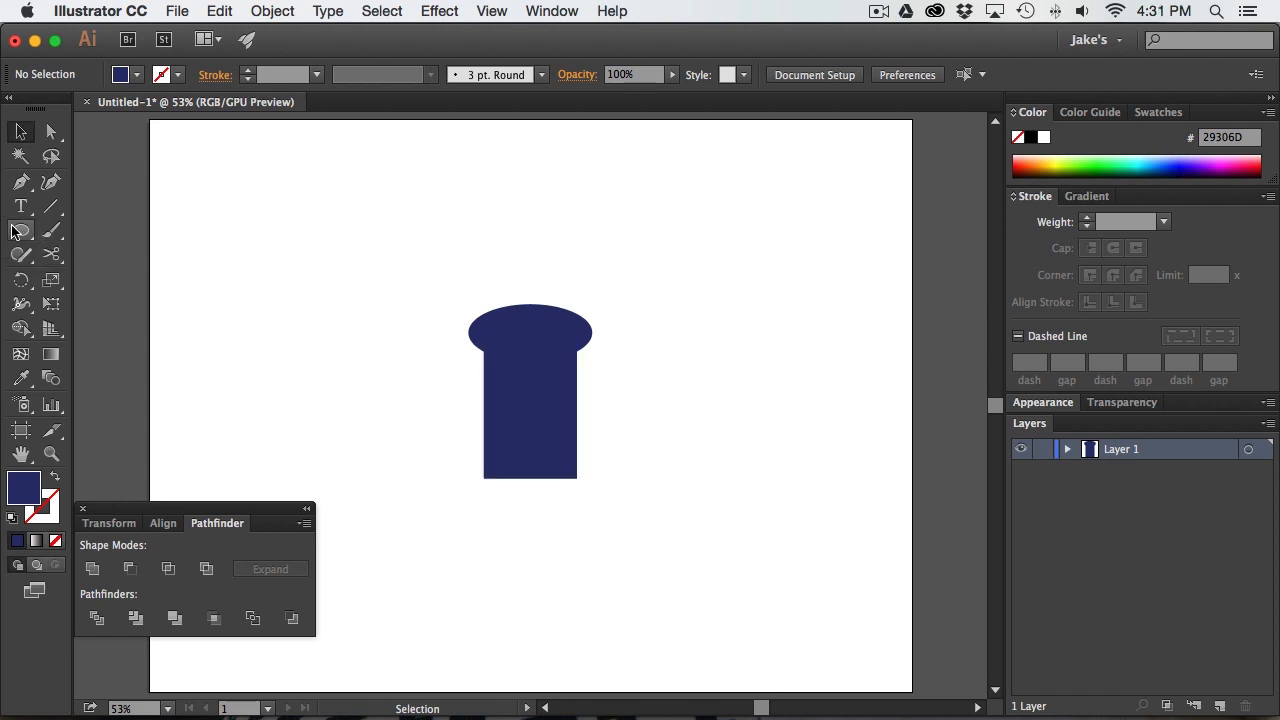
Draw a narrower upright rectangle centered above the shoulders and round its corners fully to form the head
drag(14, 231, 100, 238)
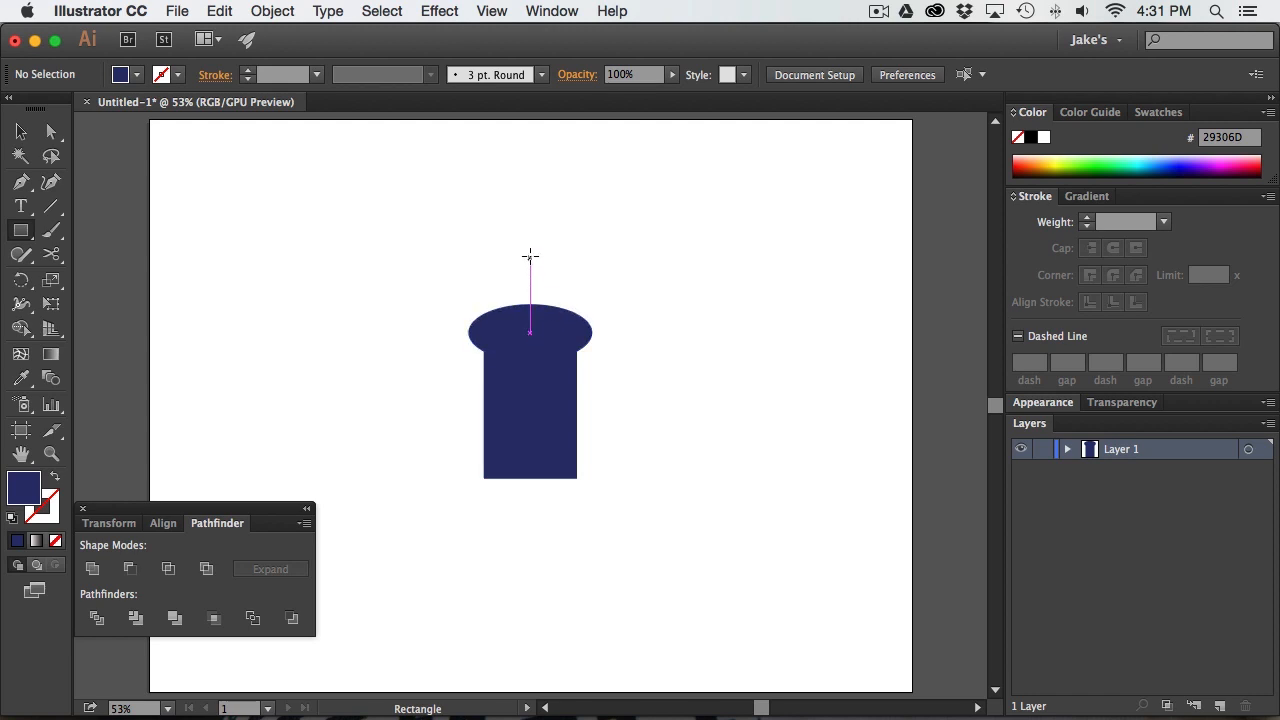
mouse_move(530, 255)
mouse_down()
mouse_move(557, 294)
mouse_move(571, 291)
mouse_up()
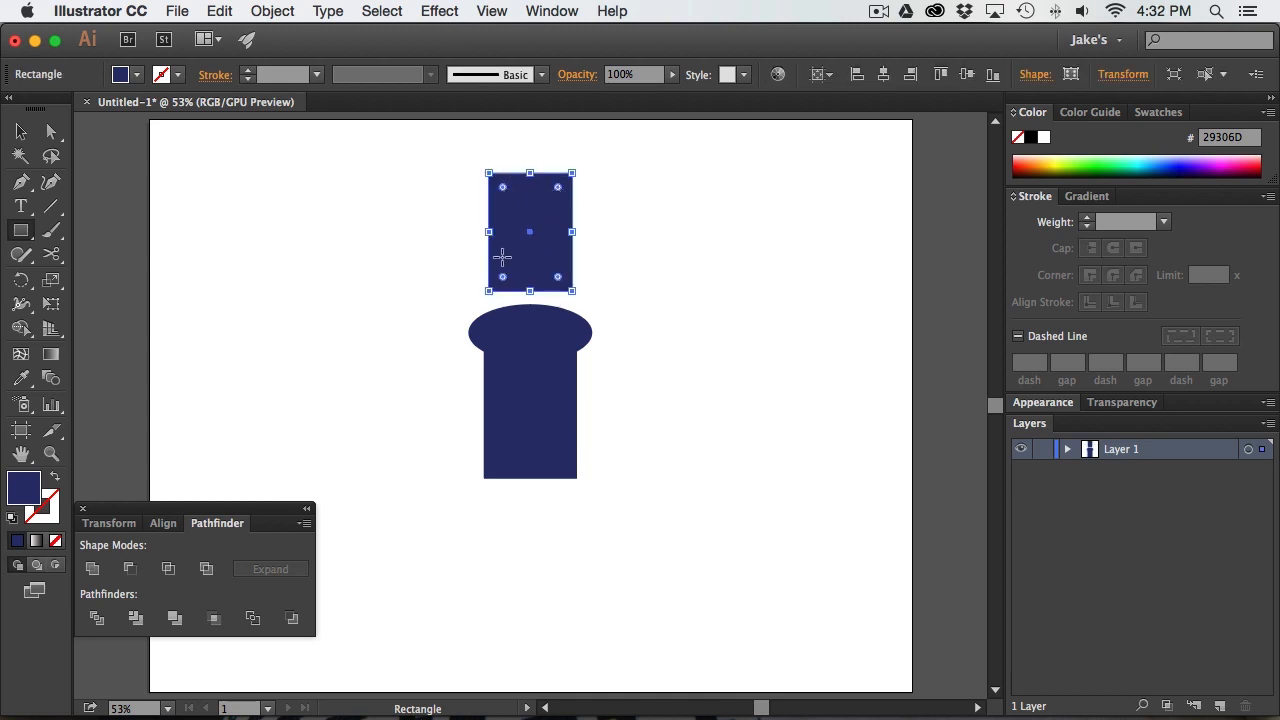
drag(557, 184, 494, 247)
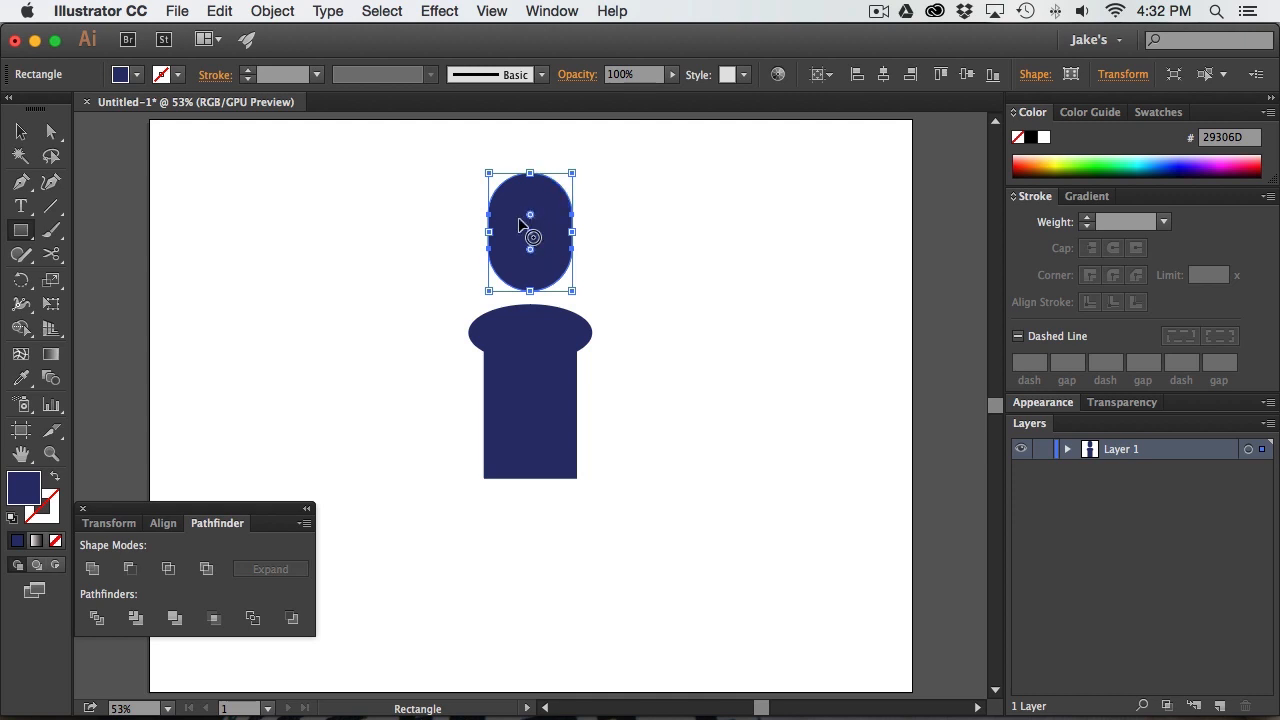
click(20, 230)
click(171, 254)
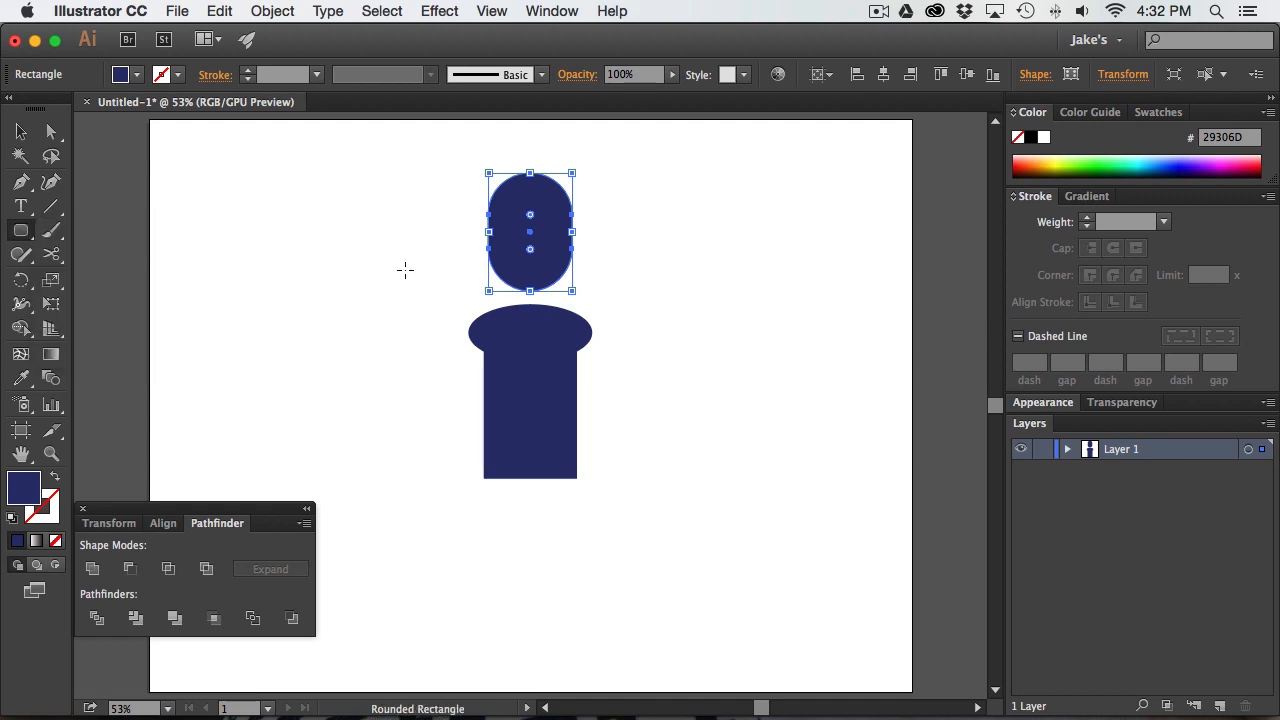
drag(394, 189, 464, 291)
key(Down)
key(Down)
key(Down)
key(Up)
key(v)
key(Delete)
Fill the head shape with the light skin tone #FCD3C8
click(529, 237)
double_click(30, 480)
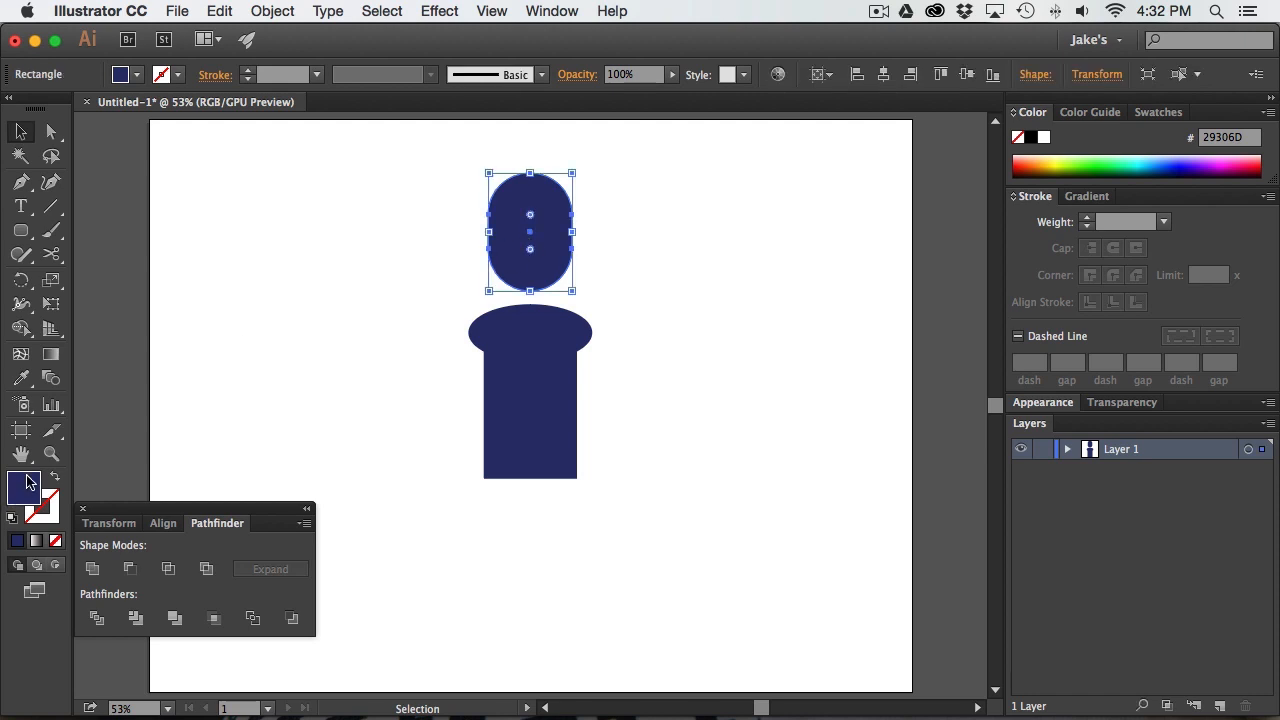
drag(878, 394, 882, 381)
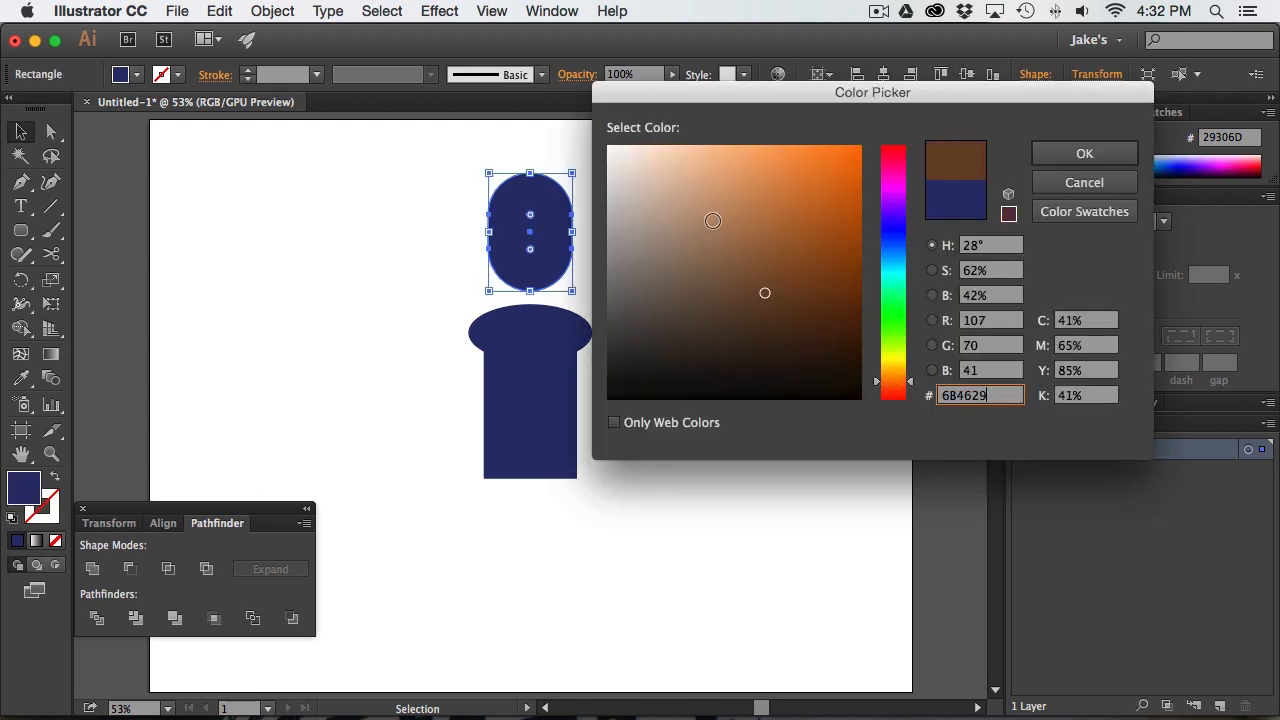
drag(663, 145, 690, 141)
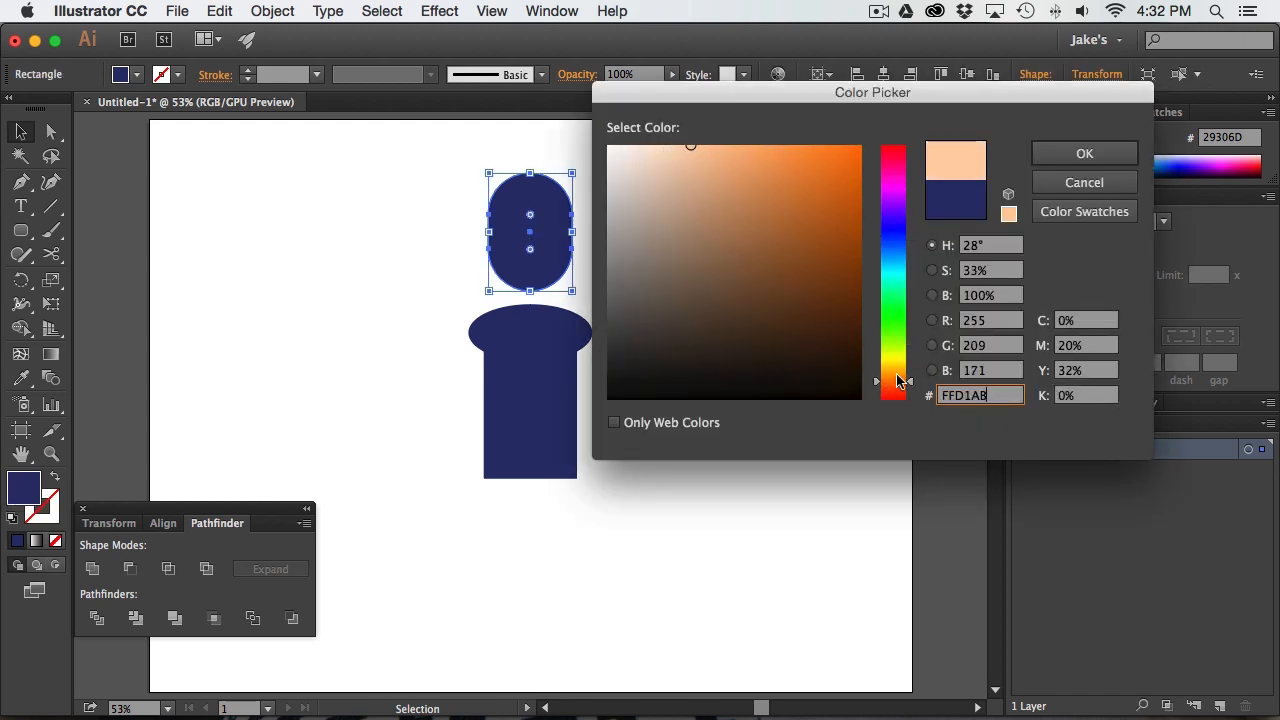
drag(900, 378, 895, 389)
drag(663, 151, 660, 148)
click(1085, 151)
click(734, 177)
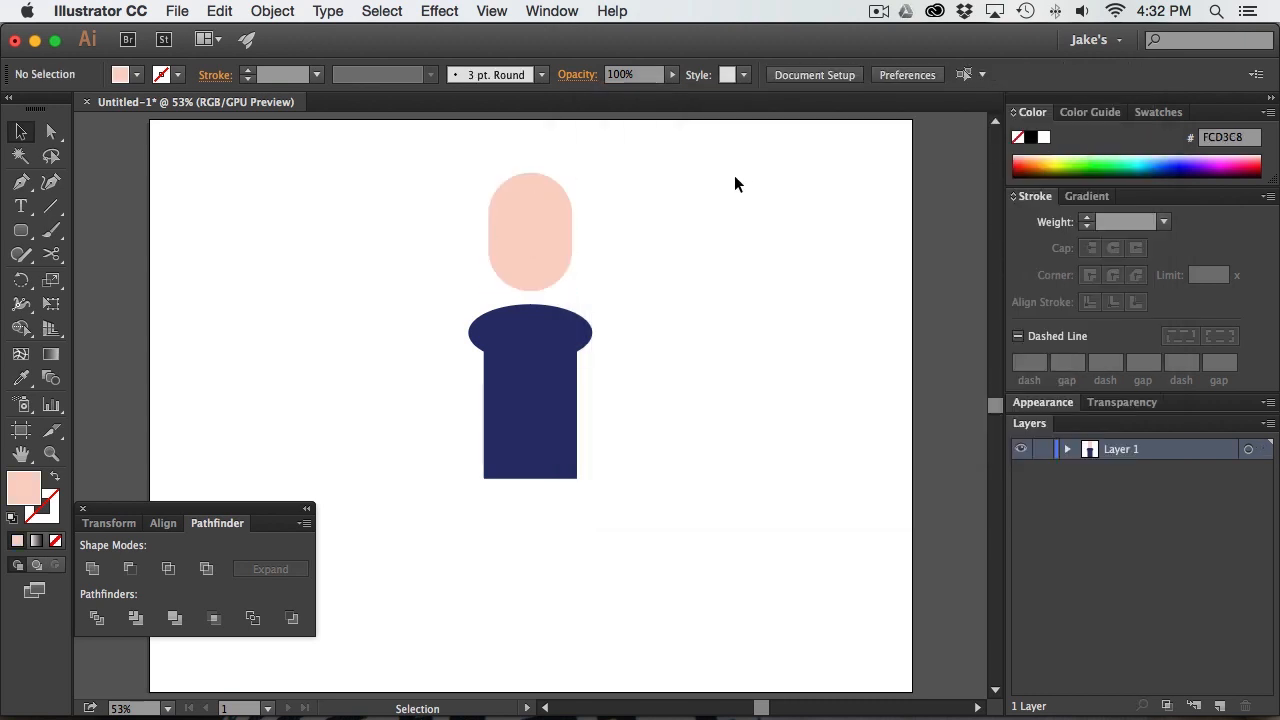
Move the head down to slightly overlap the shoulders and widen it a little around its center
click(500, 250)
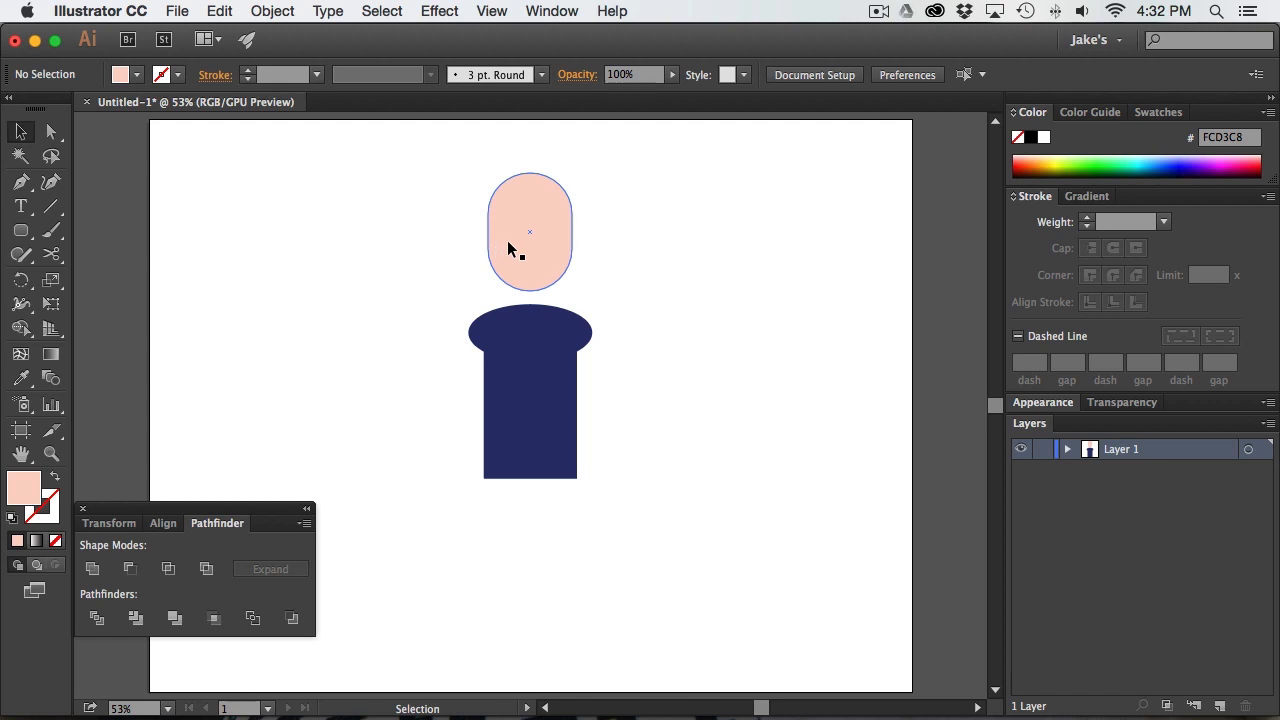
drag(510, 250, 507, 266)
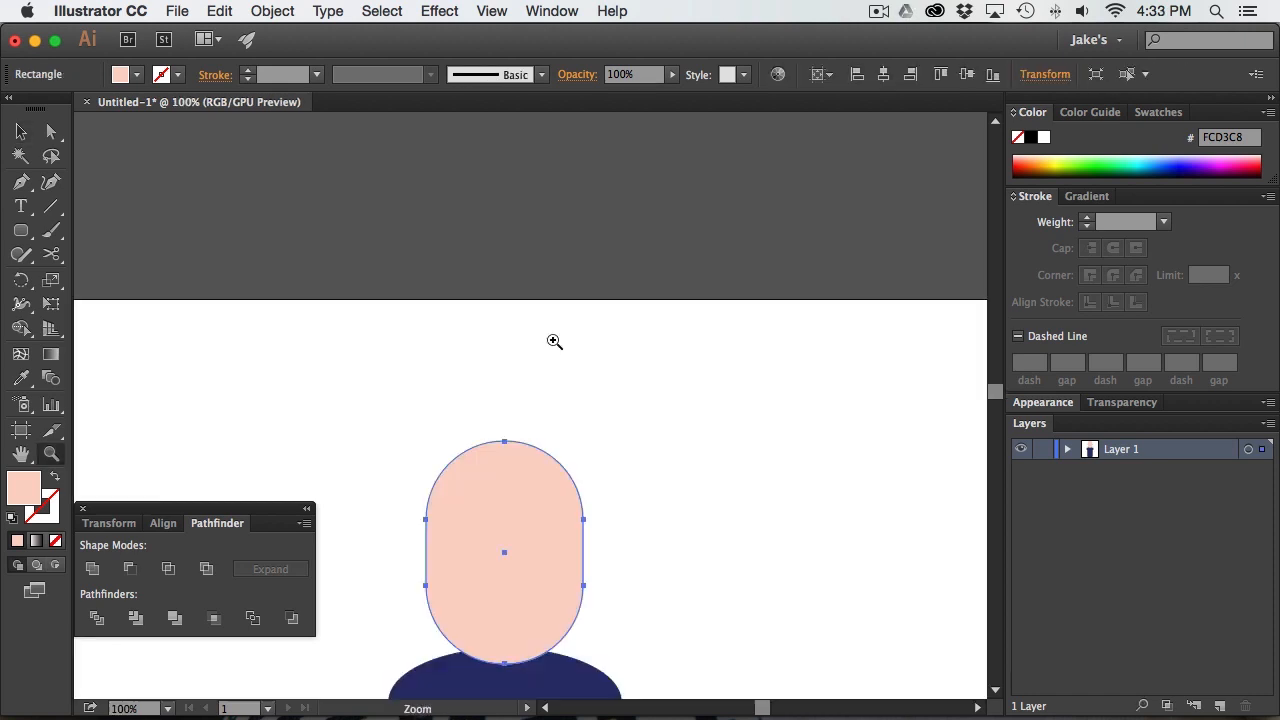
drag(560, 499, 628, 233)
key(v)
drag(657, 287, 662, 287)
click(755, 244)
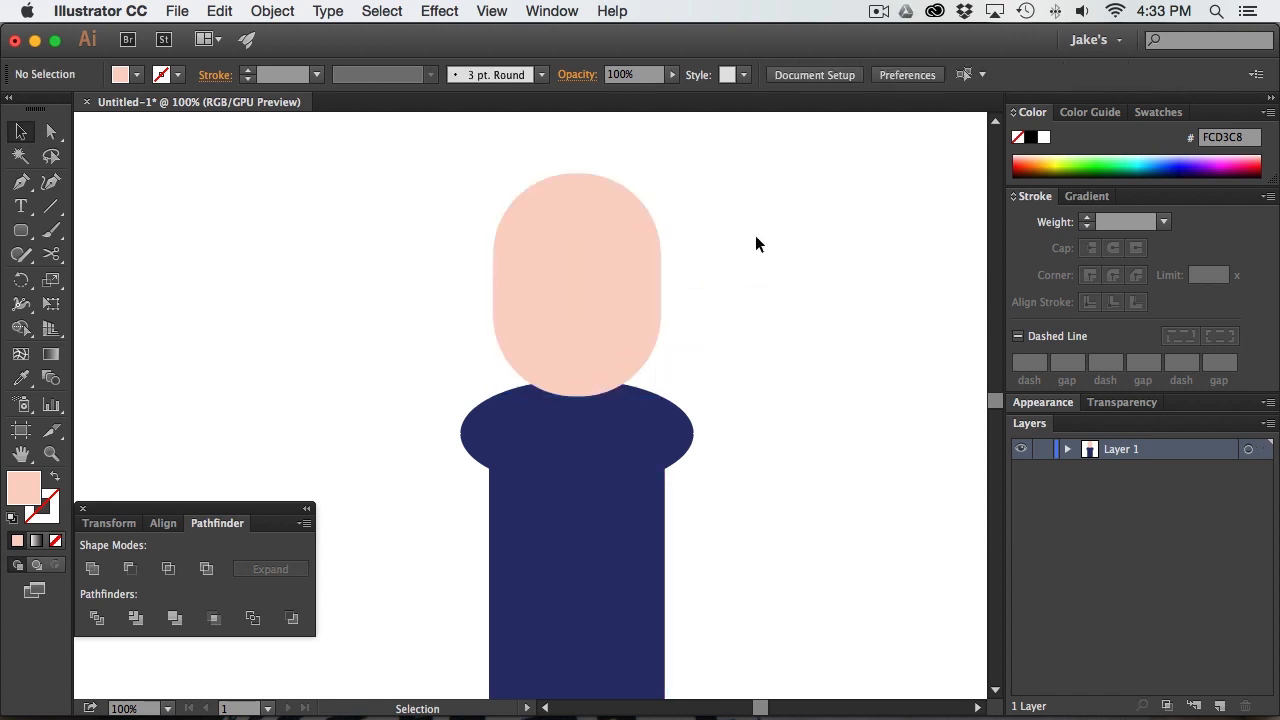
Duplicate the head in front and scale the copy down to a neck-sized shape centered over the chin and shoulders
click(582, 346)
key(a)
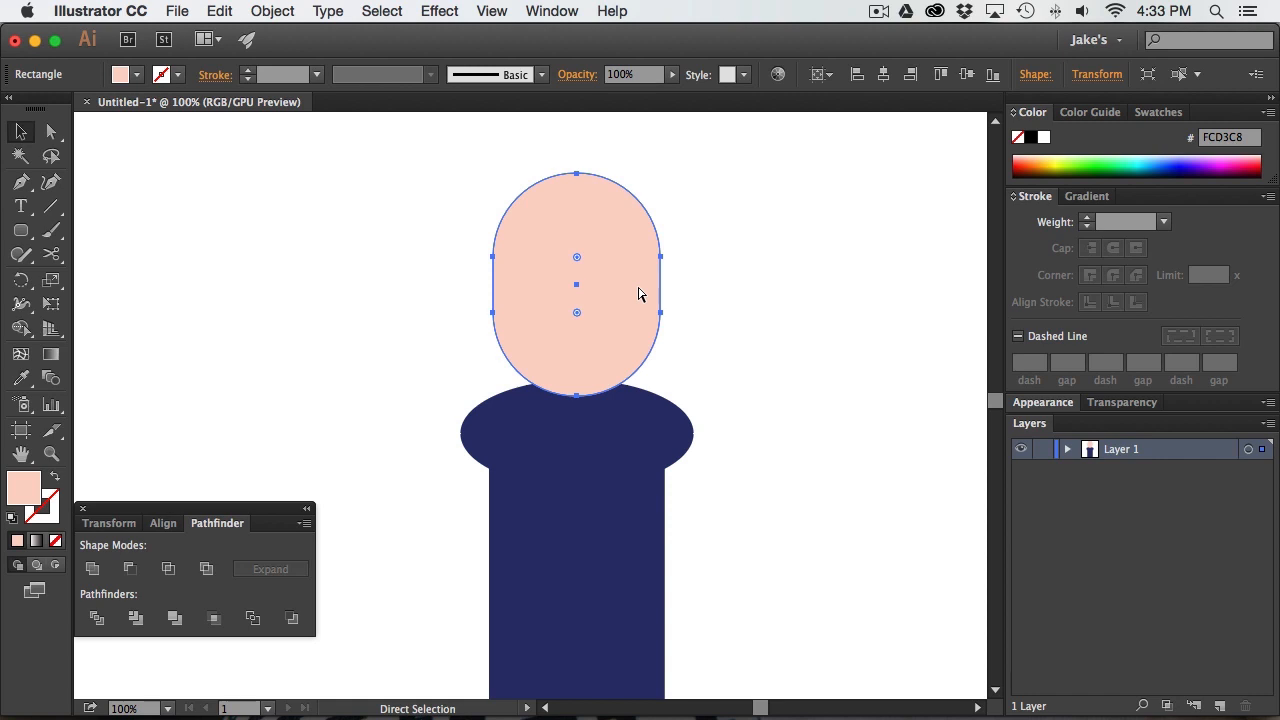
key(v)
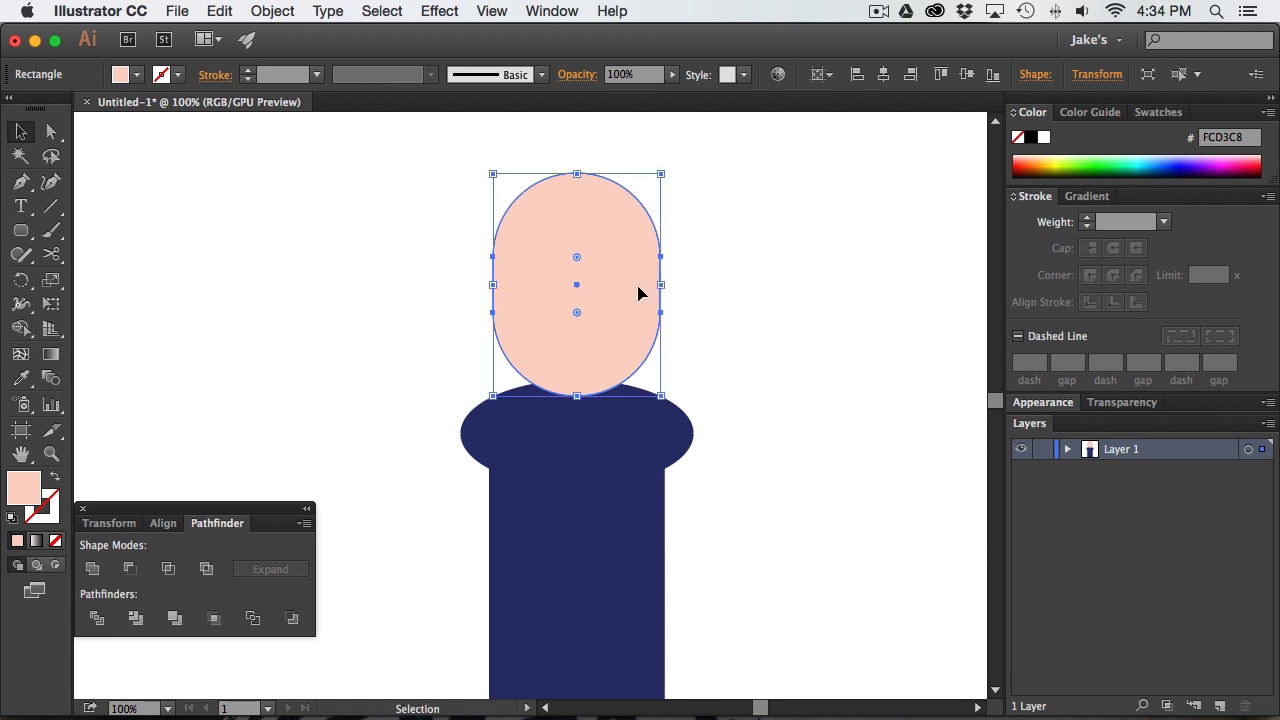
key(a)
key(v)
drag(660, 174, 593, 324)
Fill the neck shape with the darker skin tone #EFBDB4
double_click(36, 492)
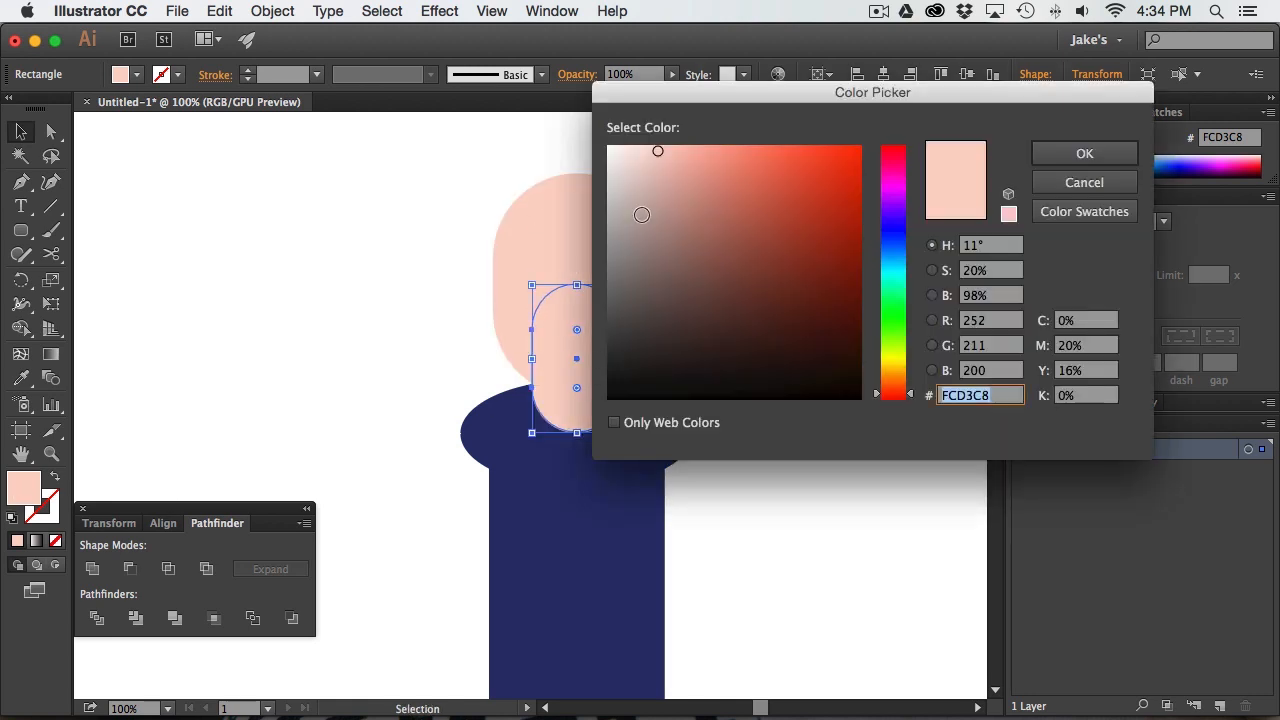
drag(657, 157, 671, 160)
click(1084, 153)
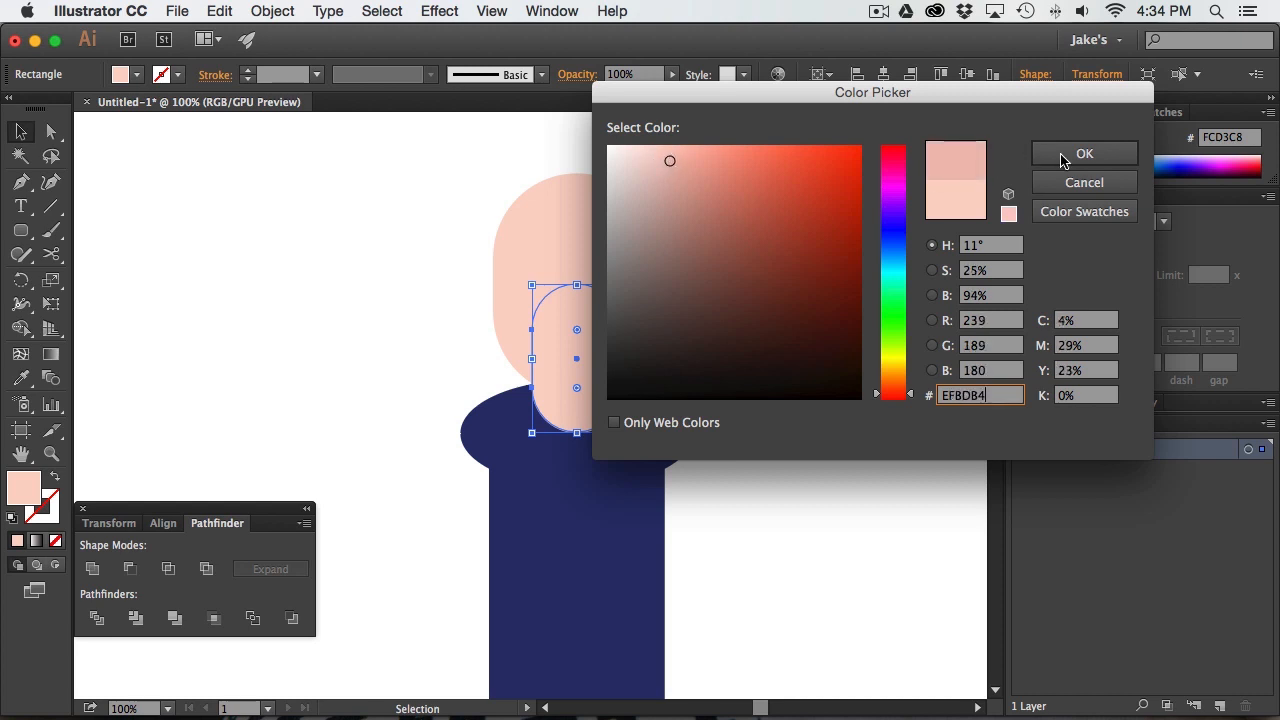
click(823, 251)
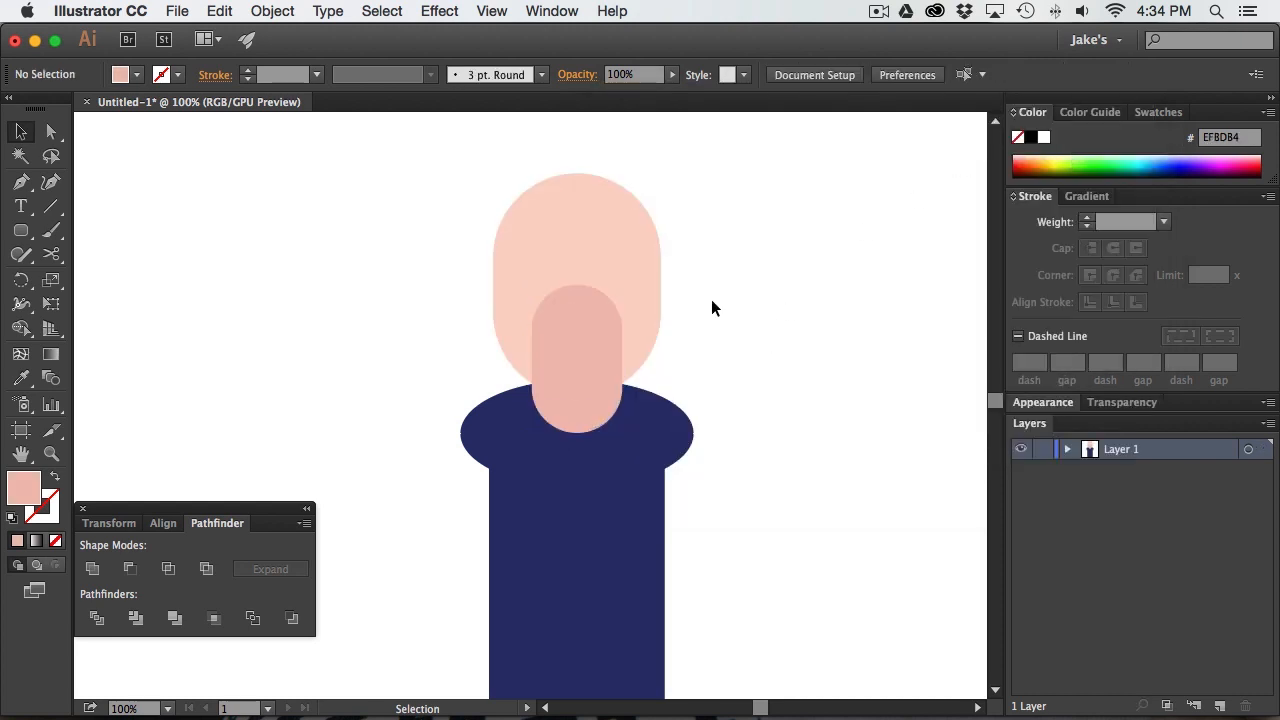
Send the neck shape one level backward so it sits behind the head
click(582, 399)
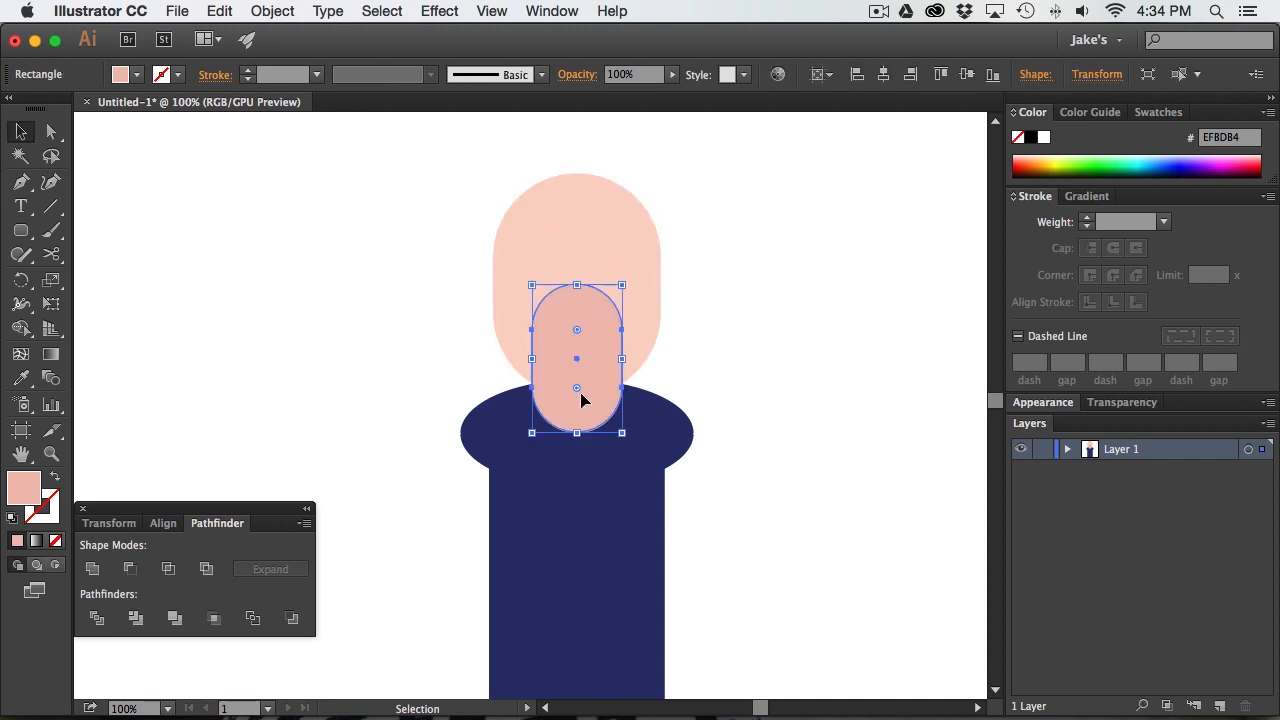
click(285, 10)
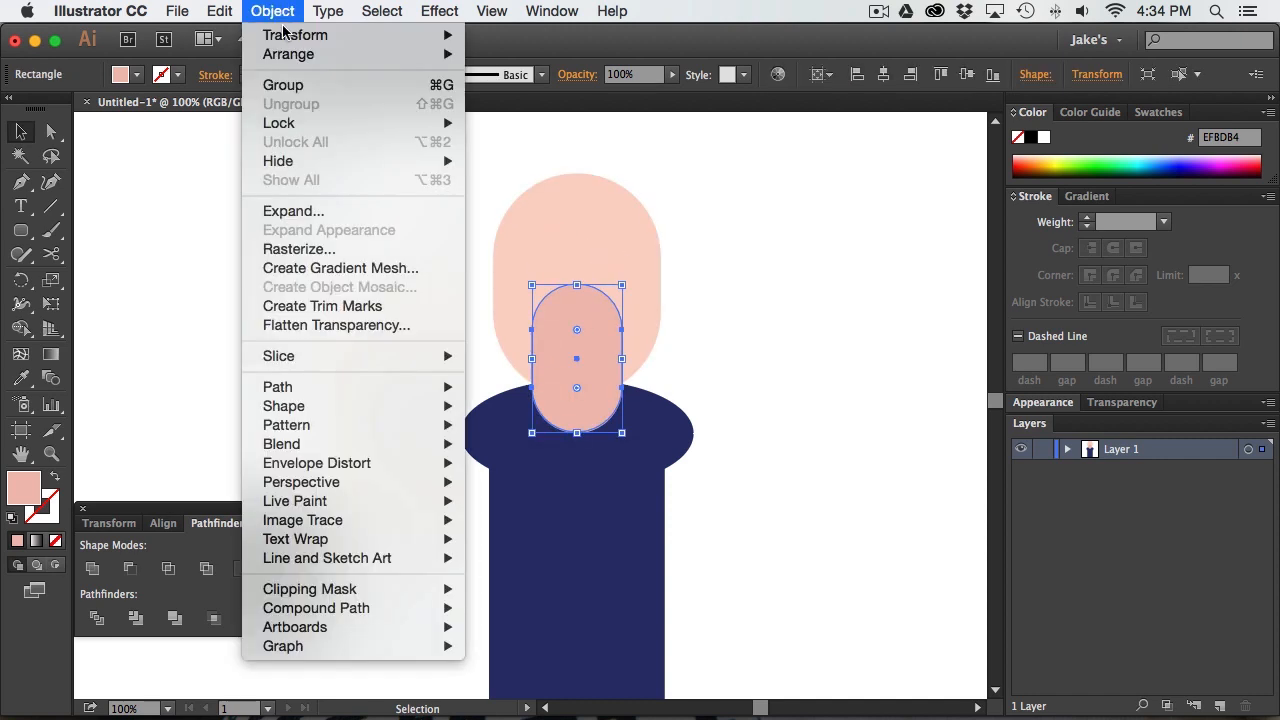
mouse_move(275, 55)
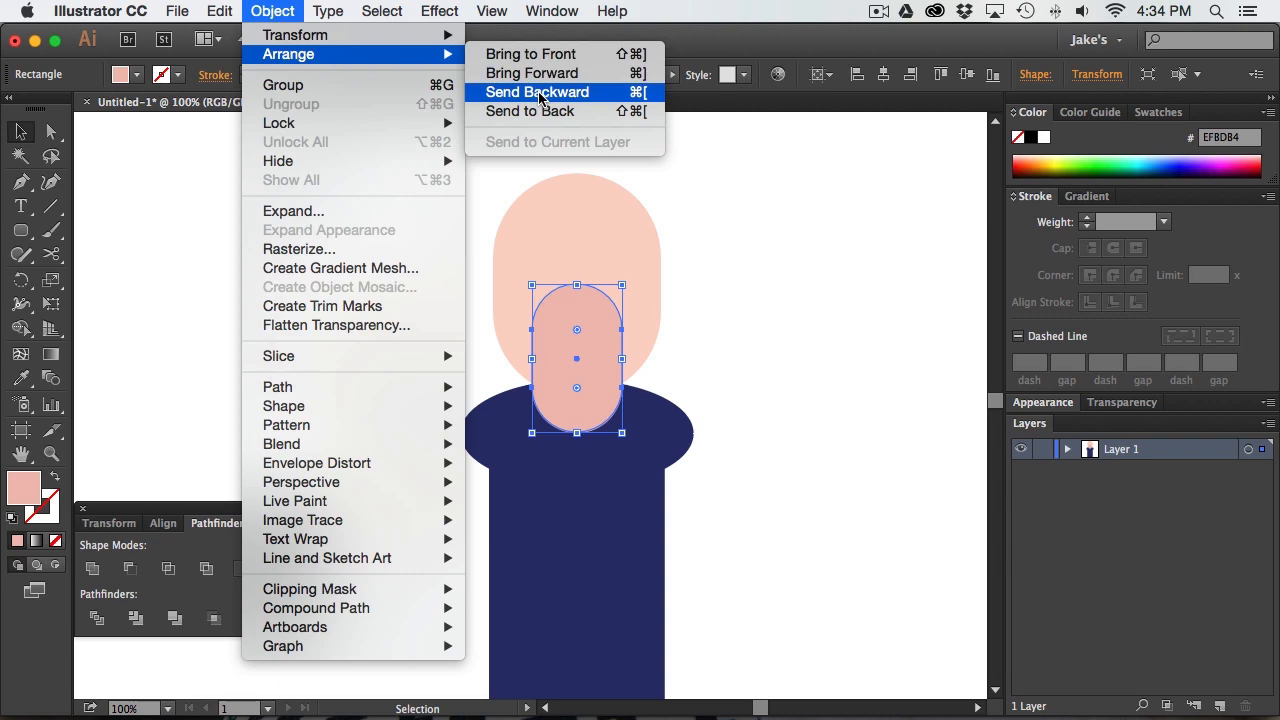
click(648, 90)
click(701, 204)
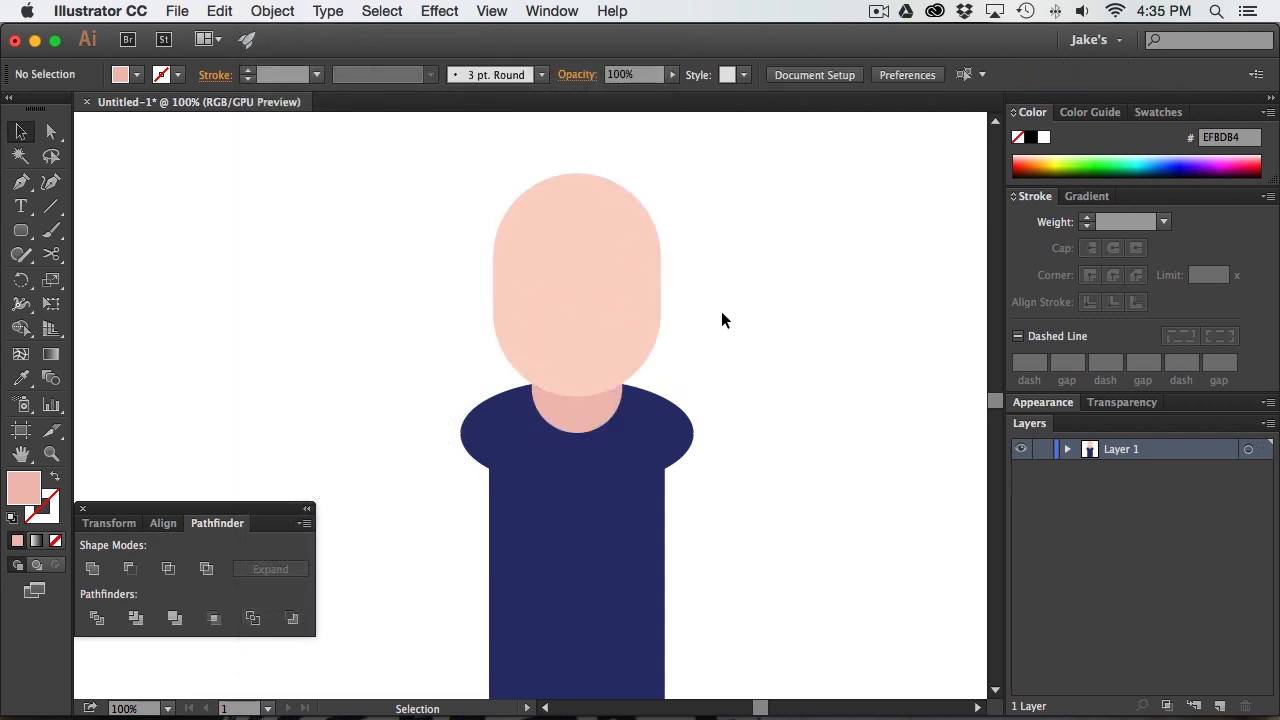
Duplicate the torso rectangle in front and shrink the copy into a thin belt strip directly below the torso's lower edge
key(super+minus)
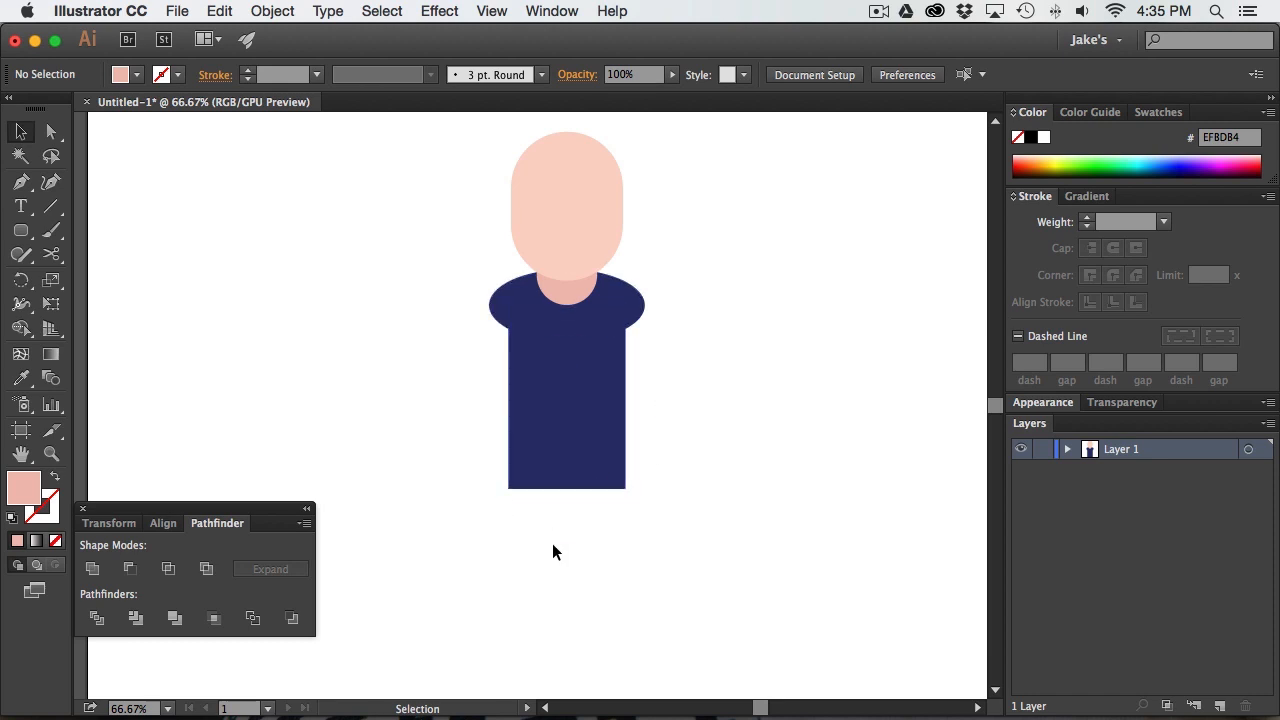
click(567, 369)
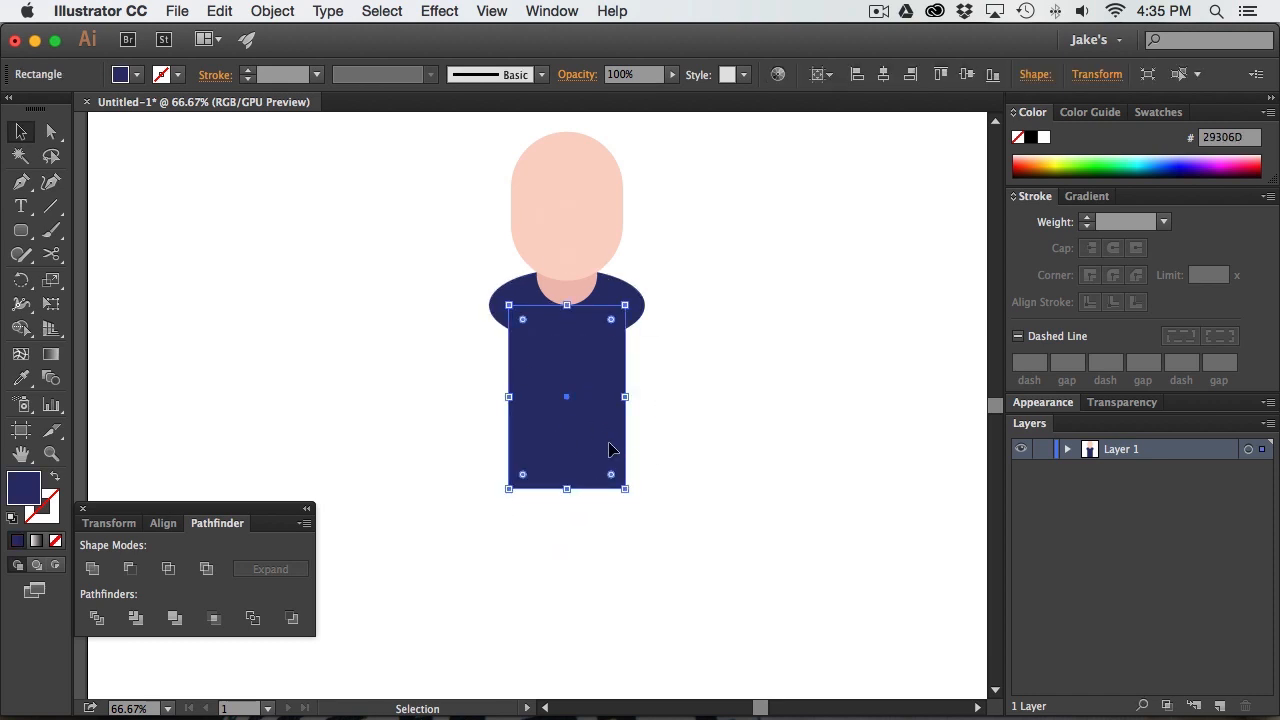
key(super)
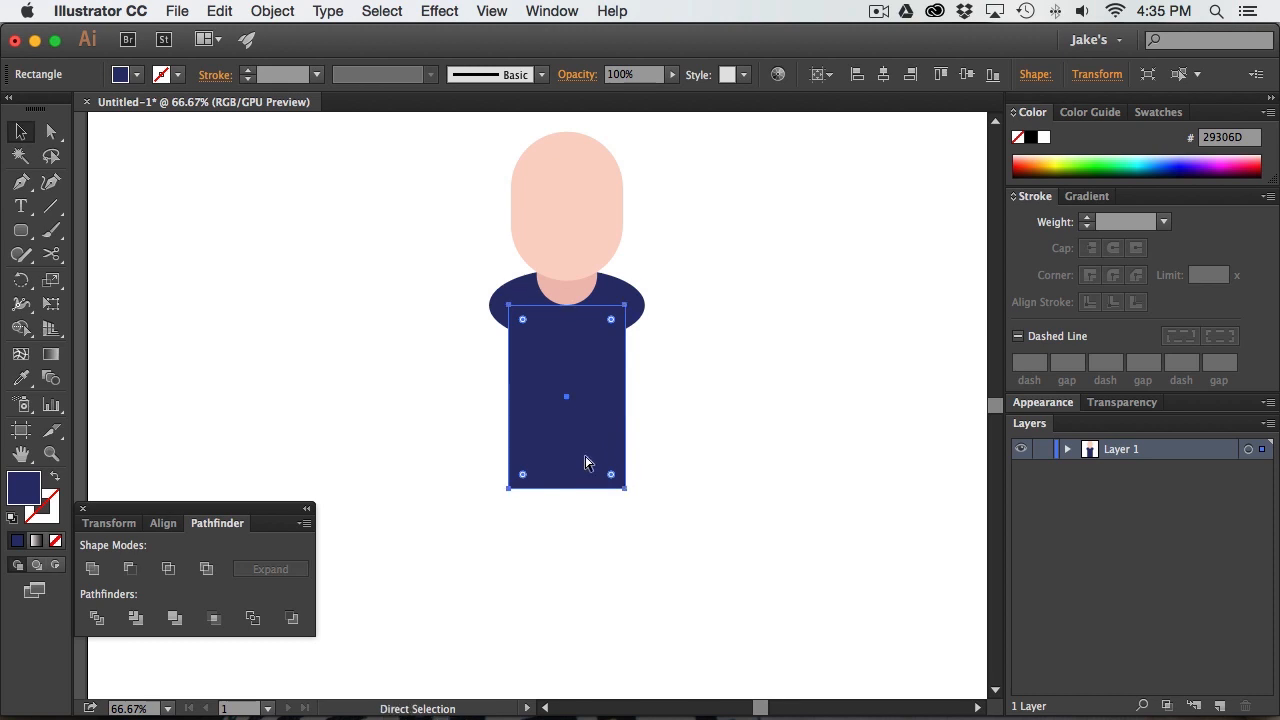
key(super)
drag(566, 303, 556, 501)
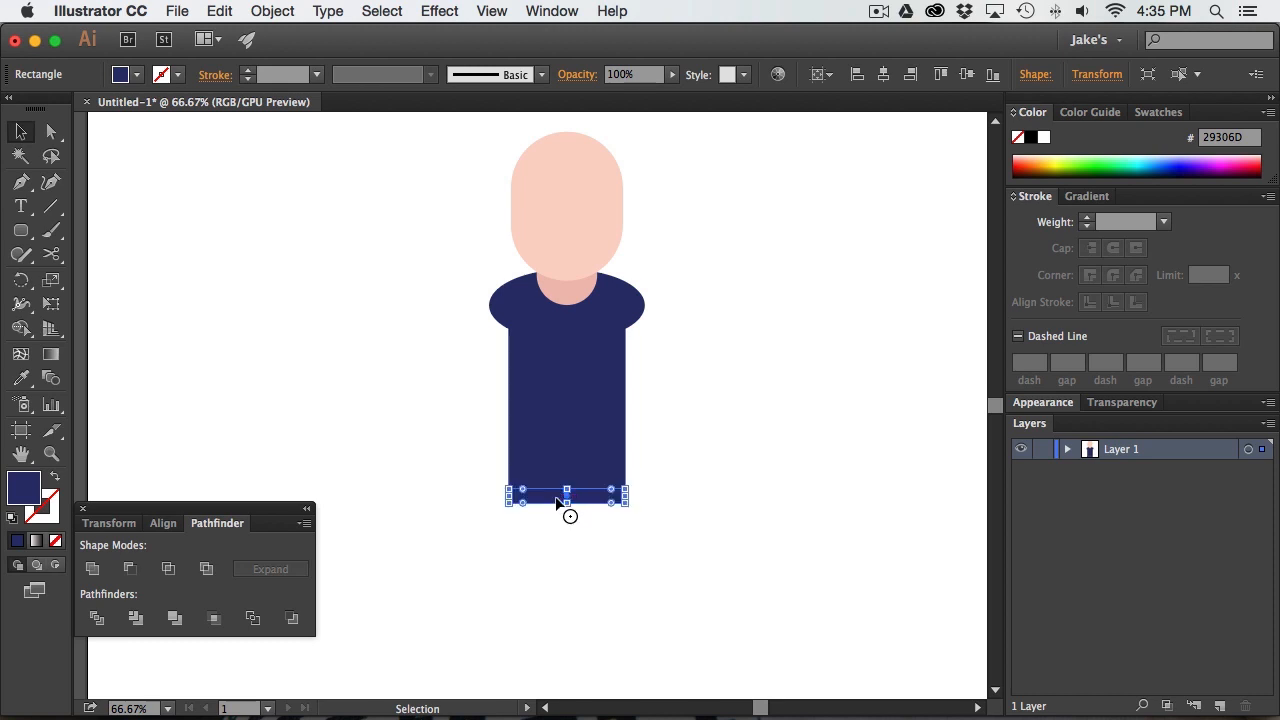
Fill the thin belt strip with black #000000 and deselect it
key(super+t)
click(1030, 137)
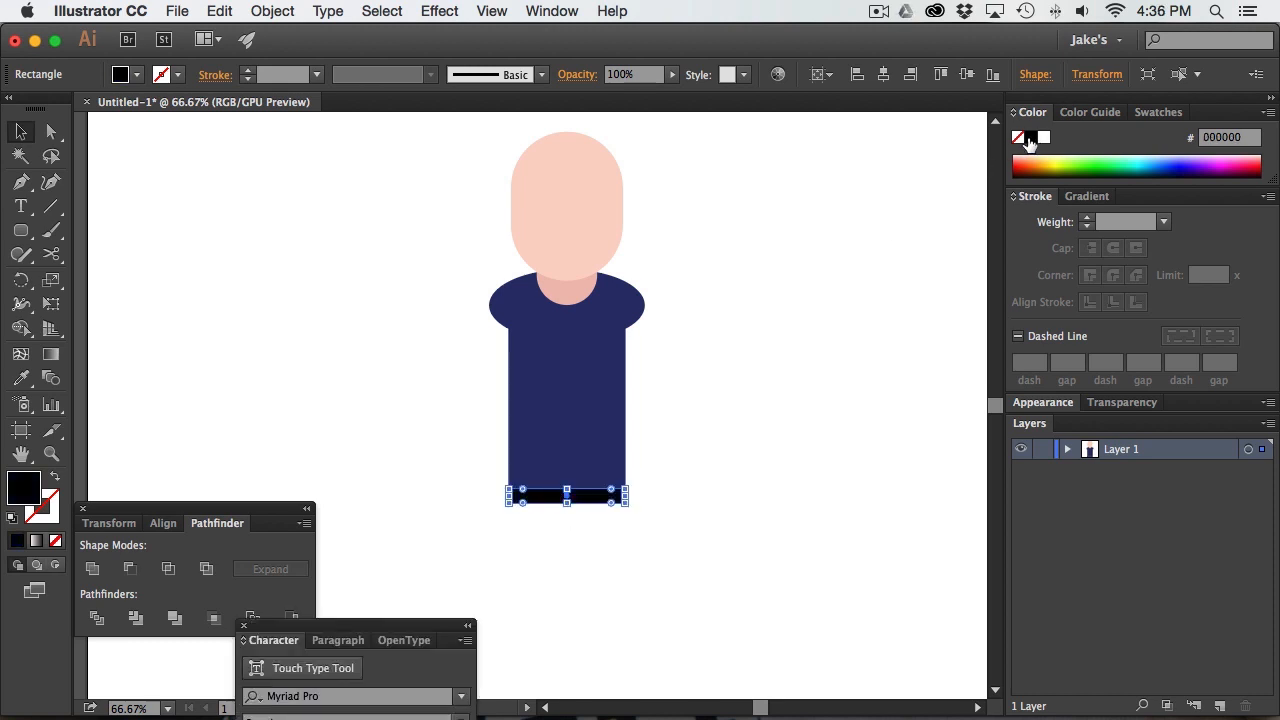
click(642, 547)
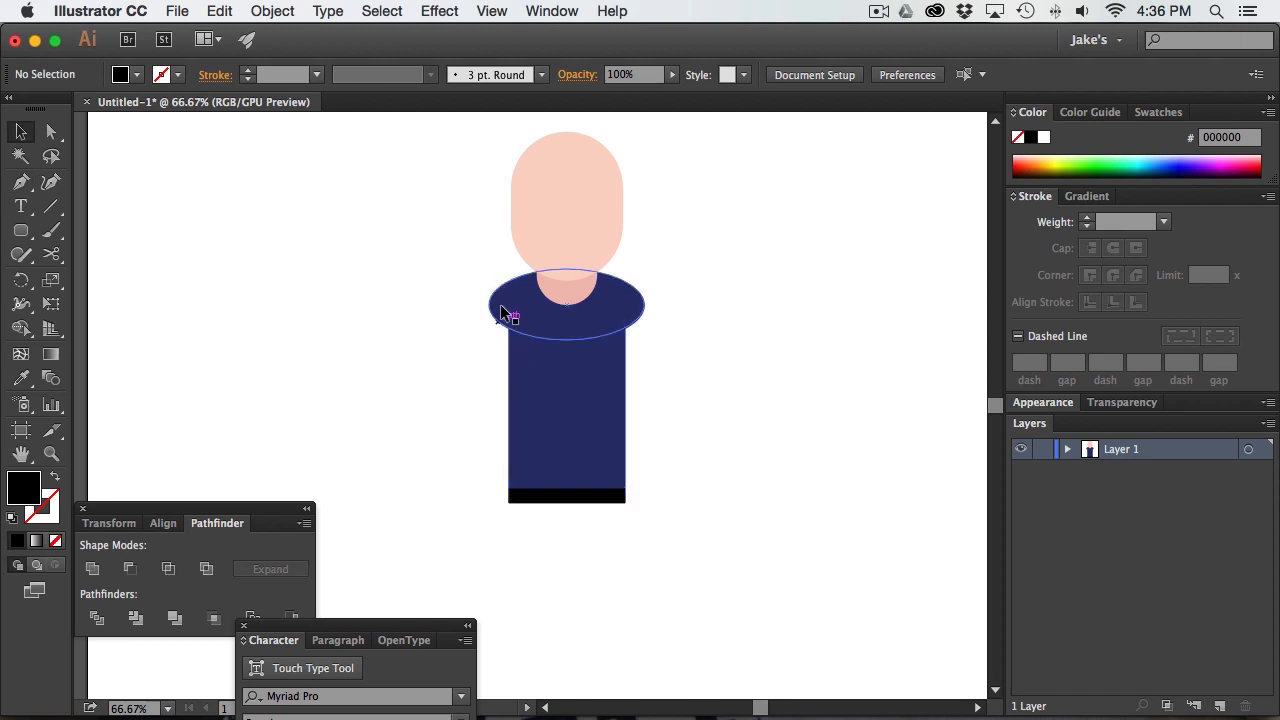
Draw a vertical line with a black stroke and no fill along the torso's left edge, from the shoulder to just below the belt
click(53, 208)
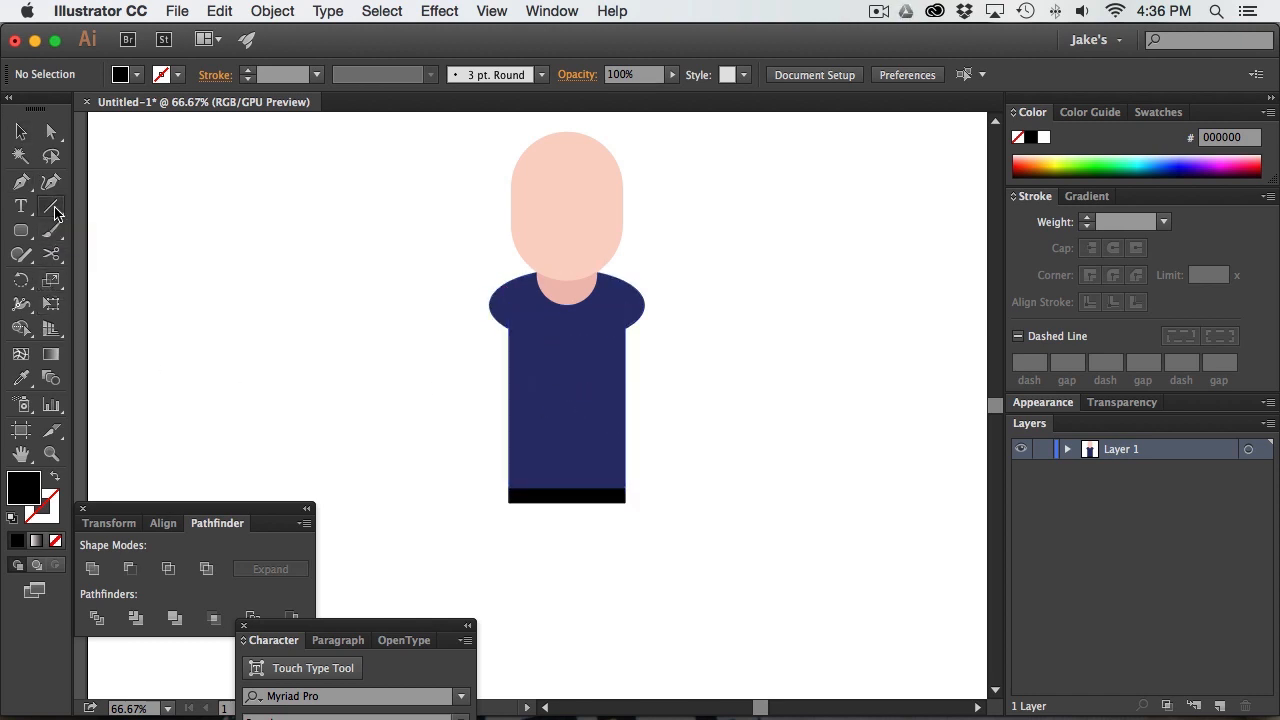
click(54, 480)
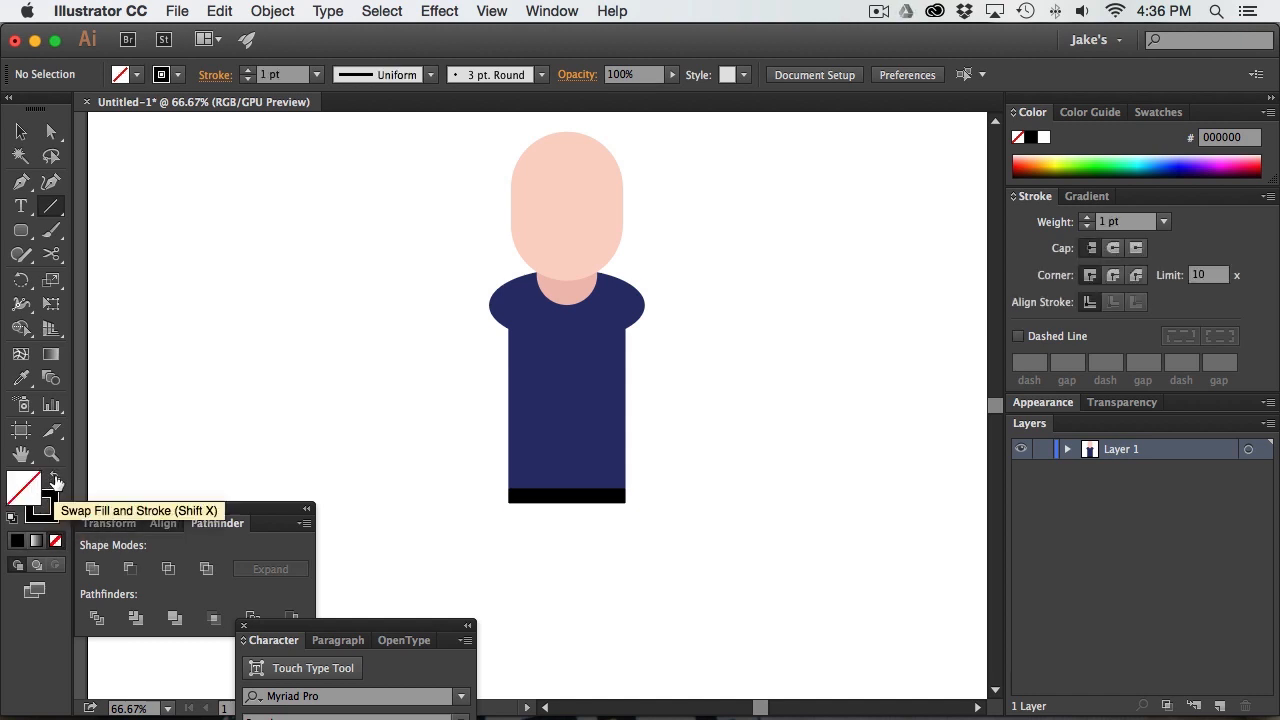
click(45, 497)
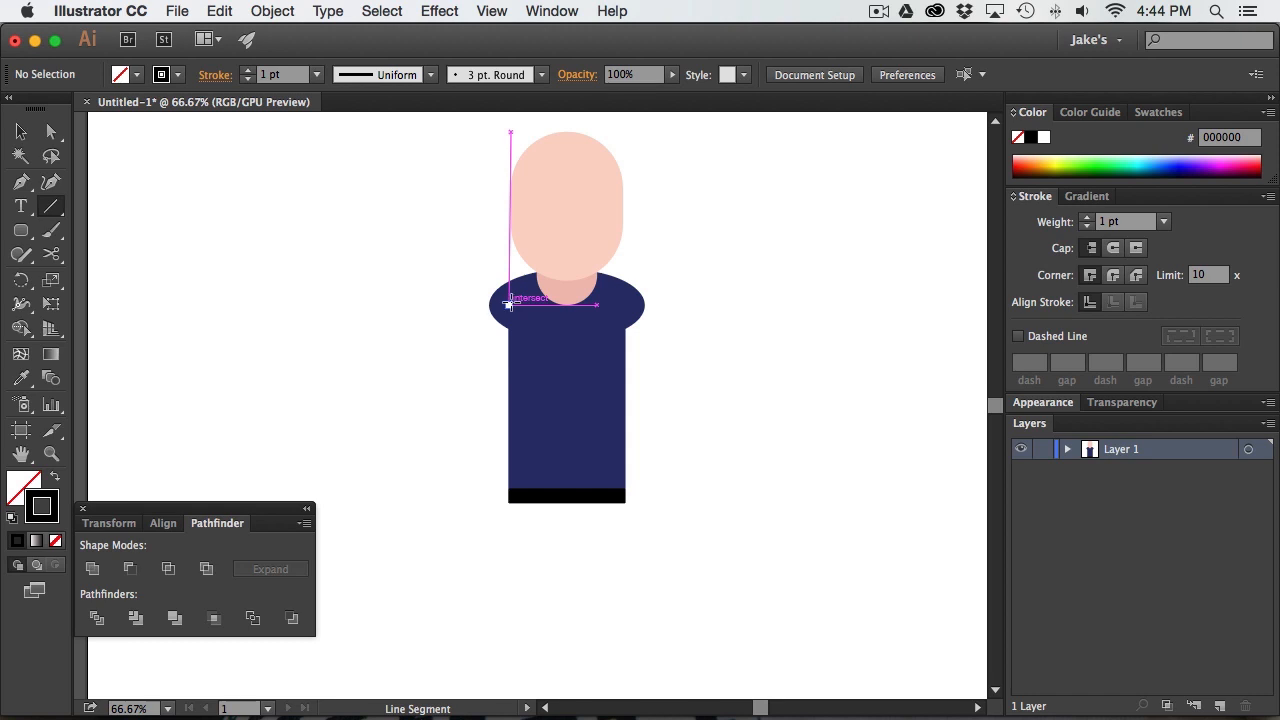
drag(509, 304, 510, 514)
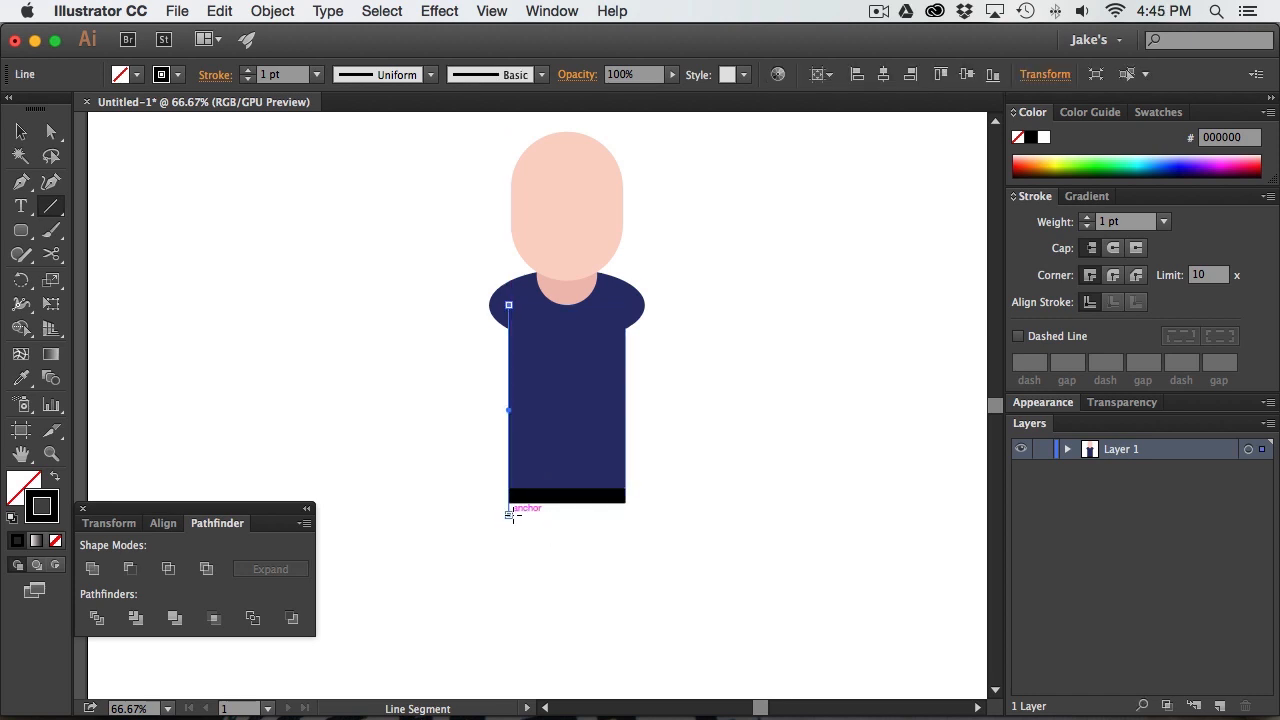
Give the arm line a 55 pt stroke weight with a round cap and round join
key(a)
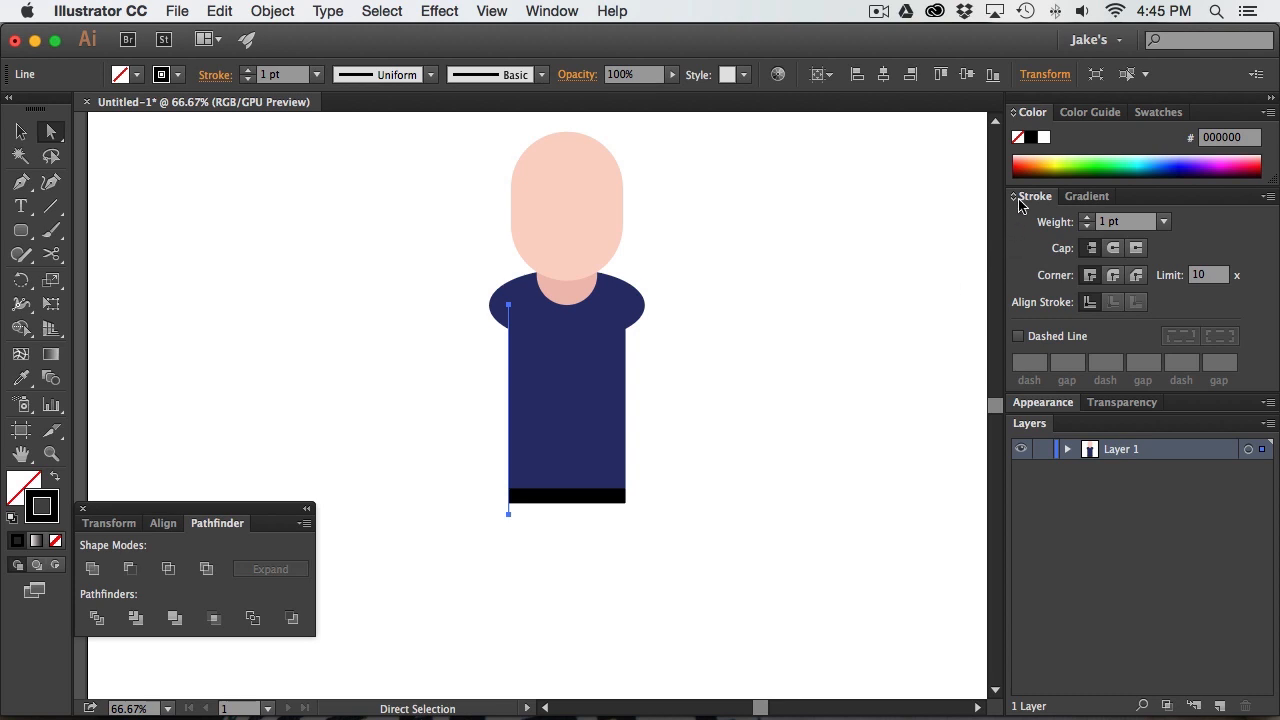
click(1103, 228)
key(Return)
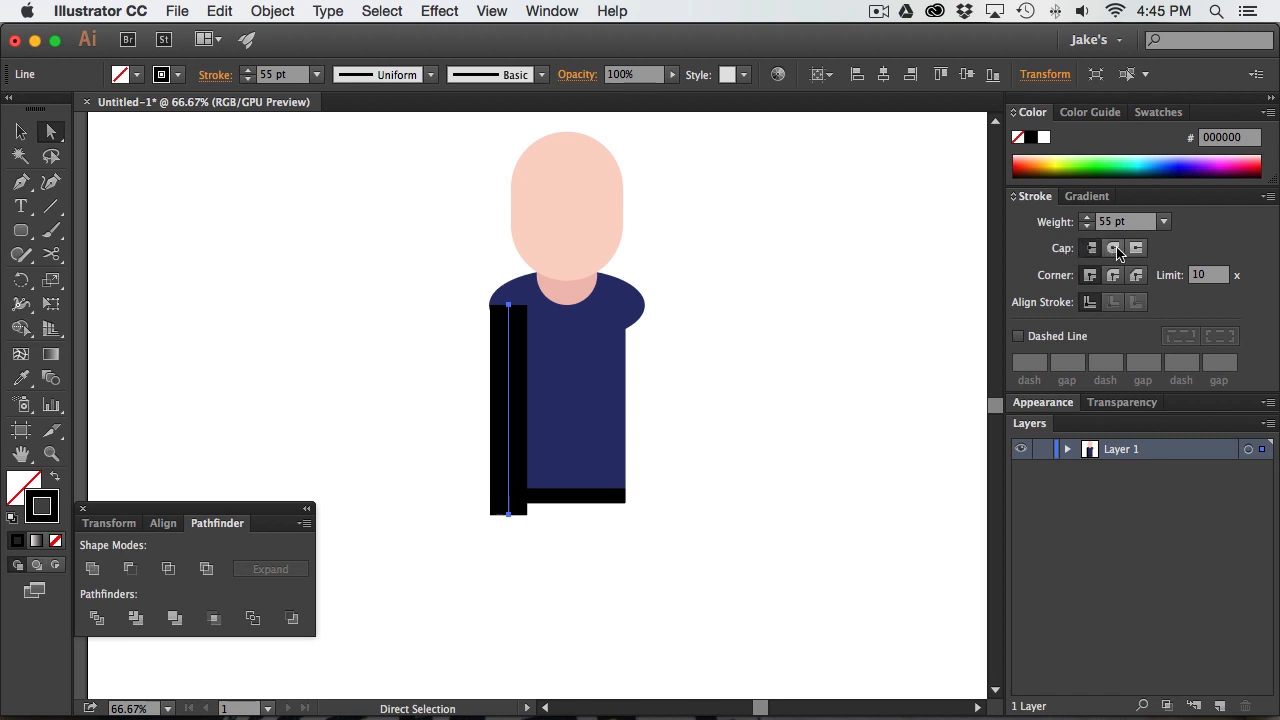
click(1113, 248)
click(1113, 275)
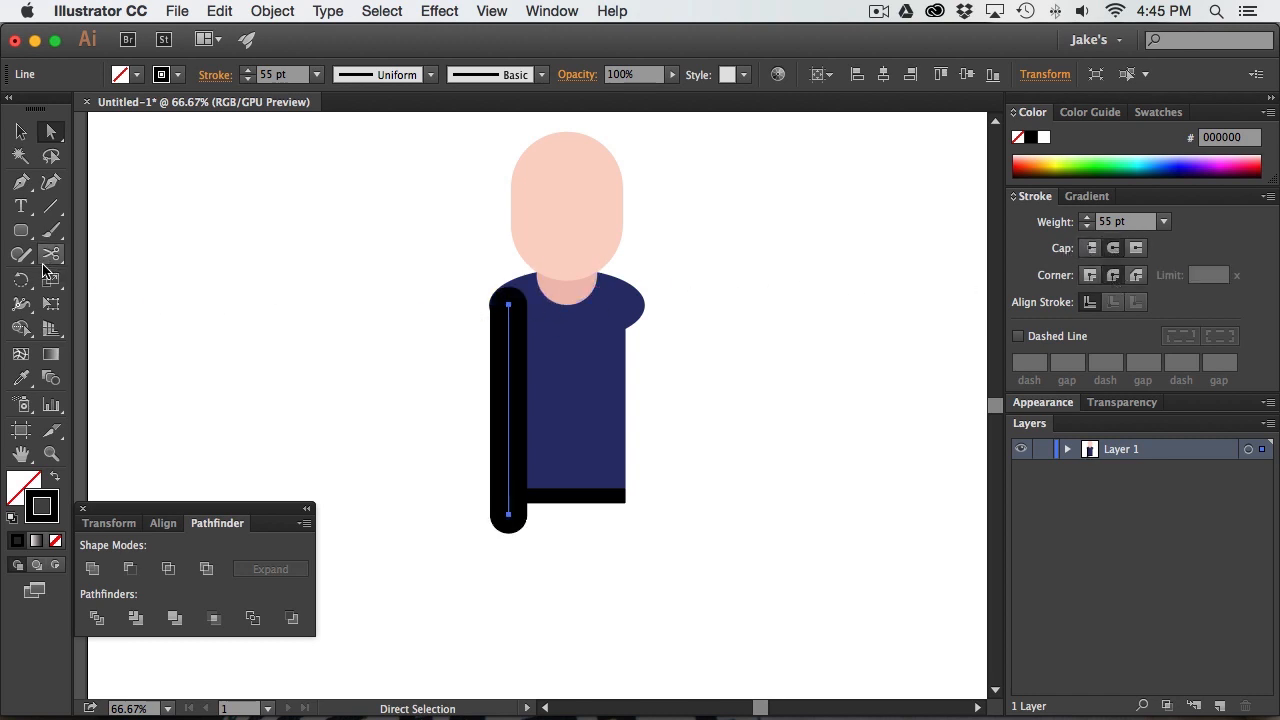
Colour the arm line's stroke with the skin tone #FCD3C8 sampled from the head
click(20, 378)
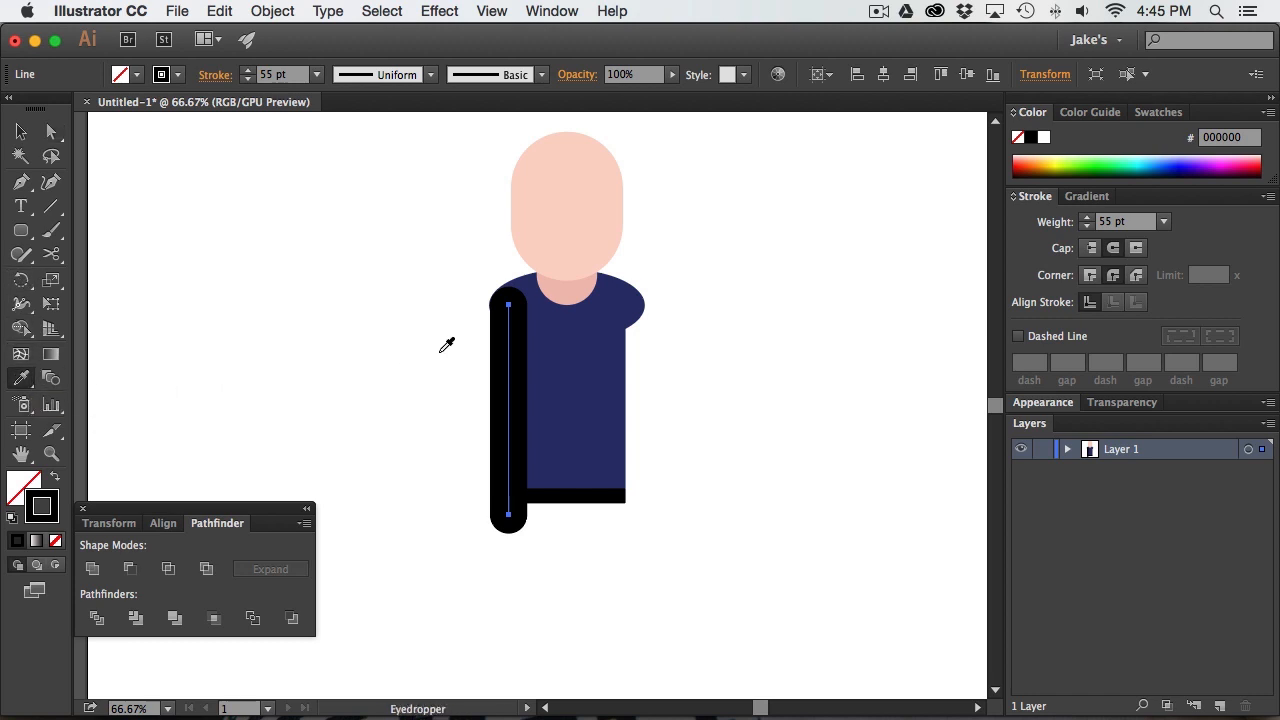
click(566, 225)
key(a)
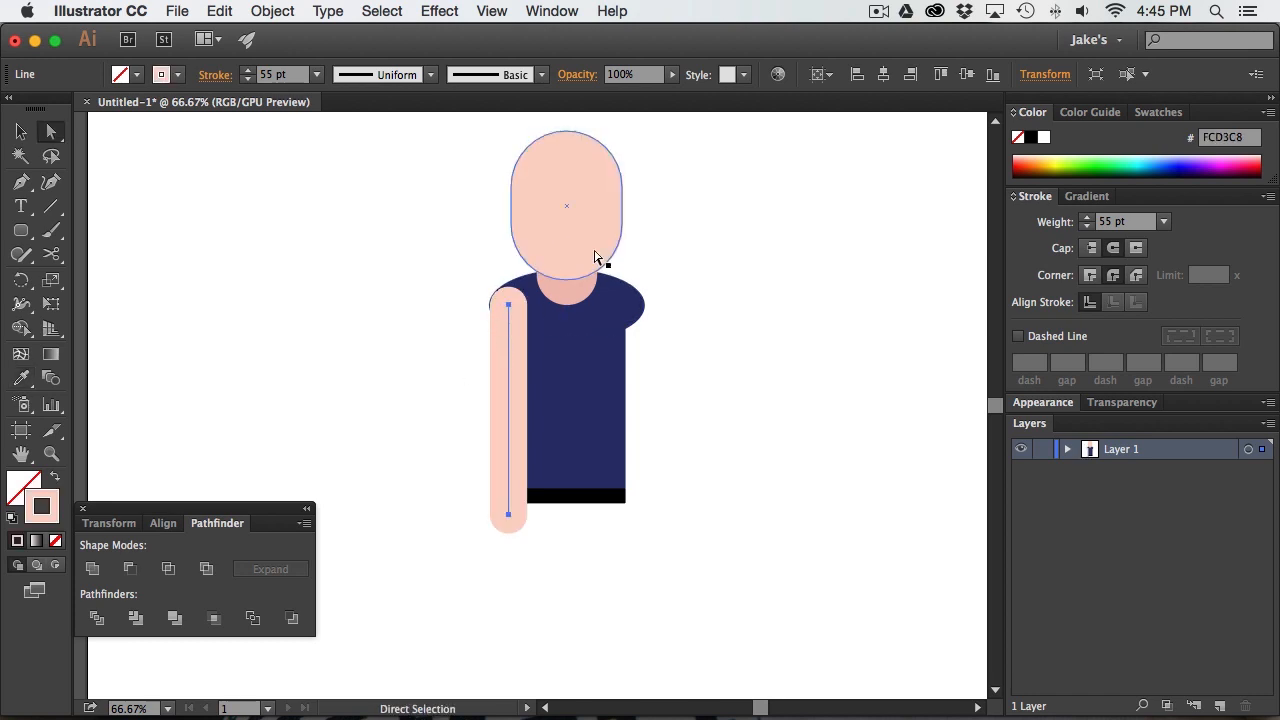
Narrow the shoulder ellipse slightly around its center so its left side lines up with the arm's outer edge
drag(546, 226, 700, 300)
drag(491, 353, 766, 403)
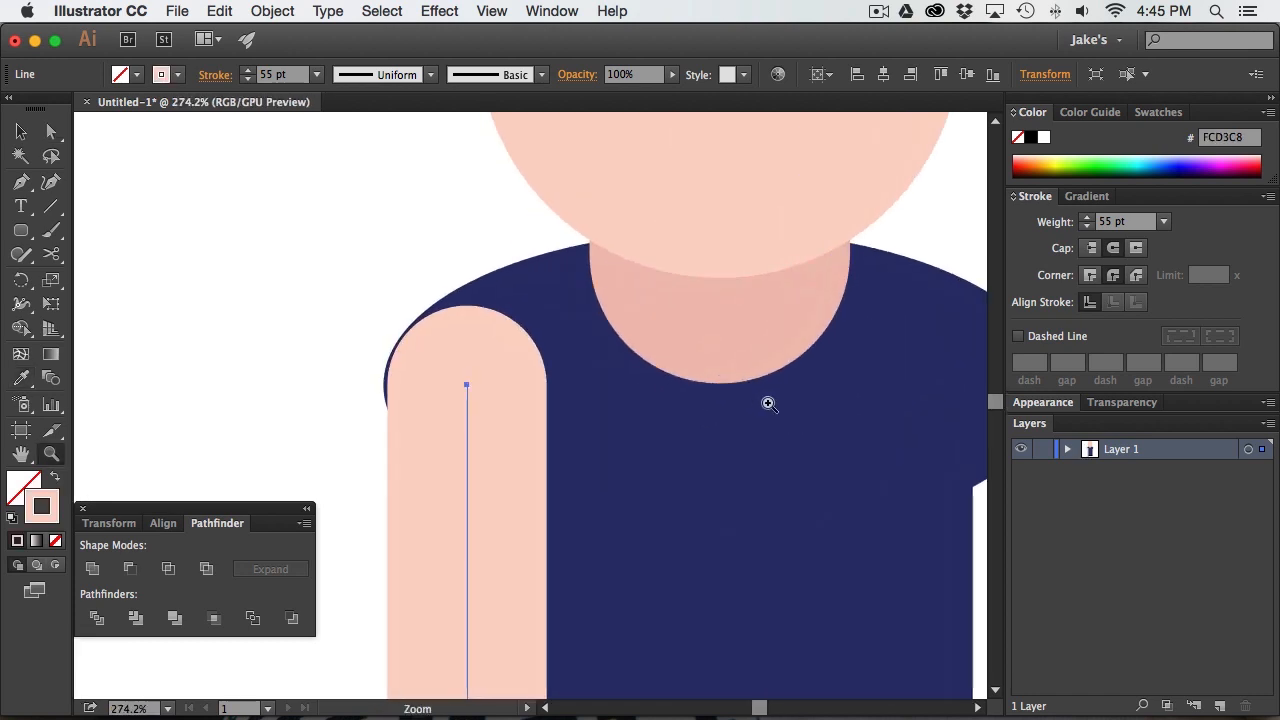
click(563, 288)
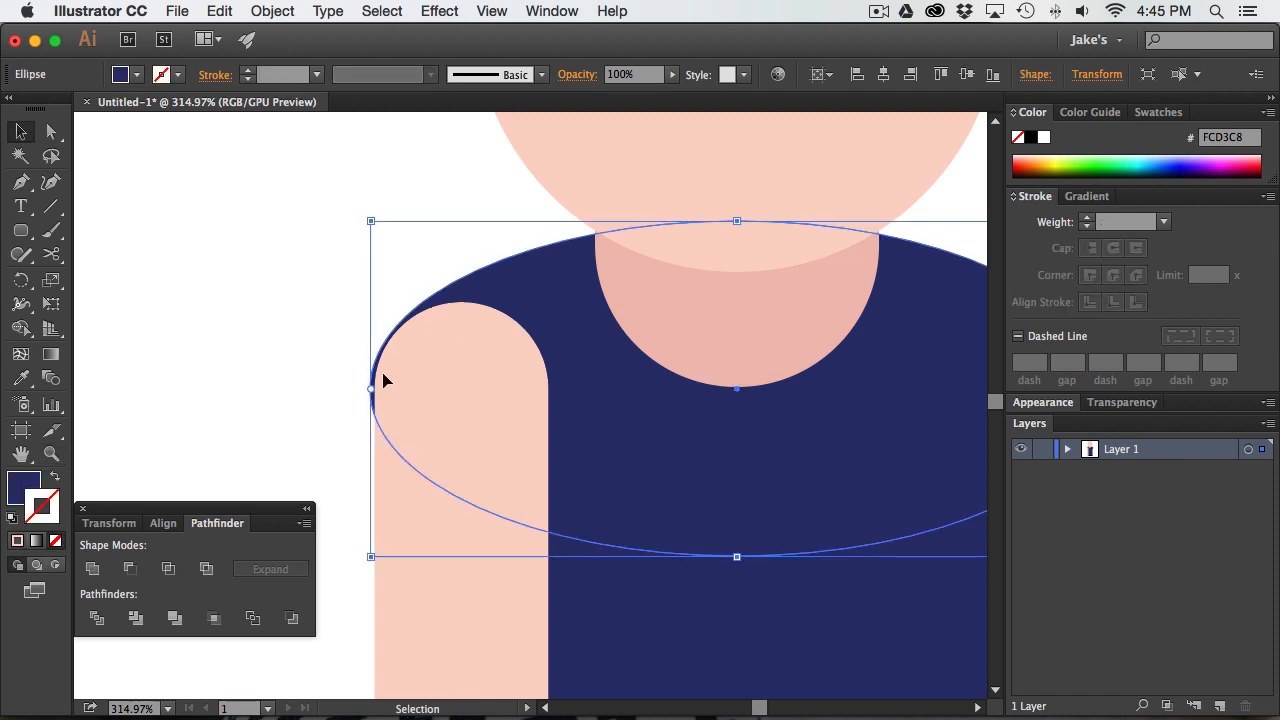
drag(383, 374, 295, 229)
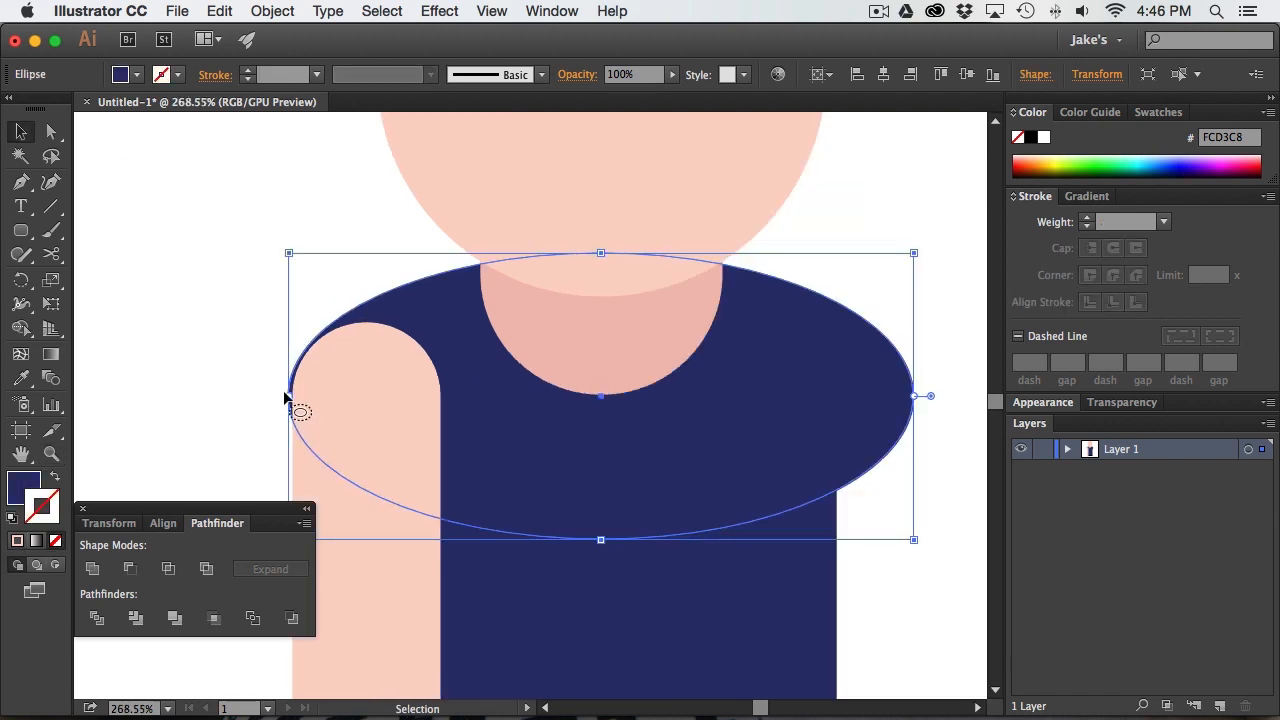
drag(287, 257, 294, 259)
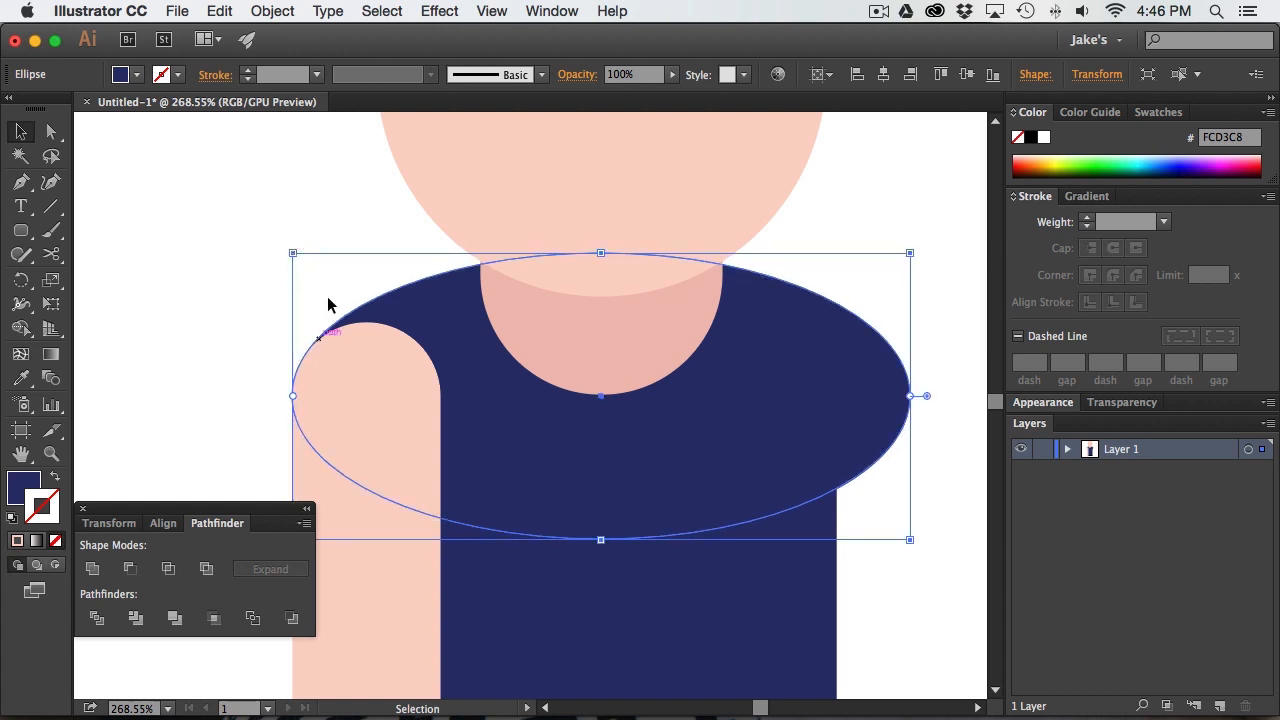
click(242, 416)
Draw a navy sleeve rectangle as wide as the arm, centered on the arm line's upper anchor point
key(super+space)
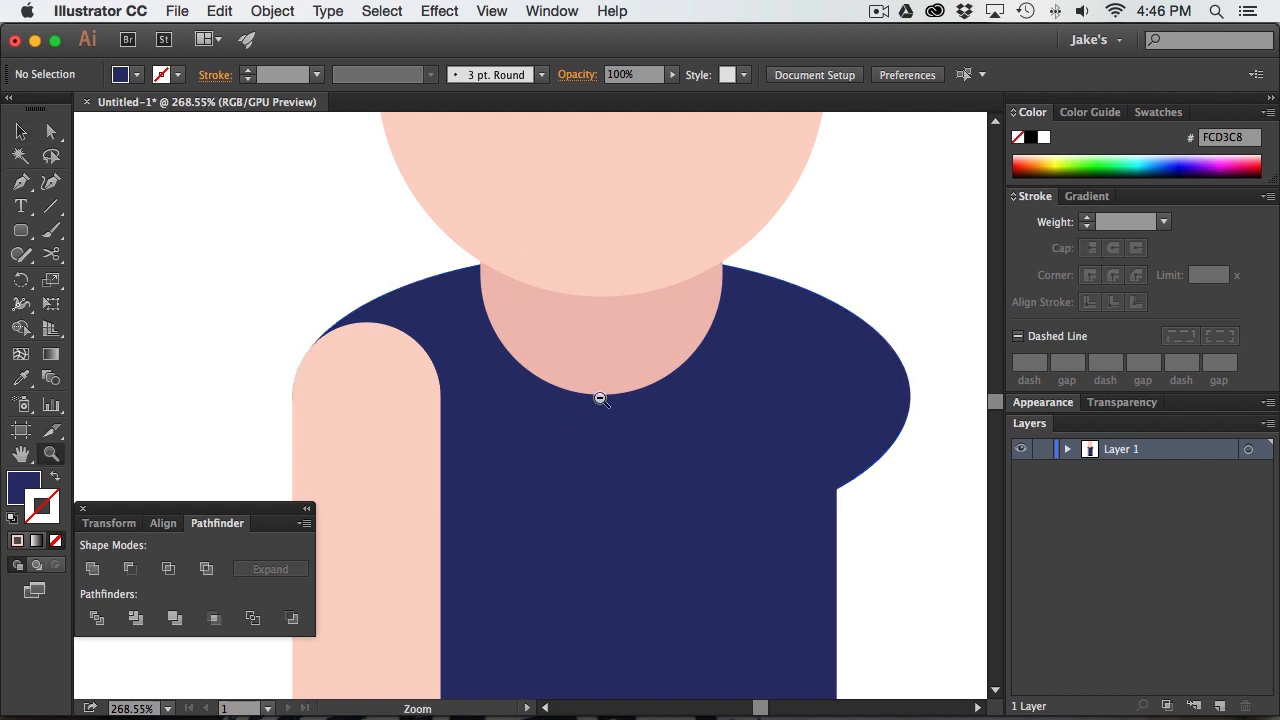
drag(510, 481, 459, 509)
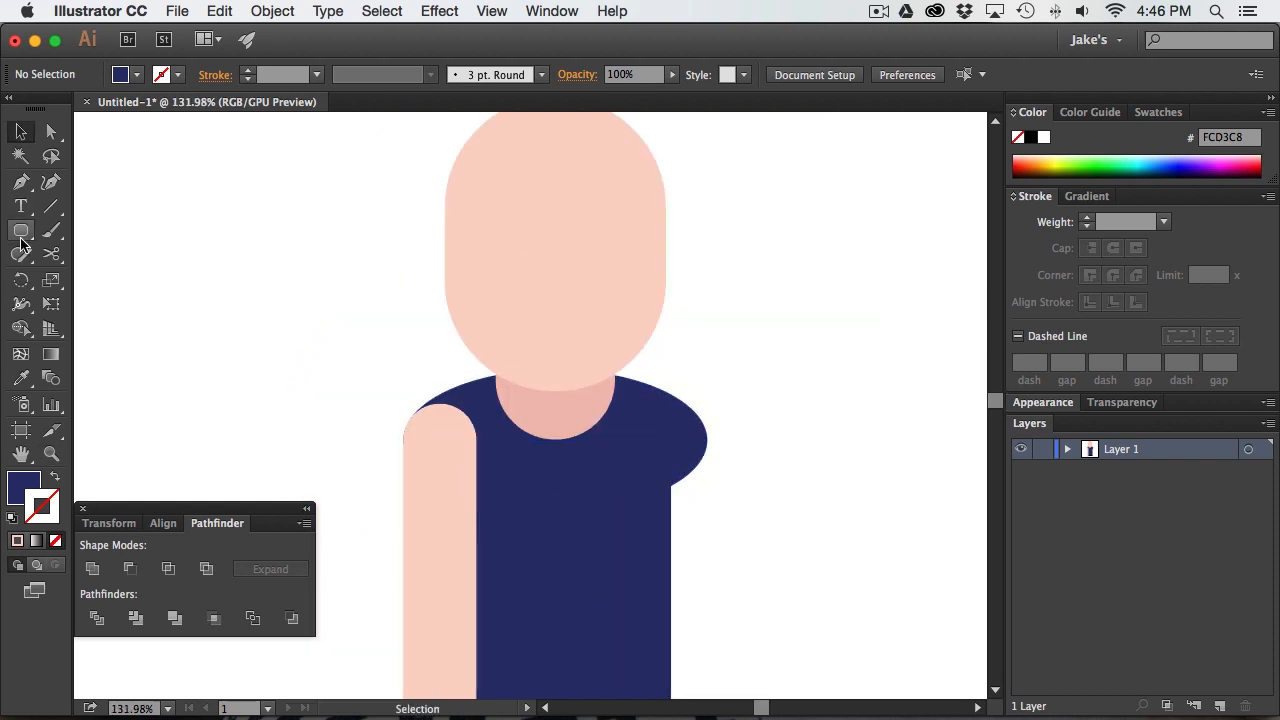
drag(21, 240, 40, 226)
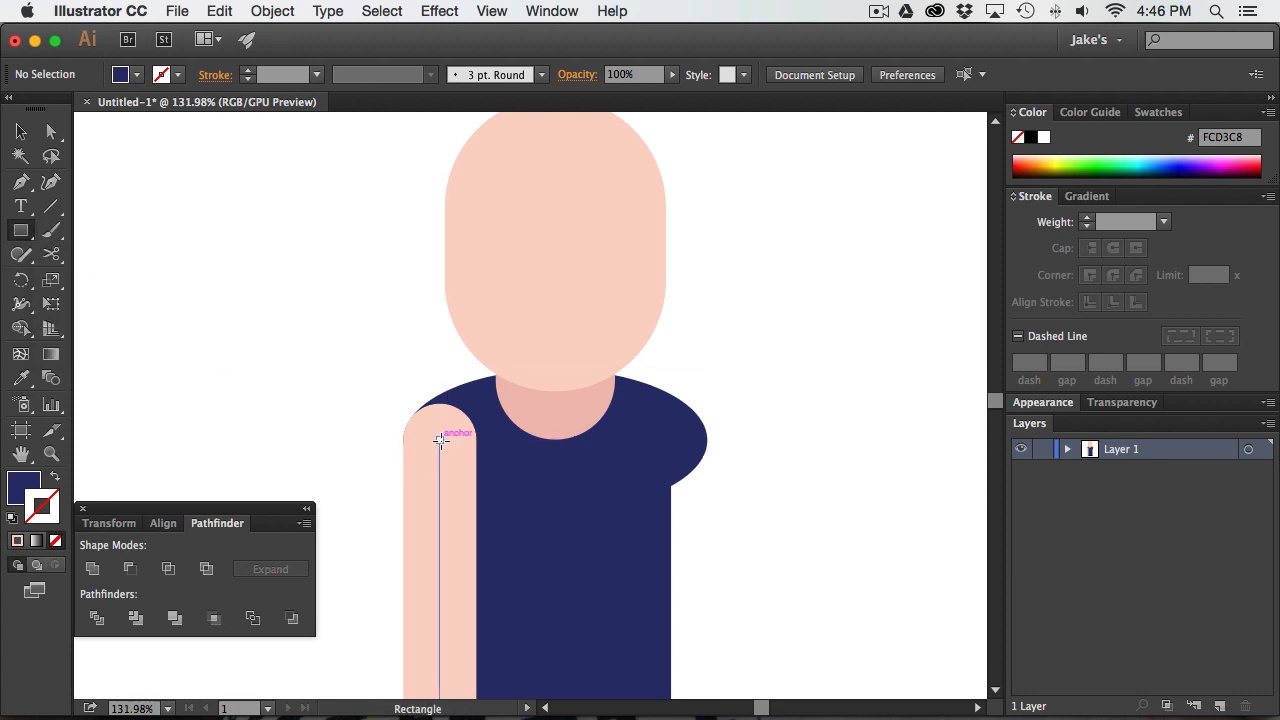
drag(440, 440, 479, 488)
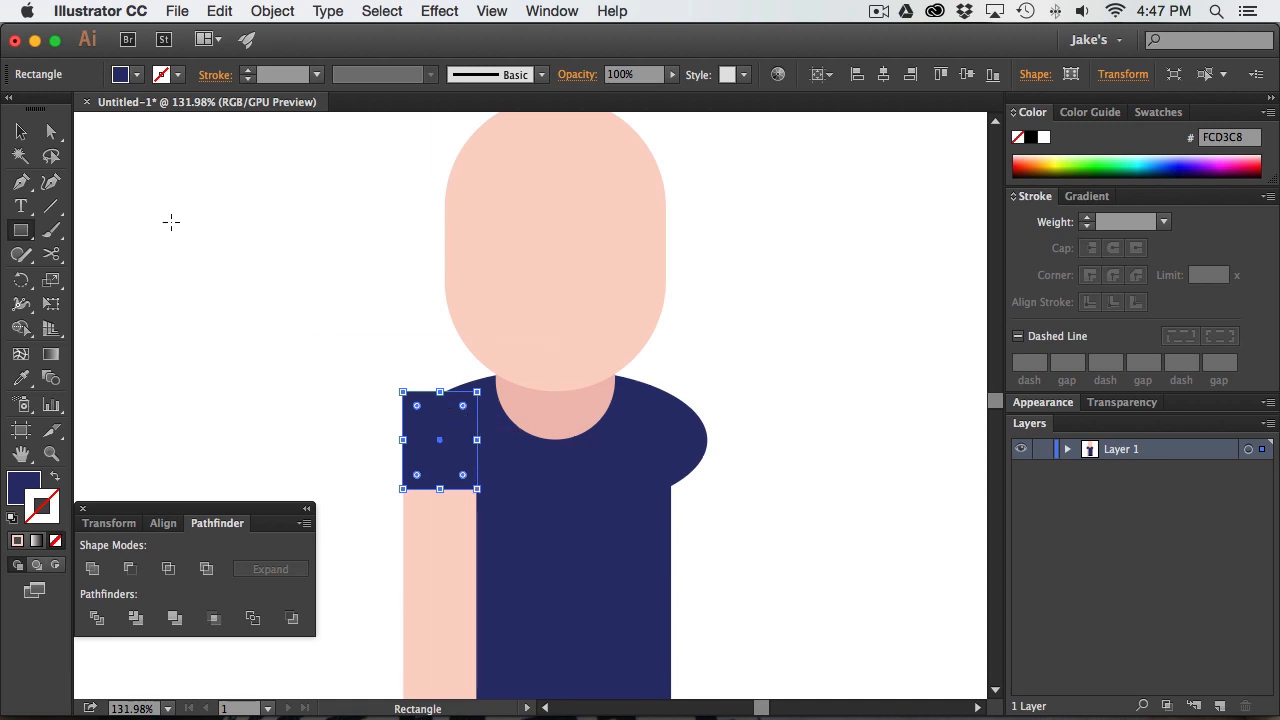
Fully round the two upper corners of the sleeve rectangle, keeping the lower corners square
click(51, 131)
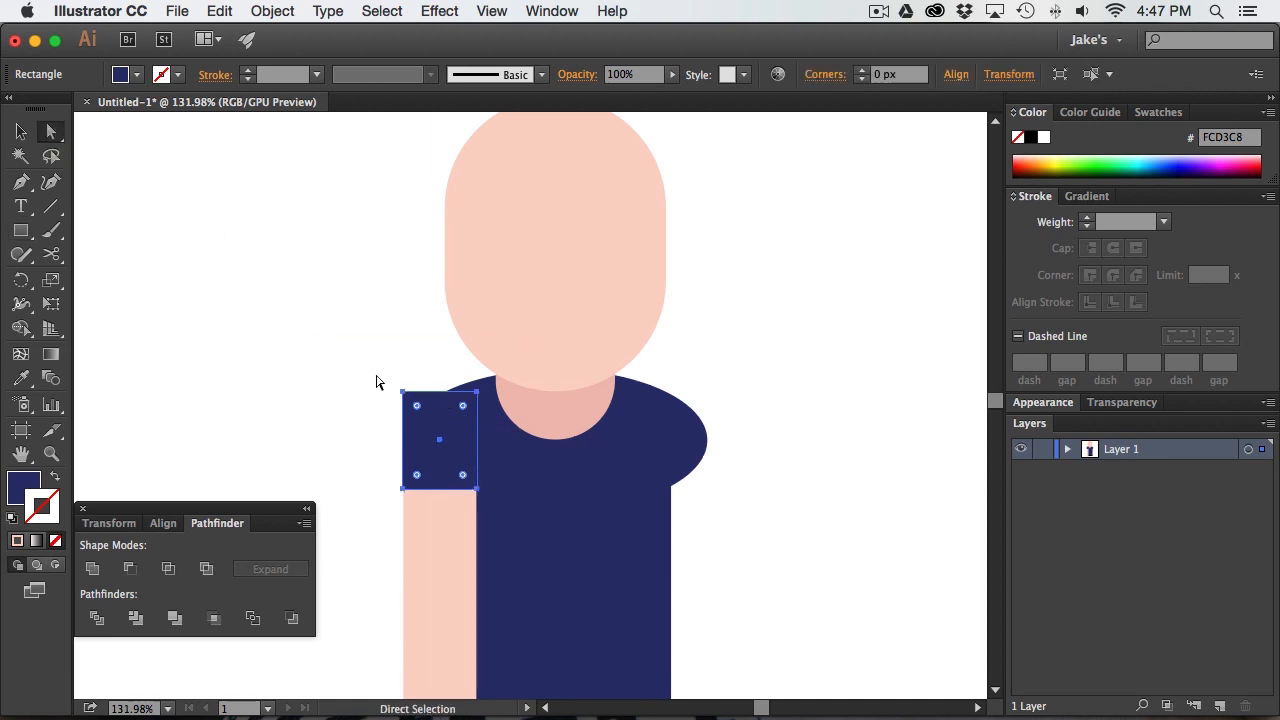
click(403, 393)
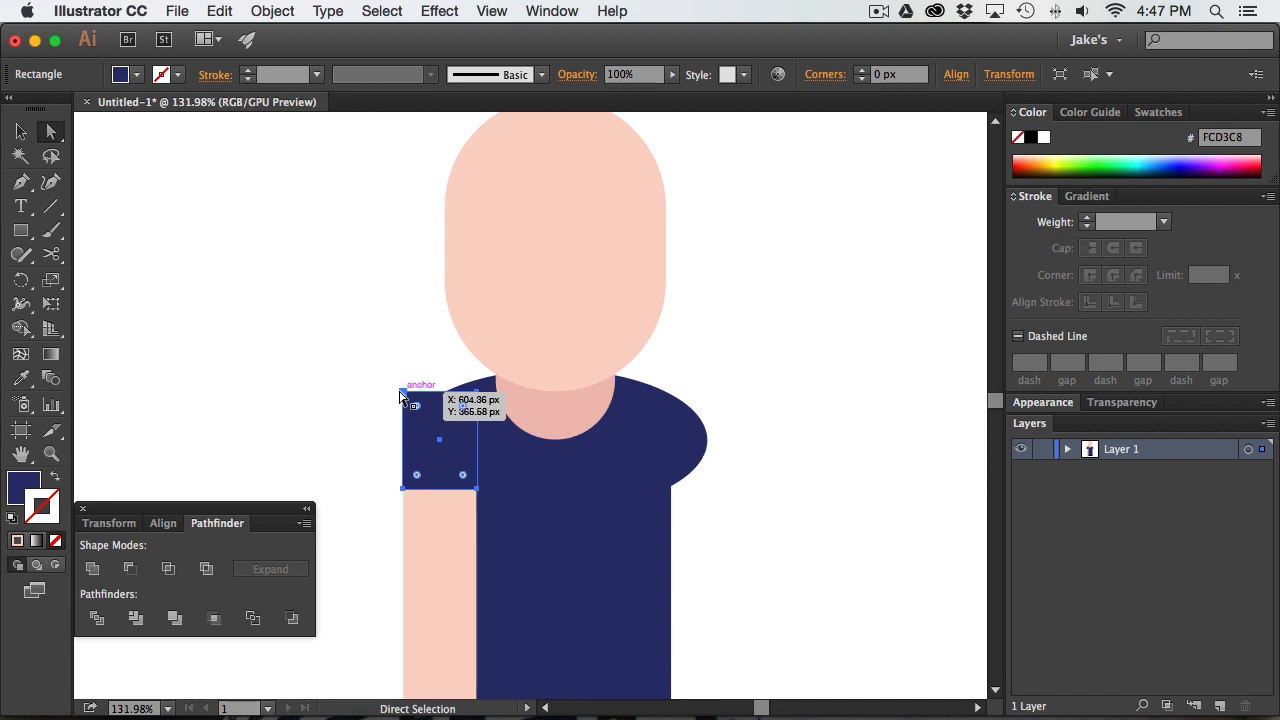
shift+click(477, 393)
drag(464, 407, 395, 469)
key(v)
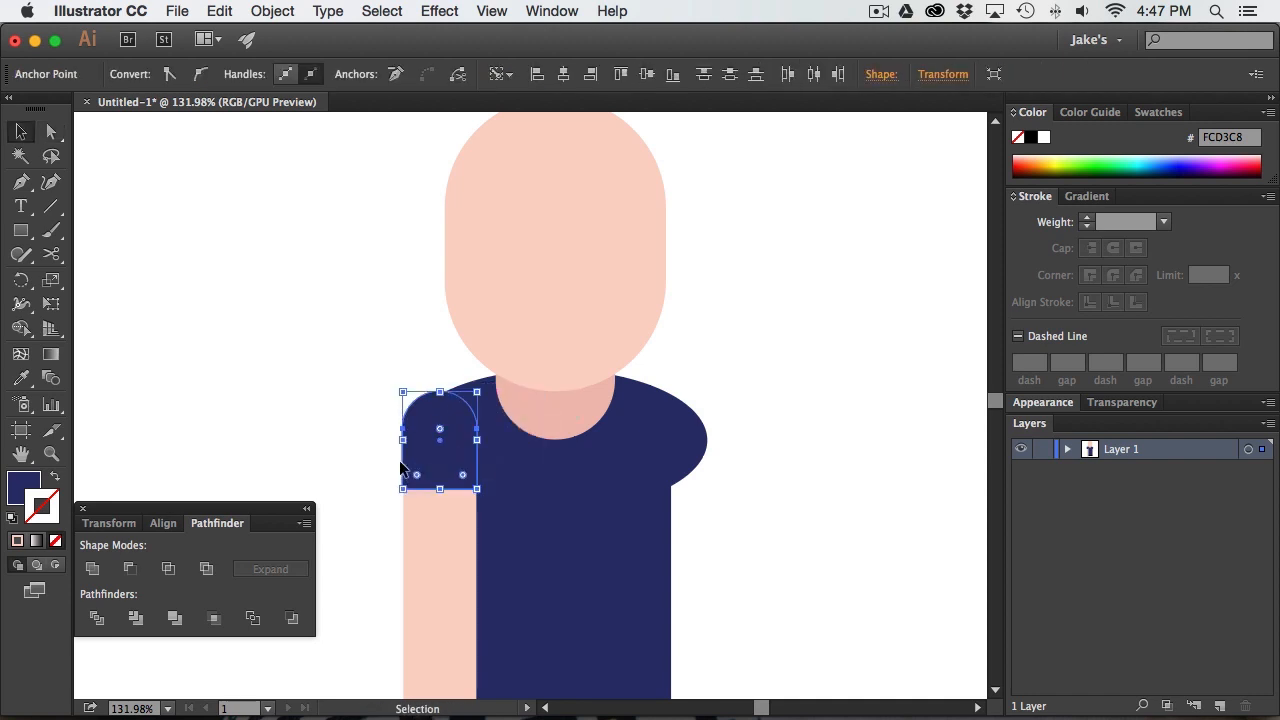
Move the sleeve down over the arm and nudge it back up until its rounded top blends into the shoulder curve
click(421, 444)
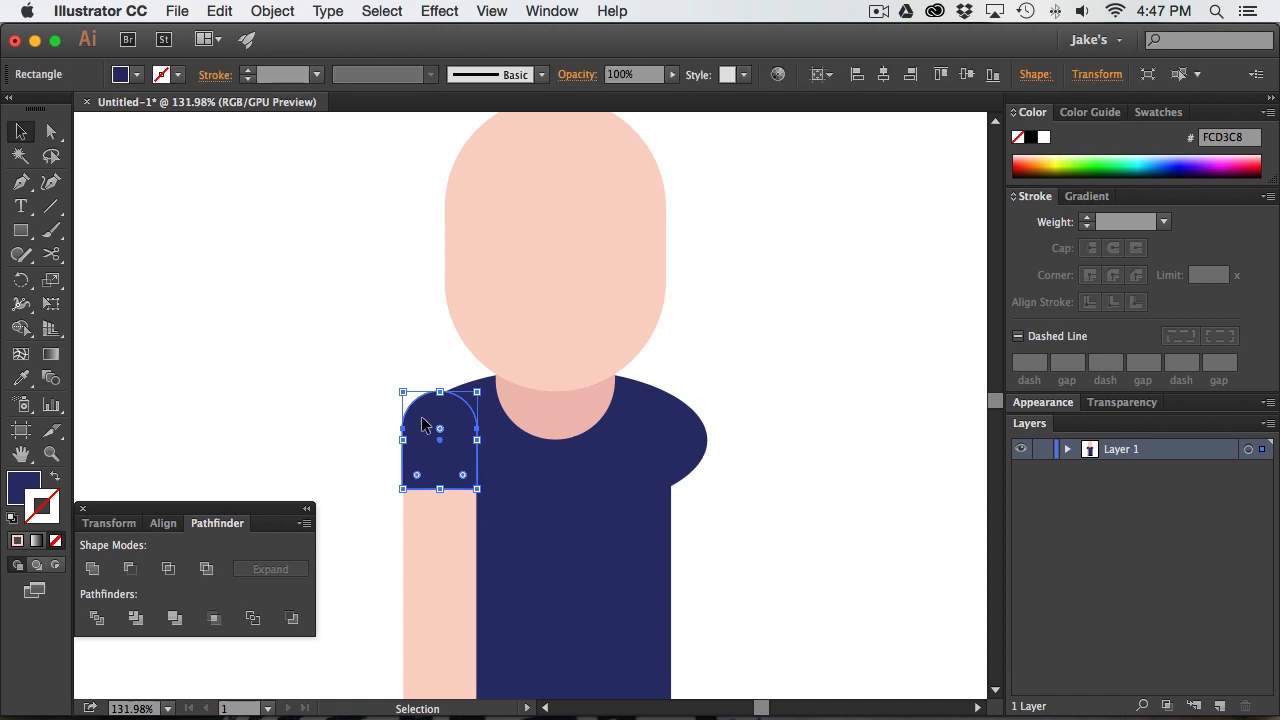
drag(421, 425, 430, 449)
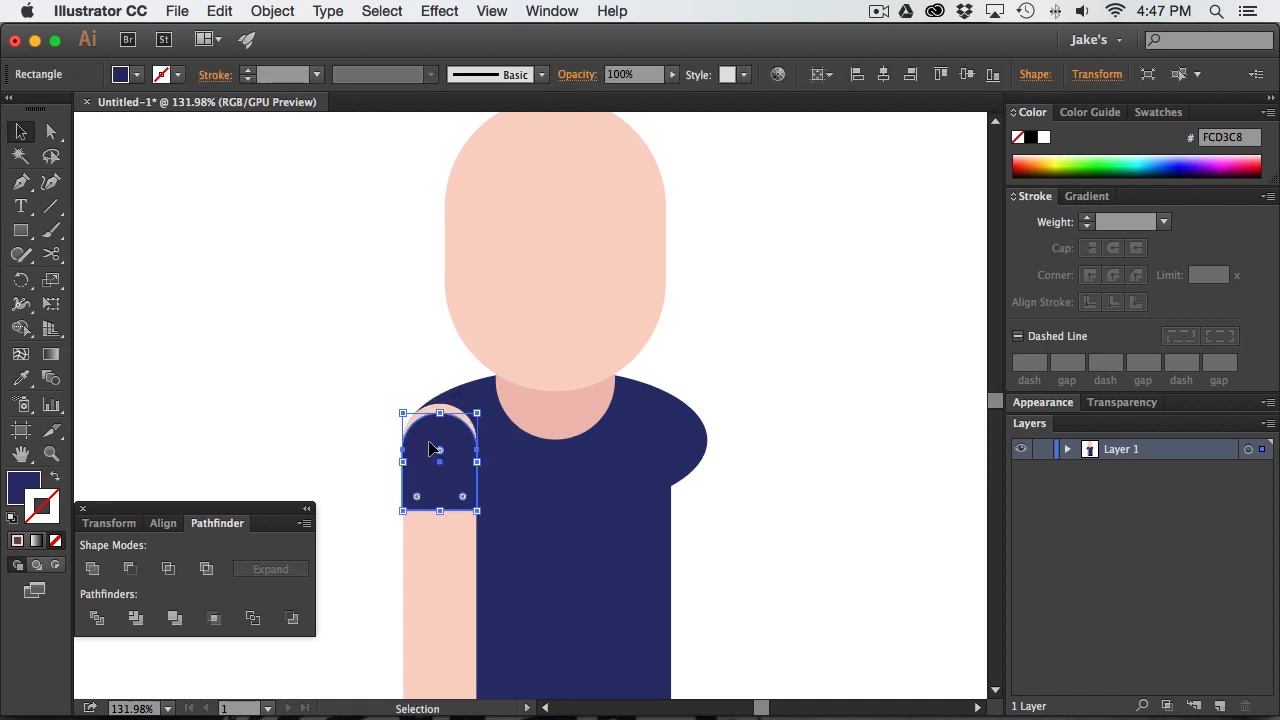
key(Up)
key(Up)
key(Up)
key(Up)
key(Up)
key(Up)
key(Up)
key(super+space)
drag(375, 374, 772, 630)
key(super+space)
drag(632, 590, 627, 400)
click(441, 195)
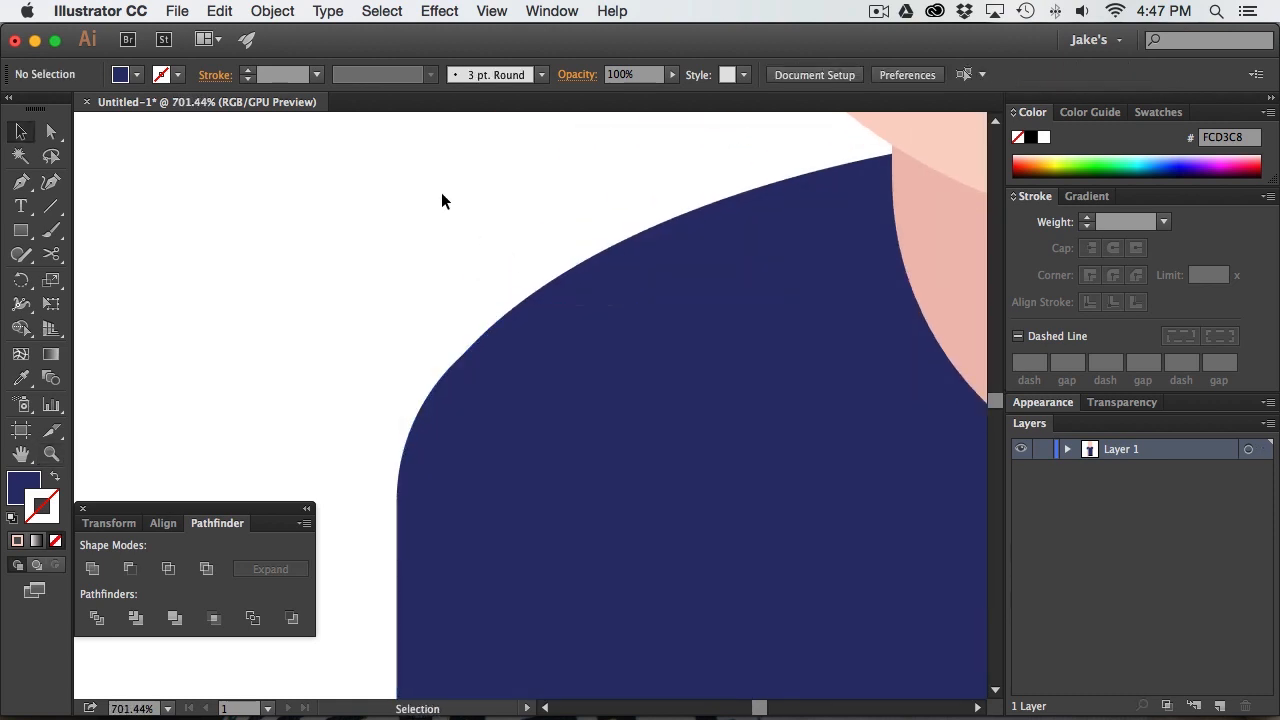
Duplicate the sleeve in place and shrink the copy from its top edge into a thin strip along the sleeve's lower edge
key(super+alt+space)
click(660, 491)
click(737, 442)
click(737, 474)
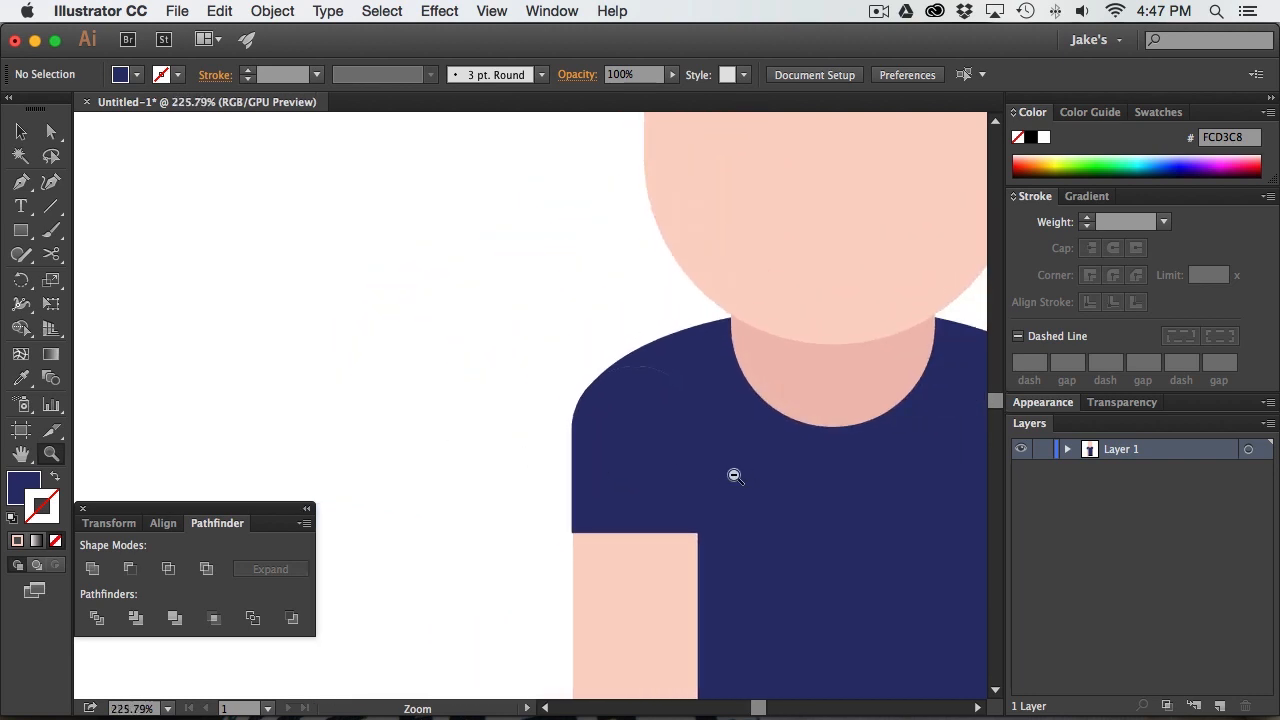
click(487, 451)
click(499, 414)
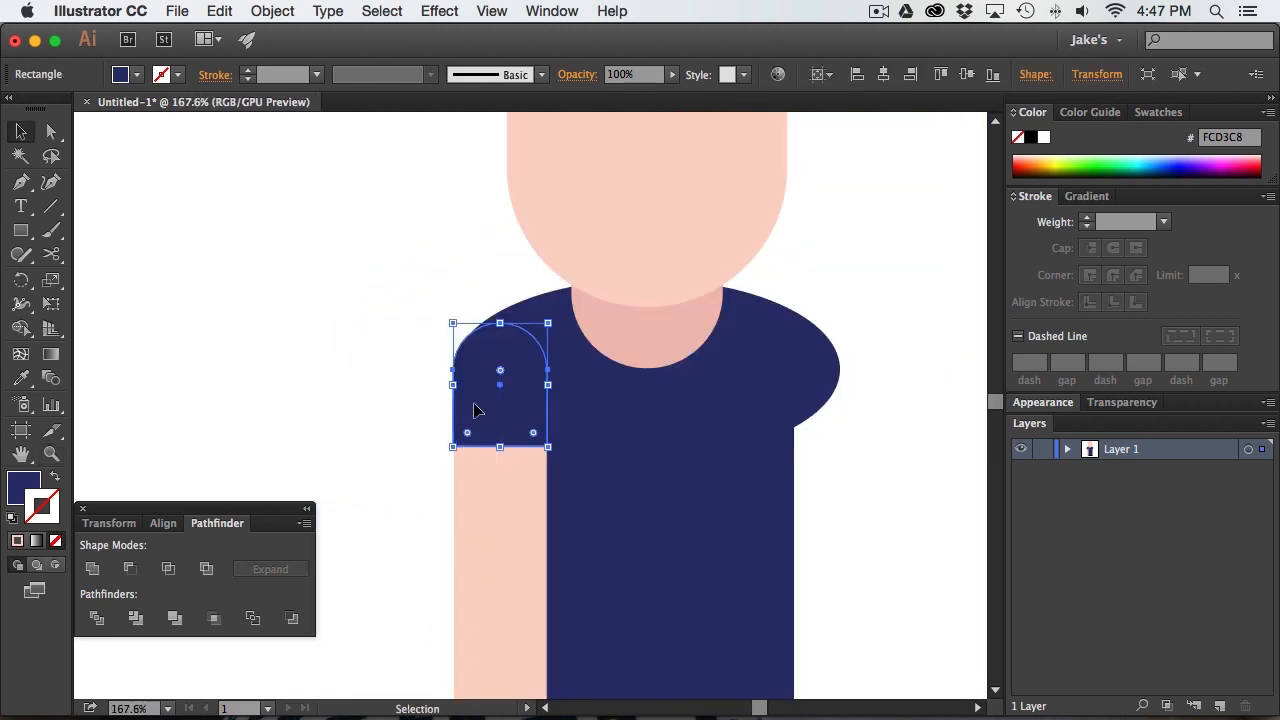
key(a)
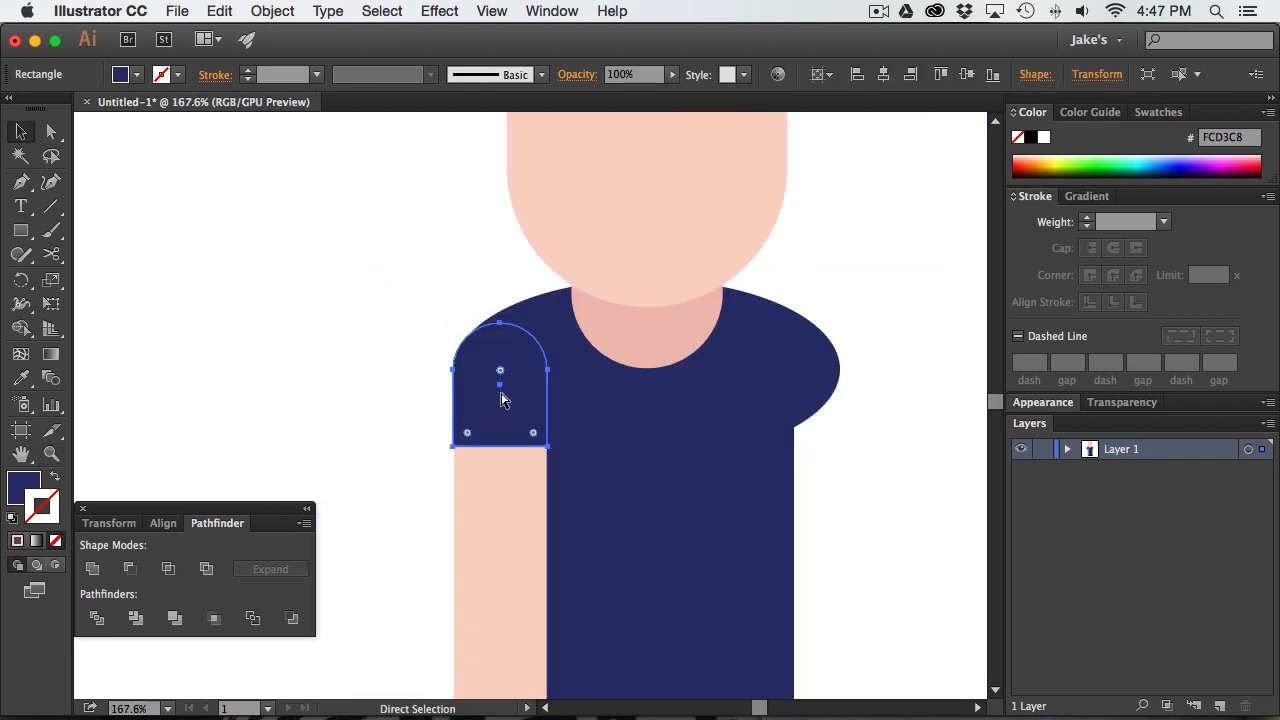
key(v)
key(a)
key(v)
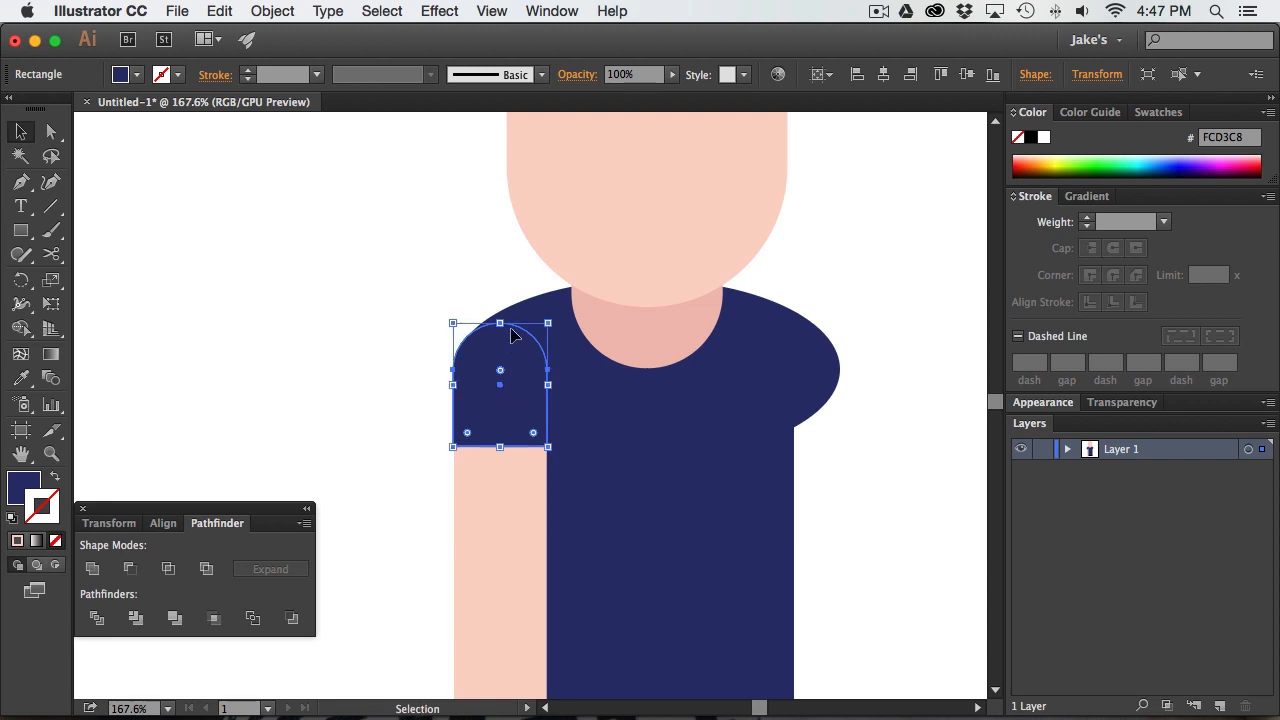
drag(500, 325, 500, 429)
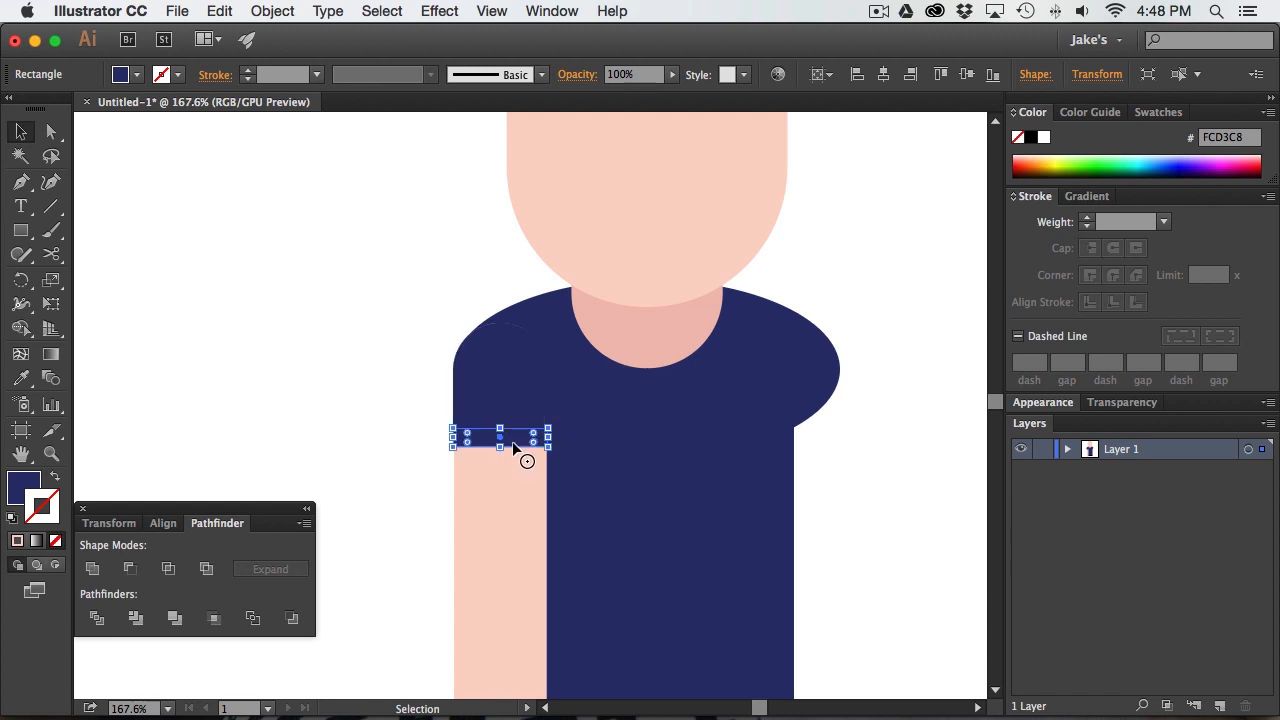
Fill the thin cuff strip with a darker shade of the shirt's navy
scroll(512, 441, up, 2)
double_click(18, 485)
drag(766, 294, 771, 323)
click(1084, 153)
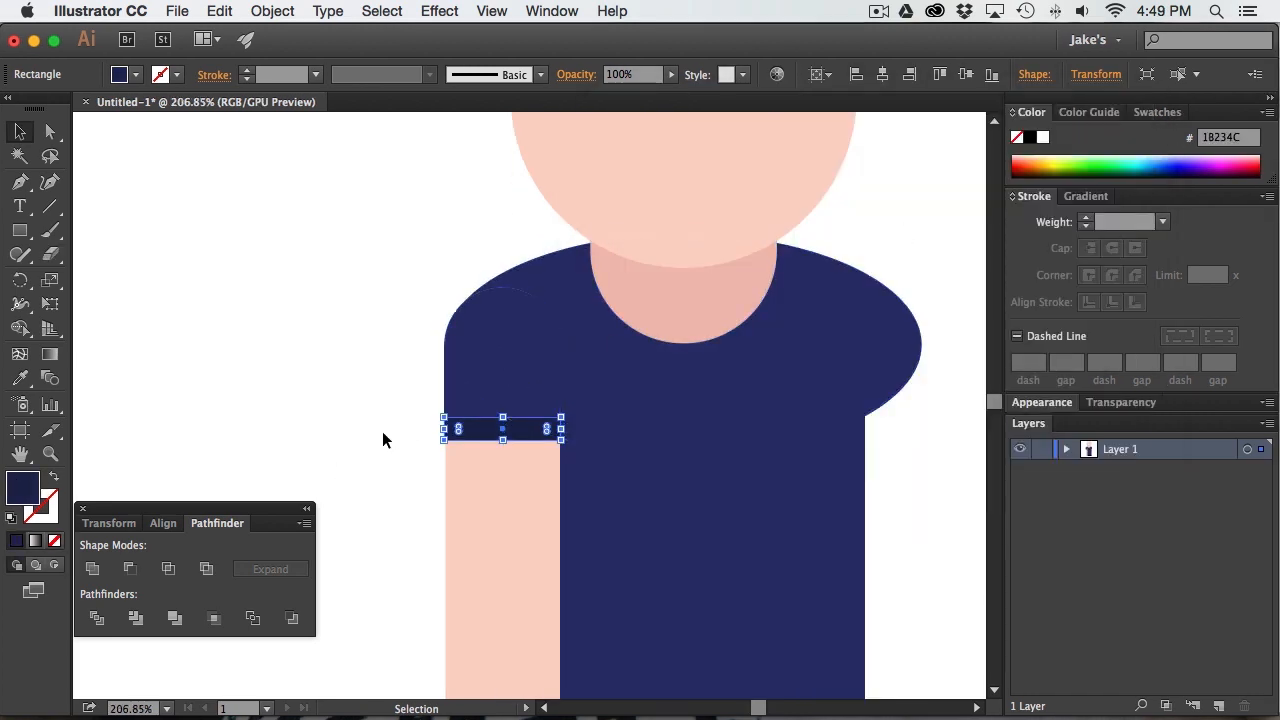
Fully round the cuff strip's ends and place it directly under the sleeve, slightly wider than the arm
drag(458, 428, 487, 443)
click(423, 443)
click(485, 433)
drag(563, 430, 503, 452)
click(368, 382)
click(488, 460)
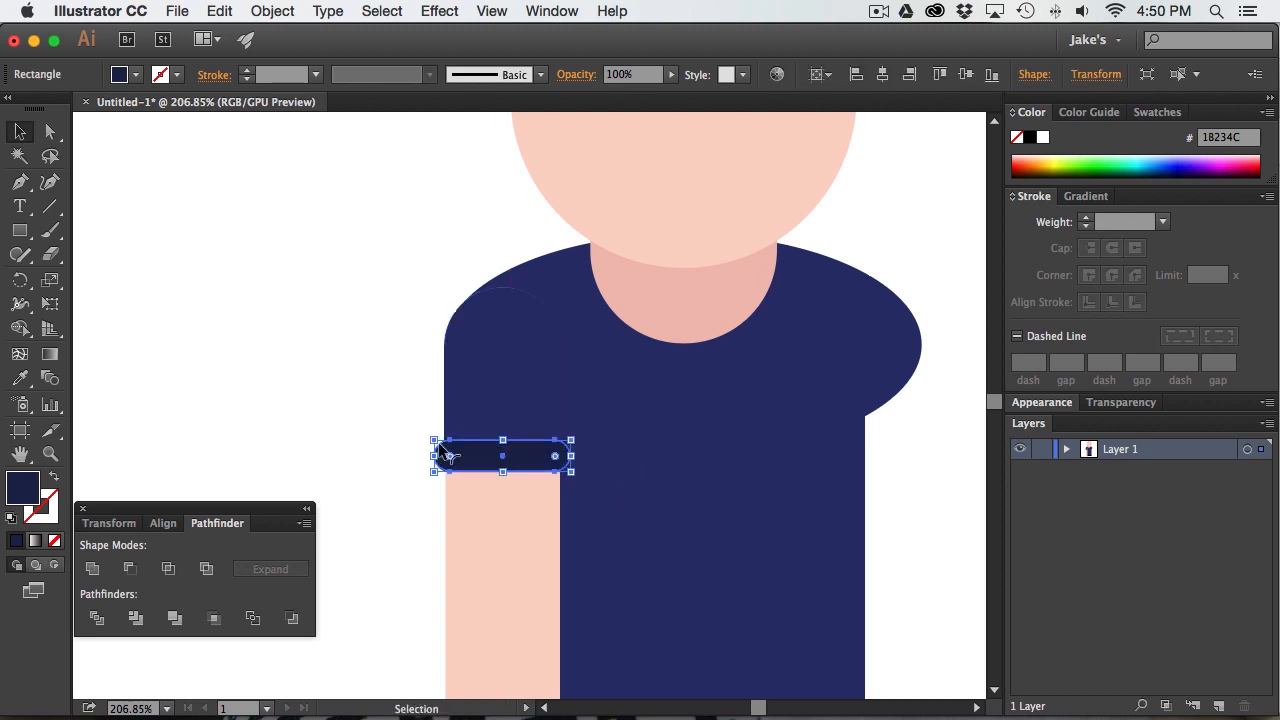
Widen the cuff slightly more around its center so it extends evenly past both edges of the sleeve
click(421, 399)
click(442, 456)
drag(431, 457, 428, 457)
click(386, 405)
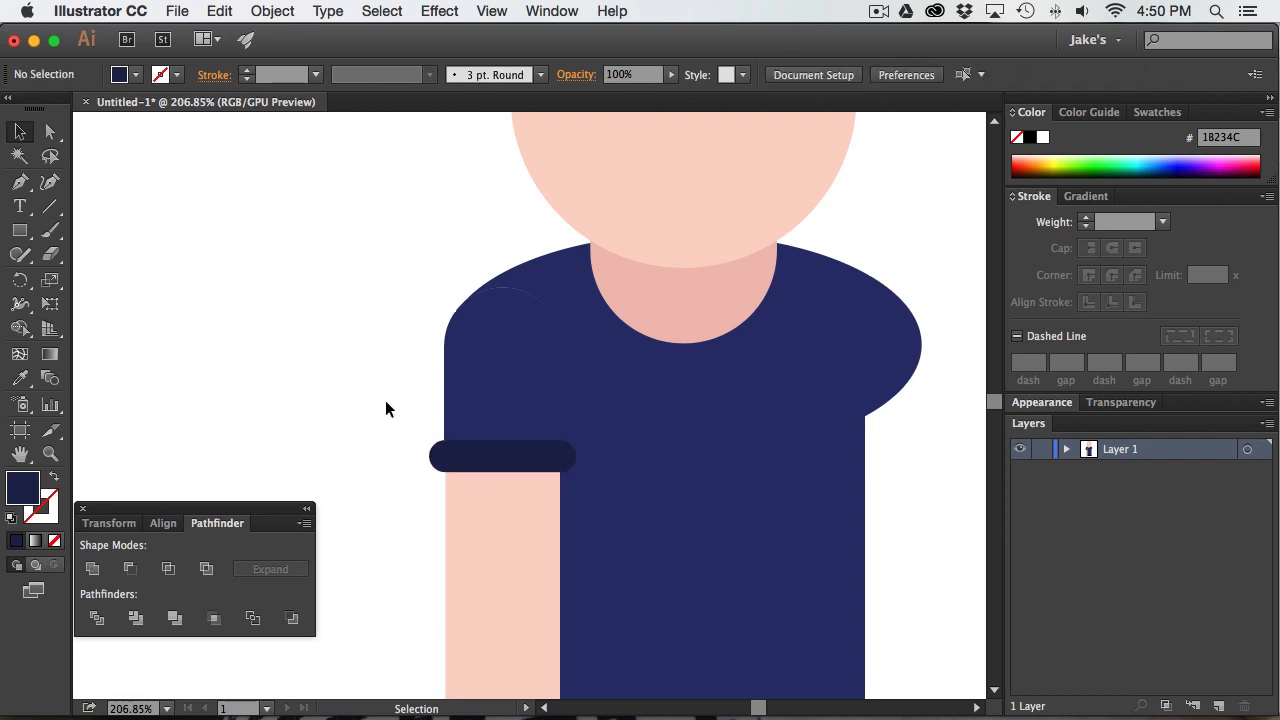
Duplicate the sleeve, cuff and arm line together straight across to the other side of the torso, aligned with the shoulder's outer edge
alt+super+click(649, 414)
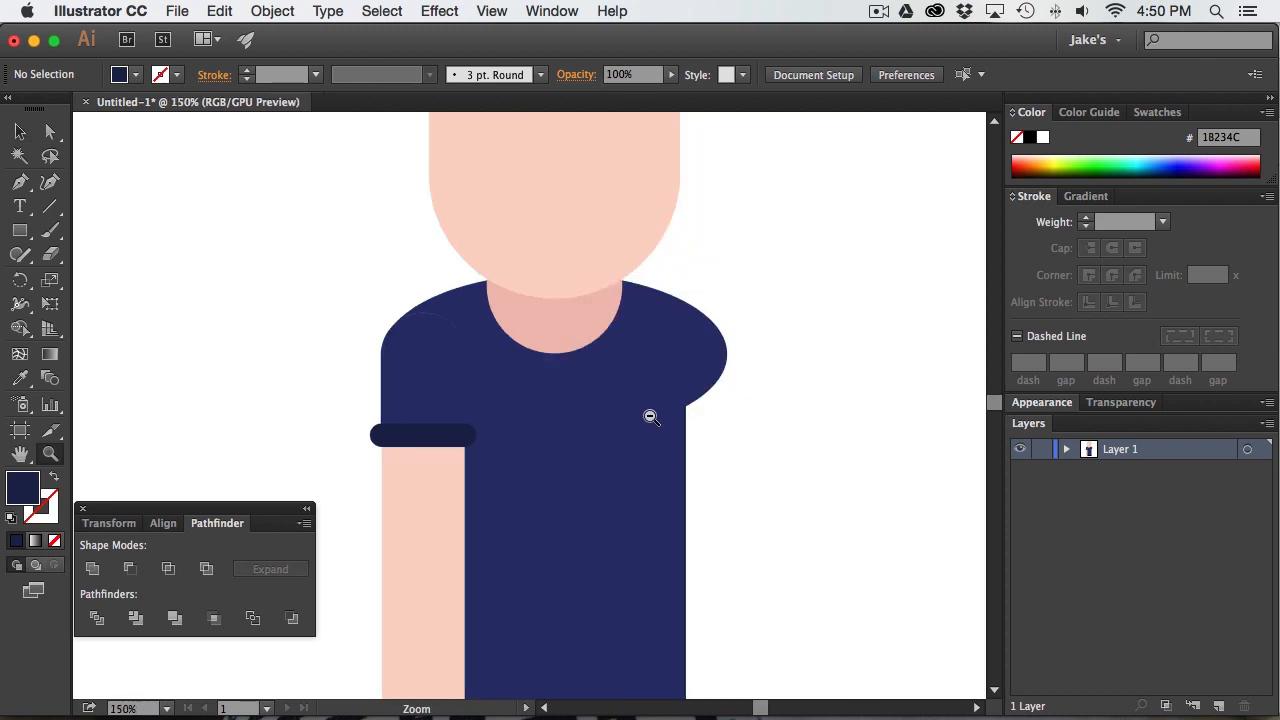
alt+super+click(649, 414)
alt+super+click(477, 451)
drag(503, 423, 511, 451)
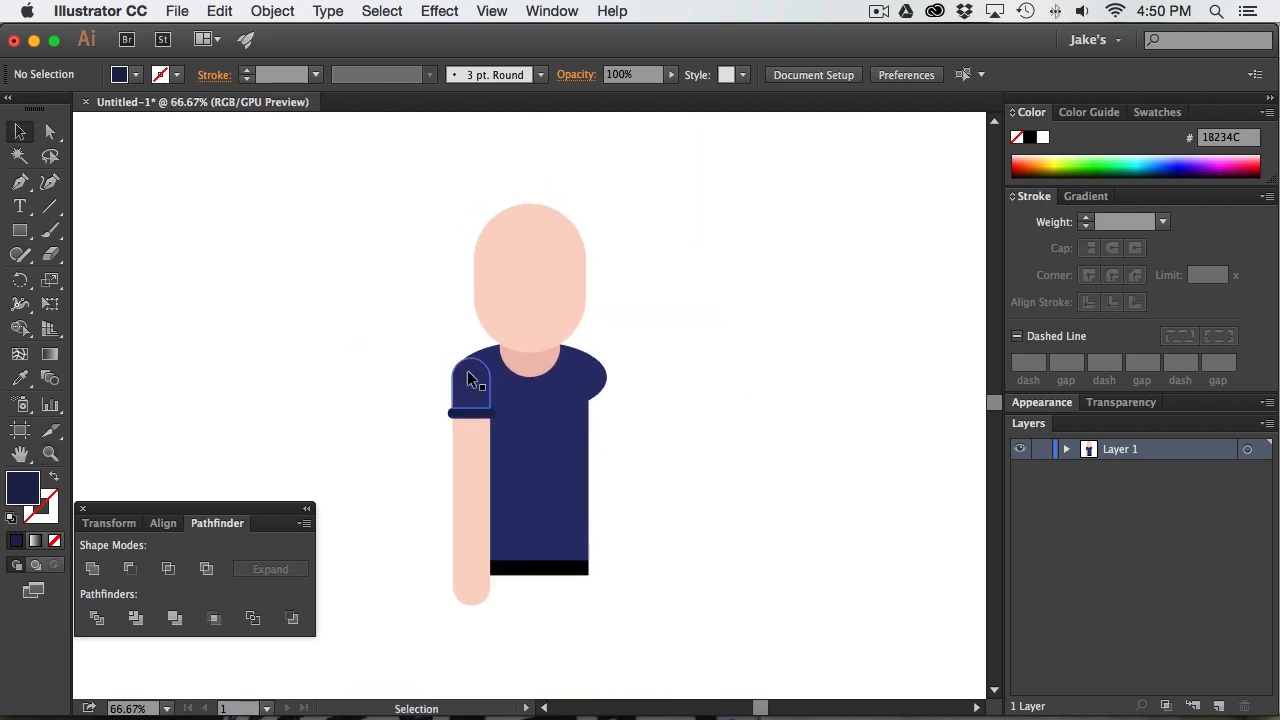
click(470, 393)
super+click(498, 435)
super+click(498, 435)
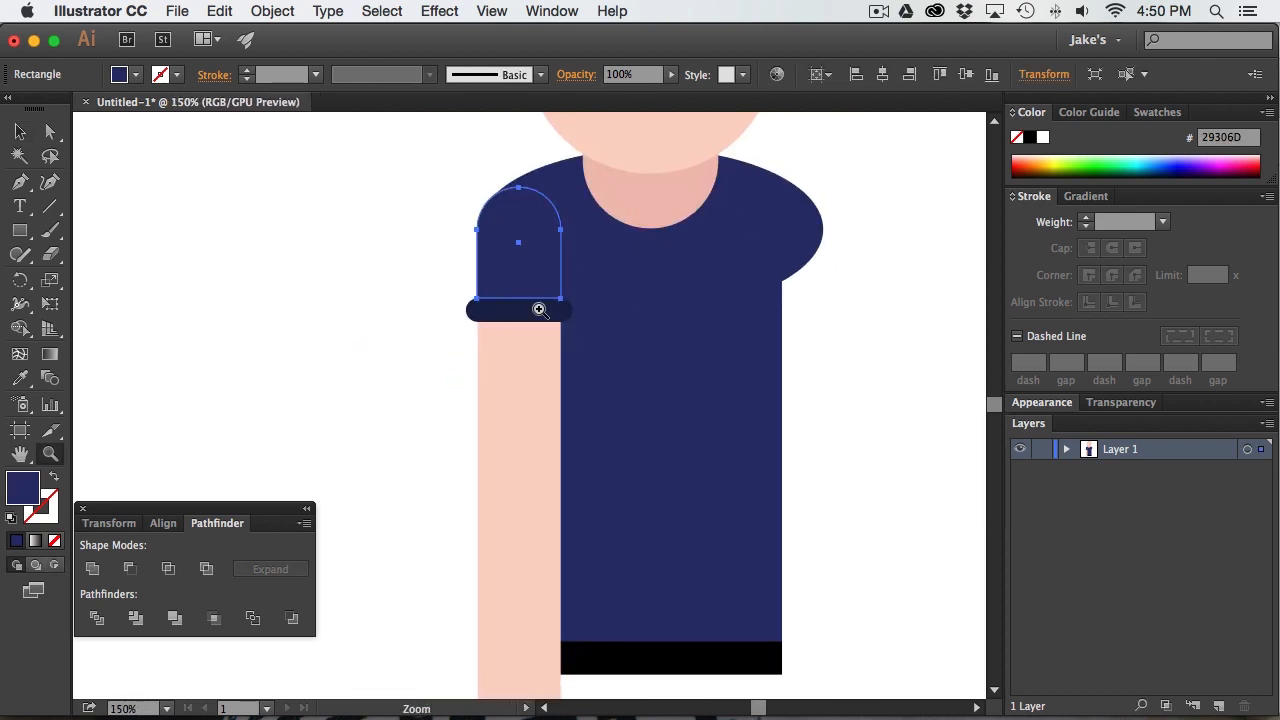
shift+click(517, 309)
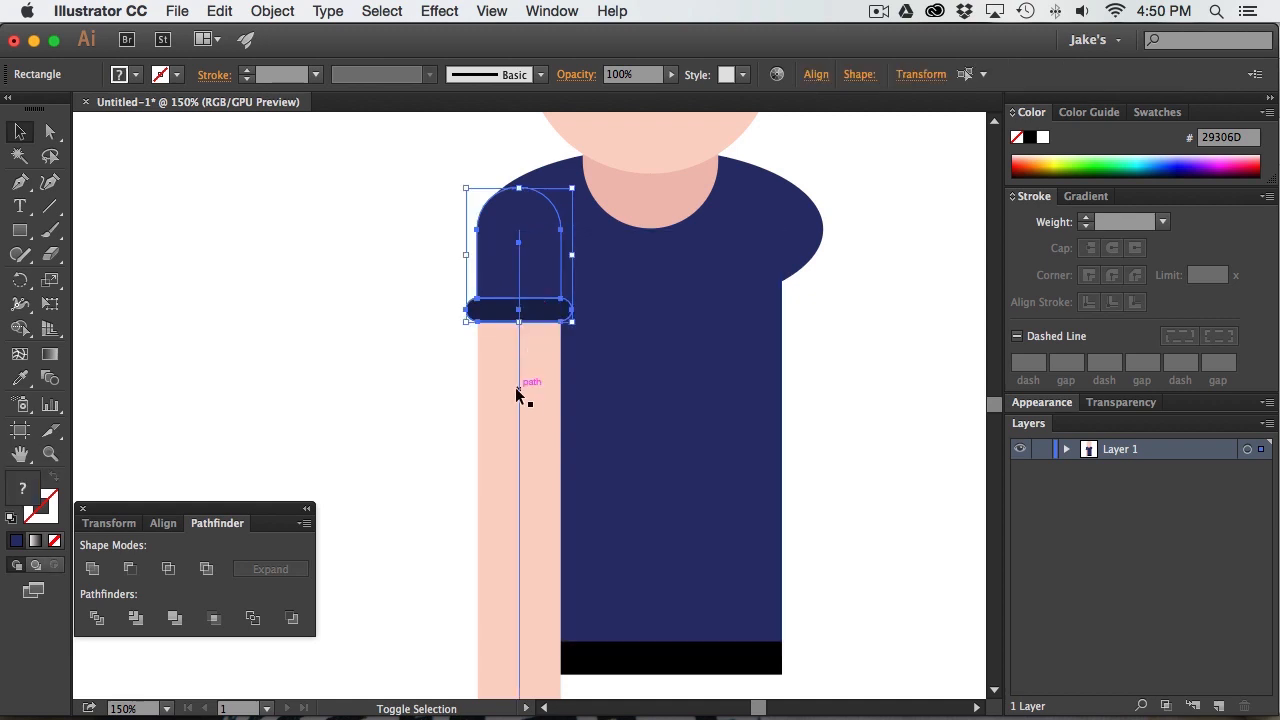
shift+click(516, 388)
alt+super+click(640, 372)
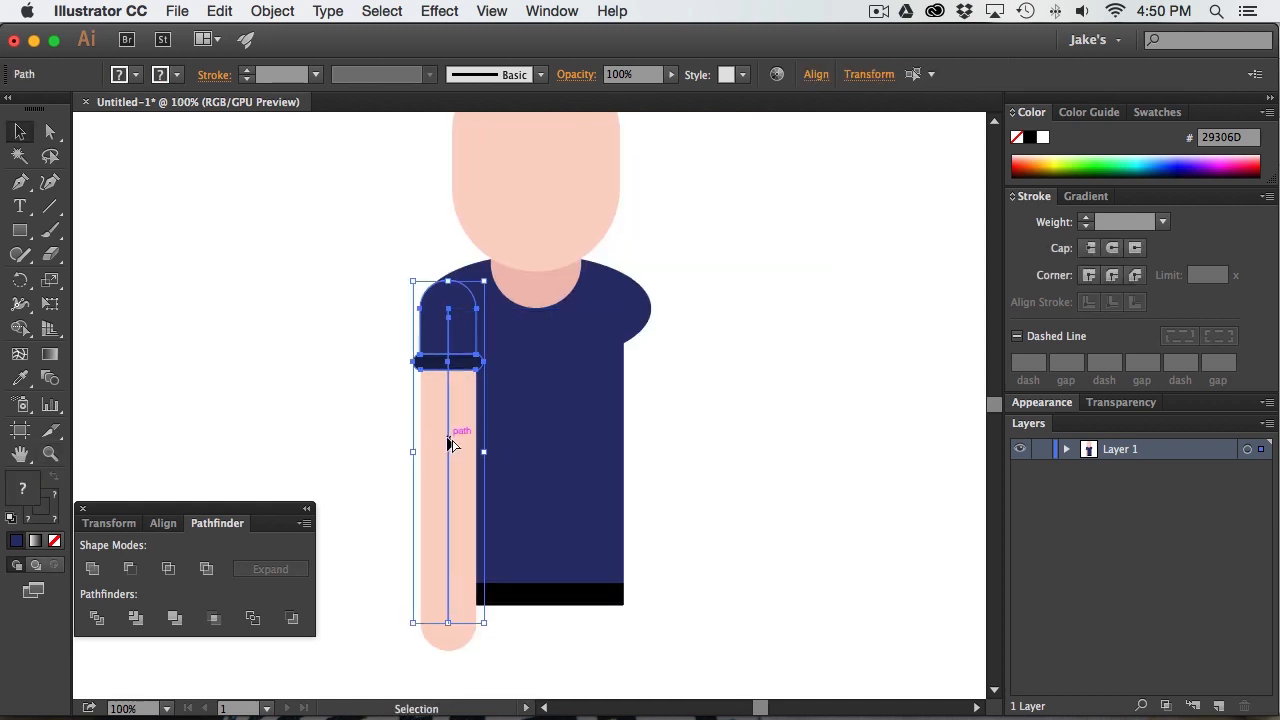
drag(447, 443, 623, 449)
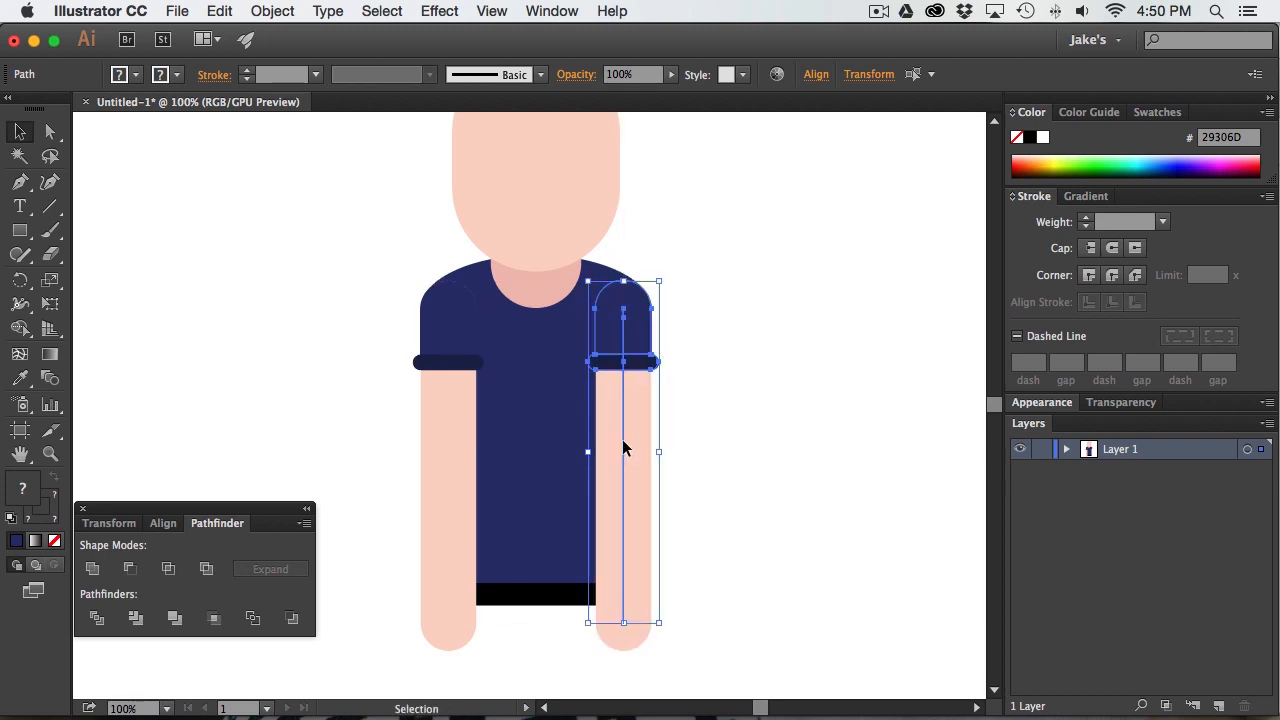
click(768, 405)
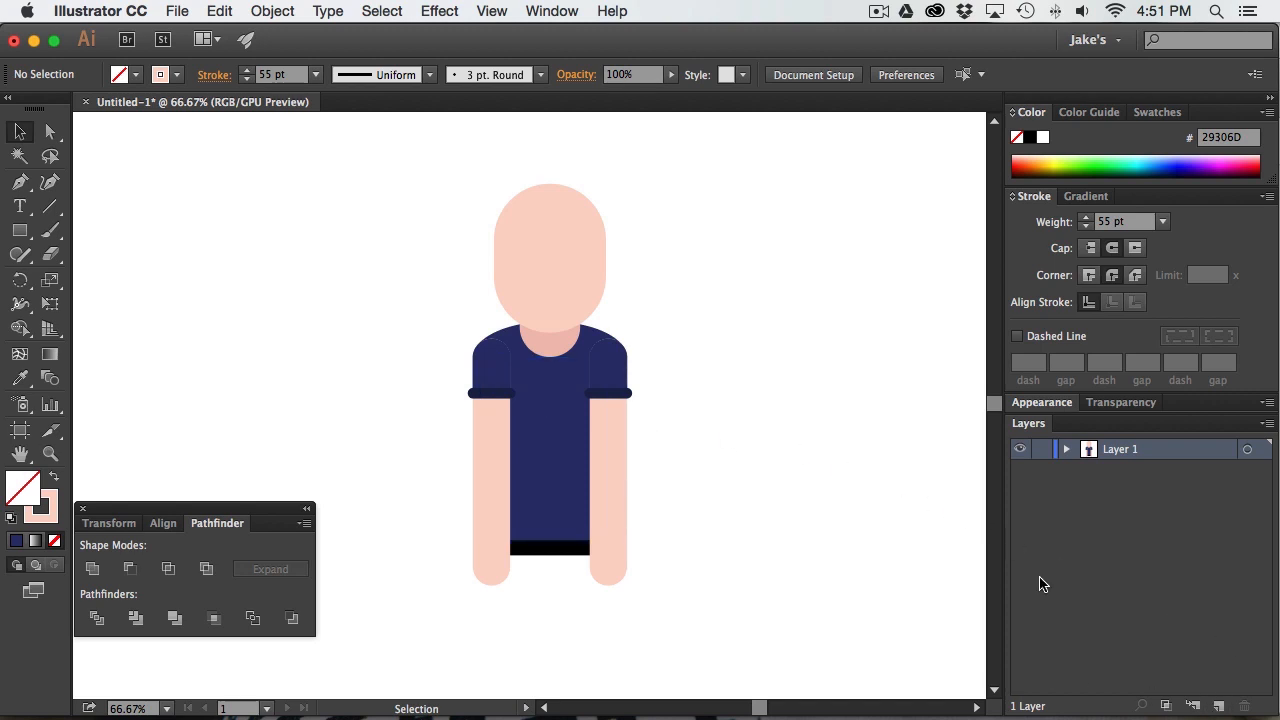
Create a new layer above Layer 1 and transfer the left sleeve and cuff to it in place
click(1219, 707)
click(606, 352)
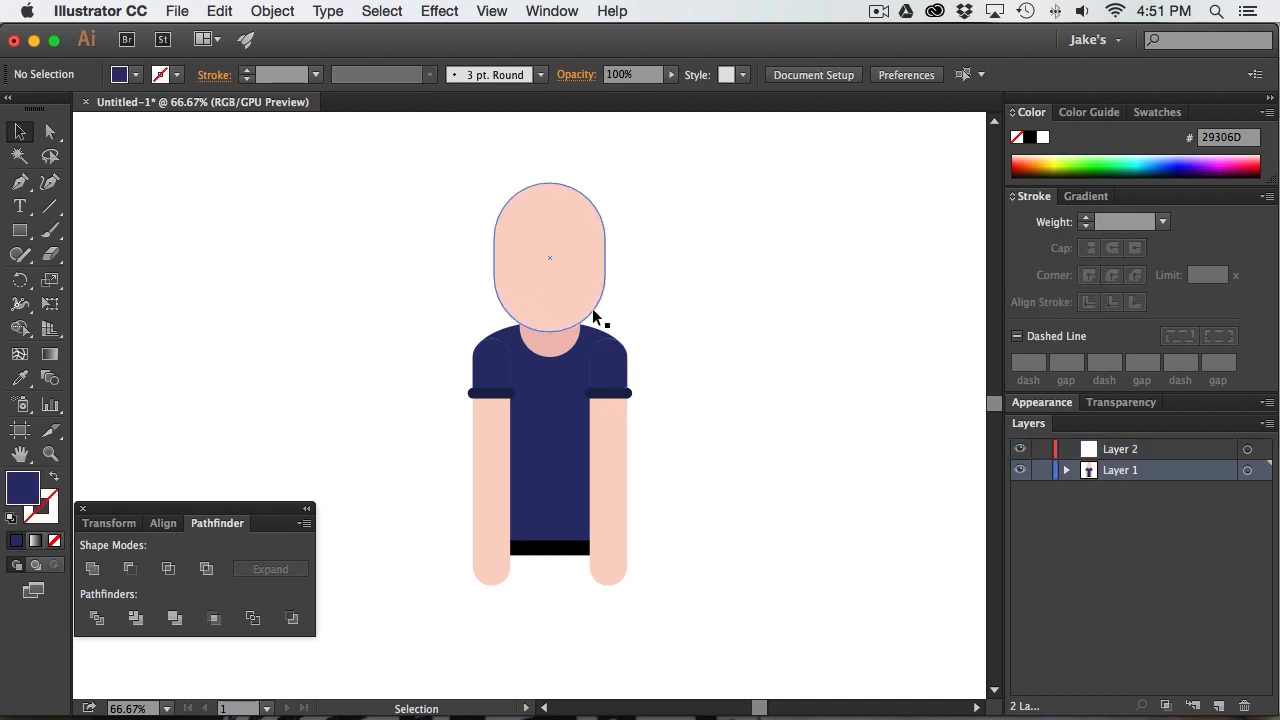
click(486, 364)
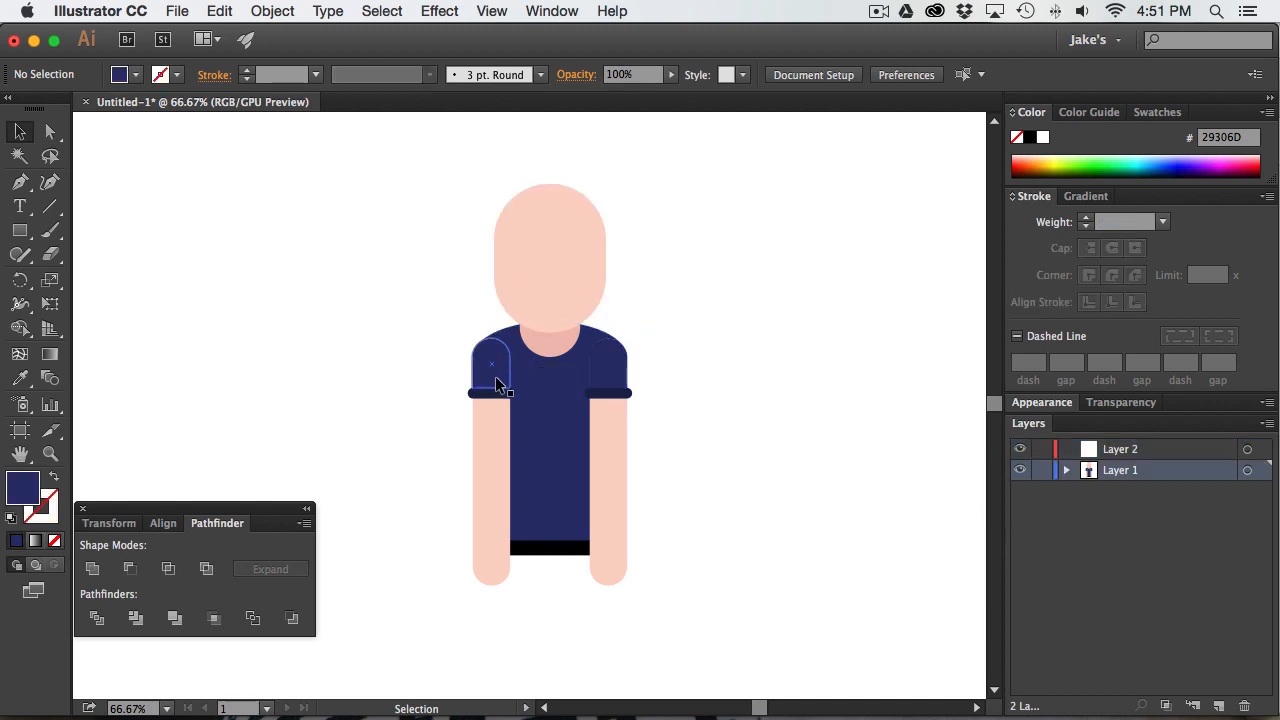
click(495, 376)
shift+click(492, 393)
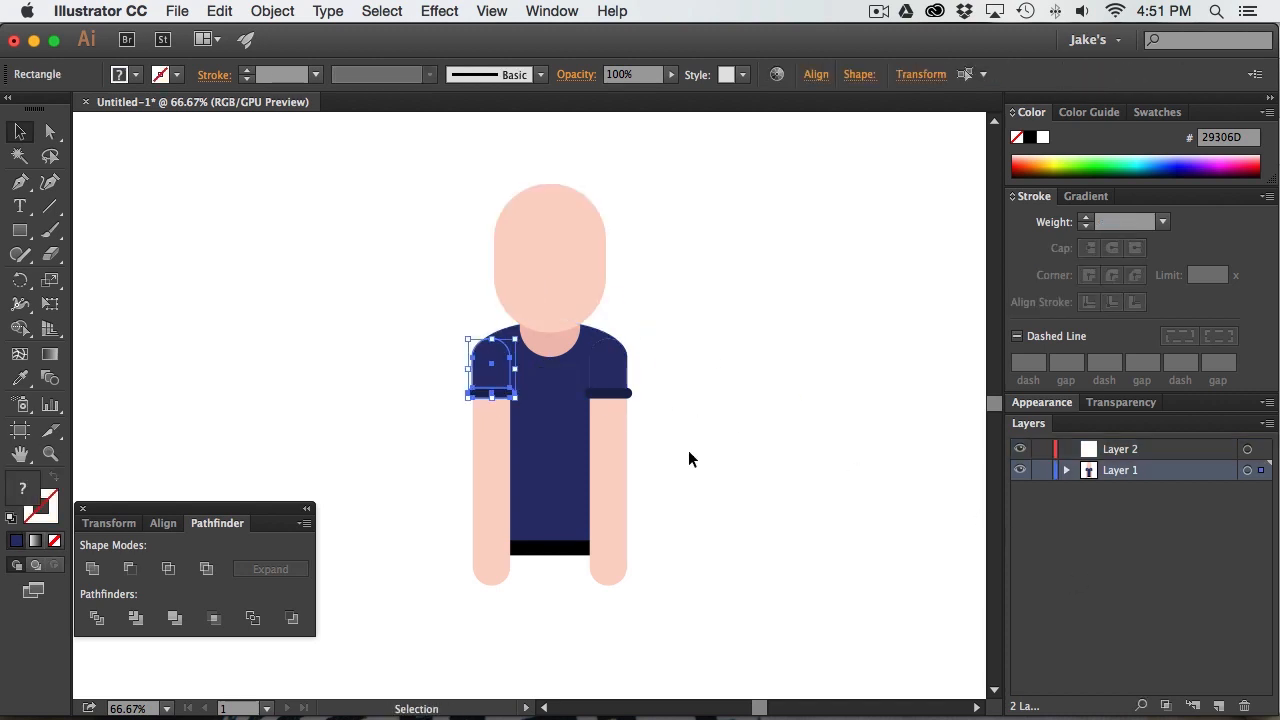
key(a)
key(Delete)
key(v)
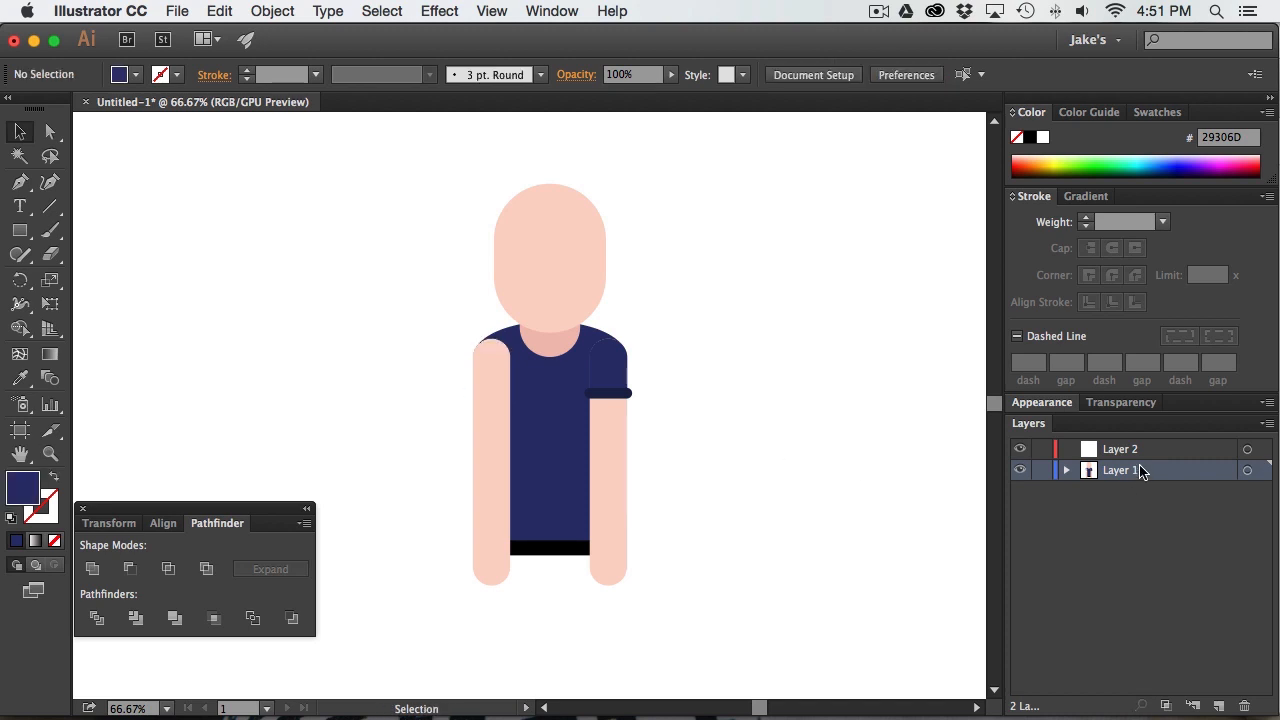
click(1137, 452)
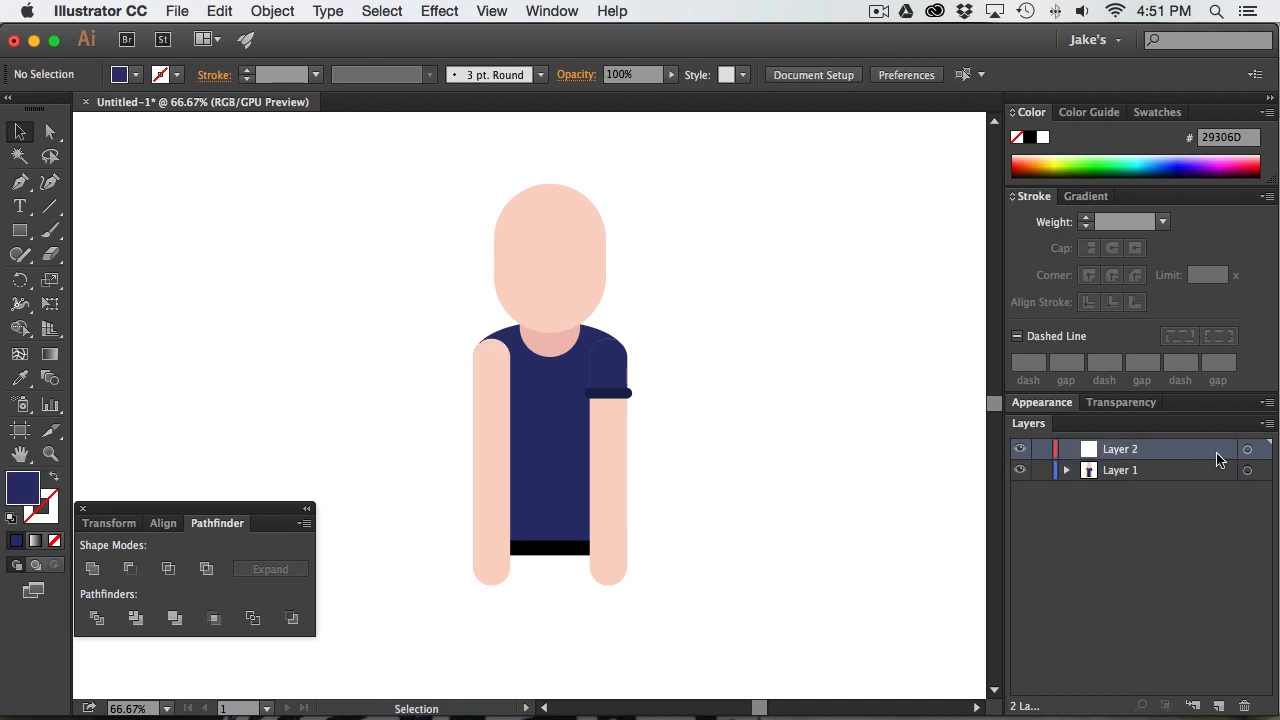
key(ctrl+f)
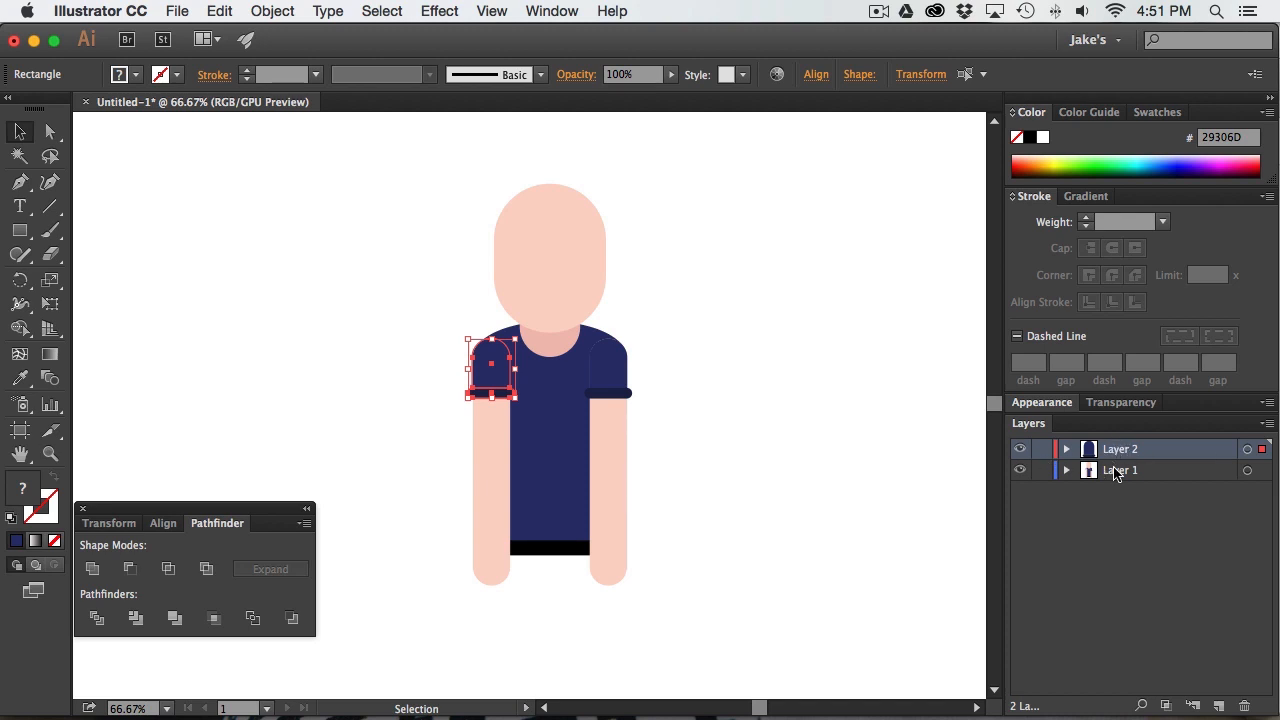
Transfer the left arm line in place to another new layer and order that layer beneath the sleeve's layer
click(1218, 706)
click(488, 449)
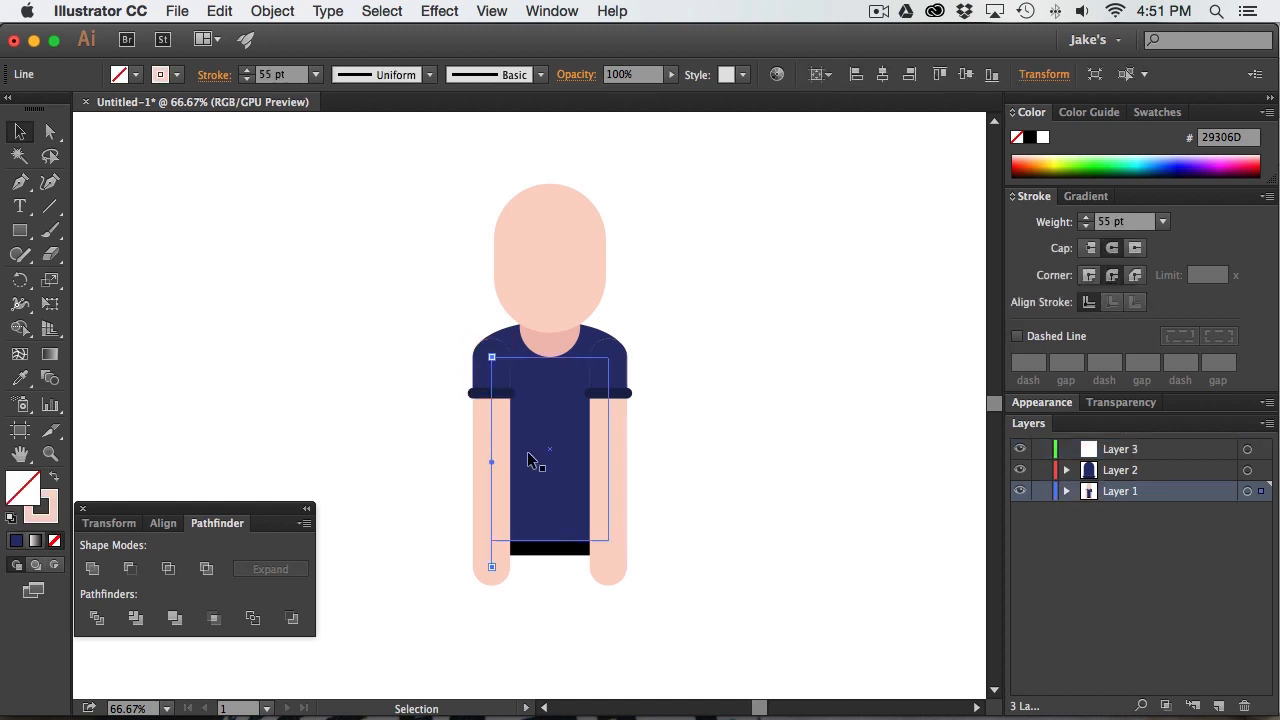
key(Delete)
click(1115, 452)
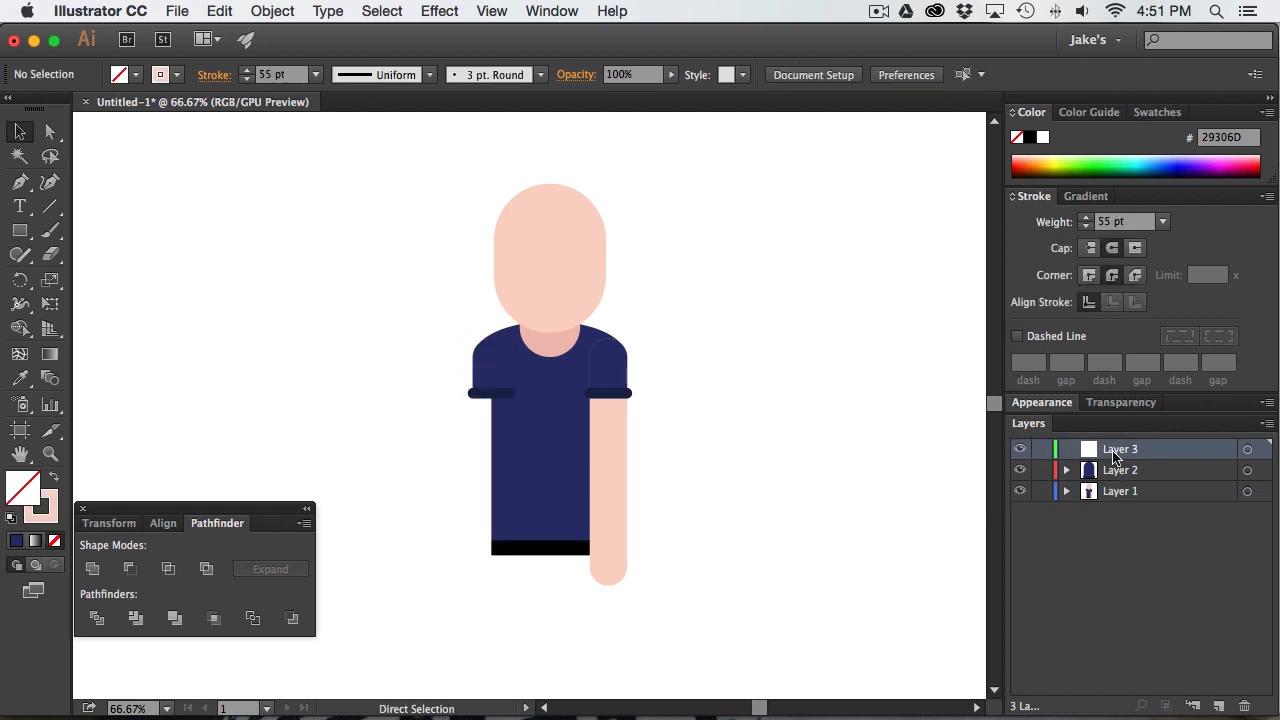
key(super+f)
drag(1115, 452, 1169, 481)
Rename the left arm's layer to L Arm and the left sleeve's layer to L Shoulder
double_click(1123, 470)
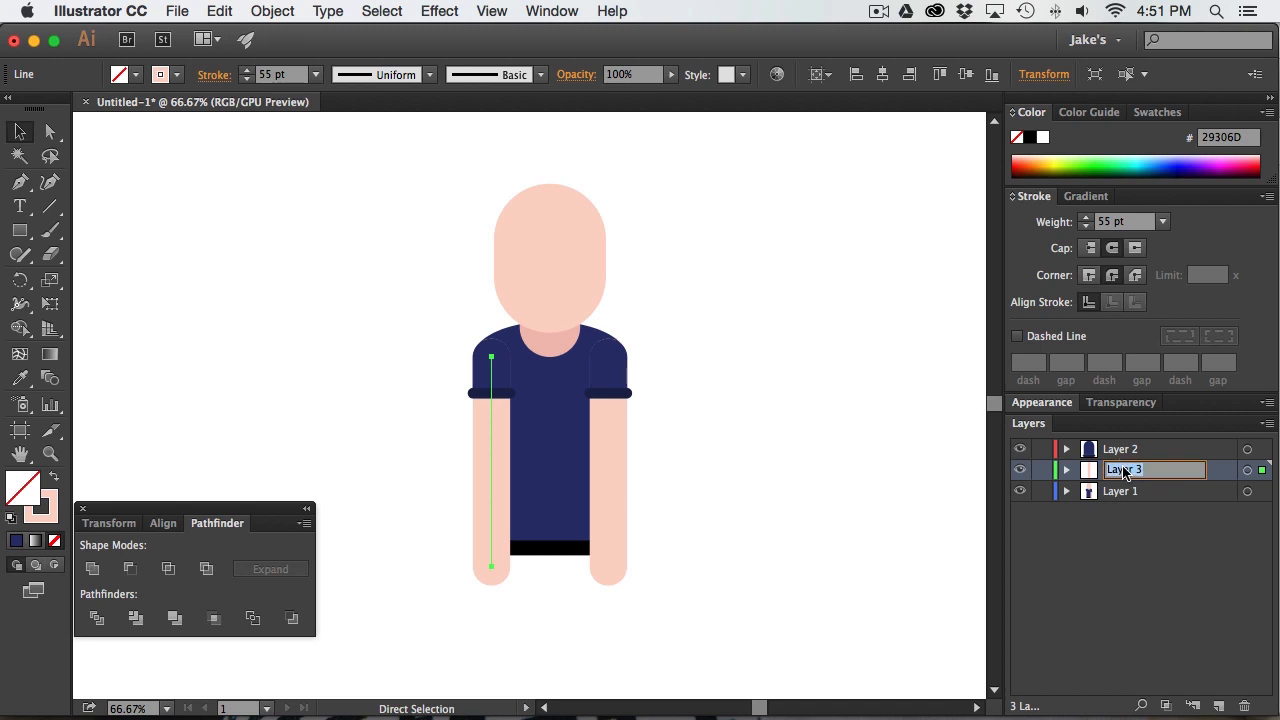
text(L Arm)
double_click(1123, 450)
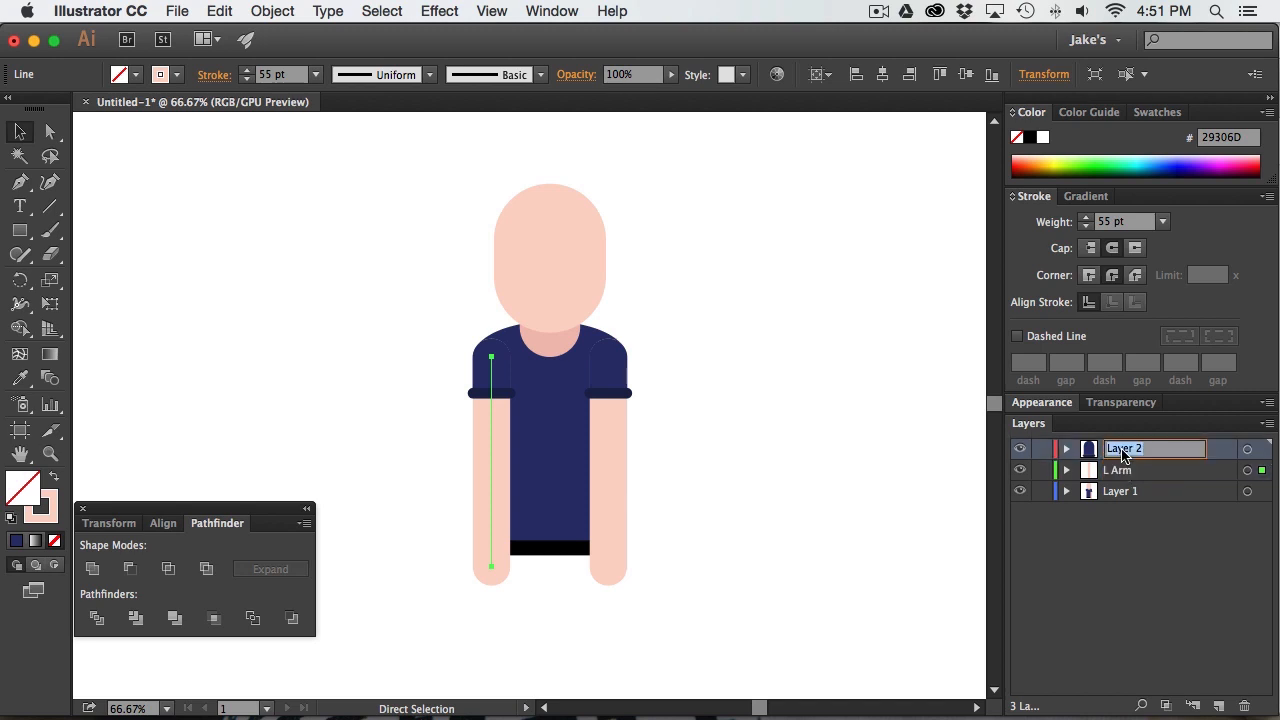
text(L Shoulder)
key(Return)
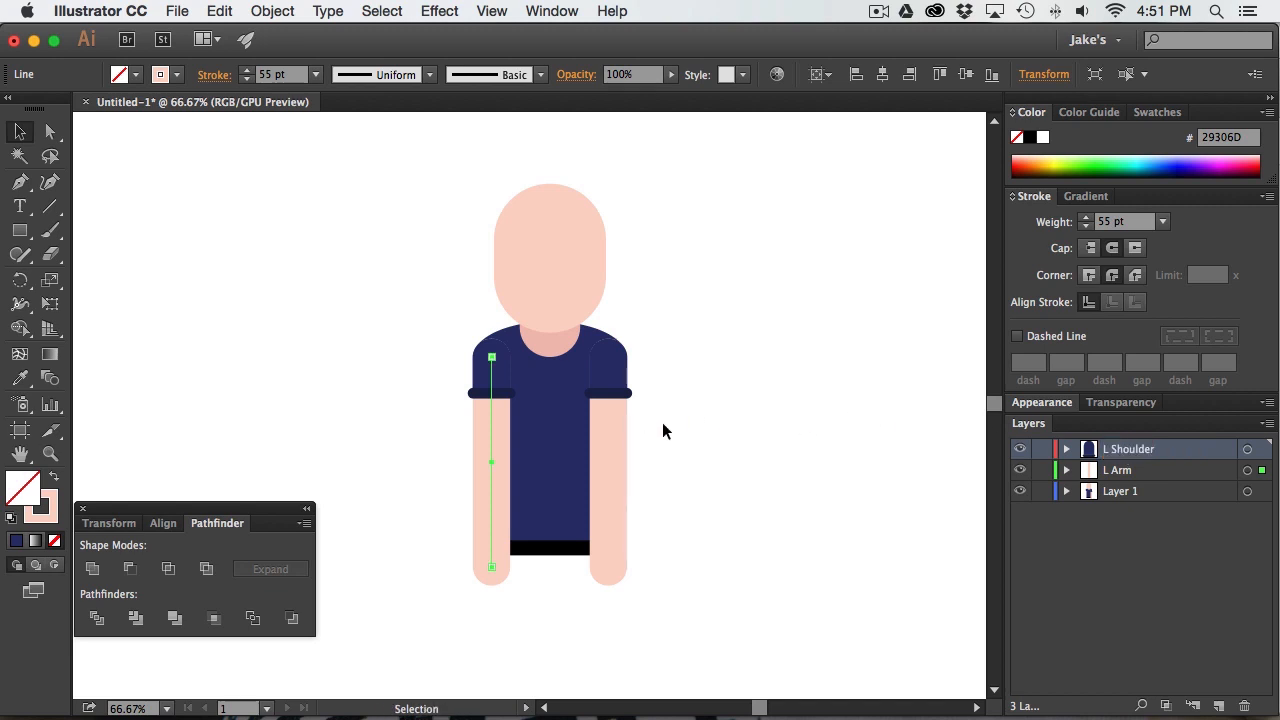
click(662, 431)
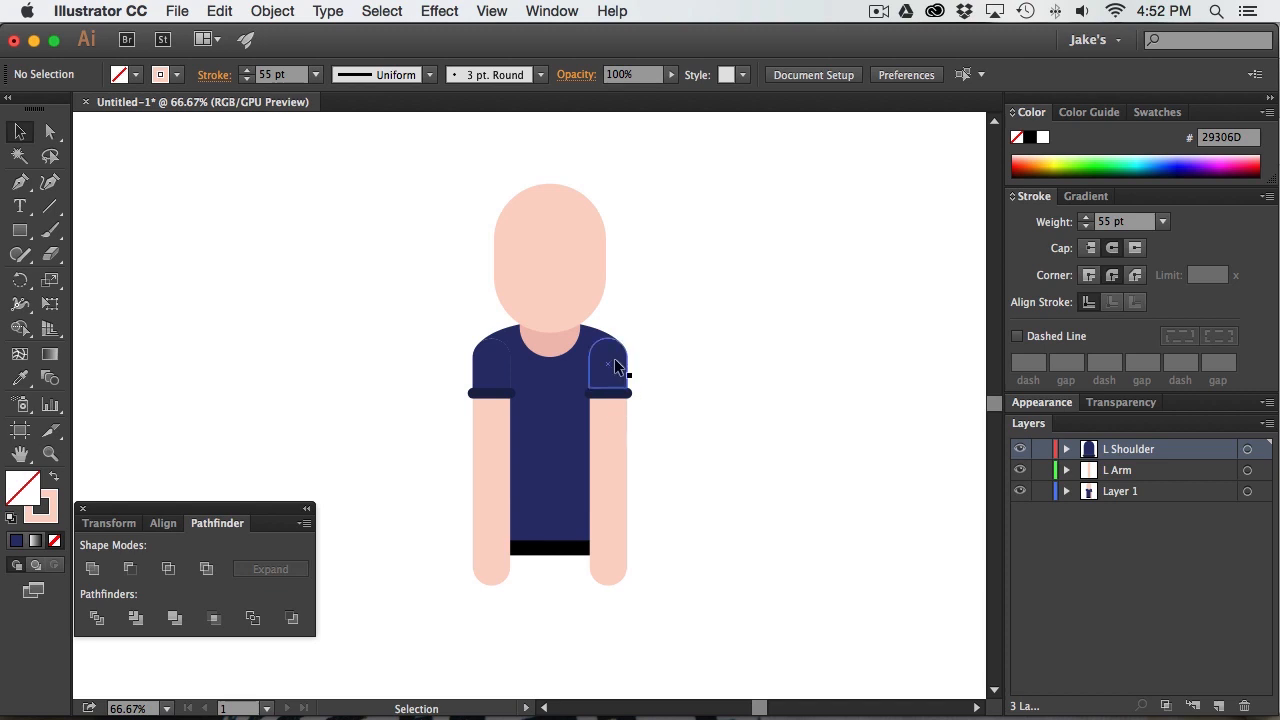
Transfer the right sleeve and cuff in place to a new layer above Layer 1 named R Shoulder
click(615, 366)
key(Delete)
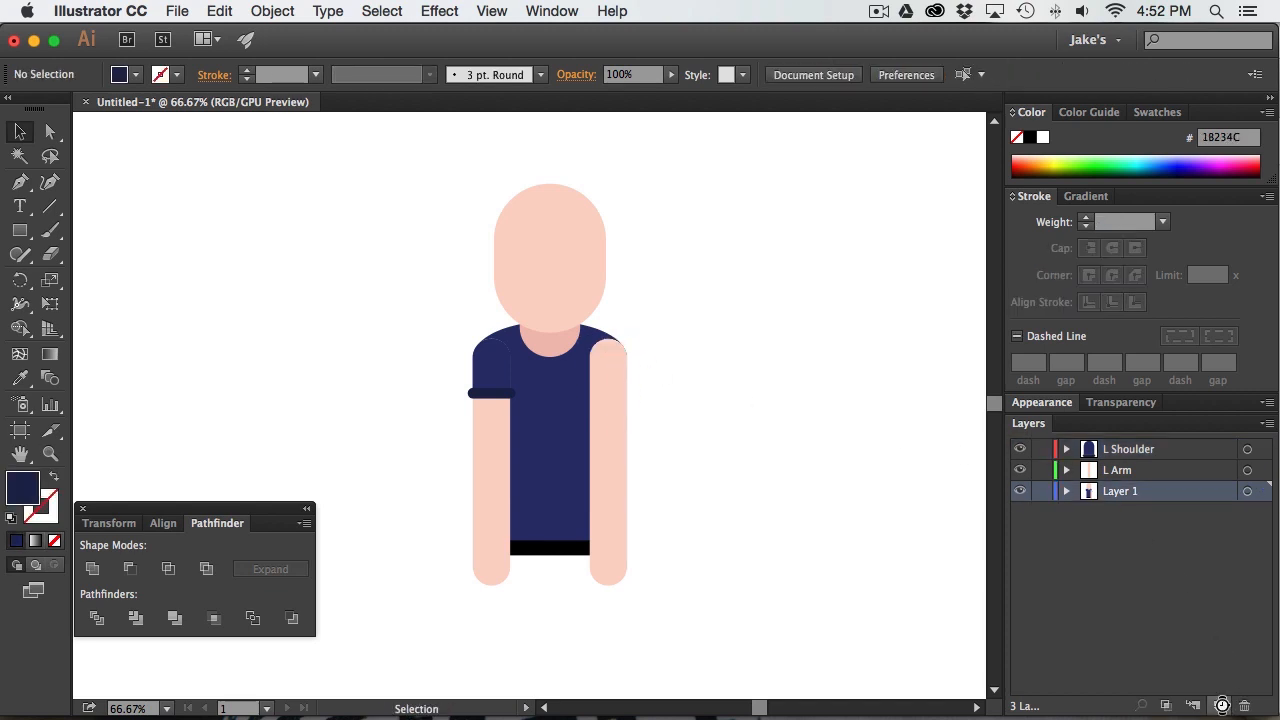
click(1220, 705)
key(super+f)
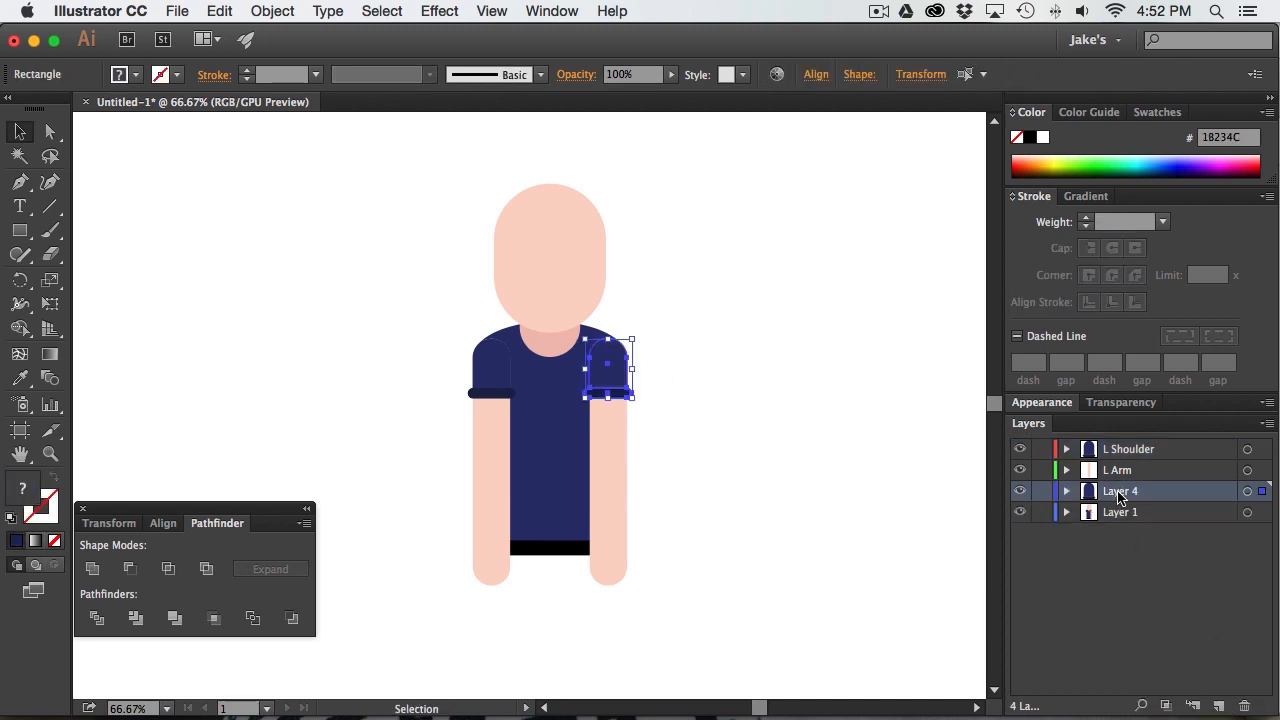
double_click(1120, 494)
text(R Sh)
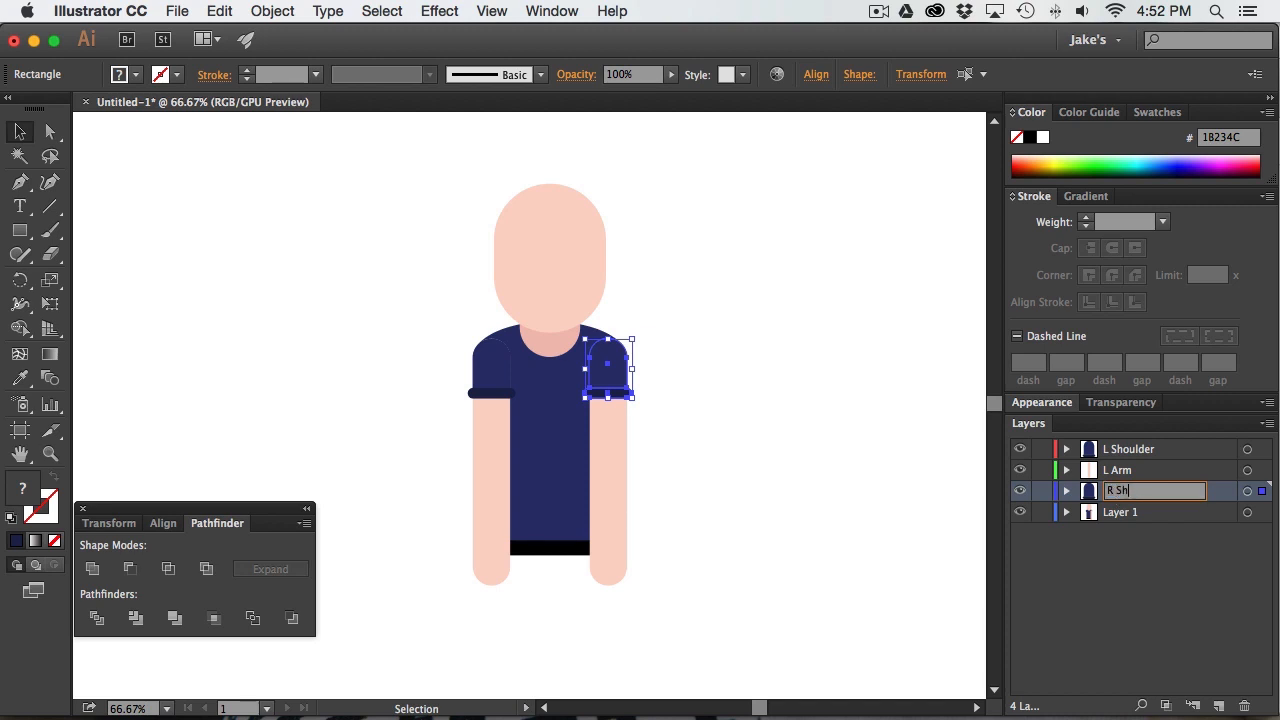
text(oulder)
key(Return)
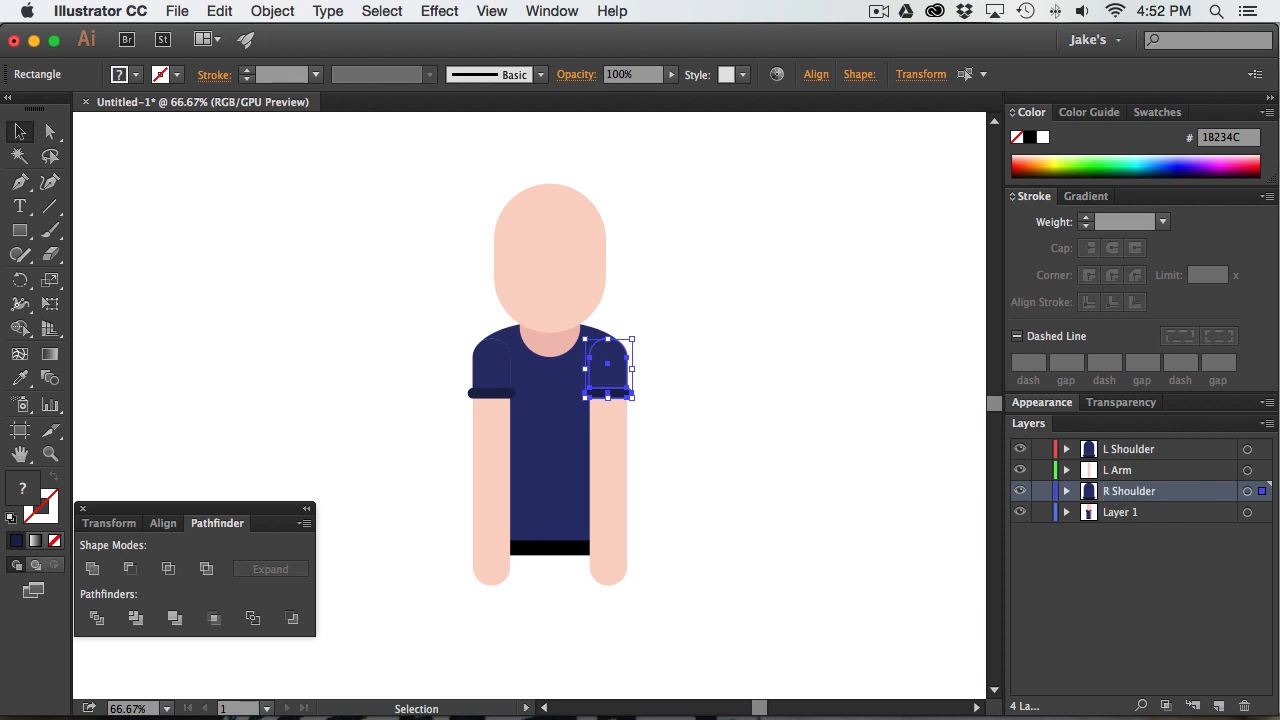
Transfer the right arm line in place to a new layer named R Arm, directly beneath R Shoulder
click(608, 440)
key(super+x)
click(1218, 706)
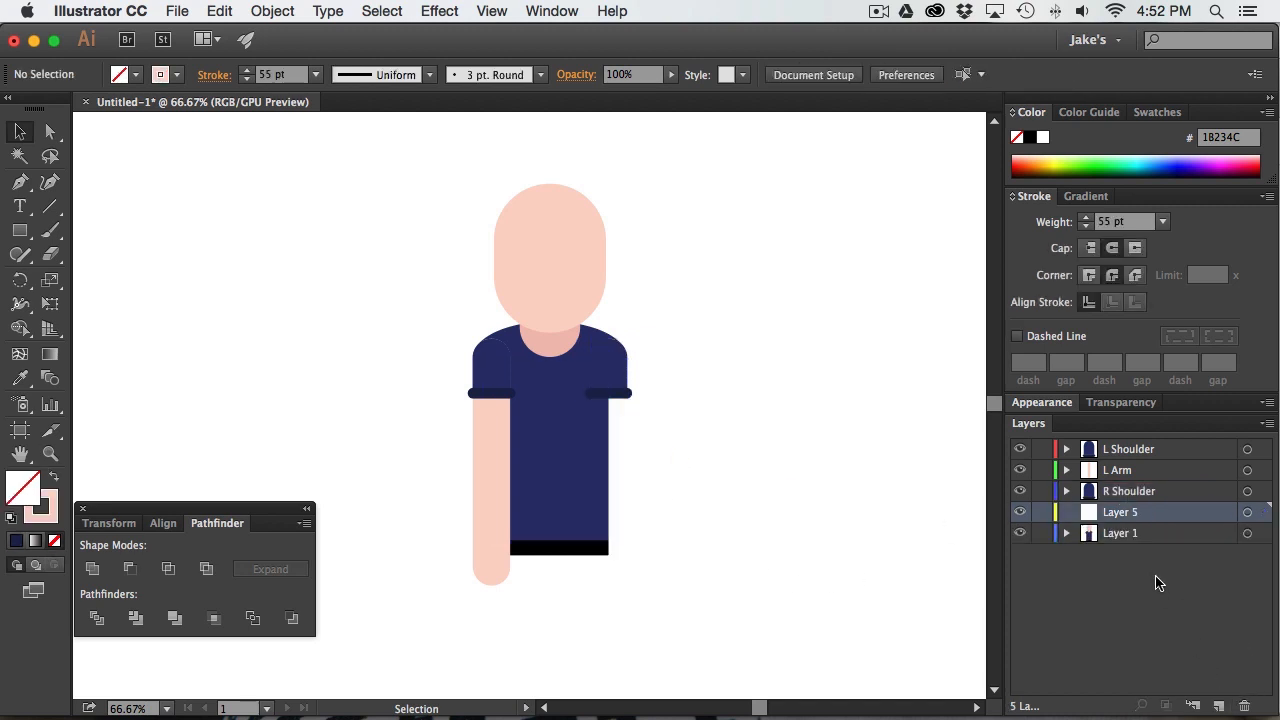
key(super+f)
double_click(1119, 513)
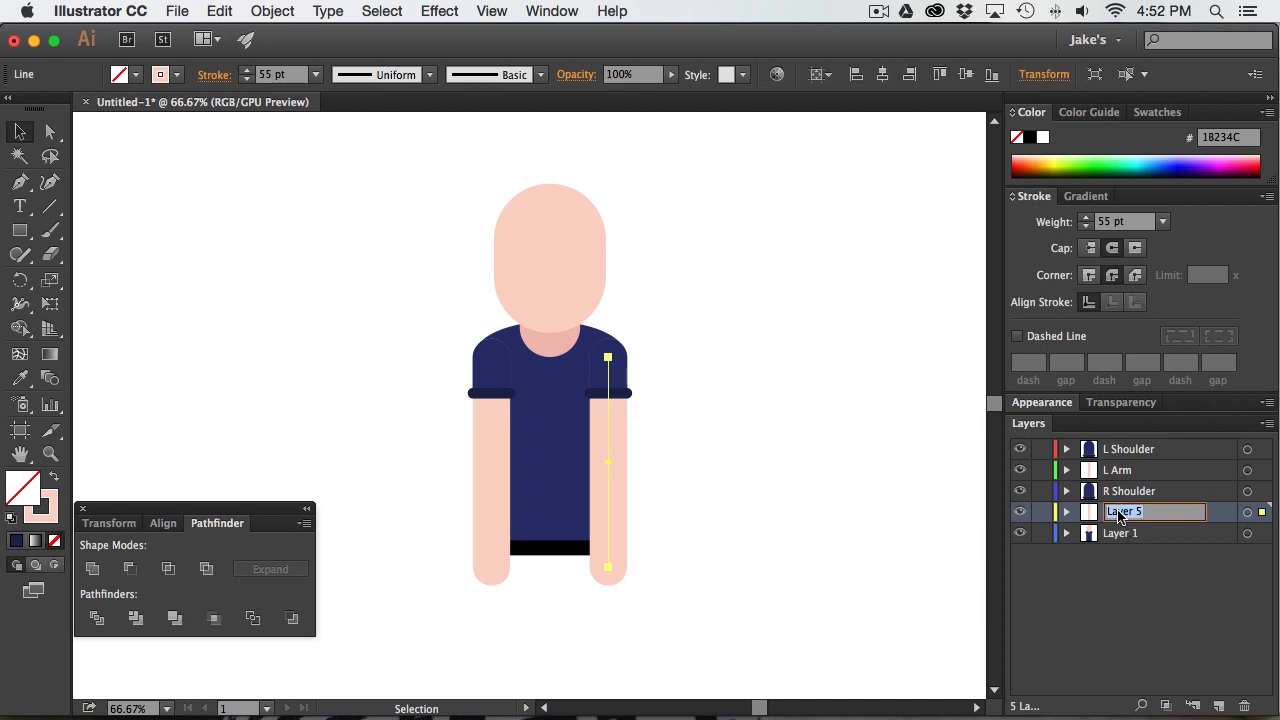
text(R Arm)
key(Return)
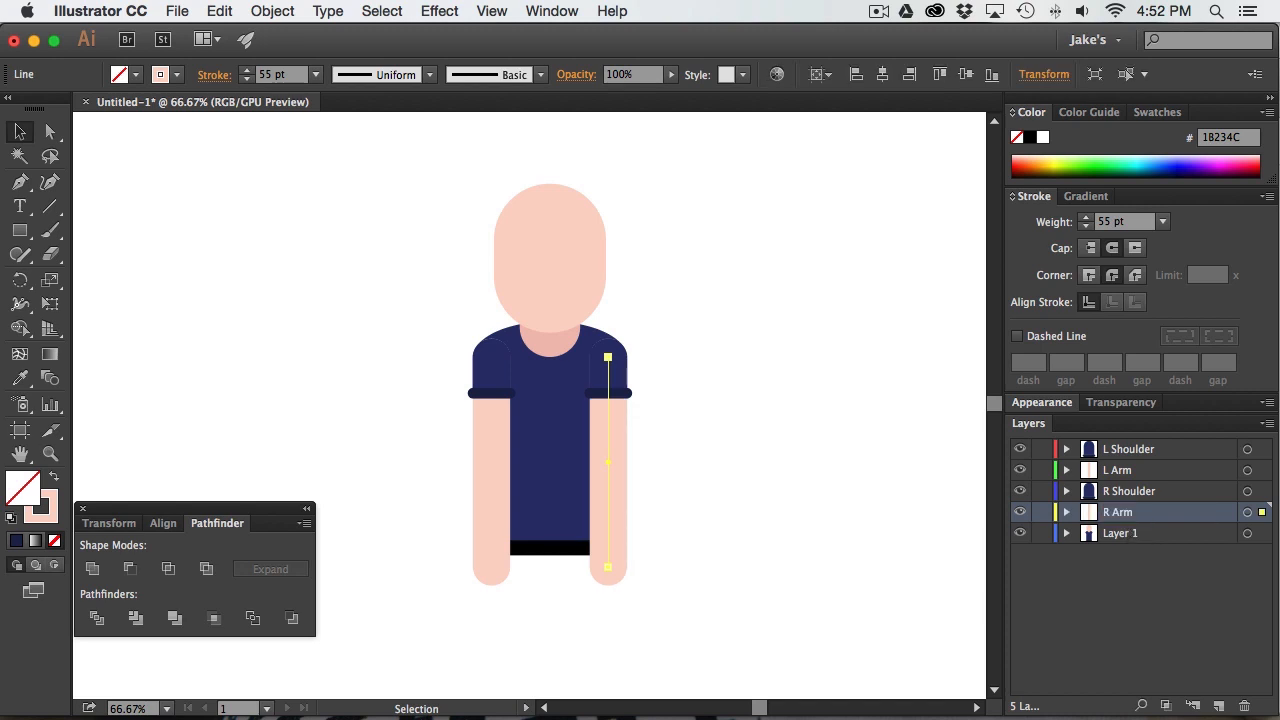
Move the R Shoulder and R Arm layers together beneath Layer 1 in the layer stack
shift+click(1190, 498)
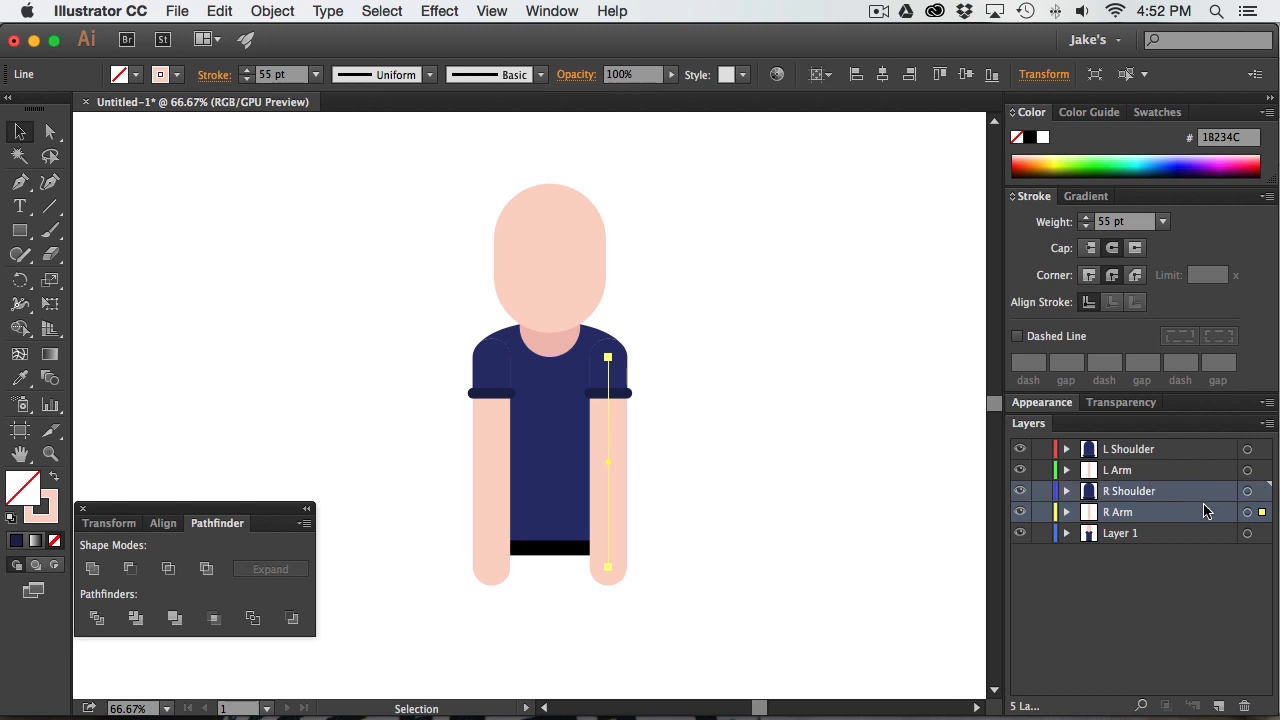
drag(1203, 503, 1200, 562)
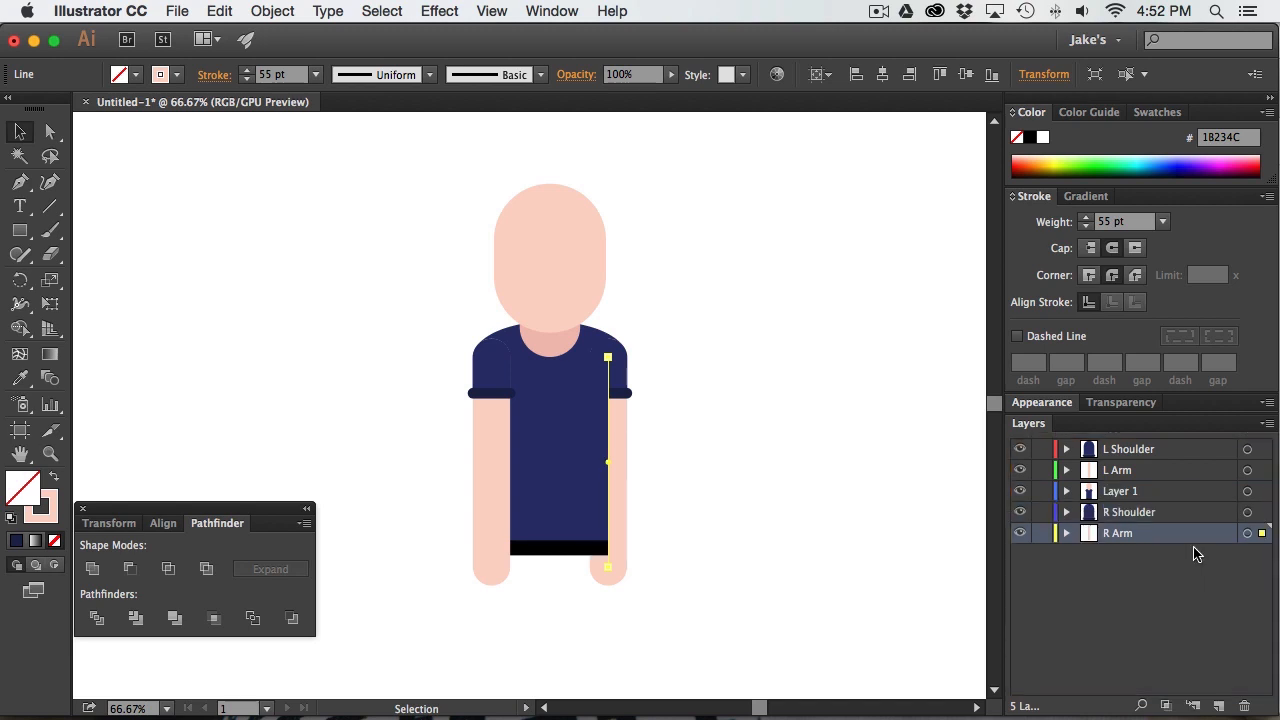
click(728, 358)
Transfer the head shape in place to a new layer named Head and order it at the top of the layer stack
click(588, 267)
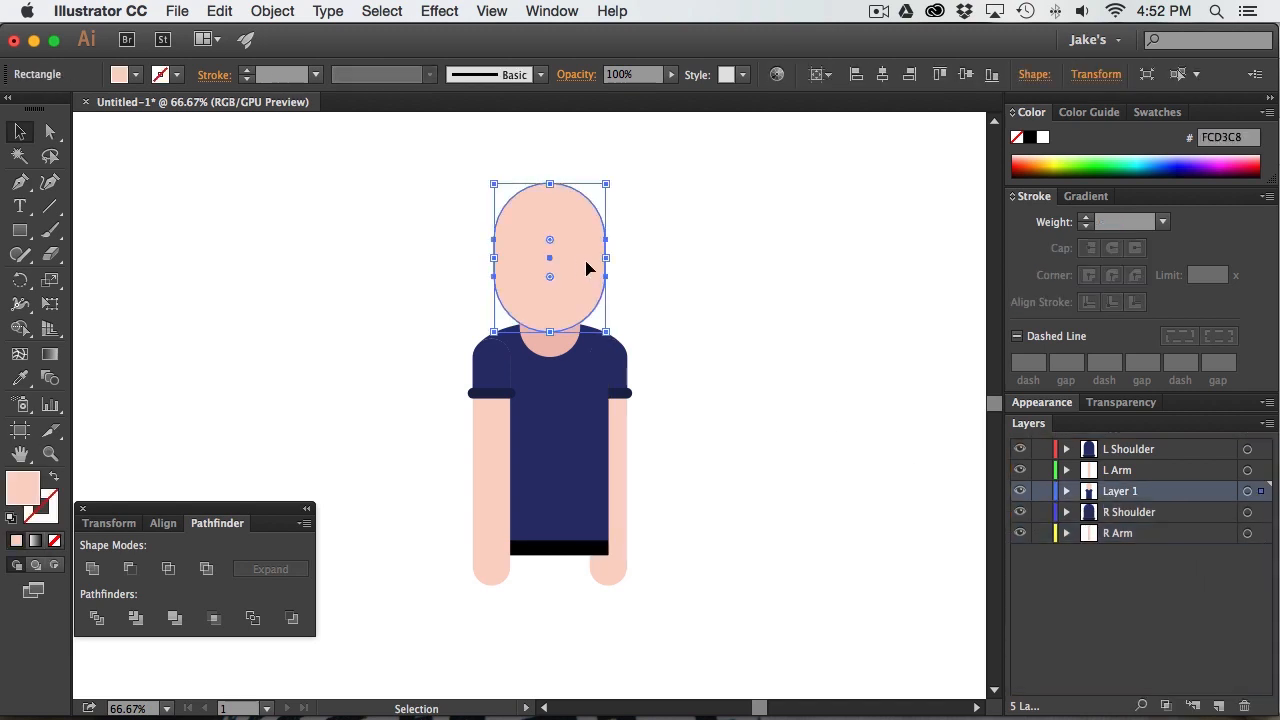
click(1246, 692)
click(1218, 706)
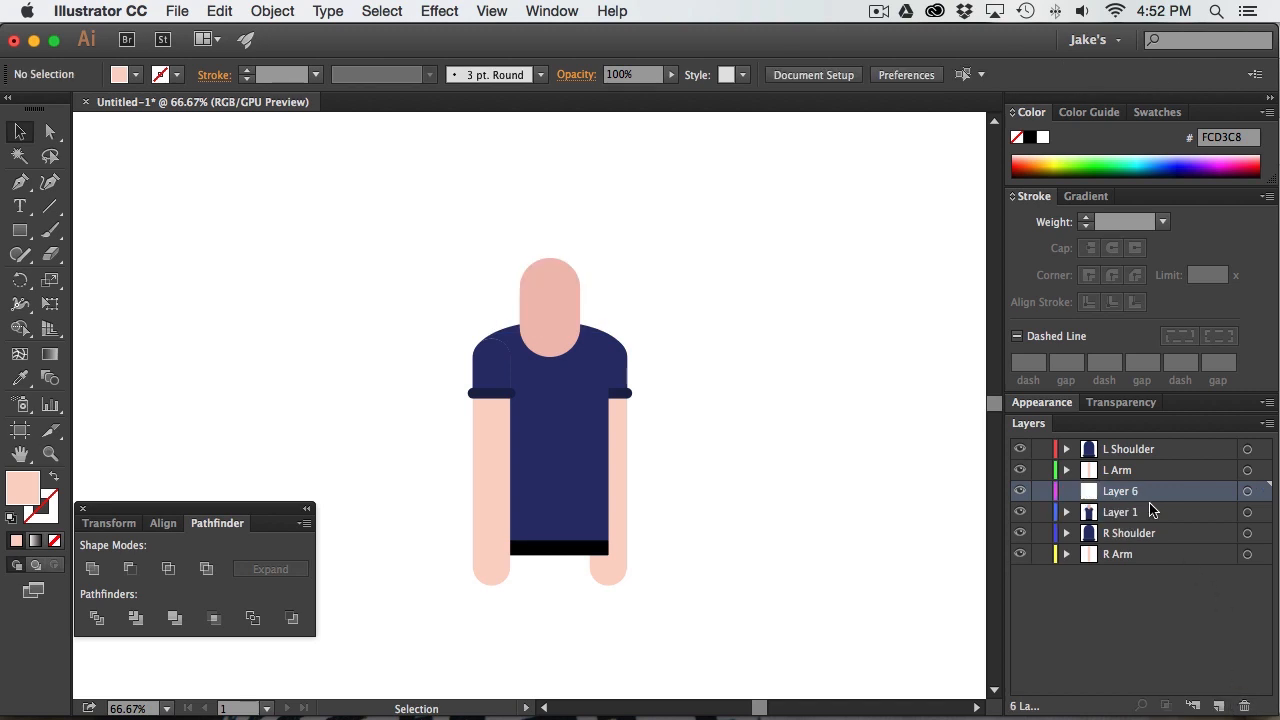
key(ctrl+f)
double_click(1117, 491)
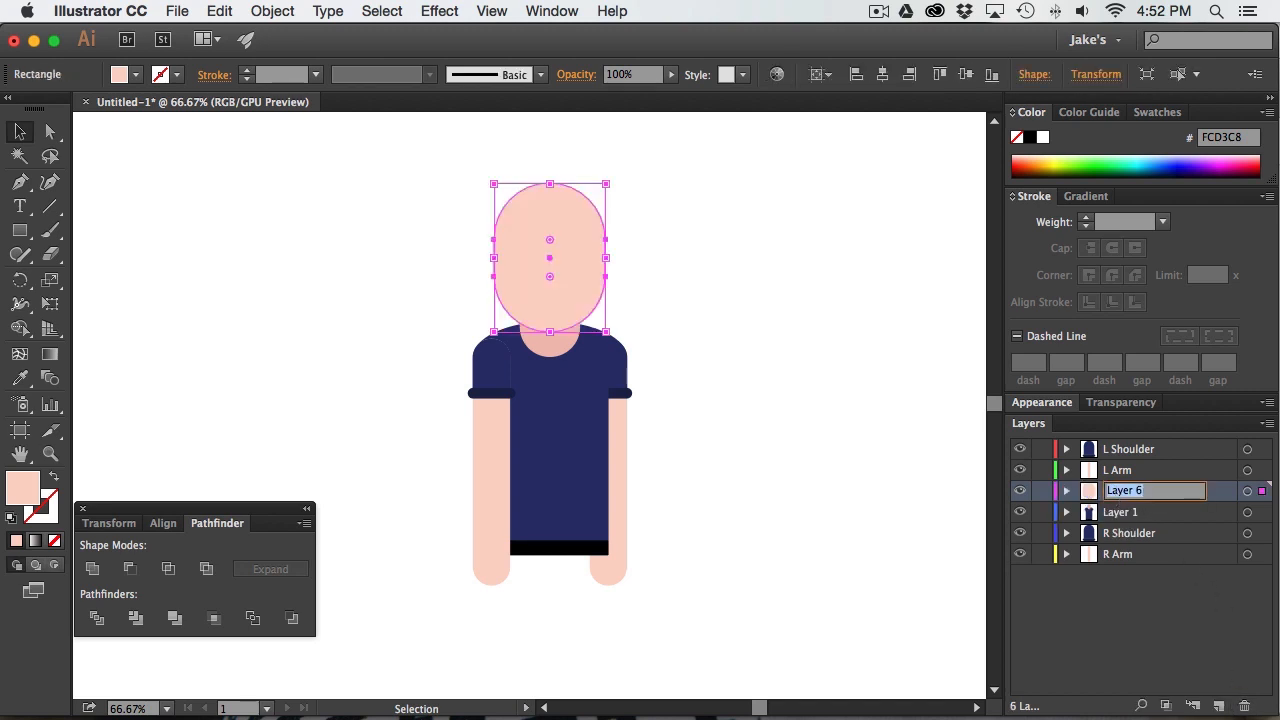
text(Head)
key(Return)
drag(1143, 491, 1150, 442)
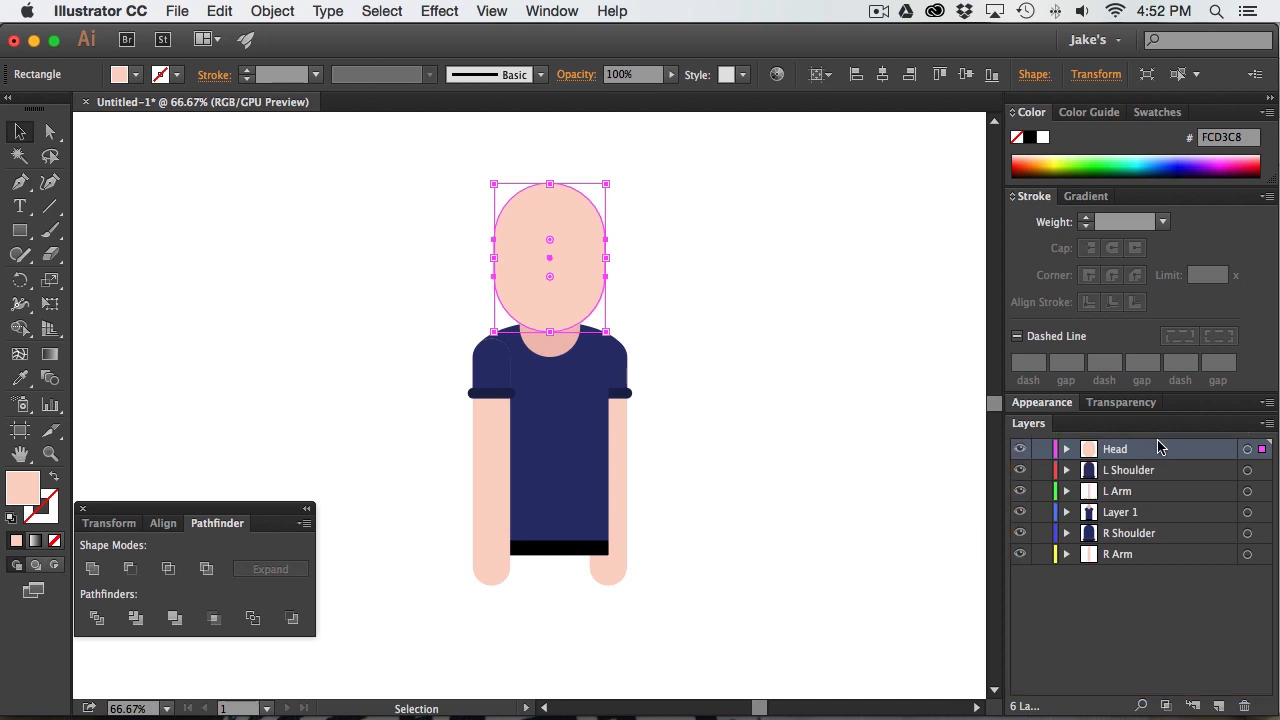
Transfer the neck shape in place to a new layer named Neck, directly beneath Head
click(535, 353)
key(ctrl+shift+a)
click(1218, 706)
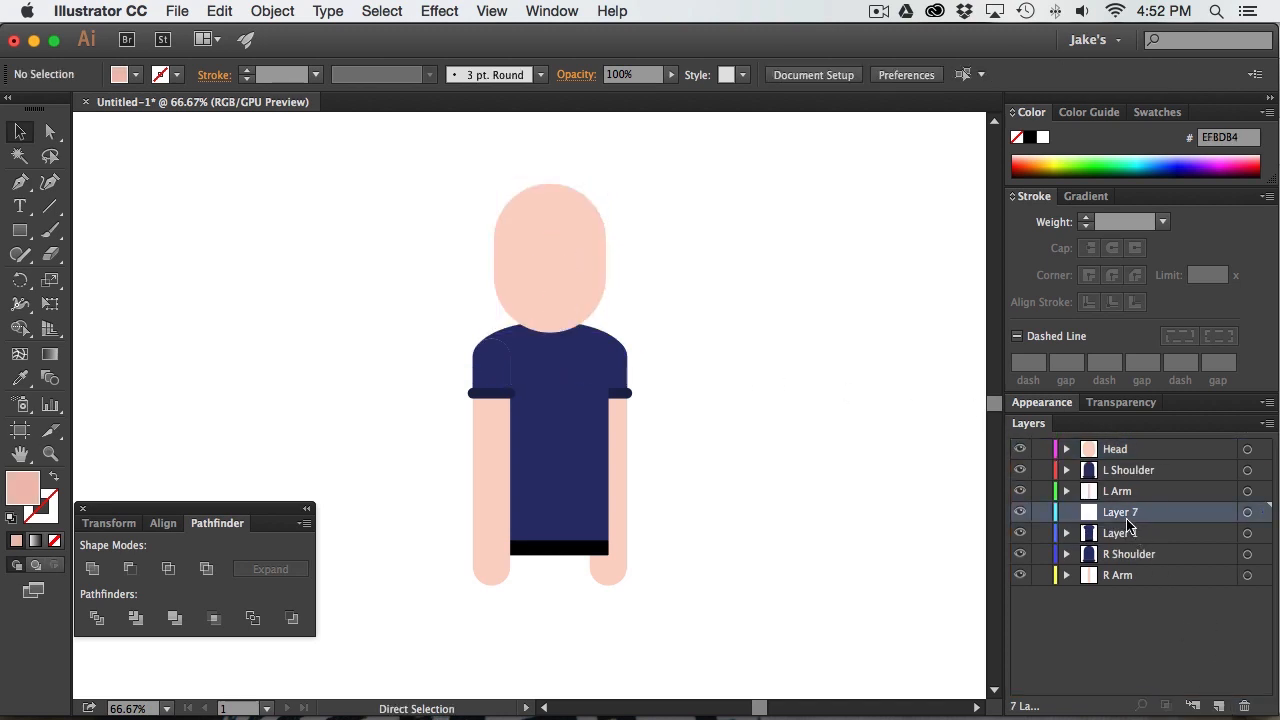
key(ctrl+f)
double_click(1122, 512)
text(Neck)
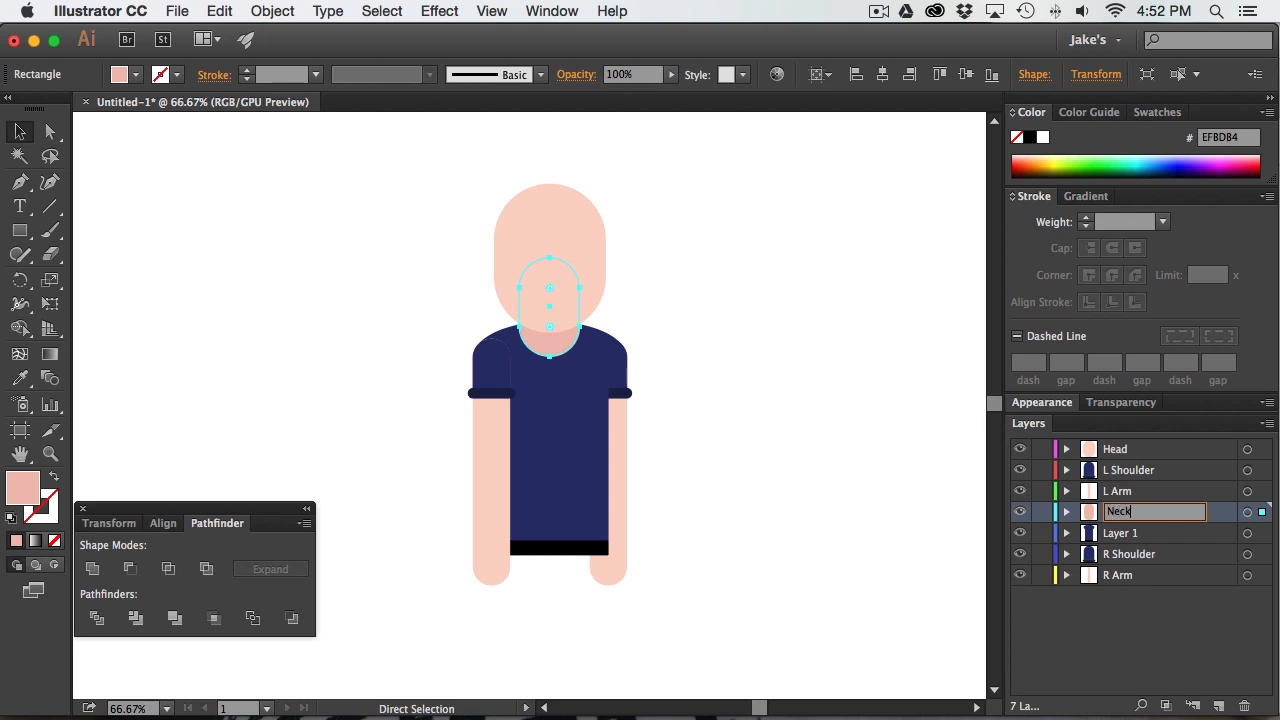
key(Return)
drag(1140, 514, 1143, 467)
click(853, 373)
Rename Layer 1 to Torso
click(1120, 532)
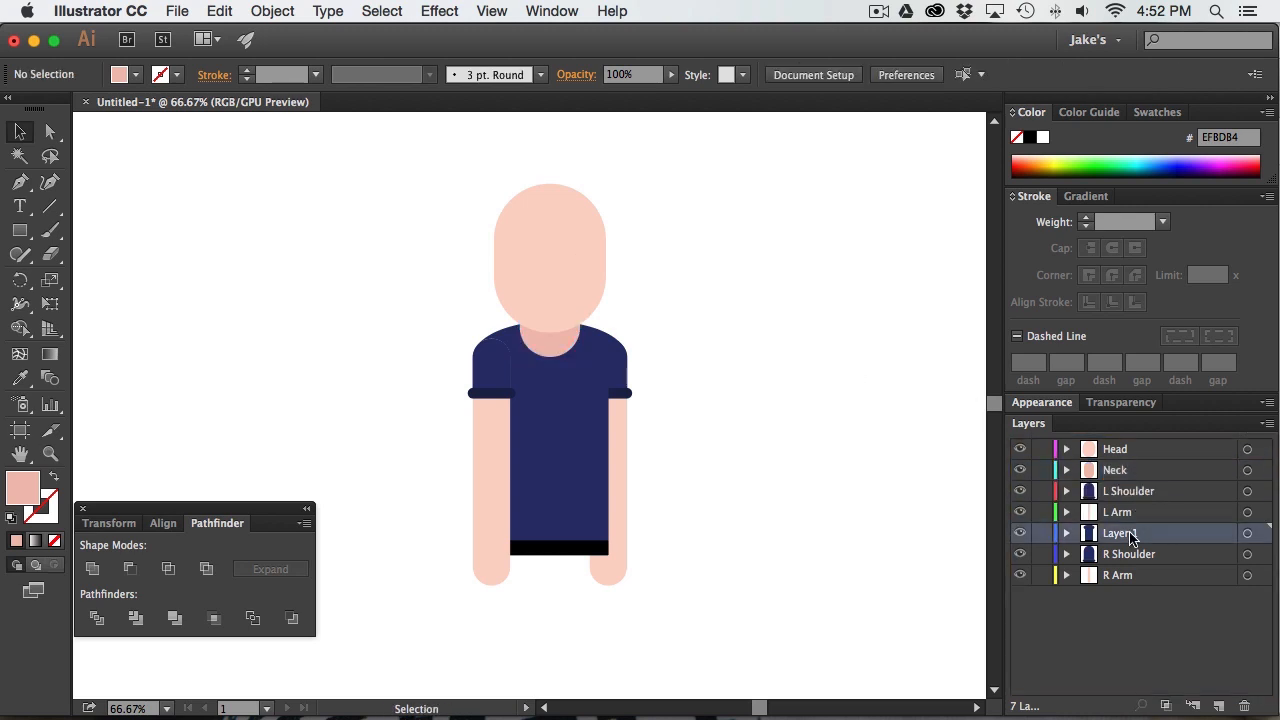
double_click(1130, 533)
text(Torso)
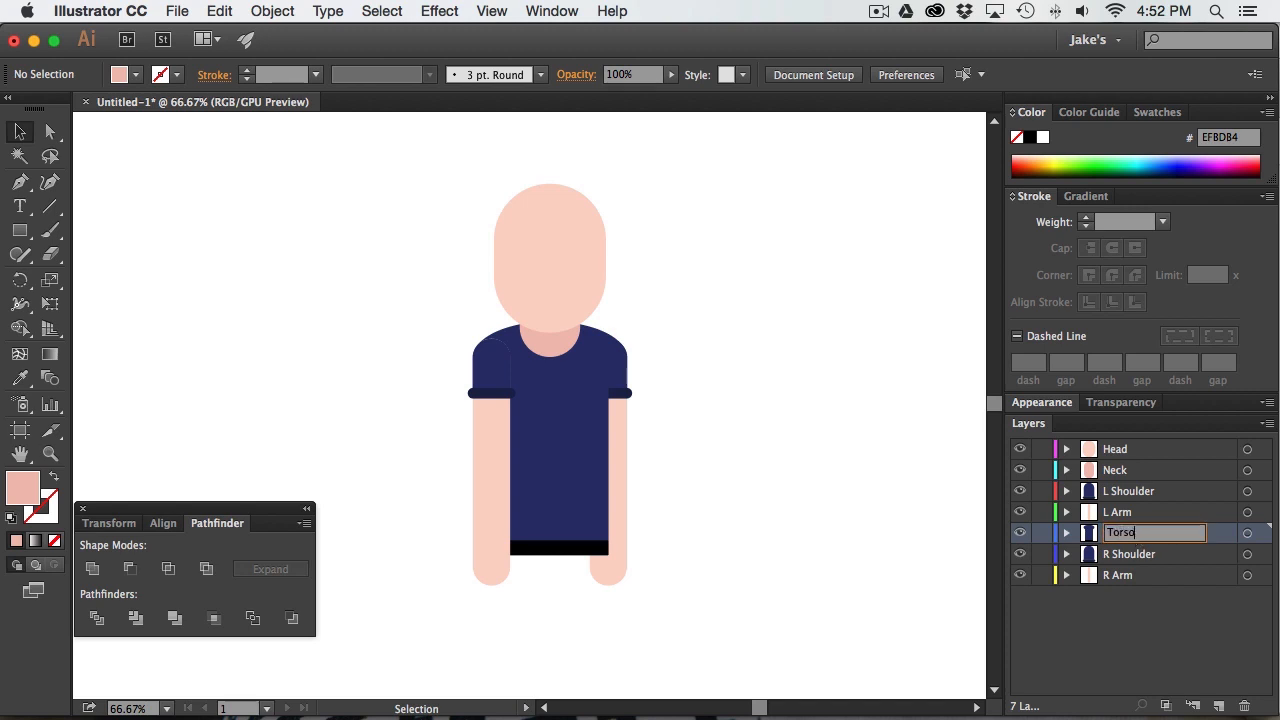
key(Return)
Check what the Torso, L Shoulder and Neck layers contain by switching each one's visibility off and on
click(1020, 533)
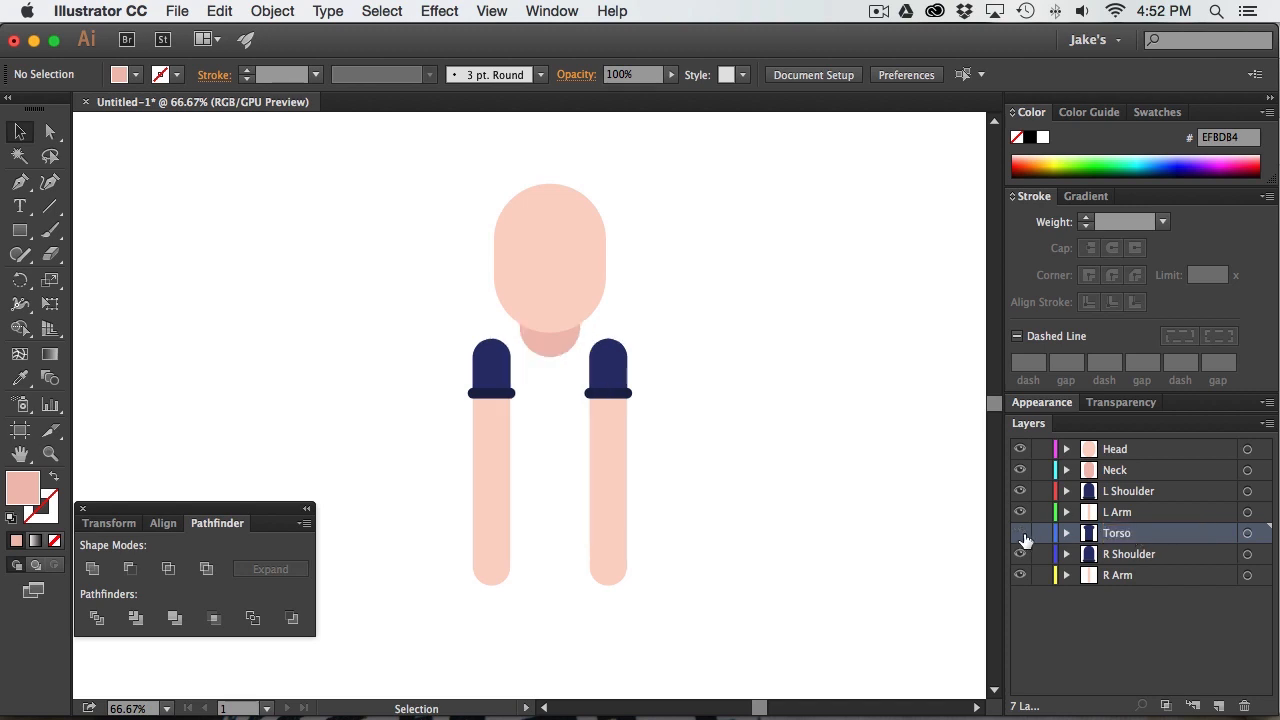
click(1020, 533)
click(1020, 491)
click(1020, 491)
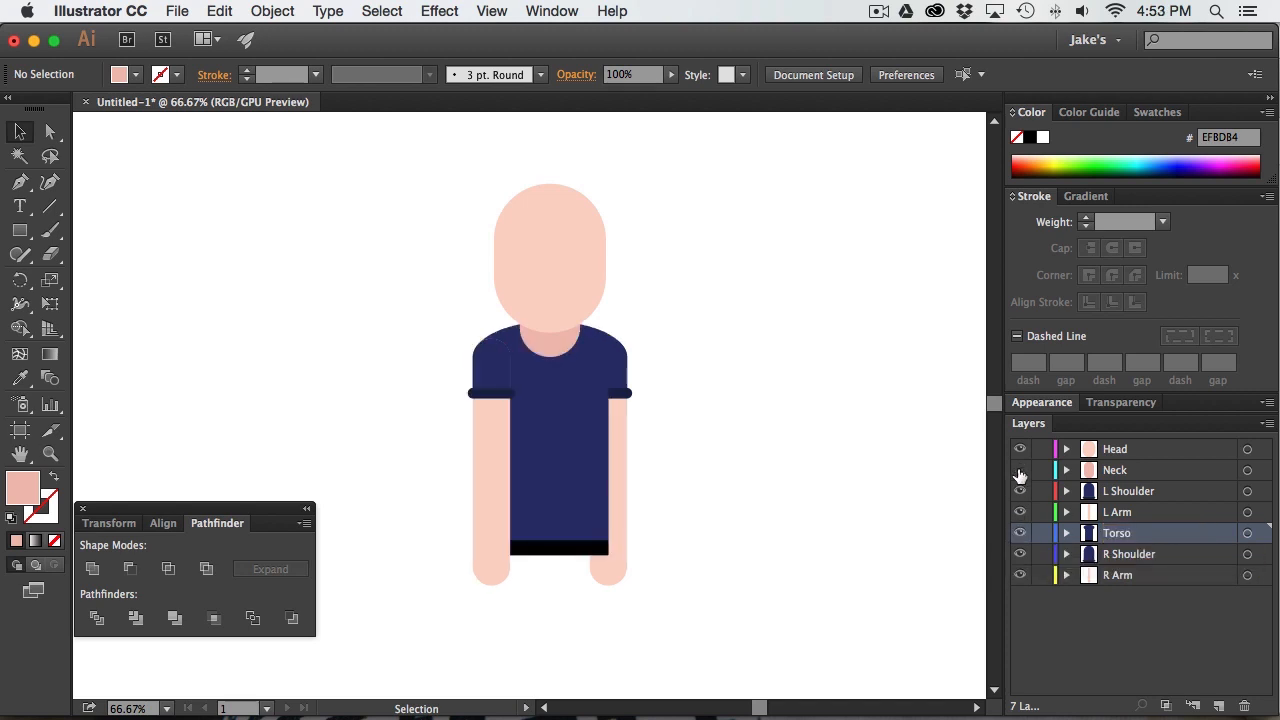
click(1020, 470)
click(1020, 470)
Hide the L Shoulder, R Shoulder and R Arm layers
click(1020, 491)
click(1020, 554)
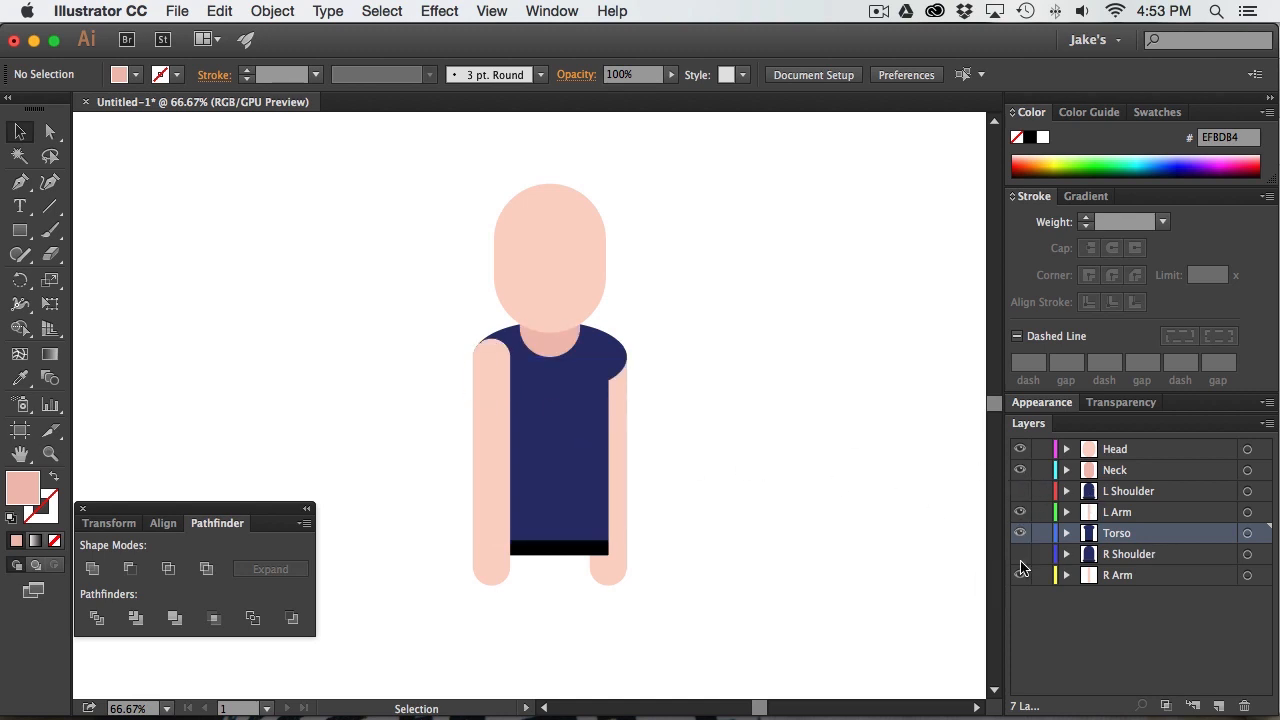
click(1020, 575)
Copy the left arm line in place to a new layer named L Leg and hide the L Arm layer
click(491, 372)
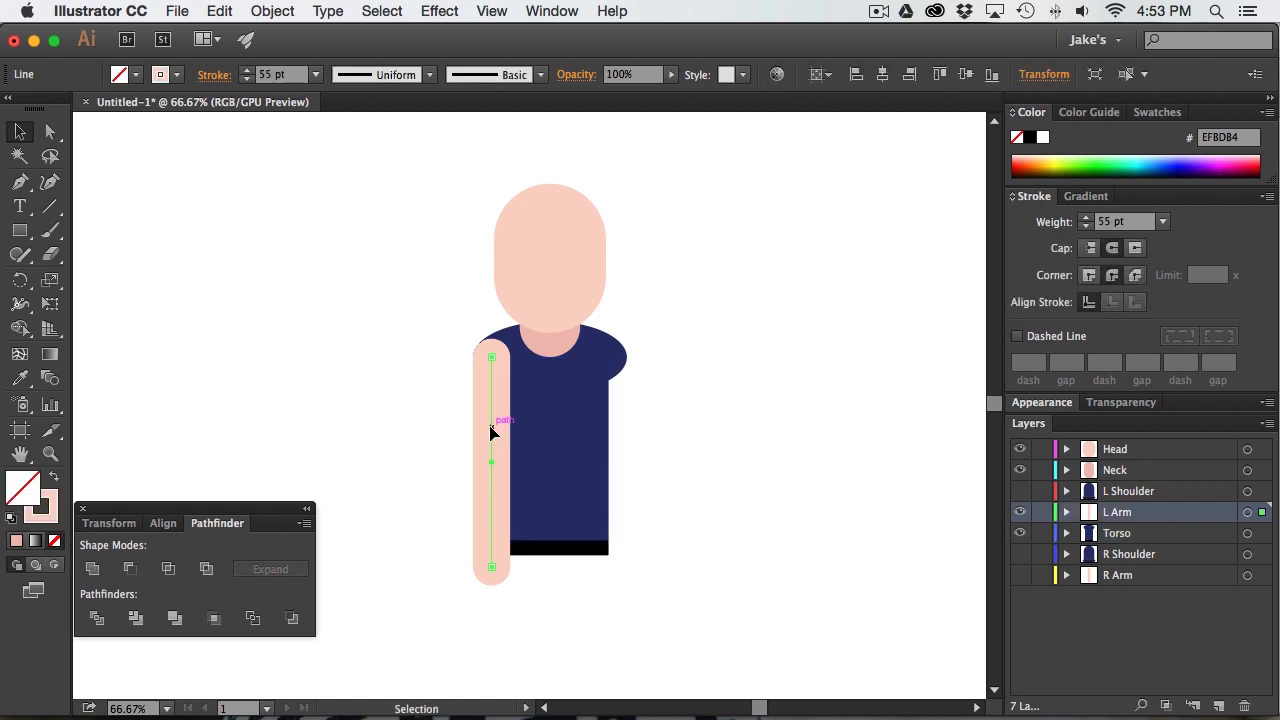
click(1218, 706)
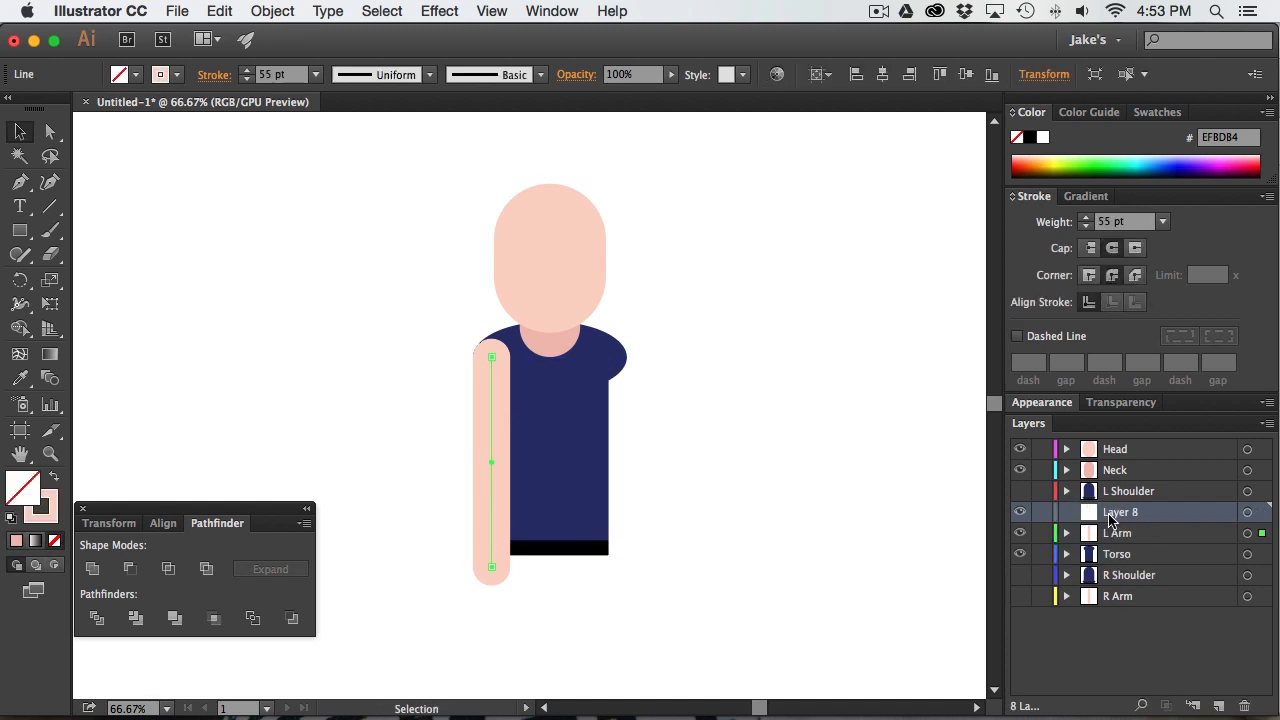
key(super+c)
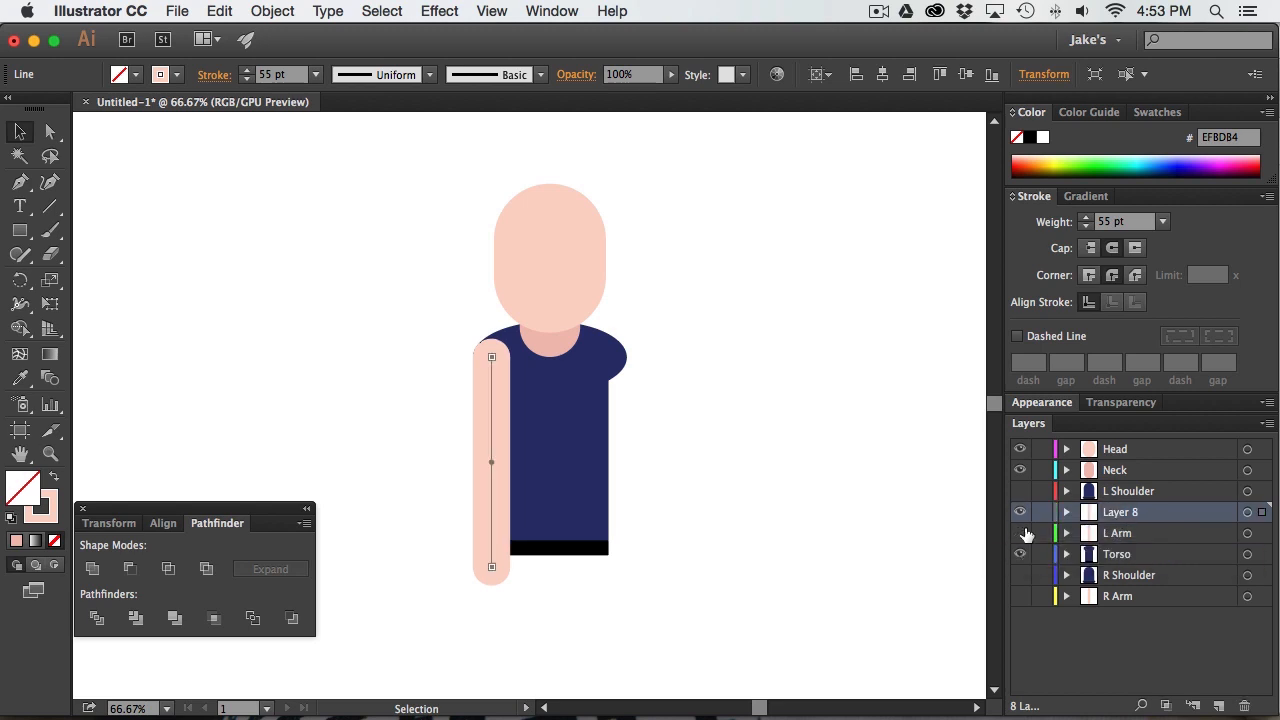
double_click(1115, 512)
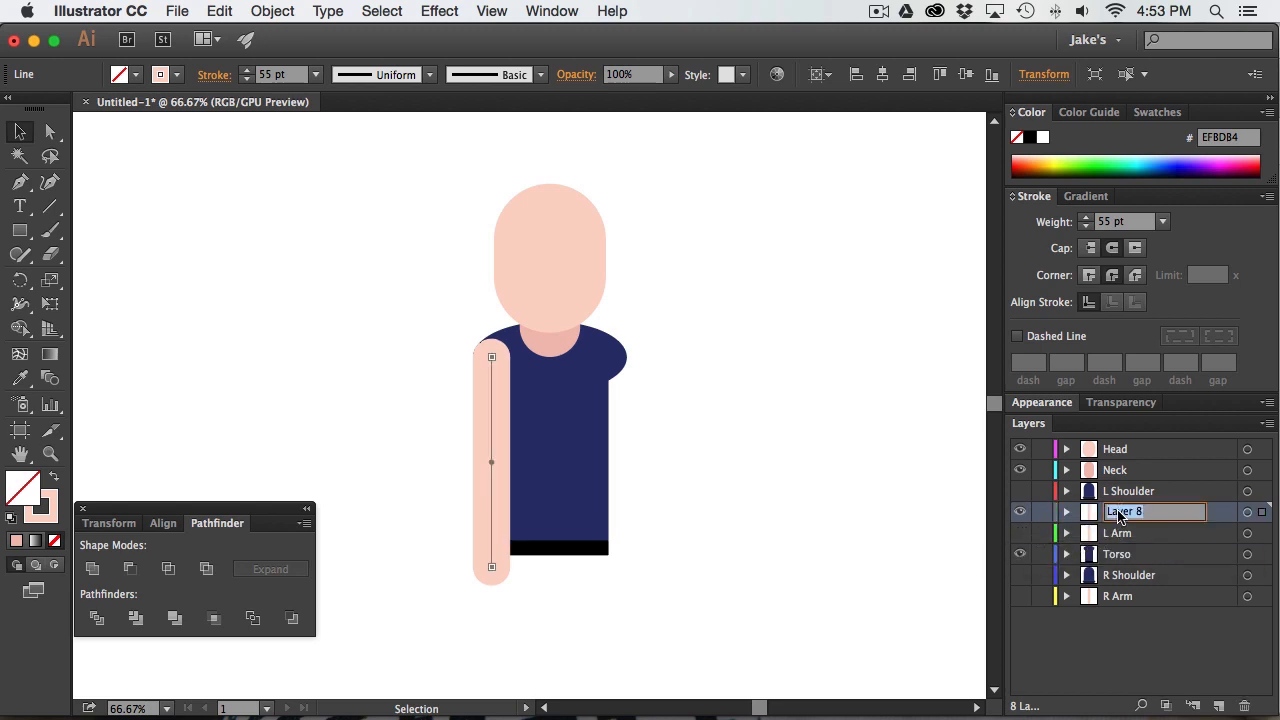
text(L Leg)
key(Return)
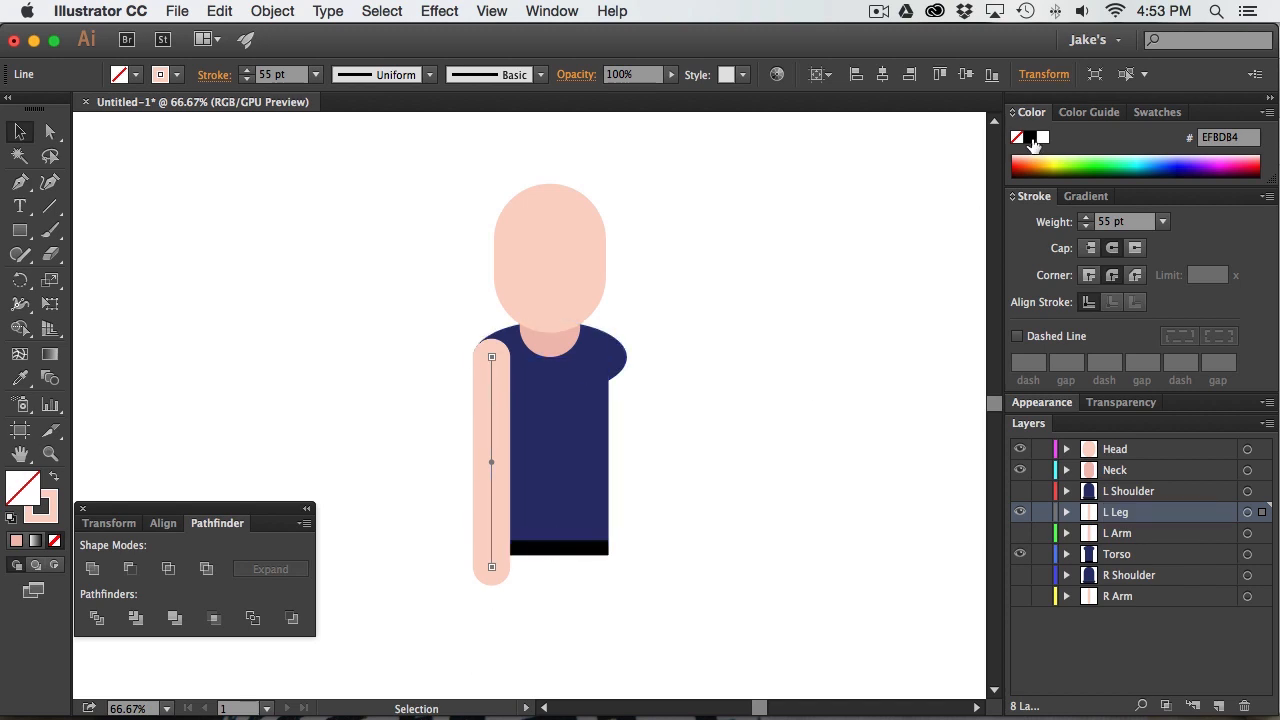
Change the copied line's stroke to black and move it down to hang from the left half of the waistband
click(50, 499)
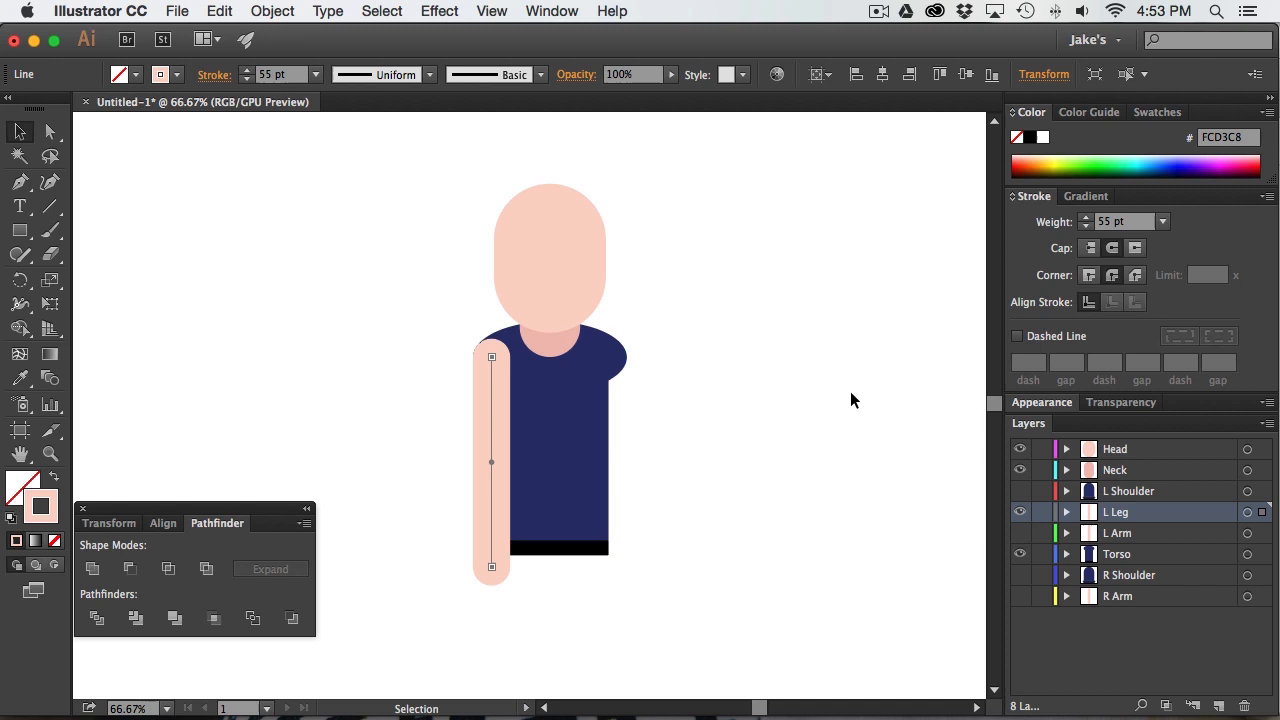
click(1026, 138)
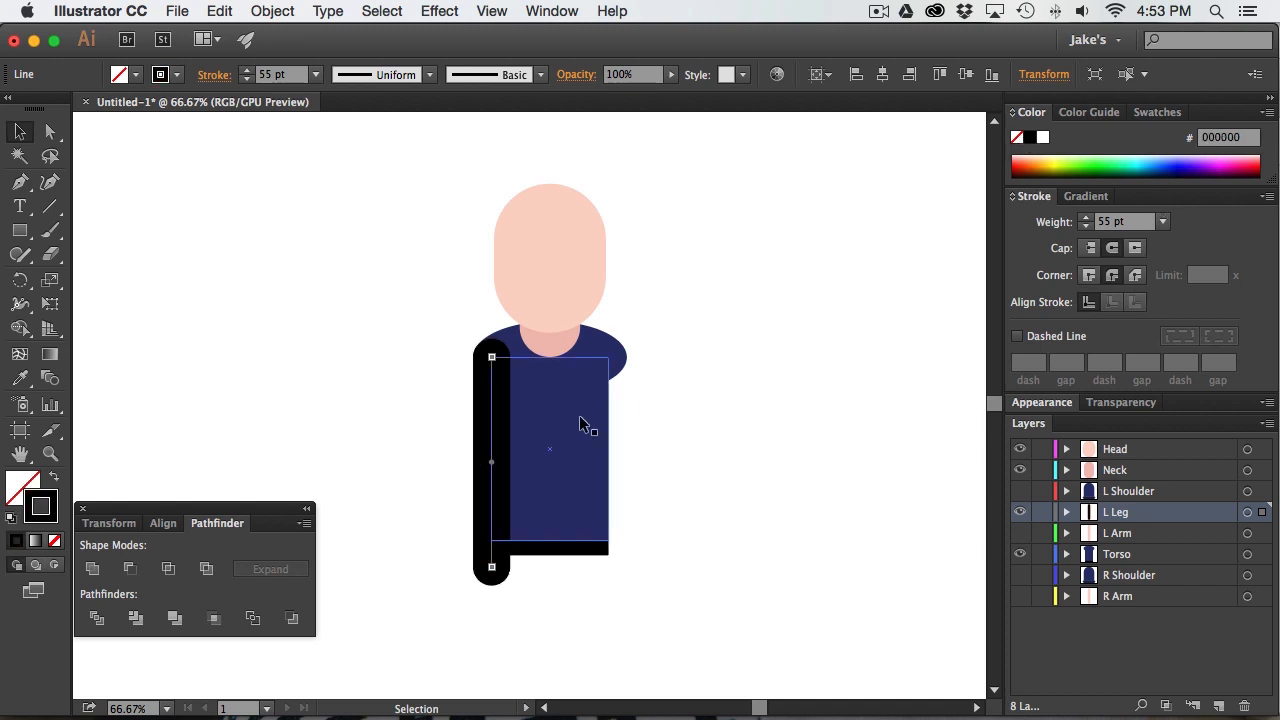
key(super+shift+a)
drag(490, 360, 520, 561)
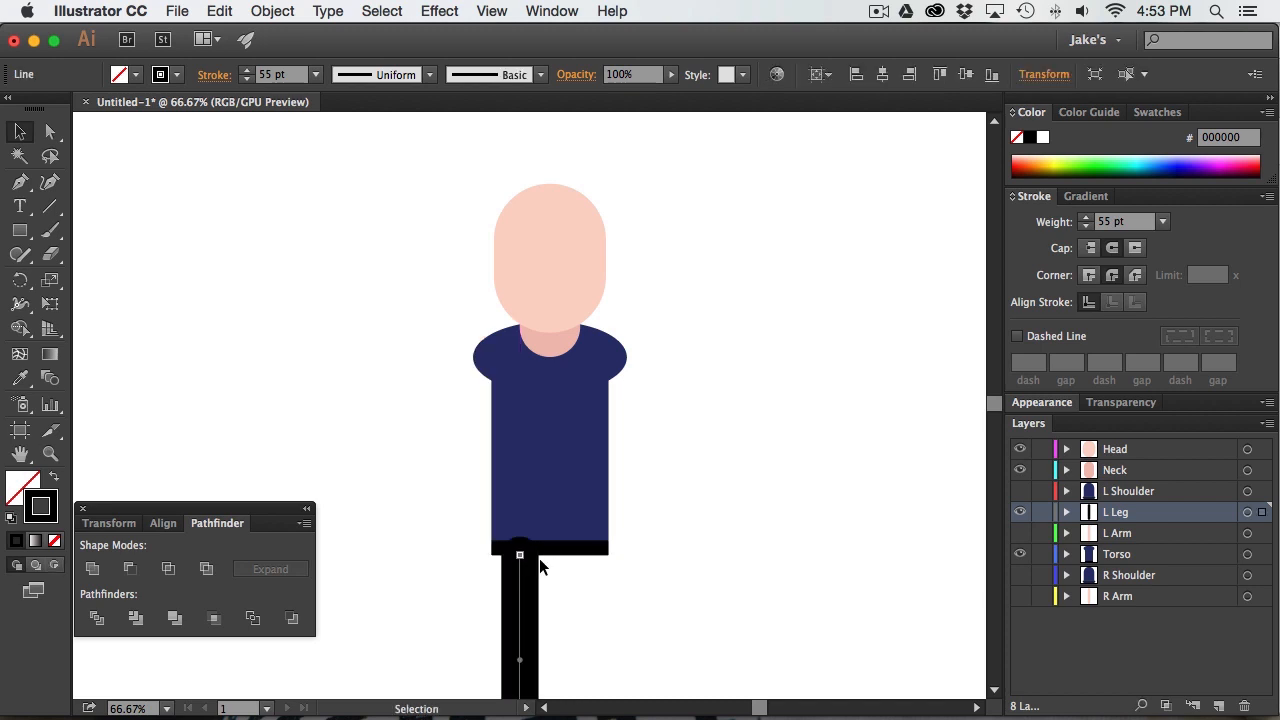
Order the L Leg layer beneath all other layers and set the leg line's stroke weight to 70 pt
drag(1086, 560, 1140, 612)
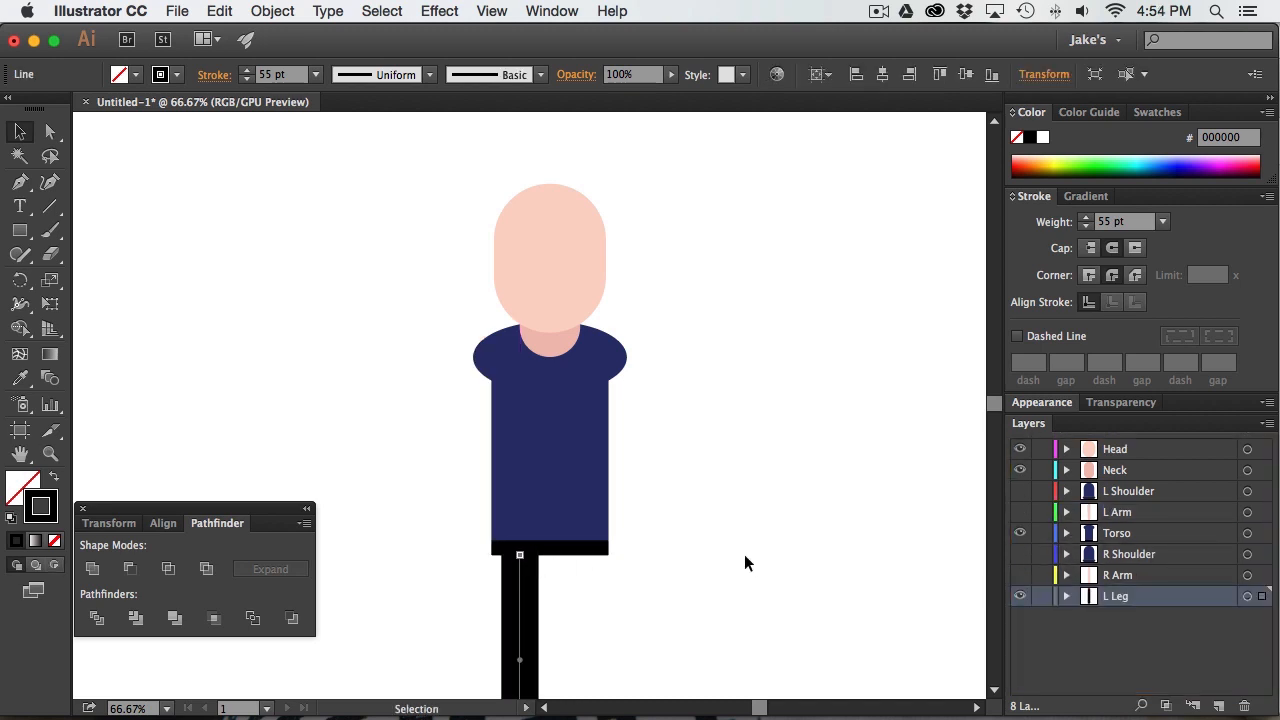
key(space)
drag(678, 587, 686, 499)
key(z)
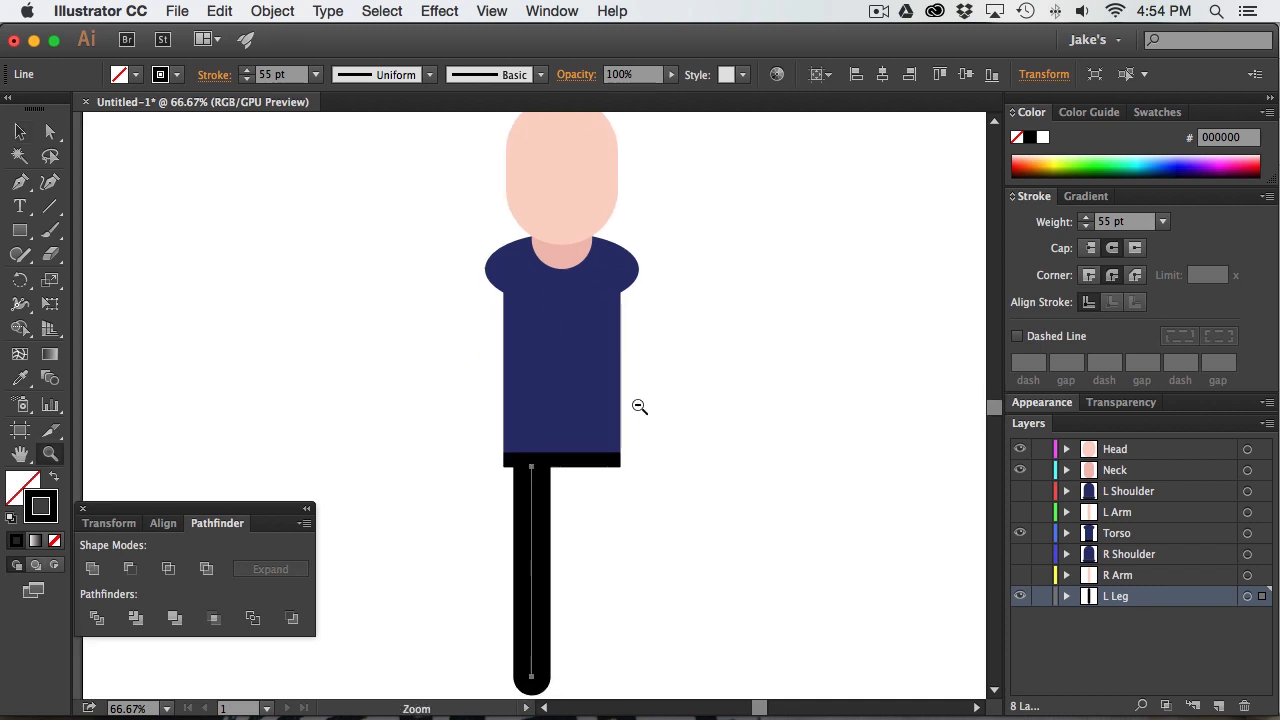
alt+click(638, 405)
key(v)
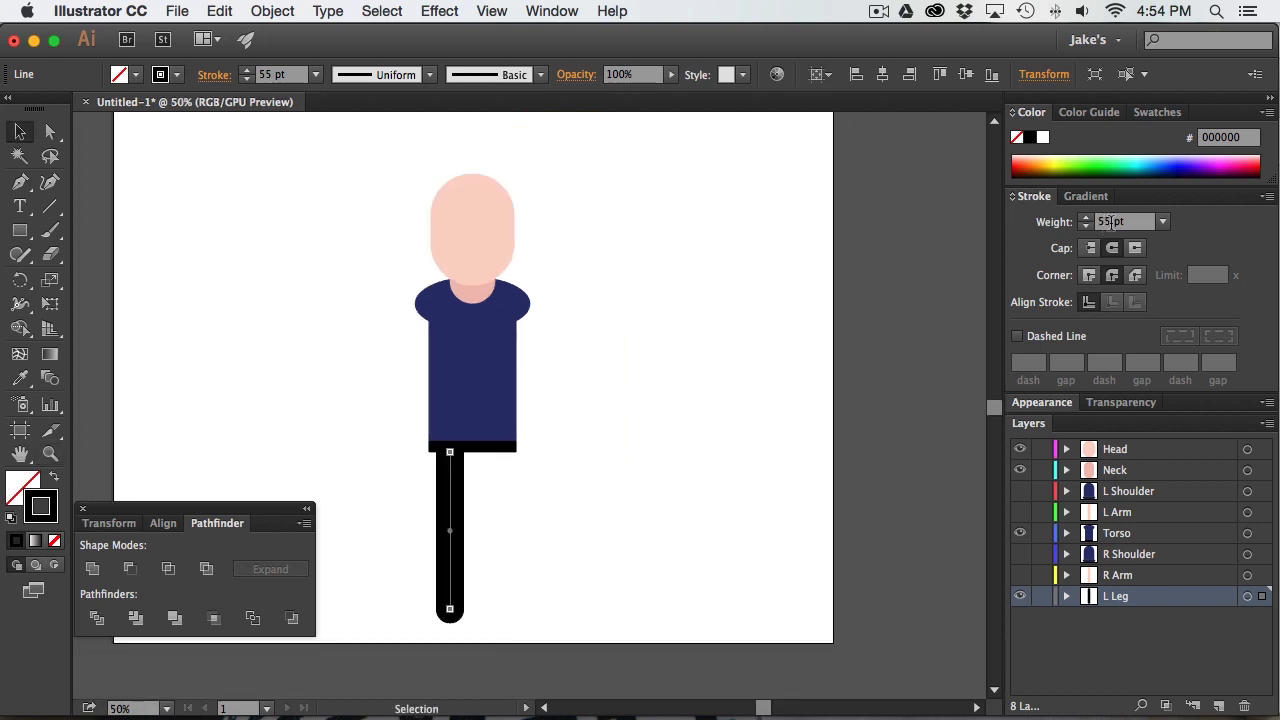
click(1076, 220)
text(70)
key(Return)
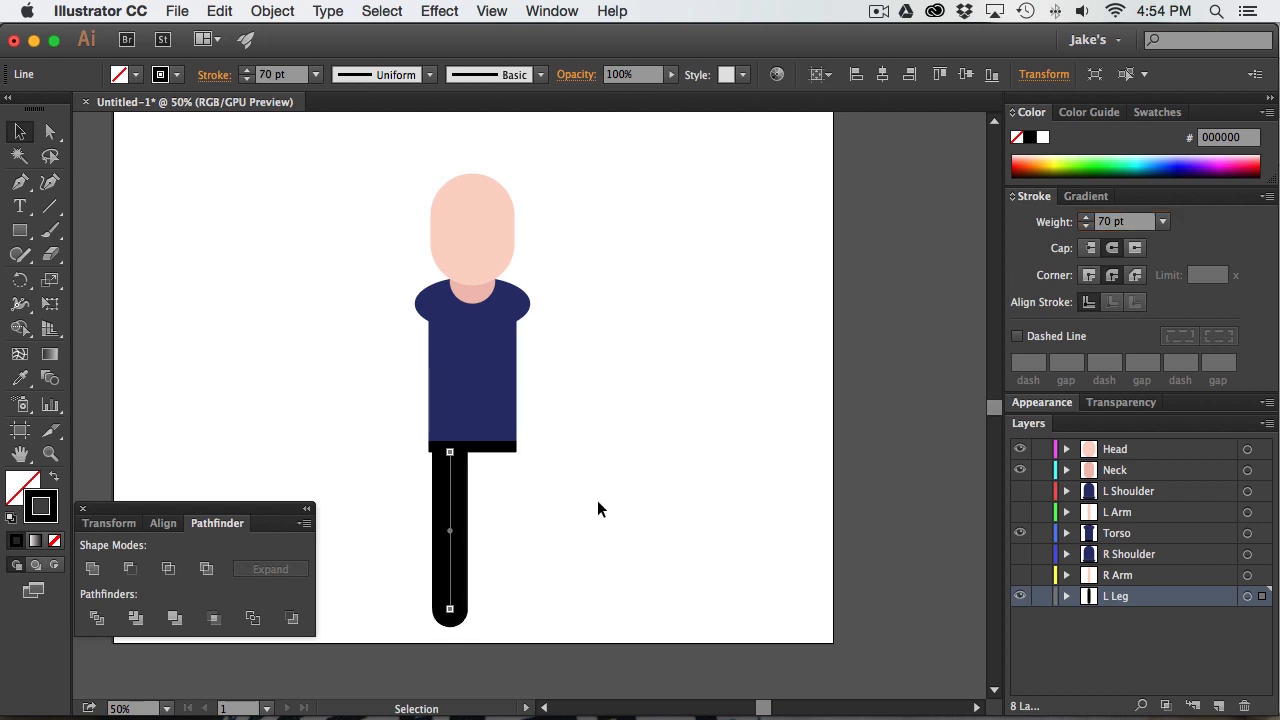
Nudge the leg slightly to the right beneath the torso, closer to the body's centre
drag(451, 478, 451, 477)
key(Right)
key(Right)
key(Right)
key(Right)
key(Right)
key(Right)
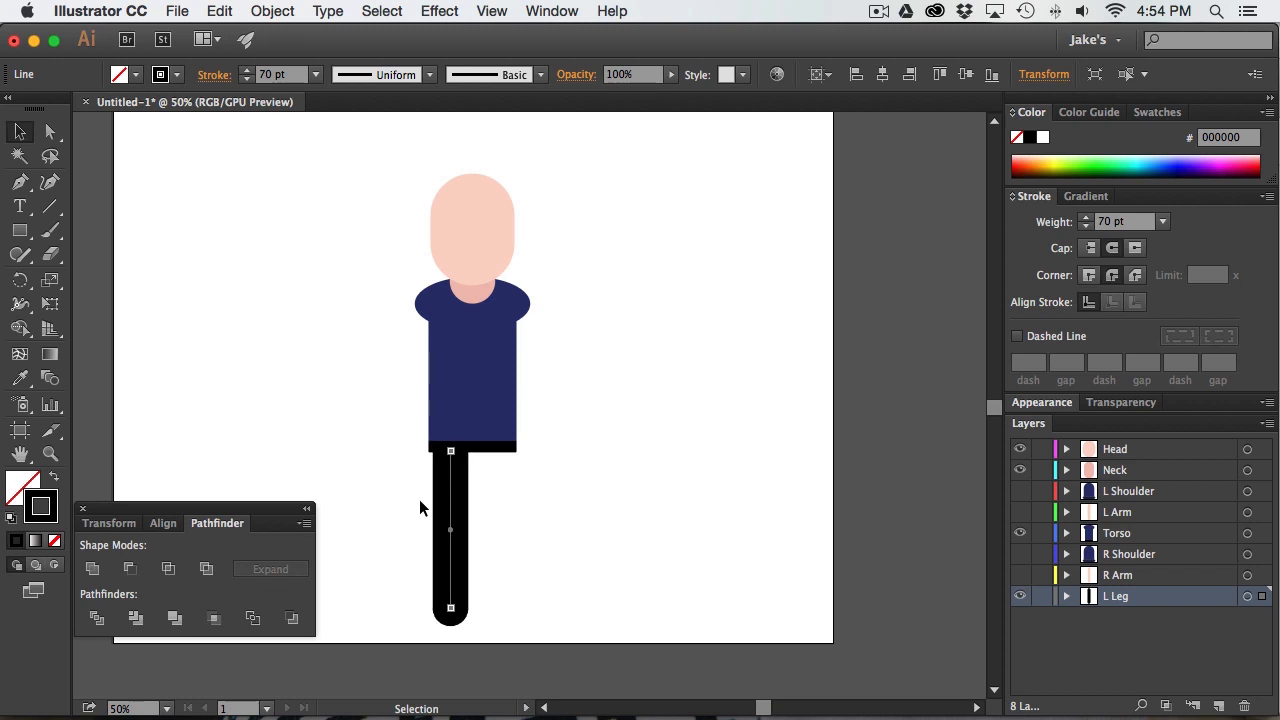
key(Right)
key(Right)
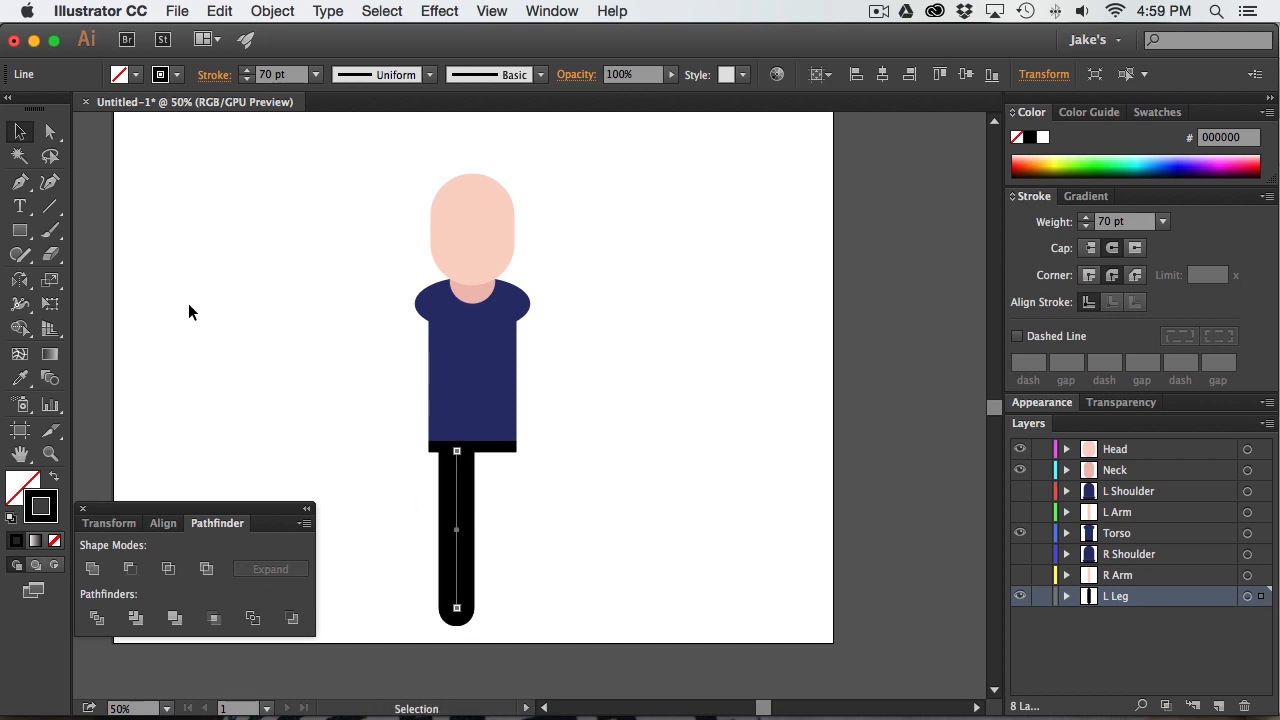
Reflect a copy of the leg across the torso's vertical centre to make the second leg
key(o)
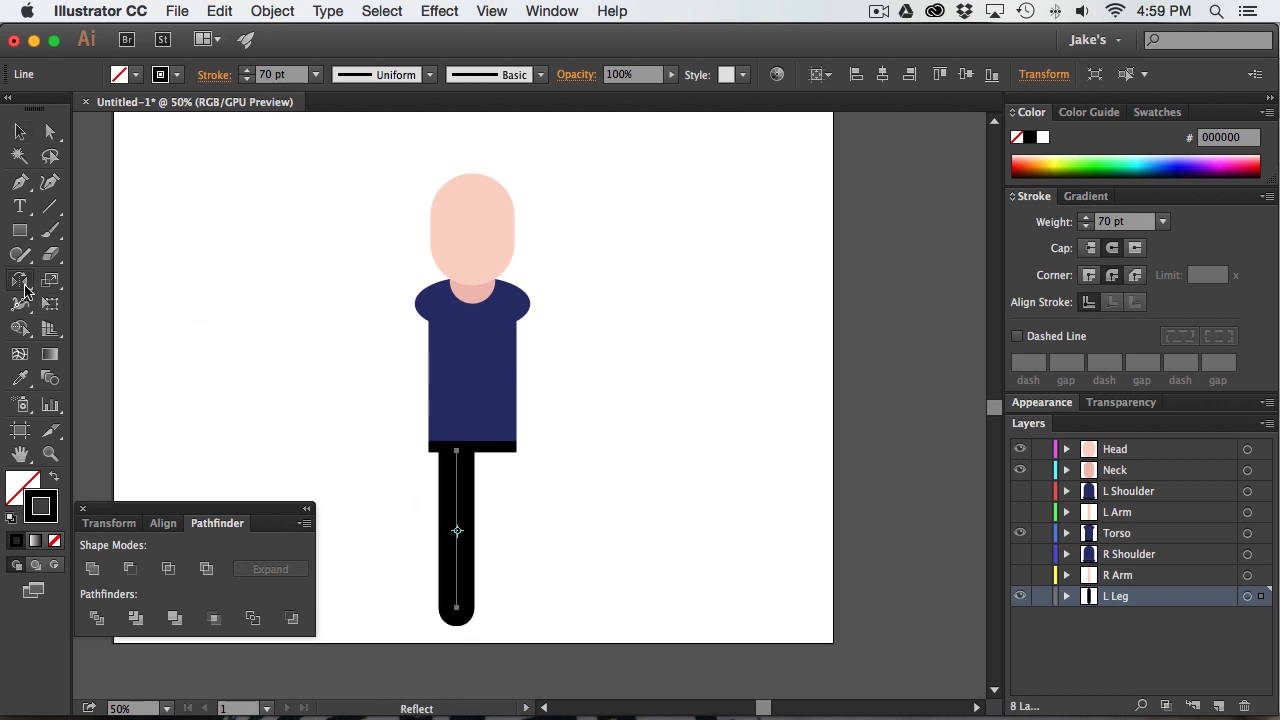
click(473, 372)
drag(630, 397, 326, 437)
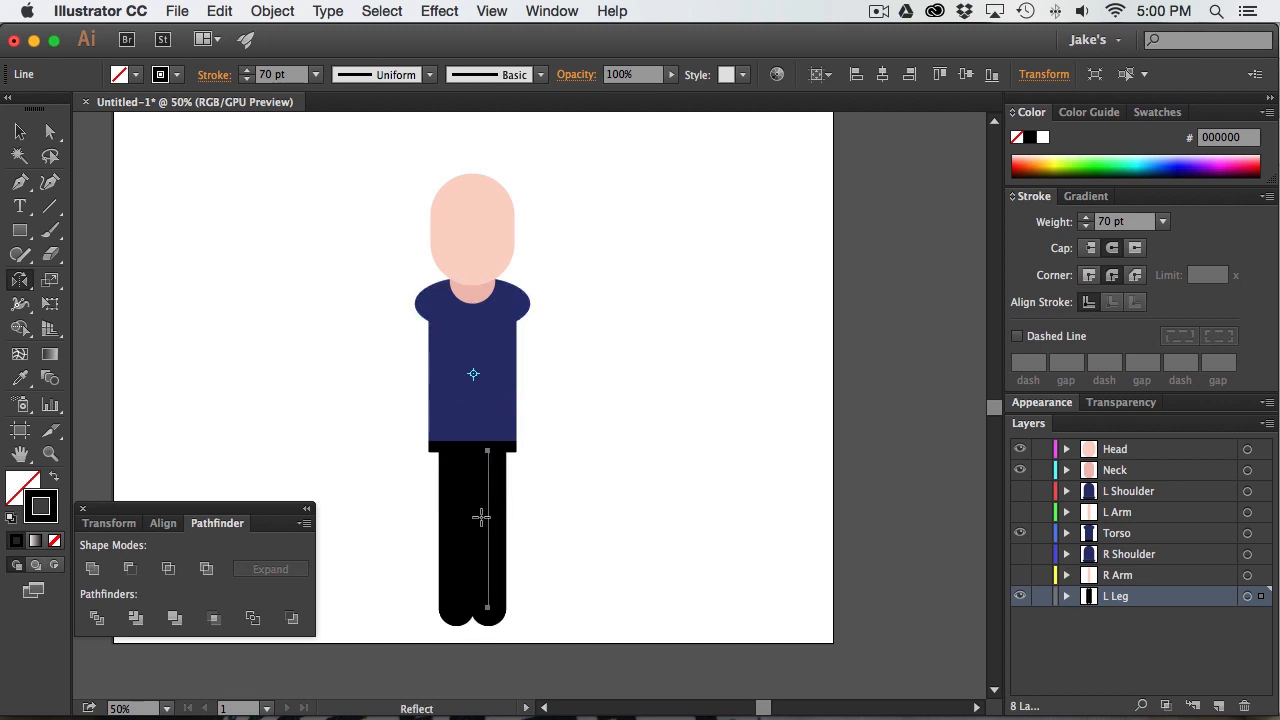
key(c)
key(v)
click(543, 507)
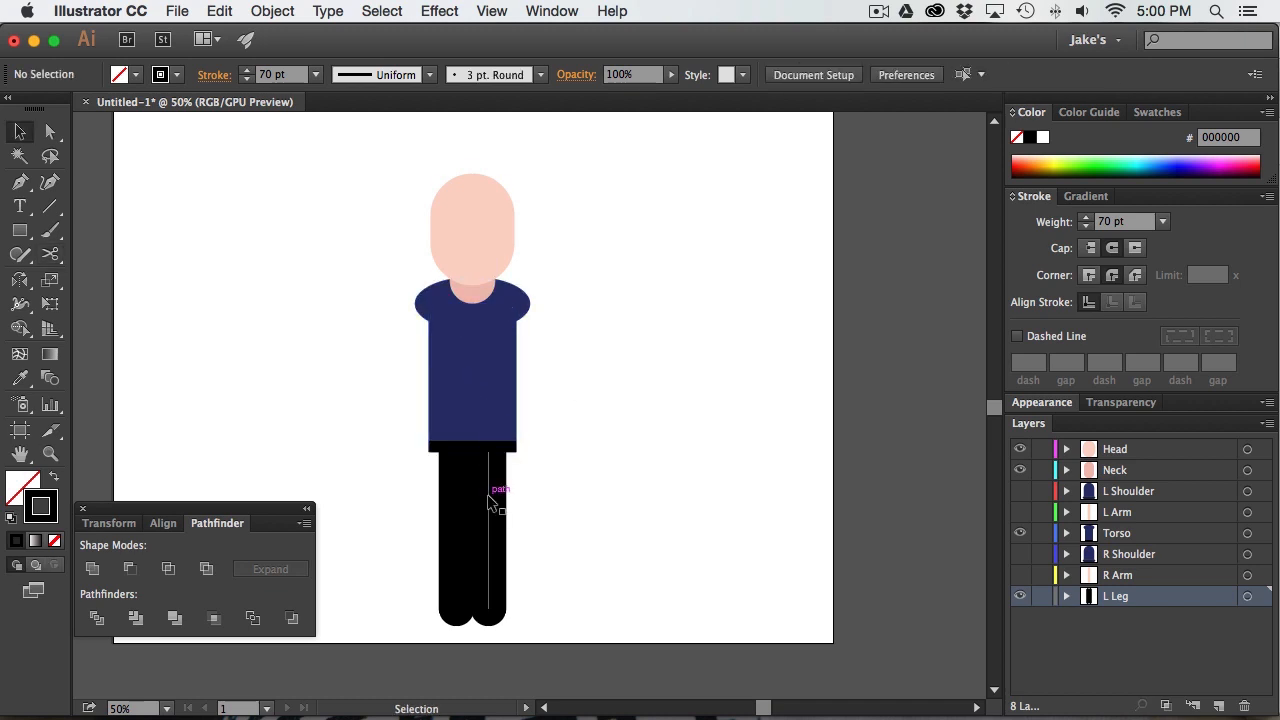
Nudge the mirrored leg to the right until a thin gap separates the two legs
click(486, 504)
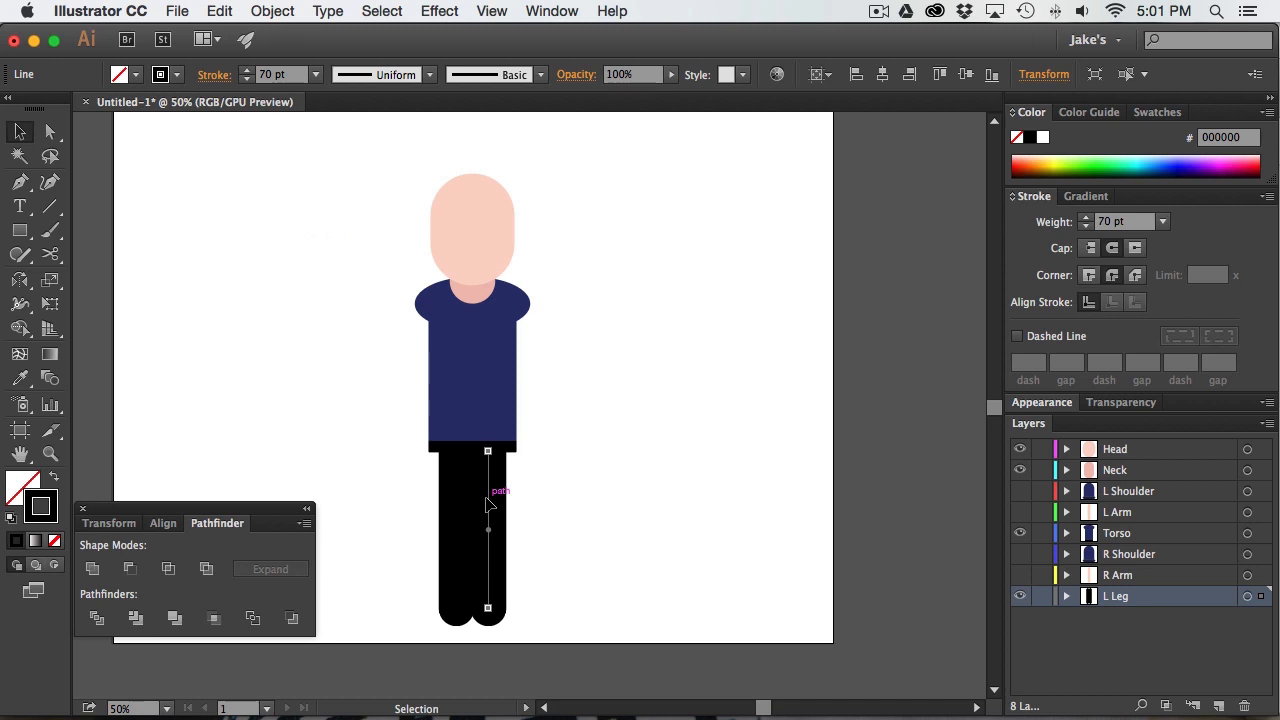
key(Right)
key(Right)
key(Right)
key(Right)
key(Right)
key(Right)
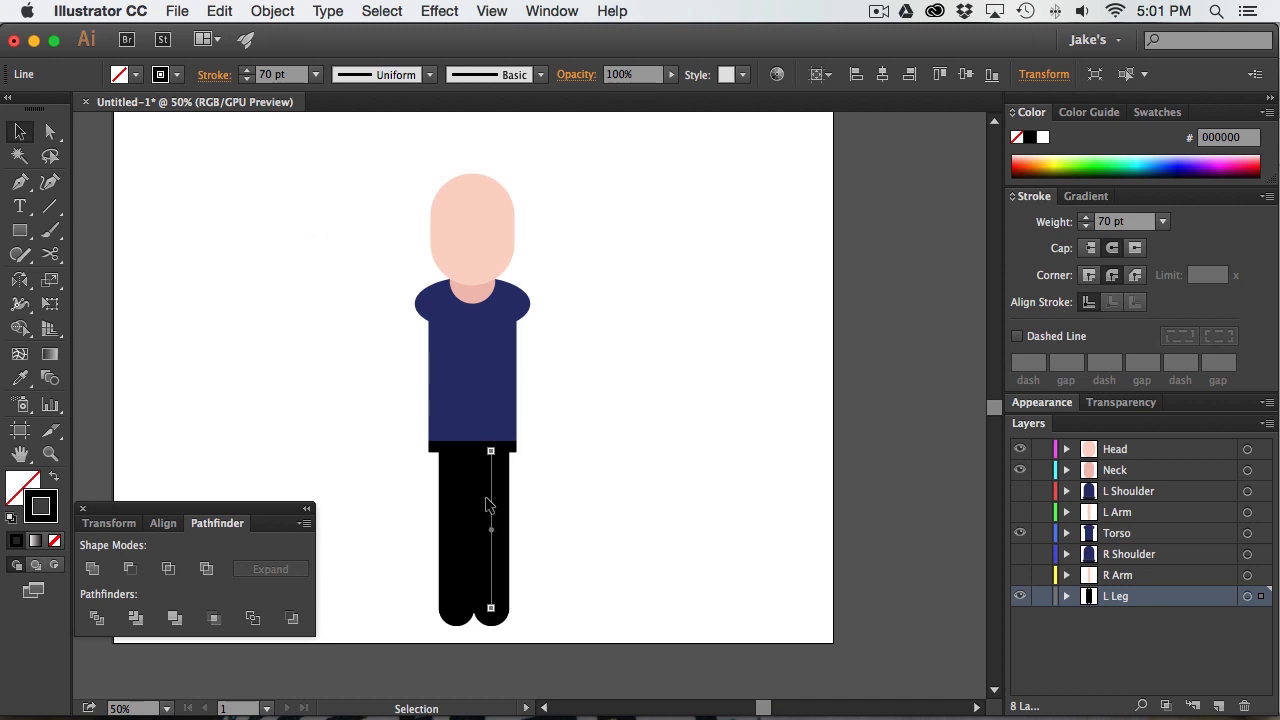
key(Right)
key(Right)
key(Right)
key(Right)
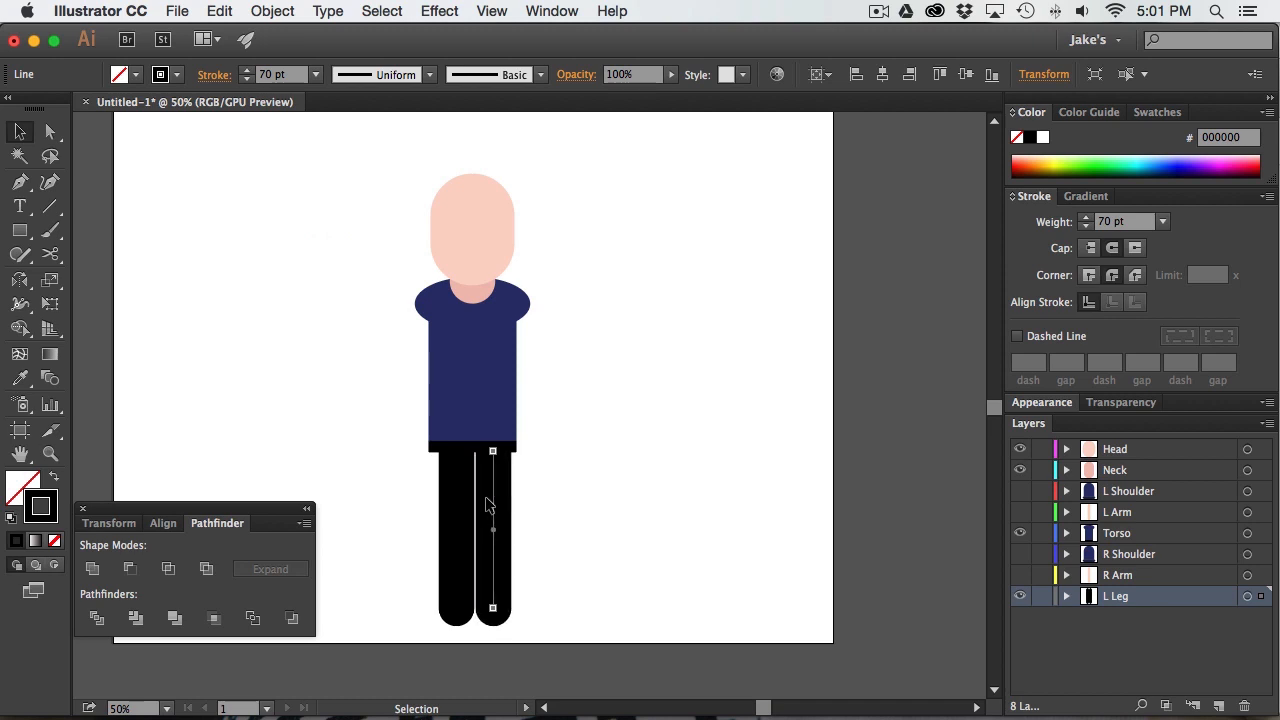
Nudge the original left leg slightly to the left to widen the gap between the legs
click(454, 498)
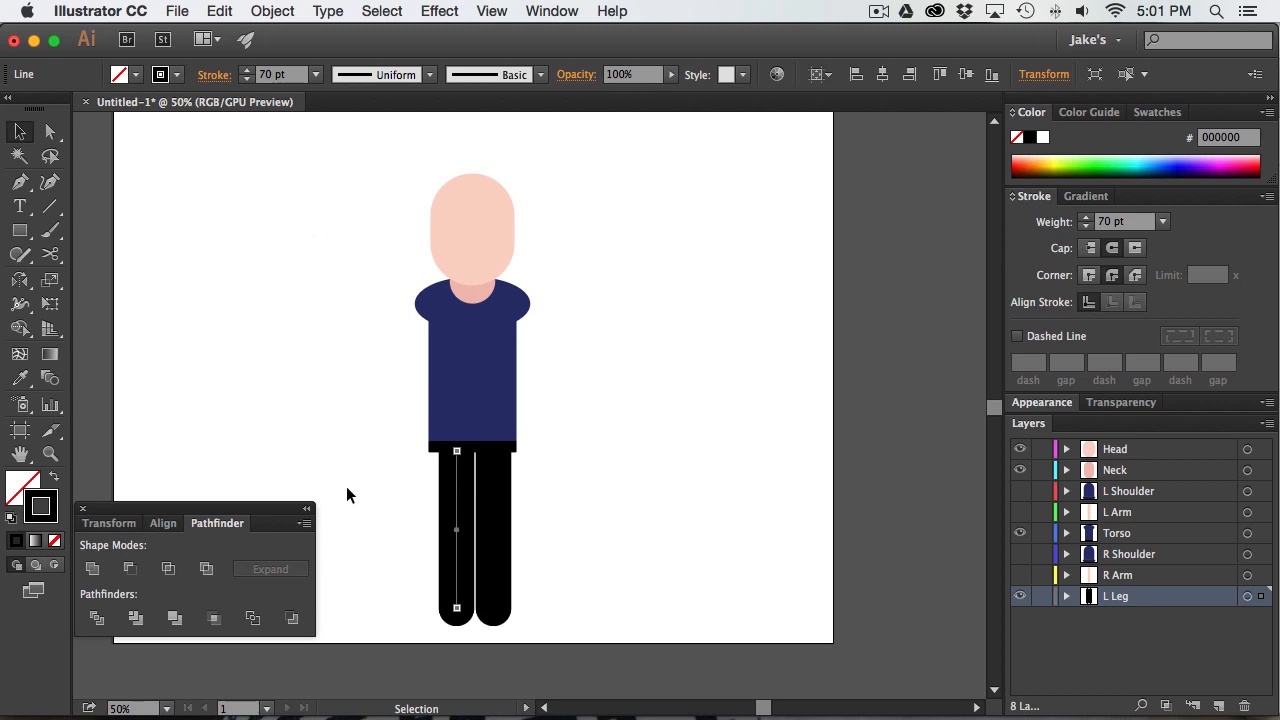
key(Left)
key(Left)
key(Left)
key(Left)
key(Left)
key(Left)
key(Left)
key(Left)
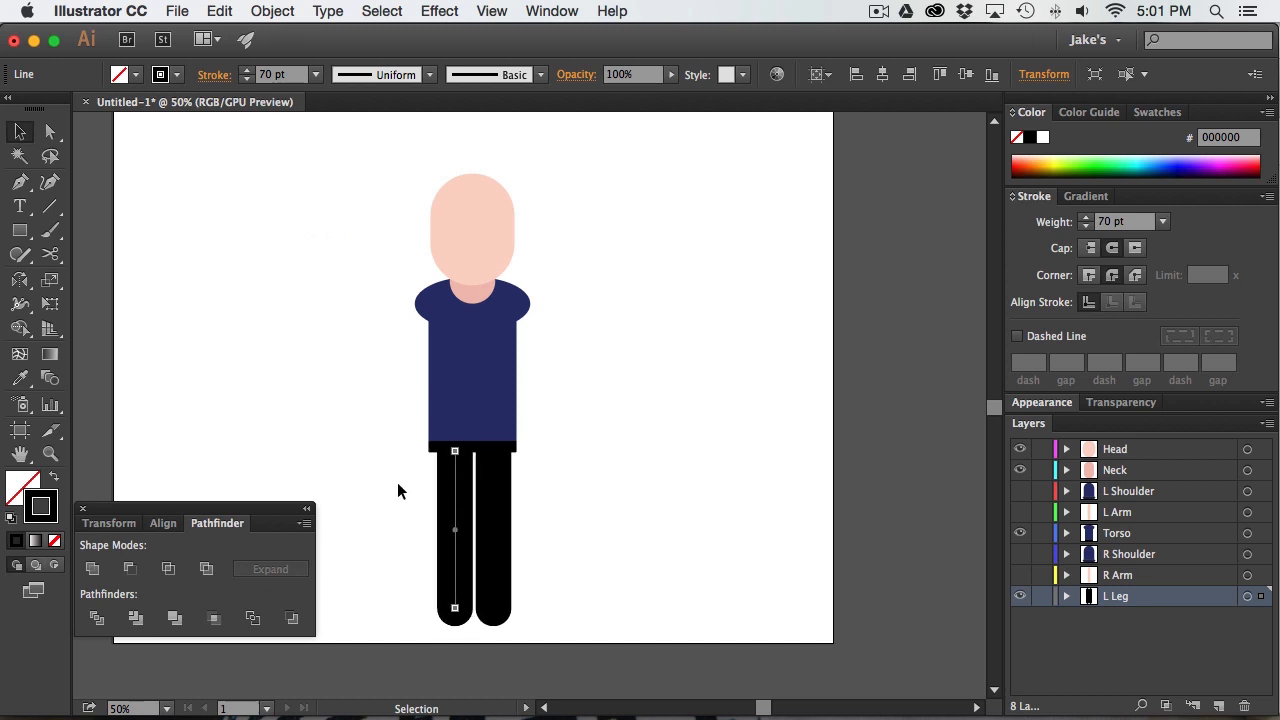
Nudge both legs slightly towards each other to narrow the gap between them
click(397, 490)
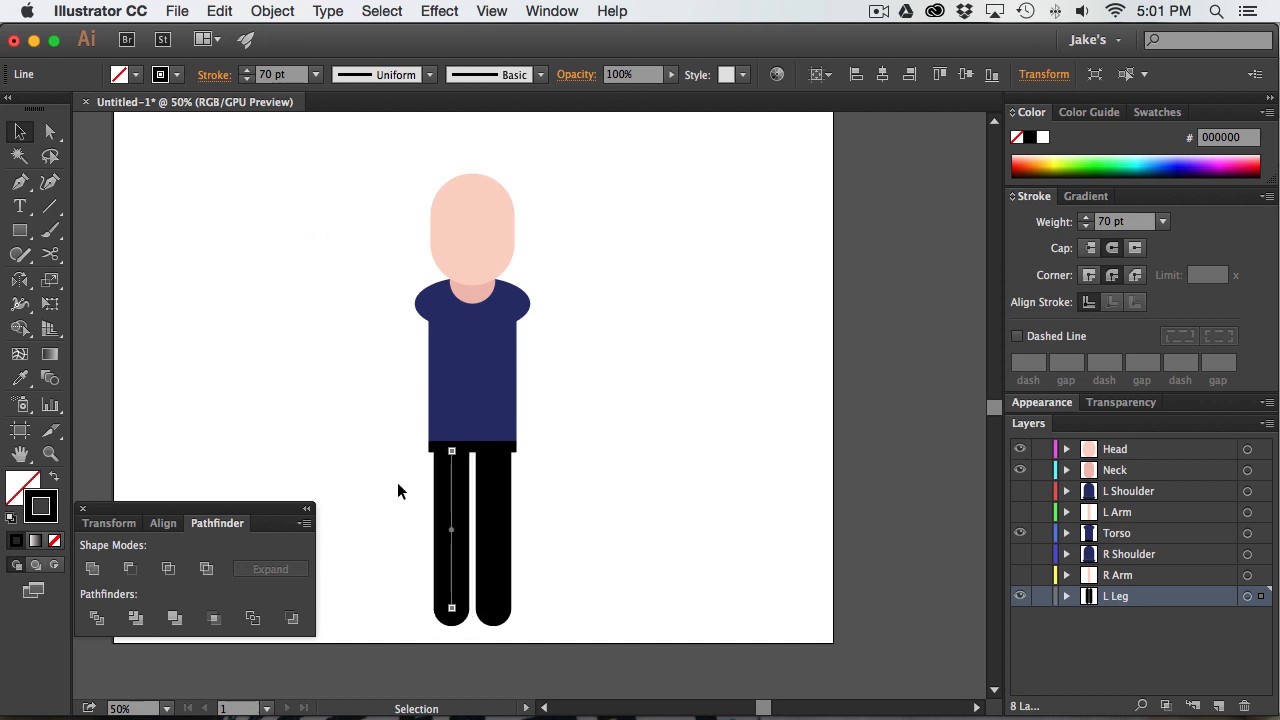
scroll(420, 490, down, 1)
click(455, 491)
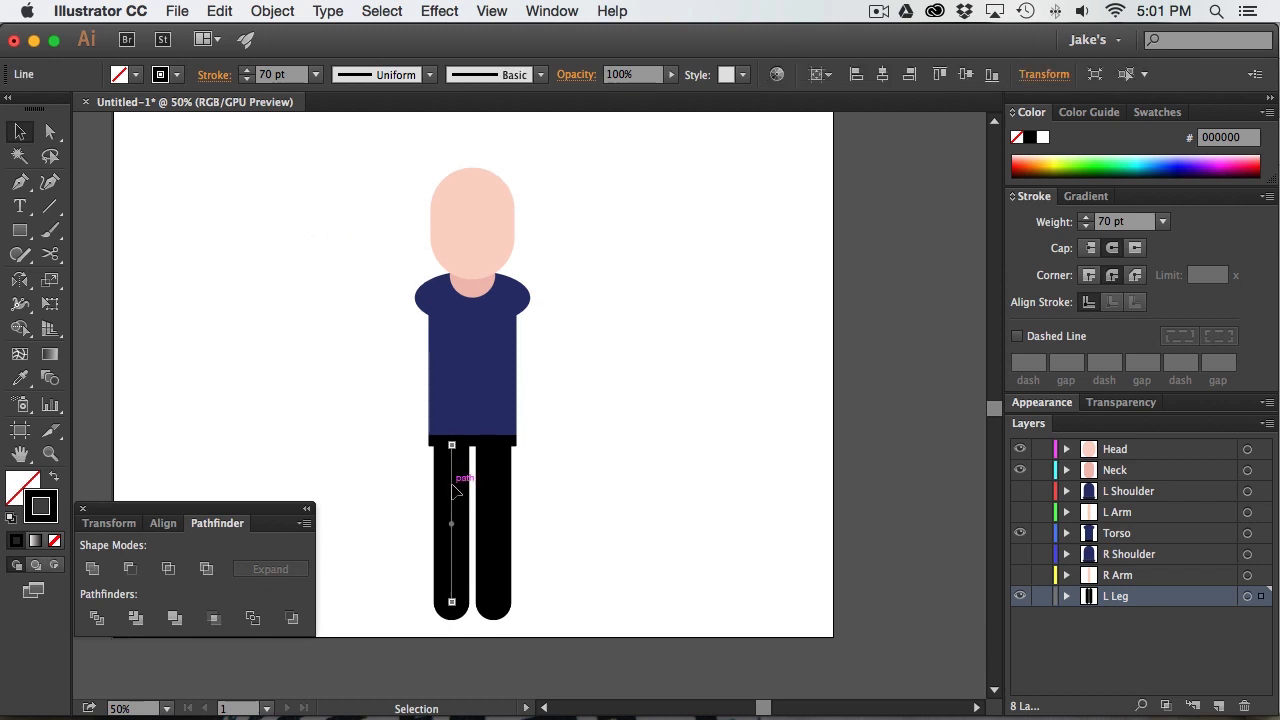
key(Right)
key(Right)
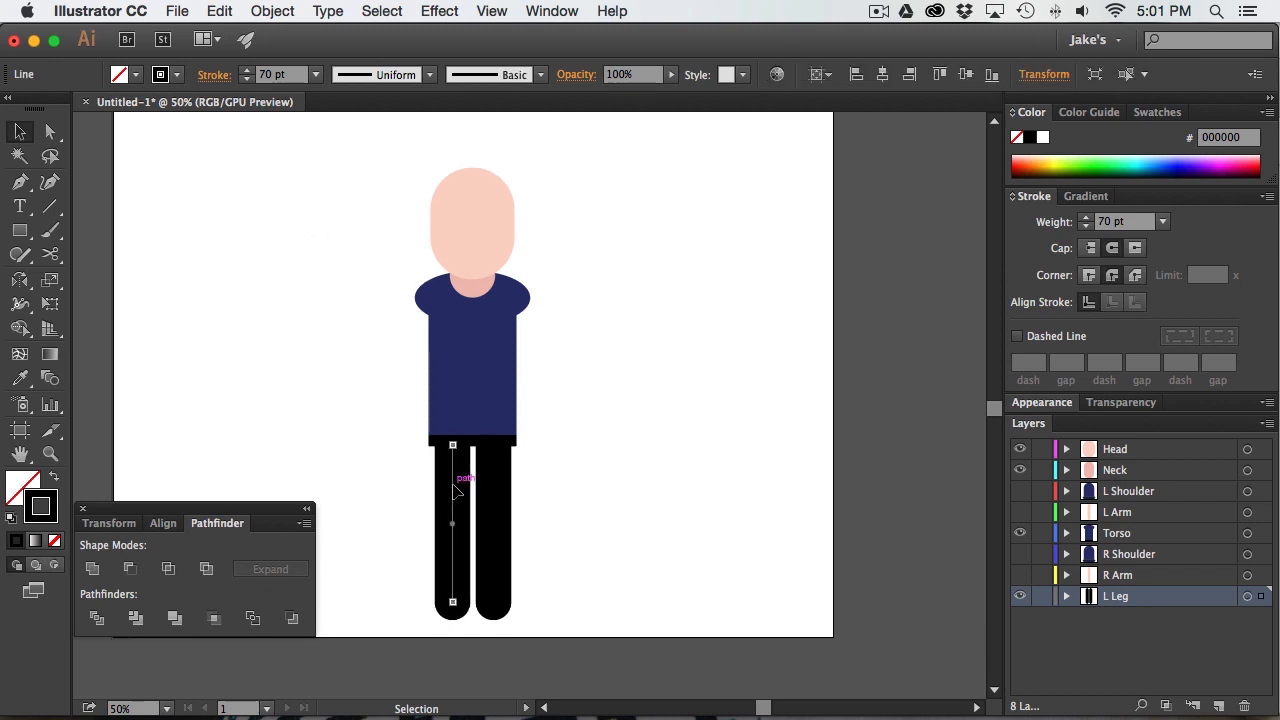
click(500, 473)
click(492, 475)
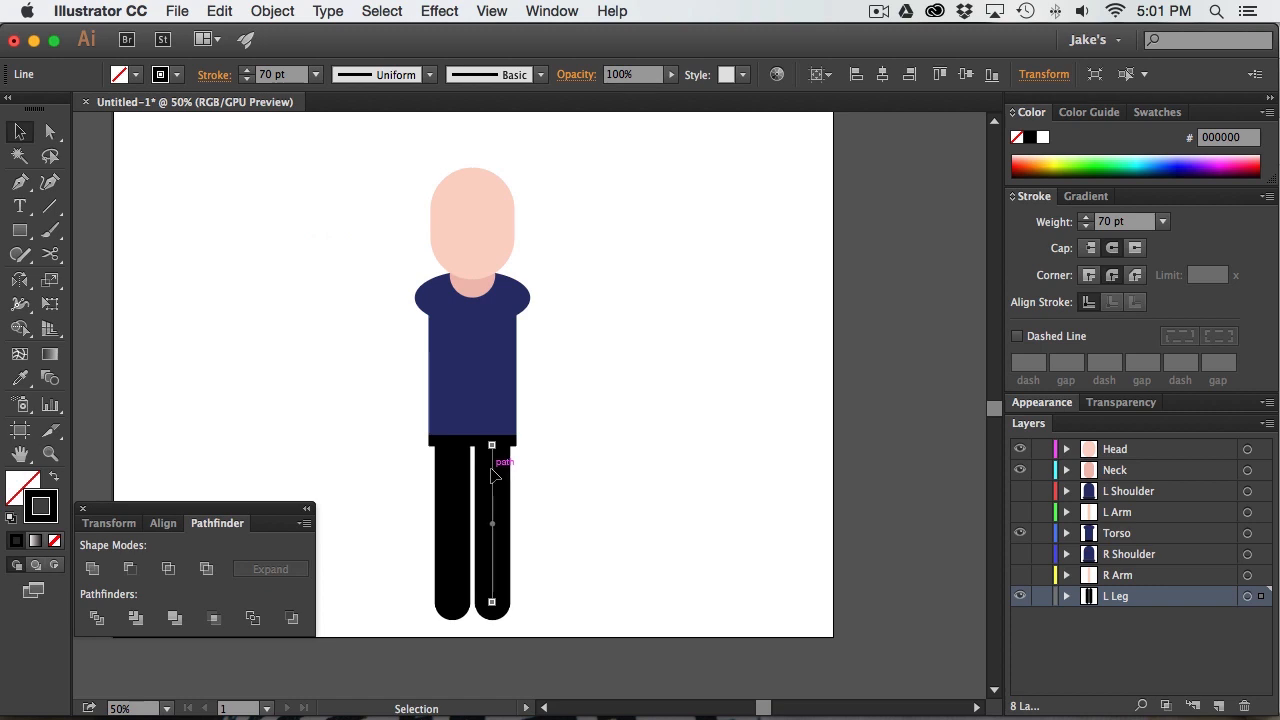
Make the hidden L Shoulder, L Arm, R Shoulder and R Arm layers visible again
click(546, 420)
drag(532, 392, 554, 409)
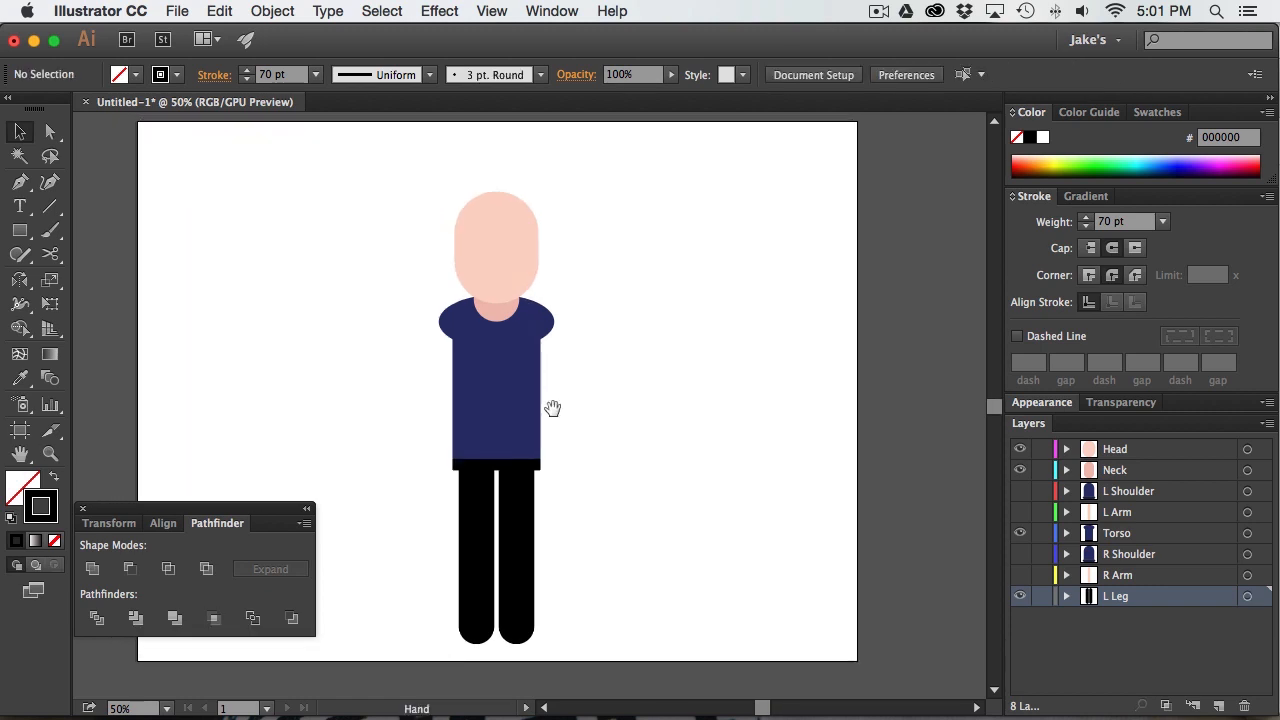
drag(1020, 575, 1019, 484)
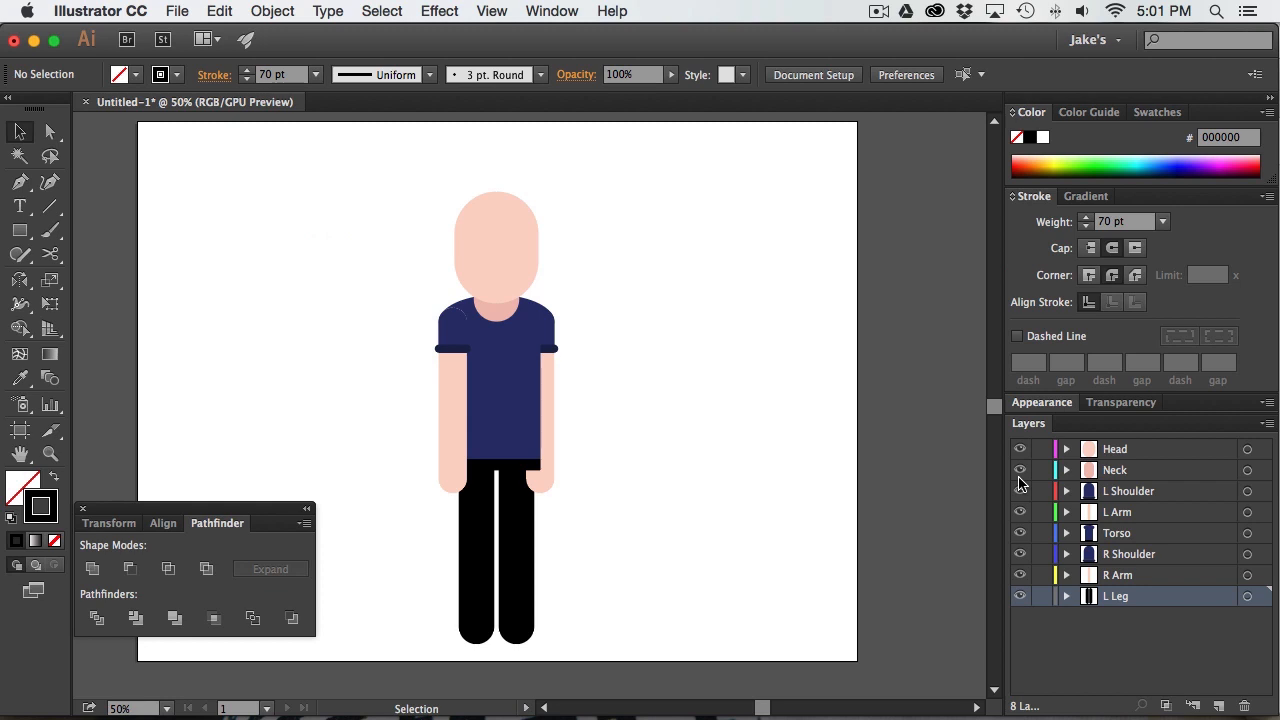
Move the character's second leg, in place, onto a new layer named R Leg
click(522, 525)
key(Delete)
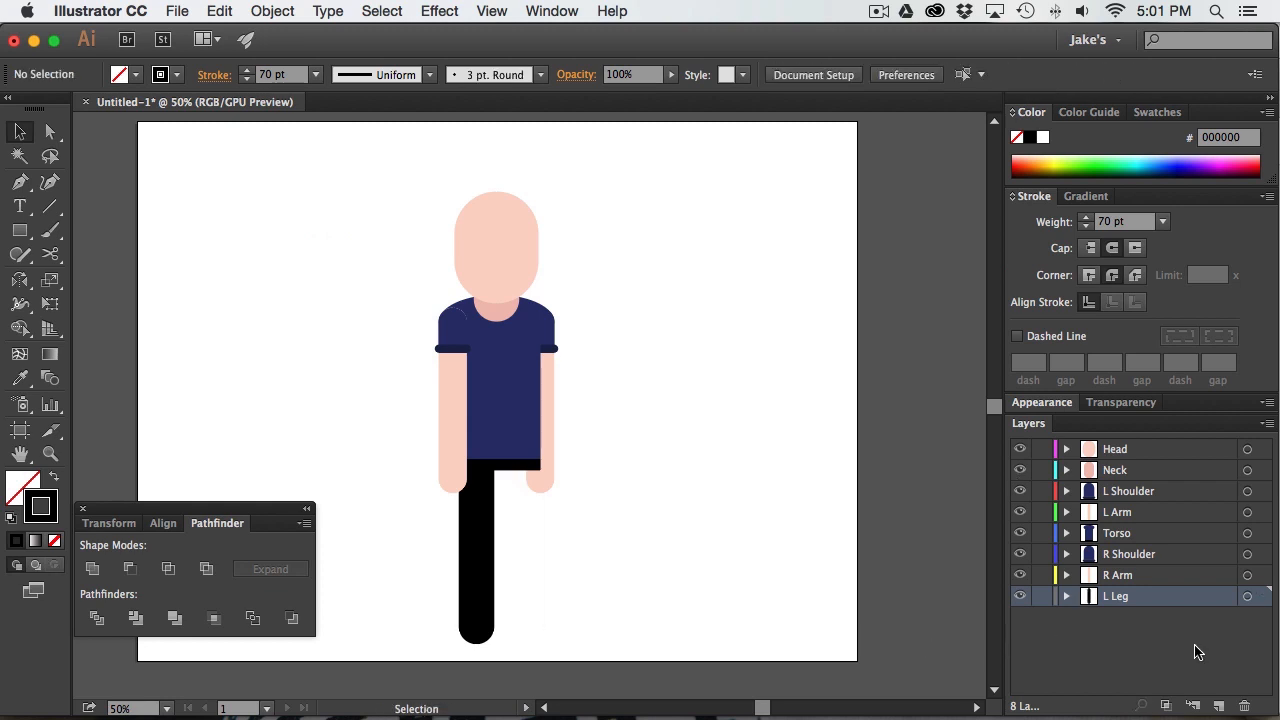
click(1220, 706)
key(ctrl+f)
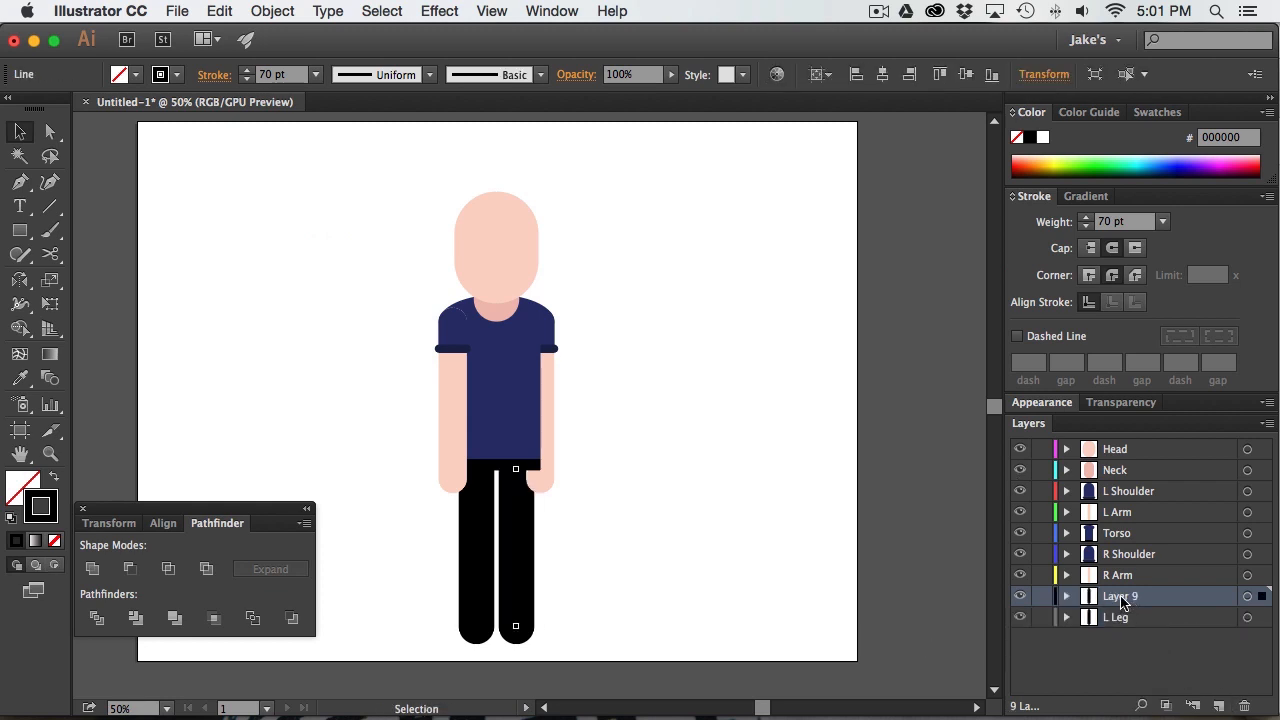
double_click(1121, 597)
text(R Leg)
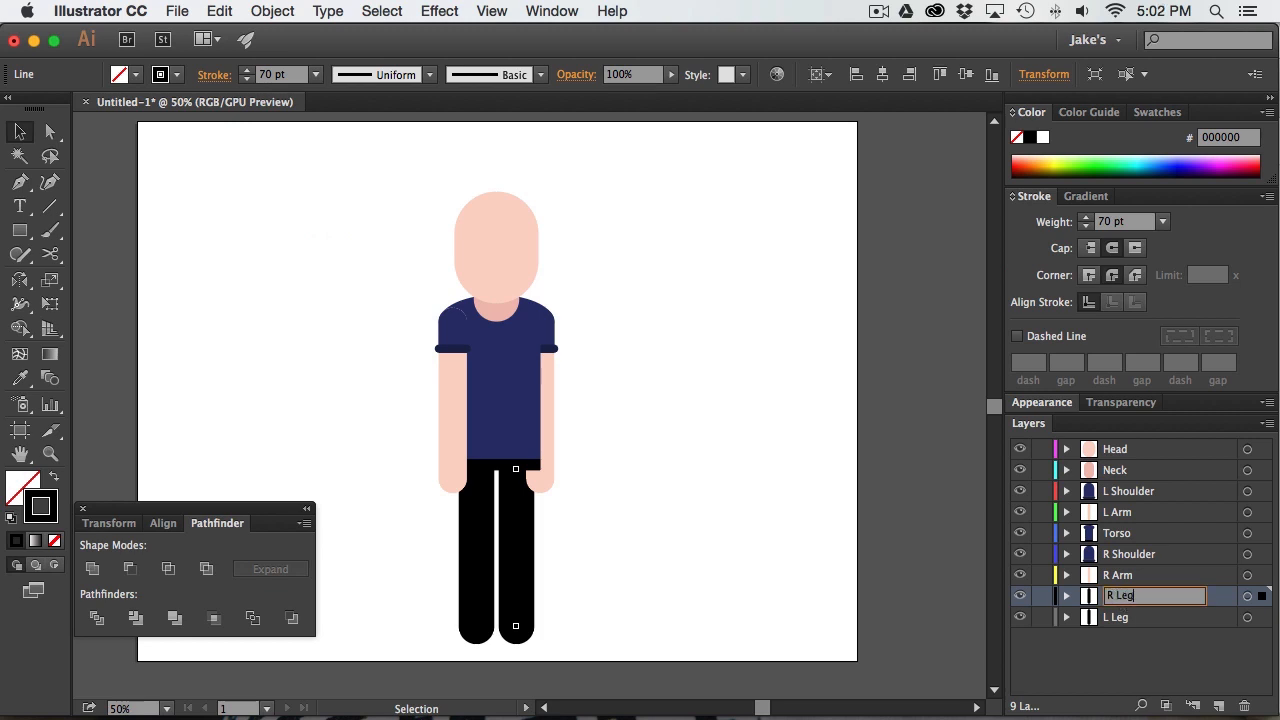
key(Return)
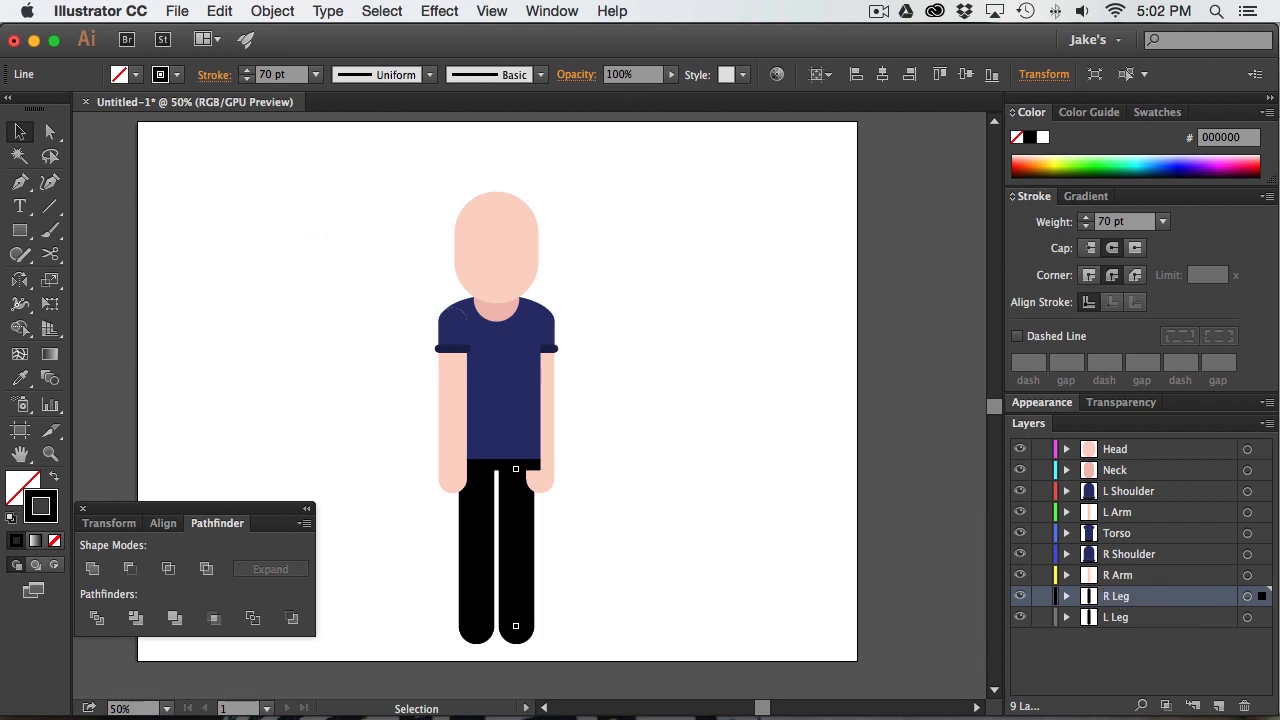
Move the R Leg and L Leg layers together to just below Torso, above the R Shoulder layer
shift+click(1160, 617)
drag(1158, 615, 1146, 554)
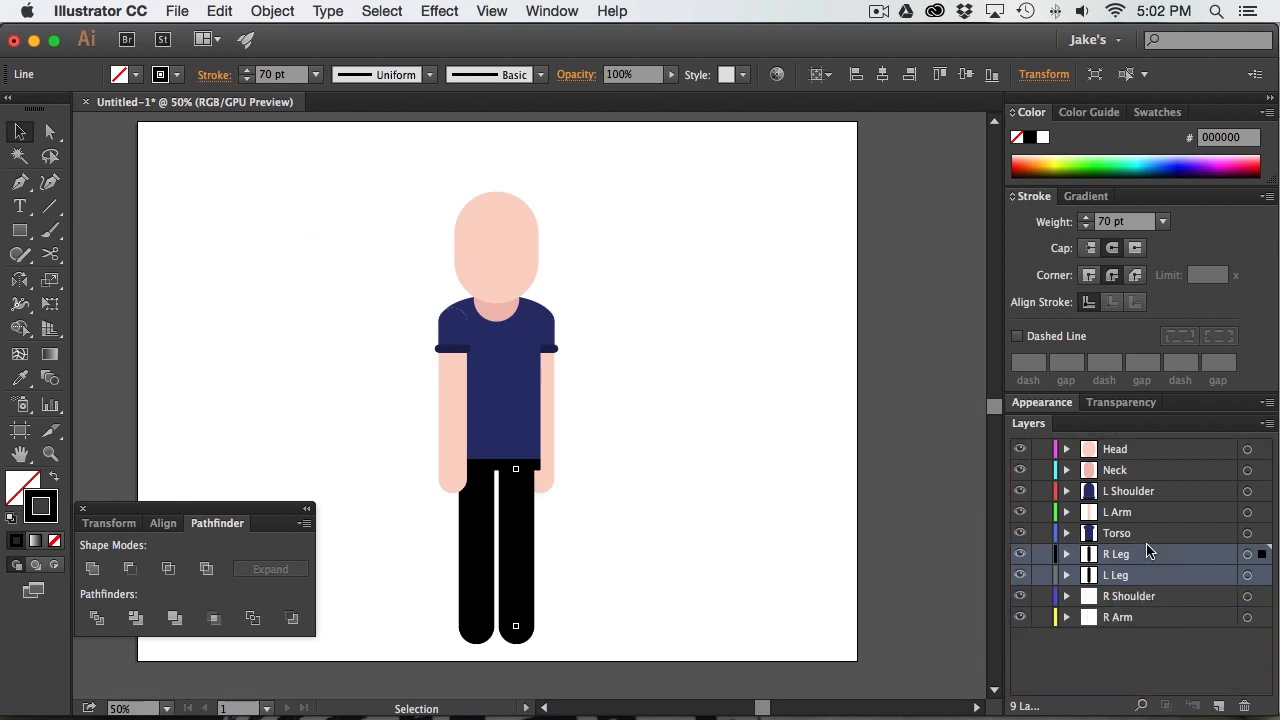
click(656, 487)
Duplicate the Head layer and rename the copy Ear
key(z)
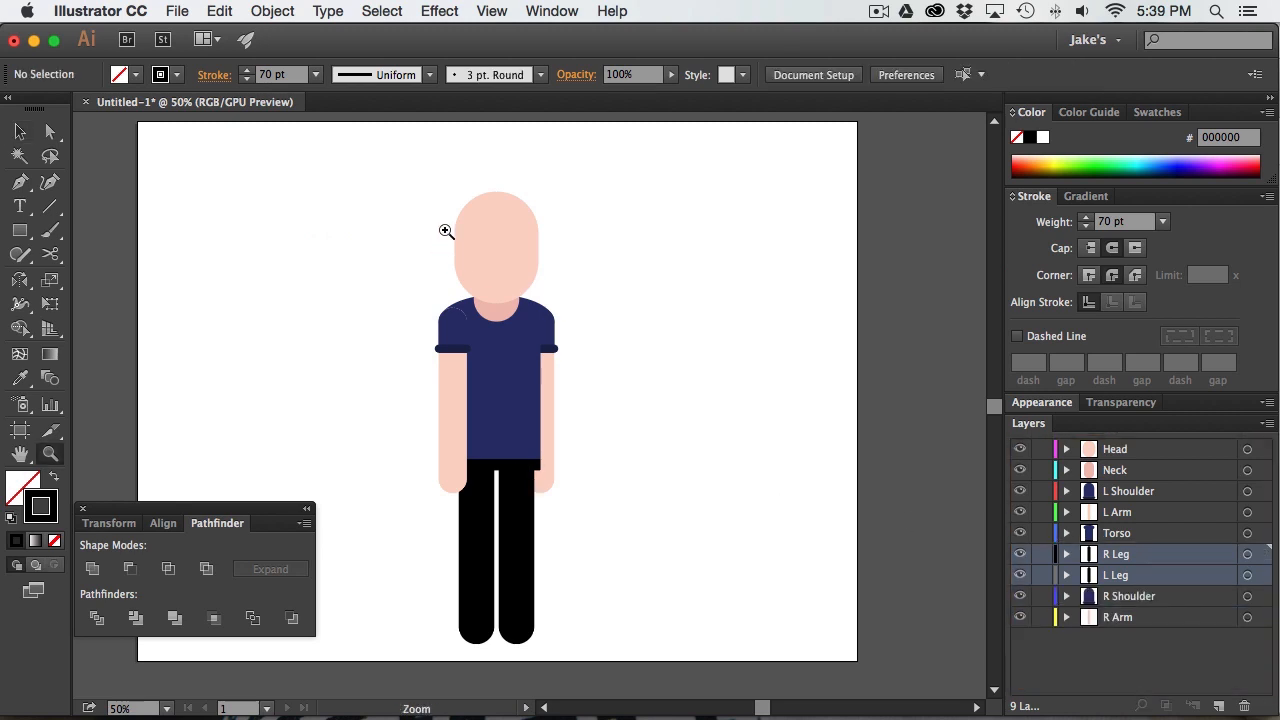
drag(445, 227, 703, 358)
key(v)
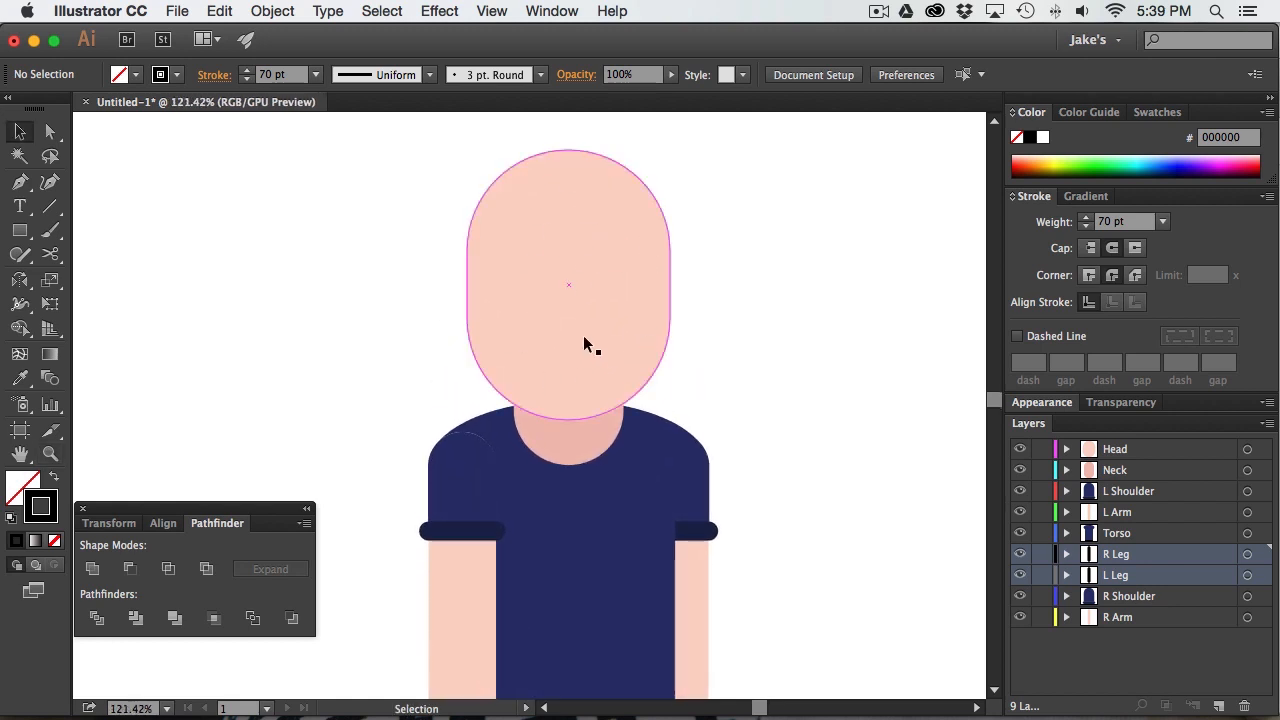
click(596, 262)
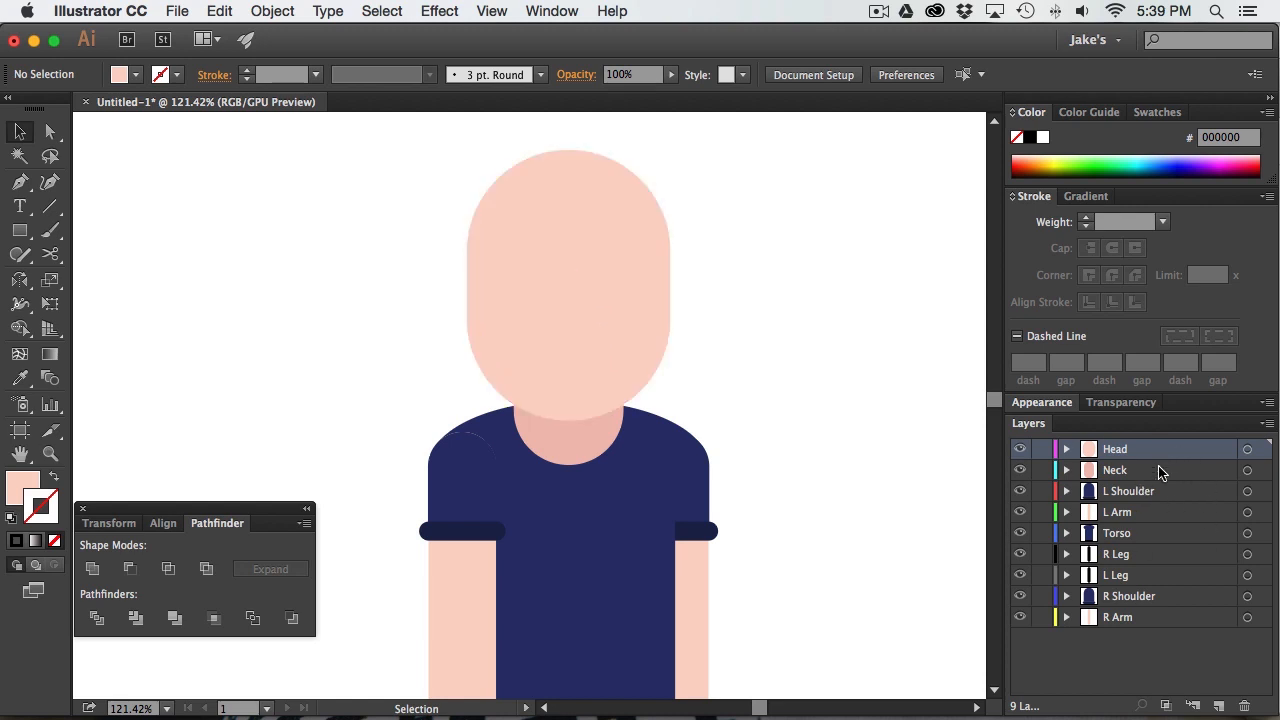
drag(1143, 451, 1220, 708)
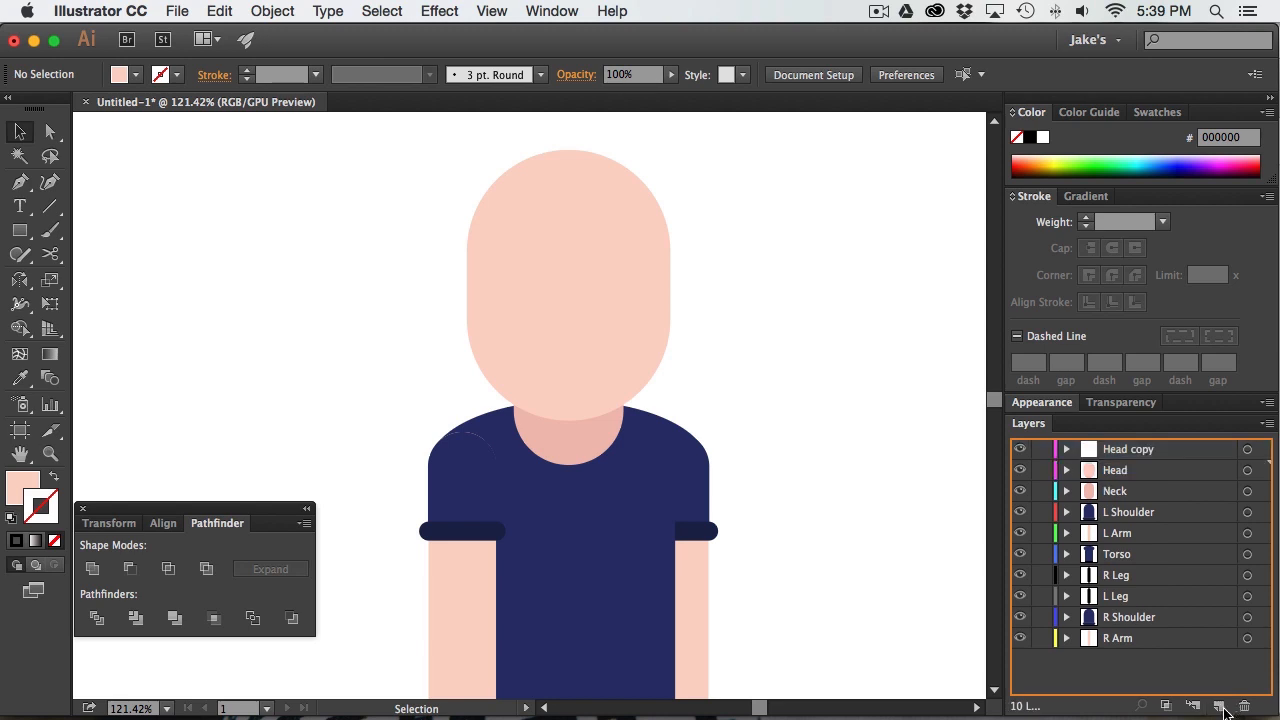
double_click(1128, 450)
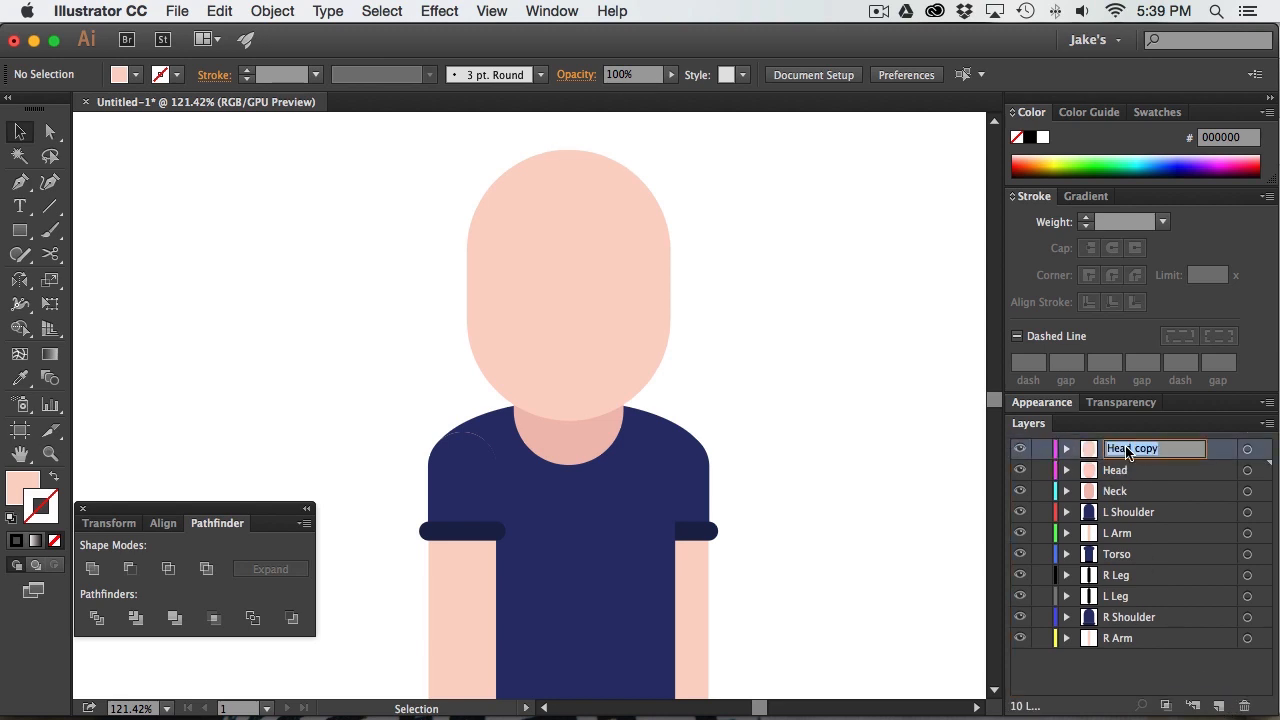
text(Ear)
key(Return)
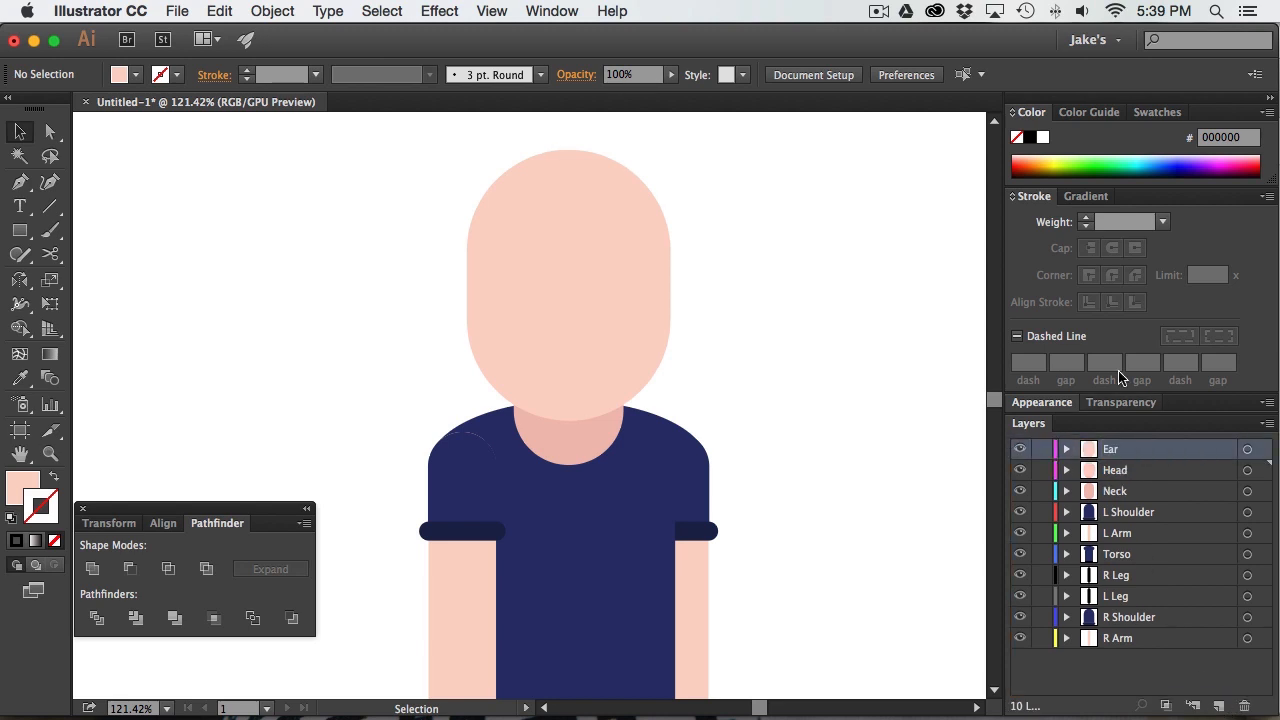
Scale the copied head shape down to a small, narrow ear and place it across the head's left edge
click(561, 199)
drag(670, 150, 535, 279)
drag(513, 343, 513, 346)
drag(506, 397, 486, 287)
drag(490, 249, 458, 300)
click(377, 238)
click(462, 288)
click(434, 289)
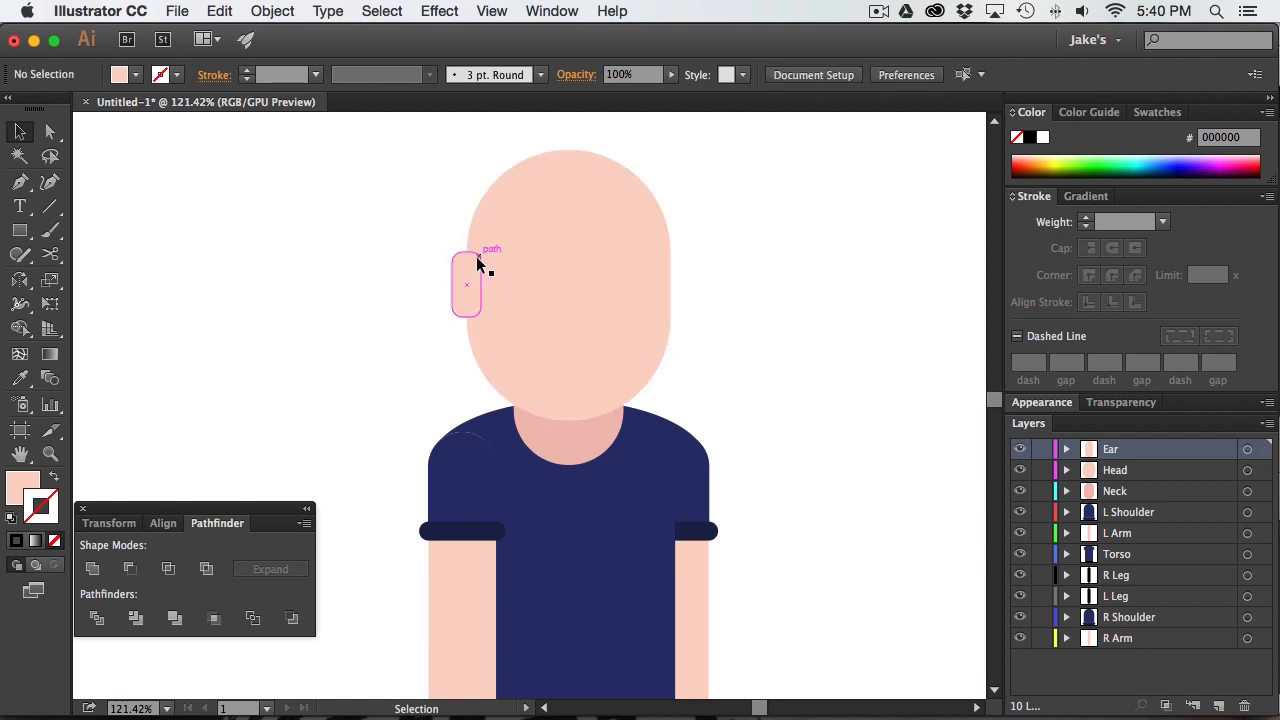
Examine the ear's rounded corners up close where it overlaps the head's edge
click(461, 311)
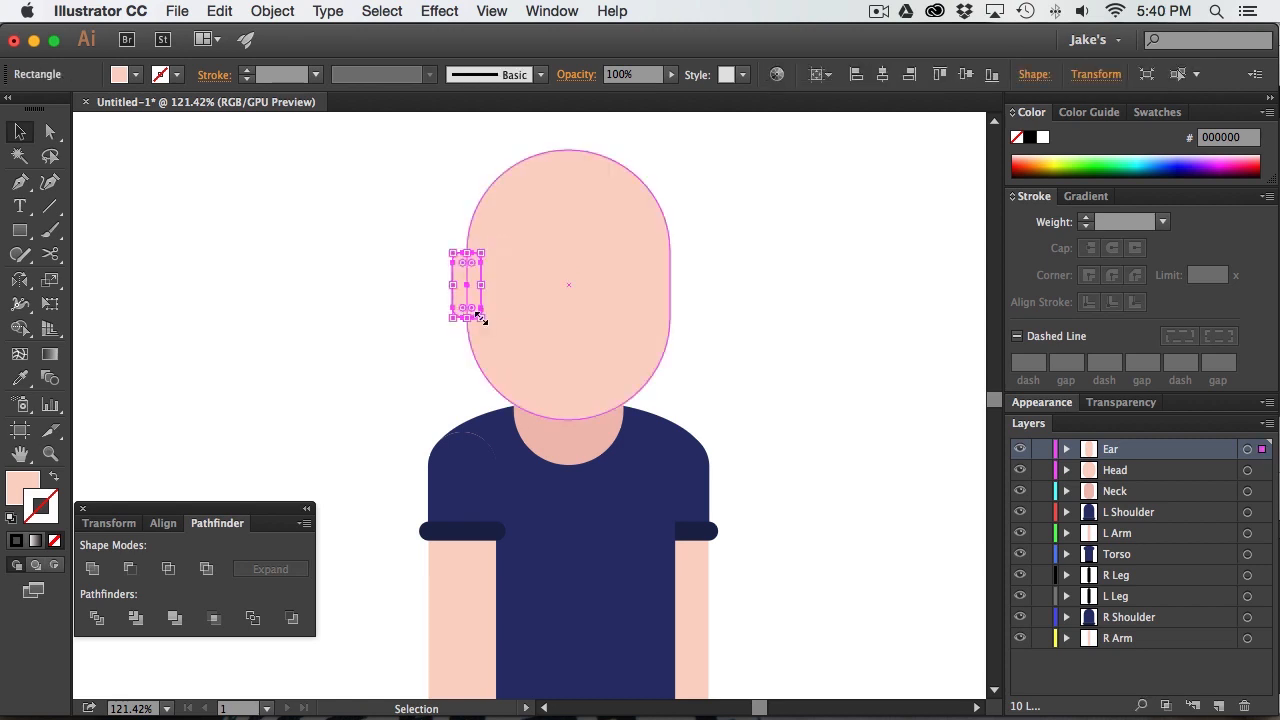
key(a)
drag(465, 311, 464, 309)
key(super+space)
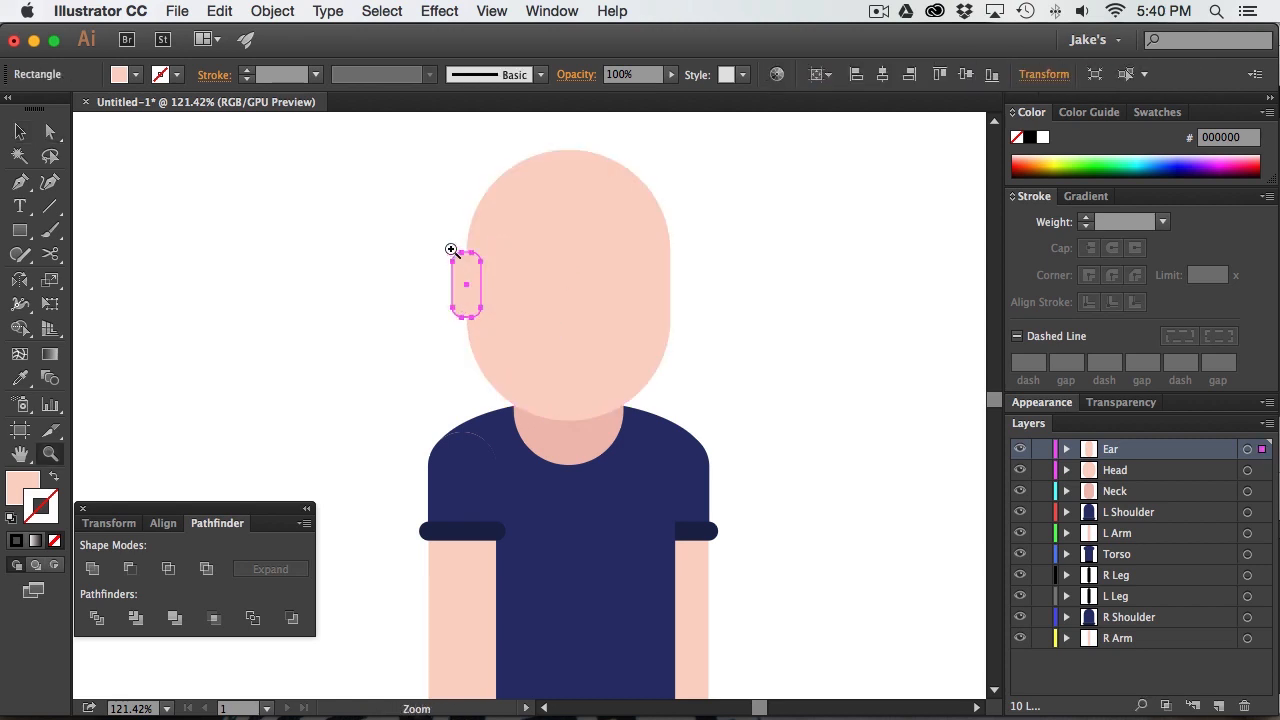
drag(436, 234, 557, 420)
drag(514, 311, 537, 326)
key(v)
click(444, 265)
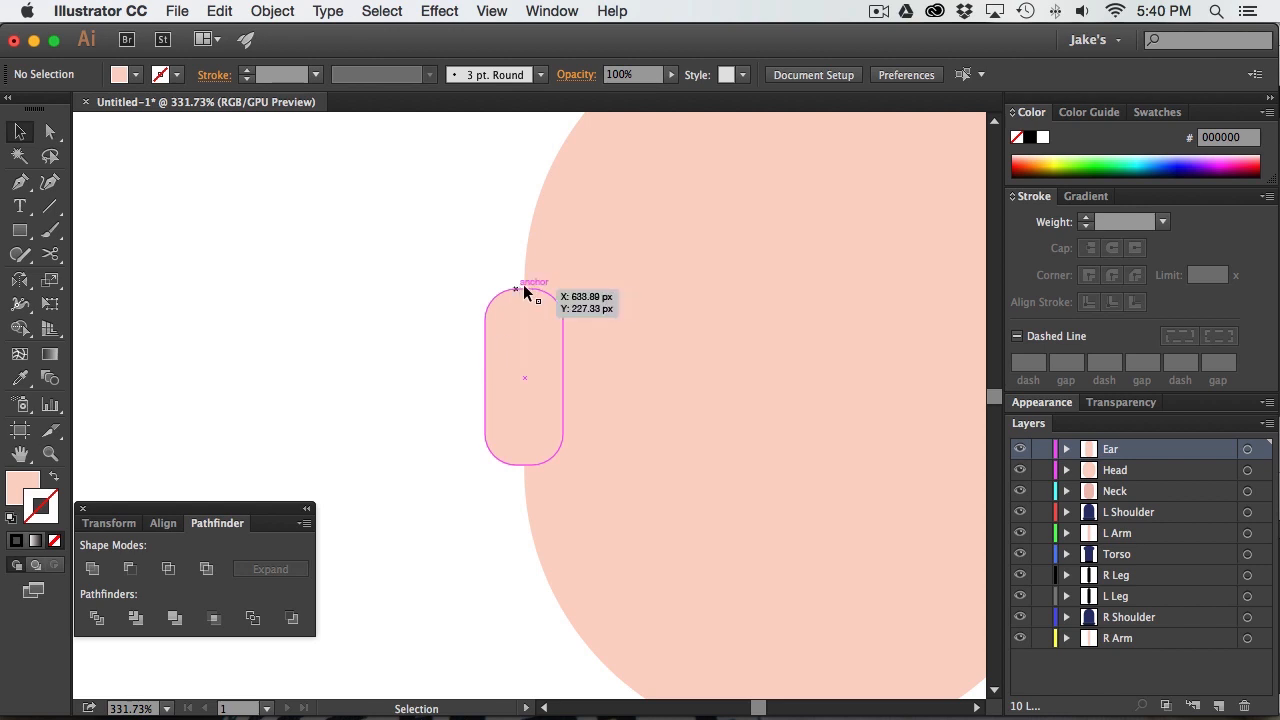
key(super+space)
key(z)
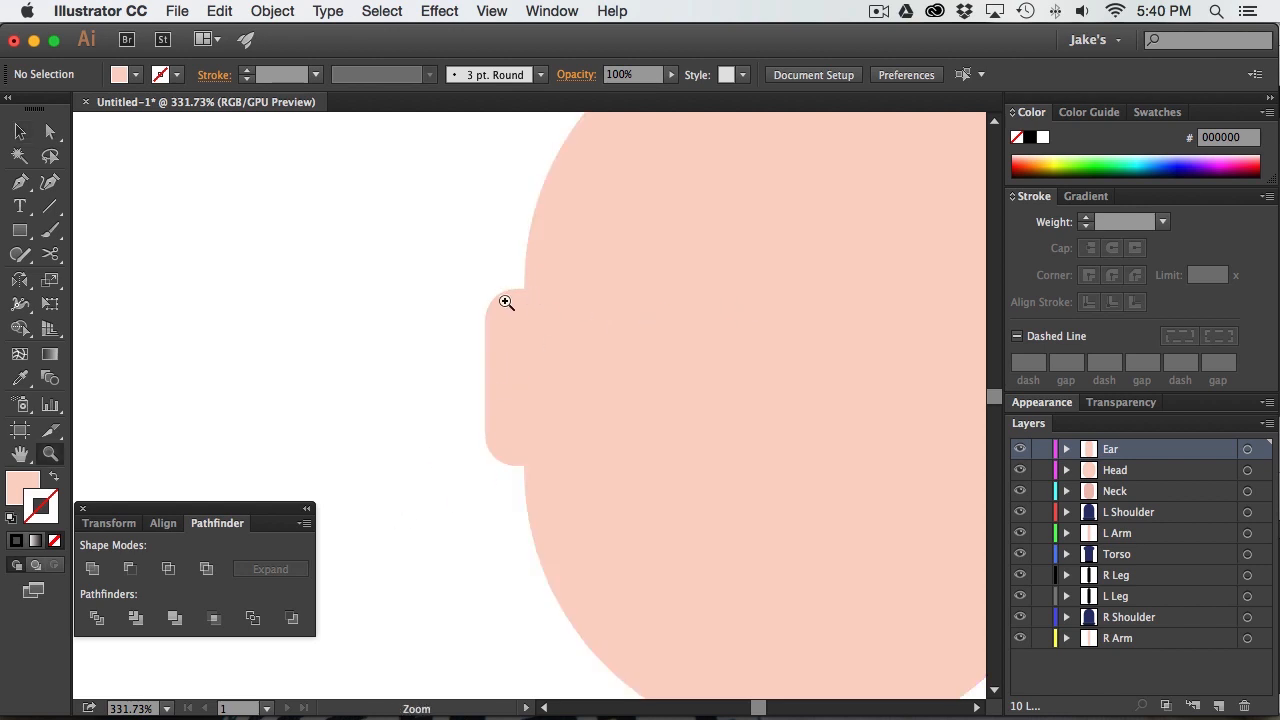
alt+click(731, 406)
alt+click(501, 420)
alt+click(501, 420)
alt+click(501, 420)
key(v)
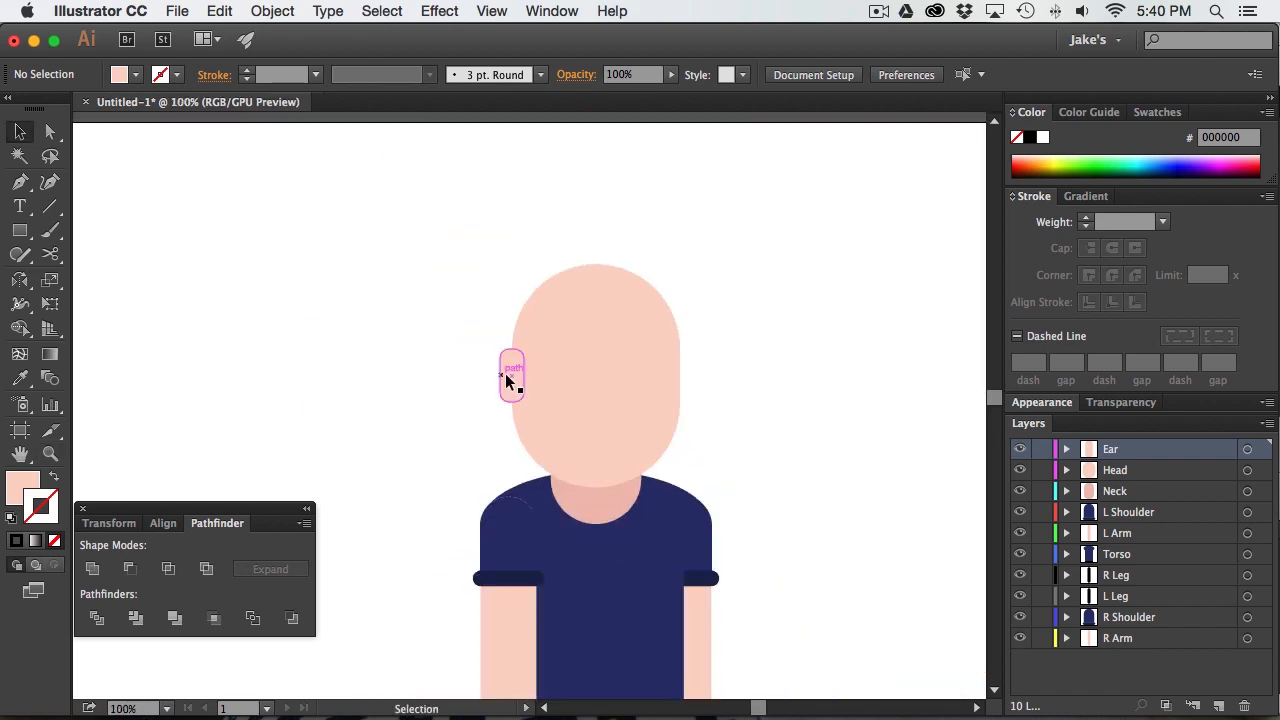
Nudge the ear slightly upward along the side of the head
click(508, 383)
key(super+shift+a)
click(510, 386)
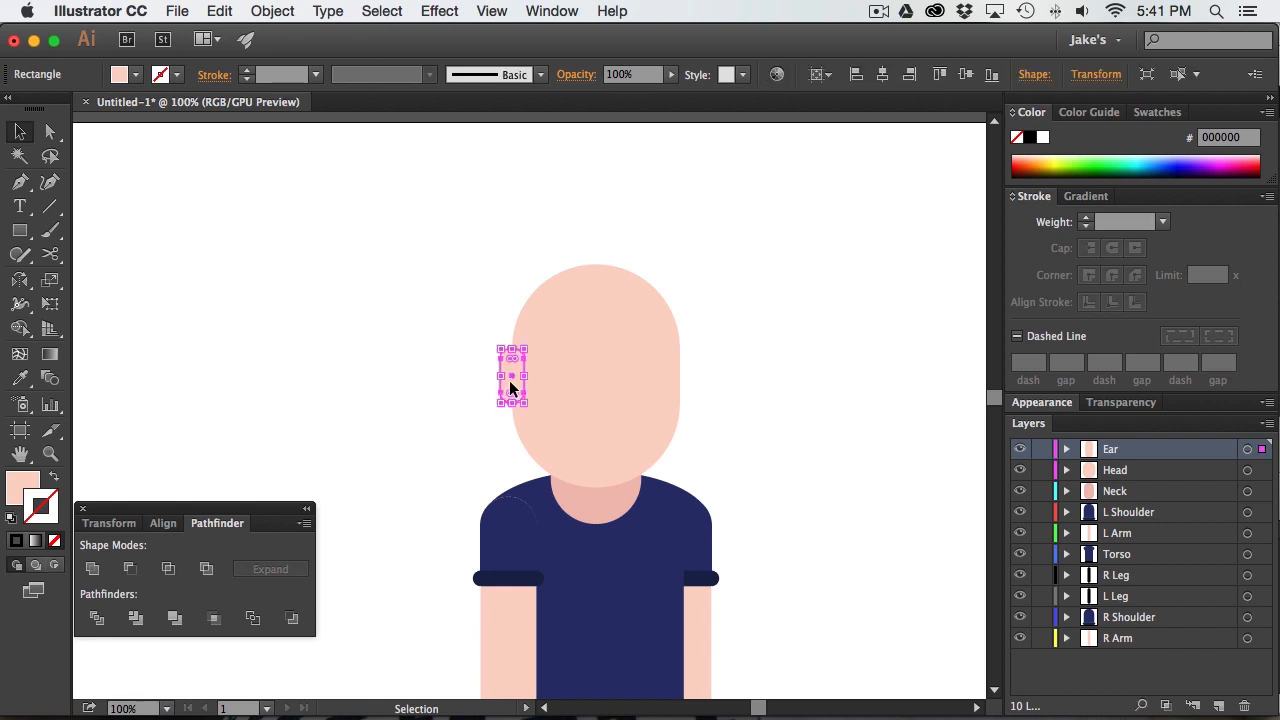
key(Up)
key(Up)
key(Up)
key(Up)
key(Up)
key(Up)
key(Up)
key(Up)
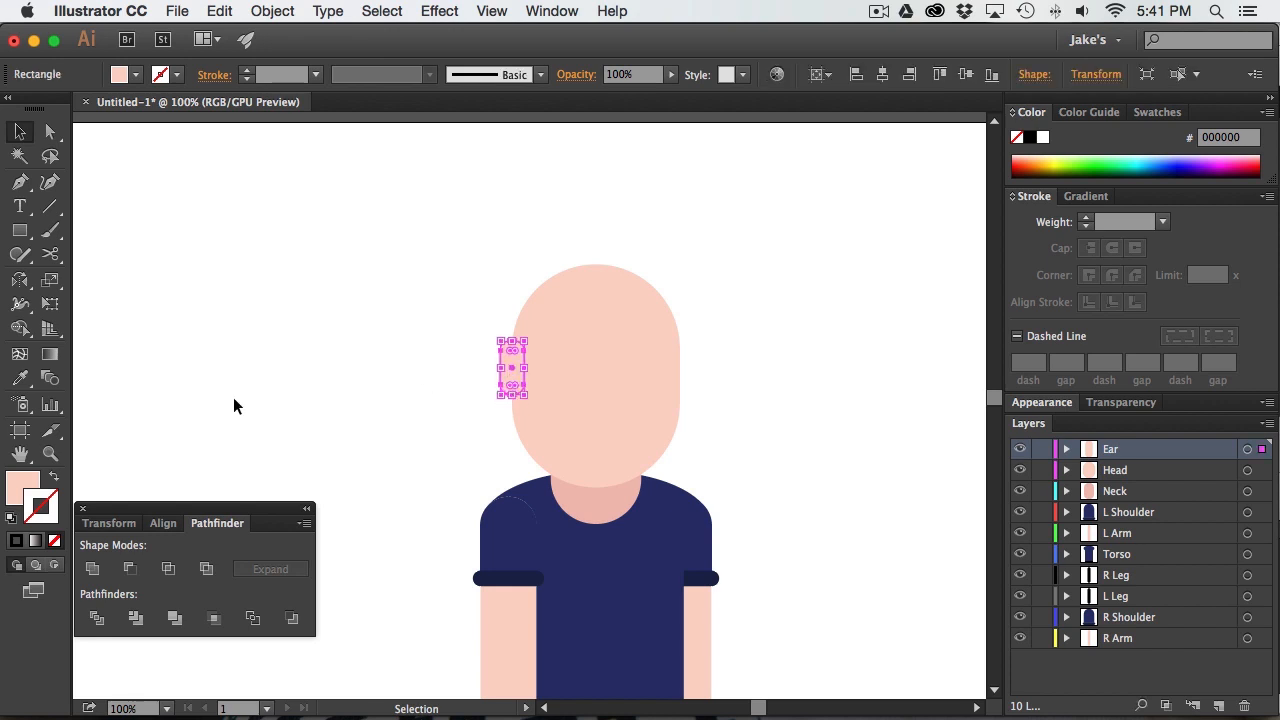
click(380, 335)
Duplicate the Head layer again and rename the copy Hair
drag(641, 423, 643, 399)
key(z)
alt+click(612, 403)
drag(601, 459, 628, 408)
click(614, 366)
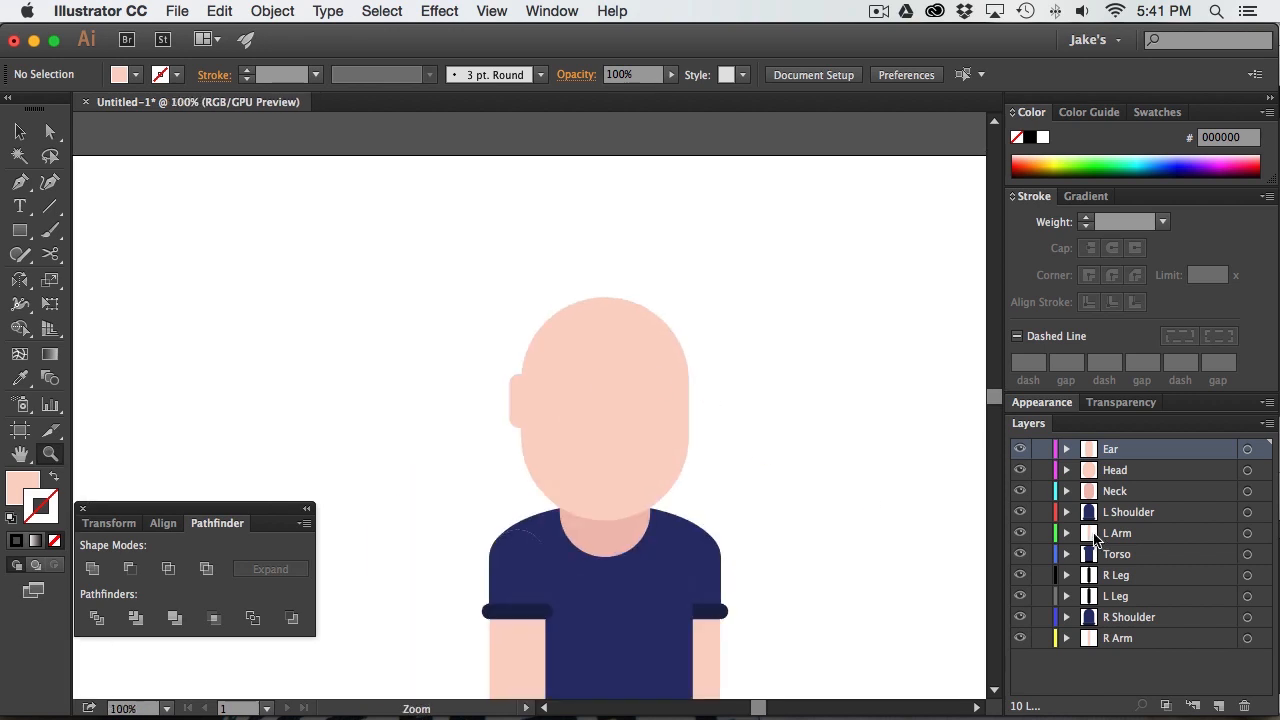
key(v)
click(597, 462)
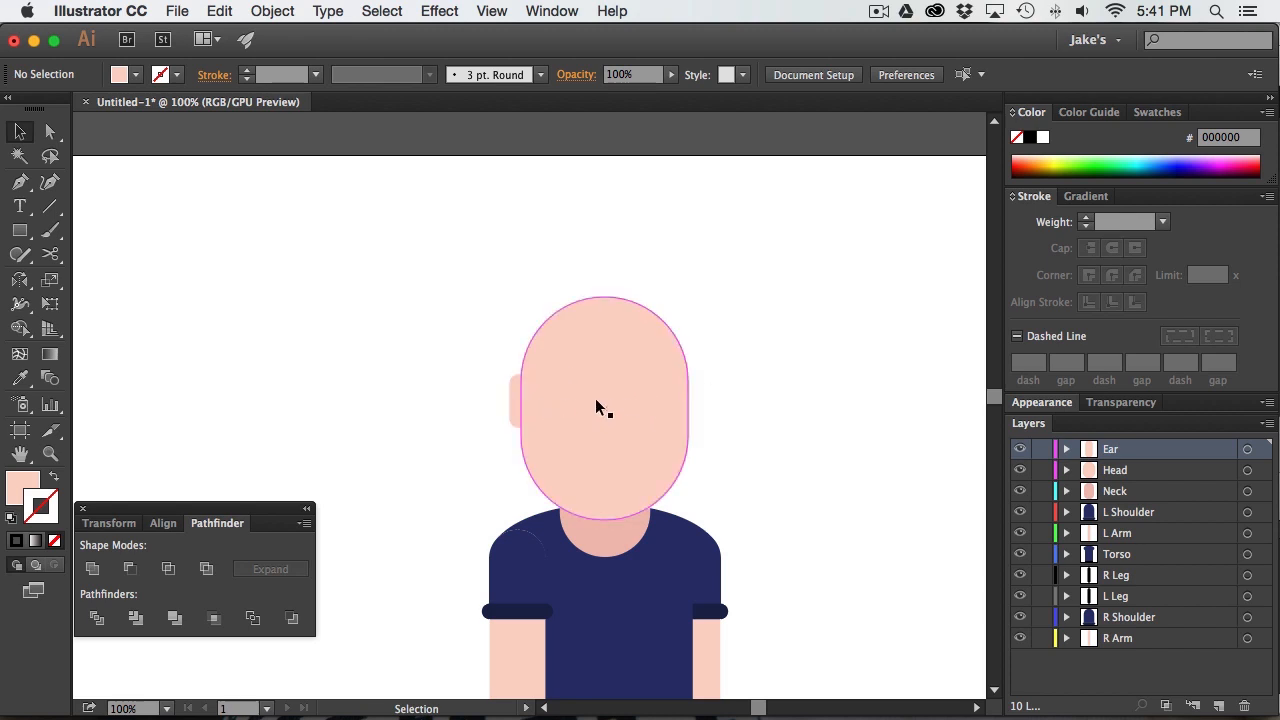
drag(1155, 473, 1218, 707)
double_click(1130, 472)
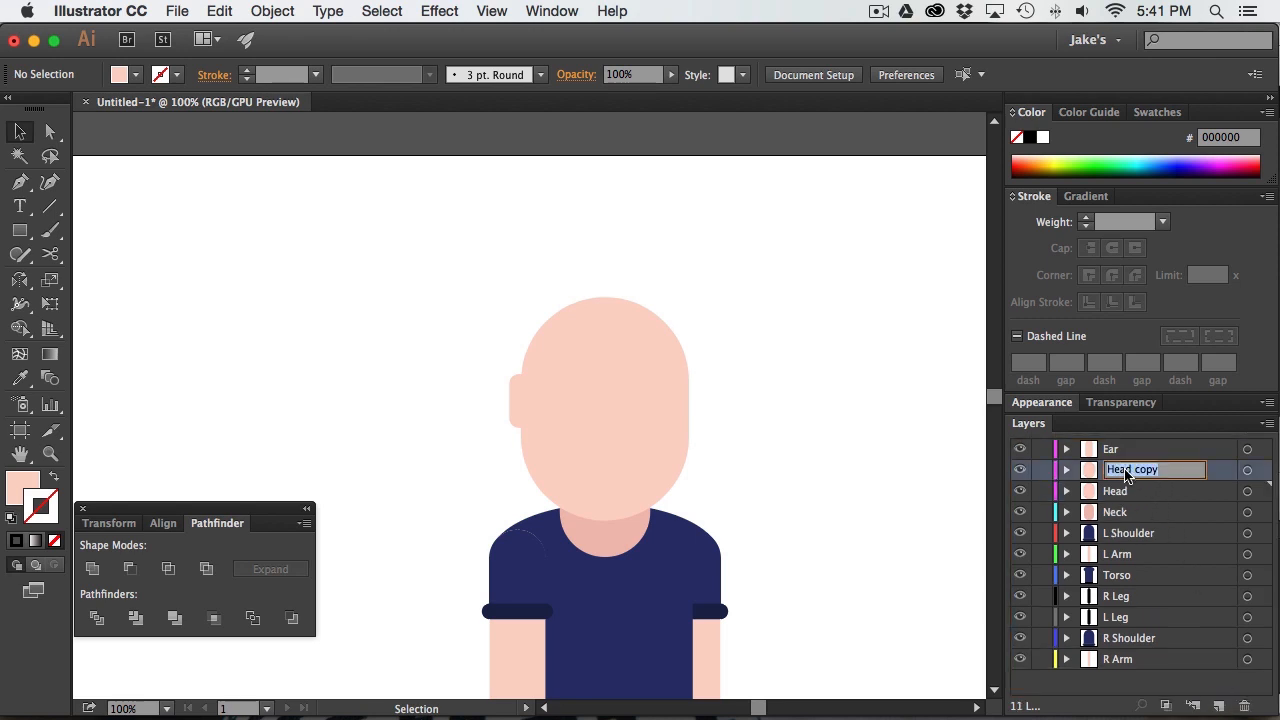
text(Hair)
key(Return)
Fill the shape on the Hair layer with dark brown, 3F2924
click(643, 414)
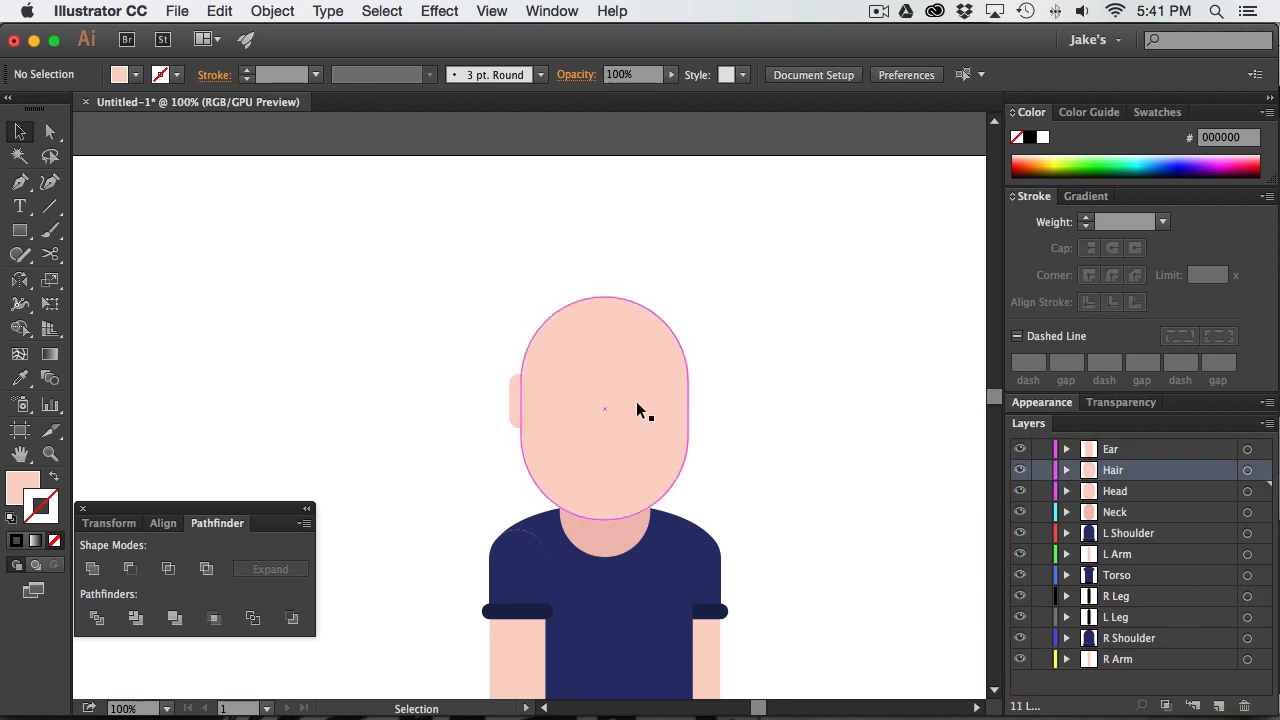
double_click(12, 486)
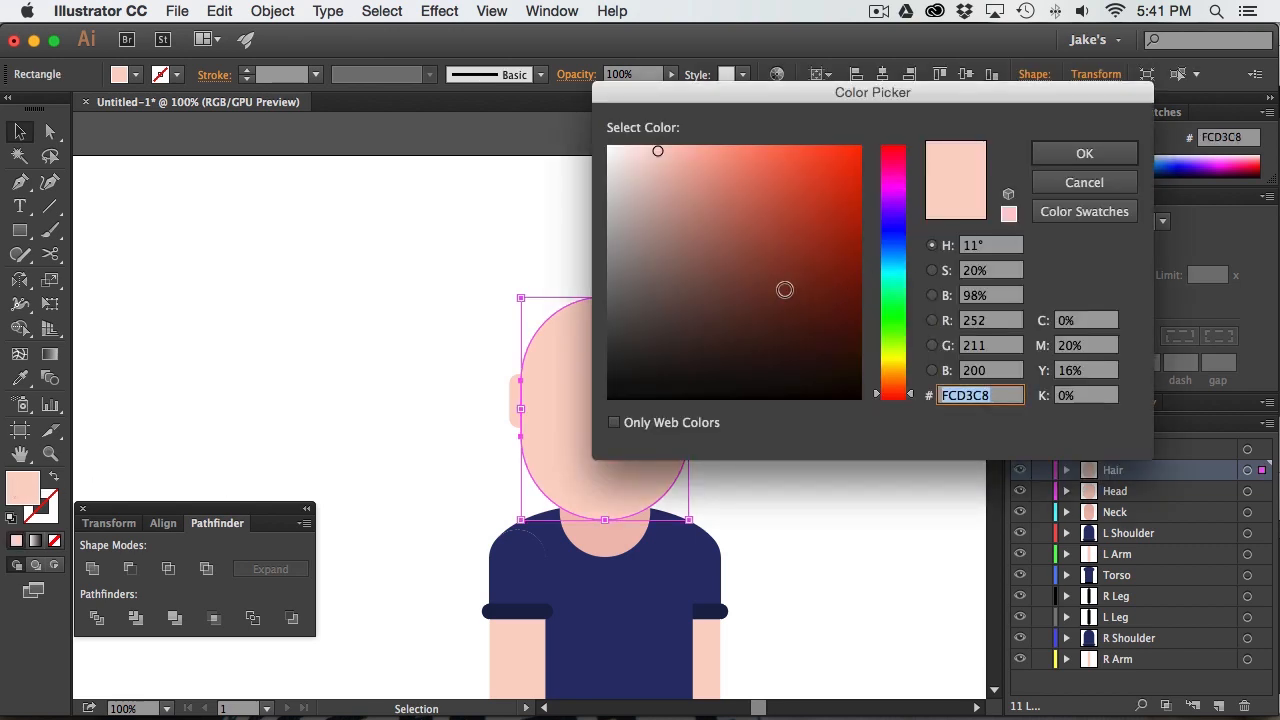
click(737, 300)
click(754, 337)
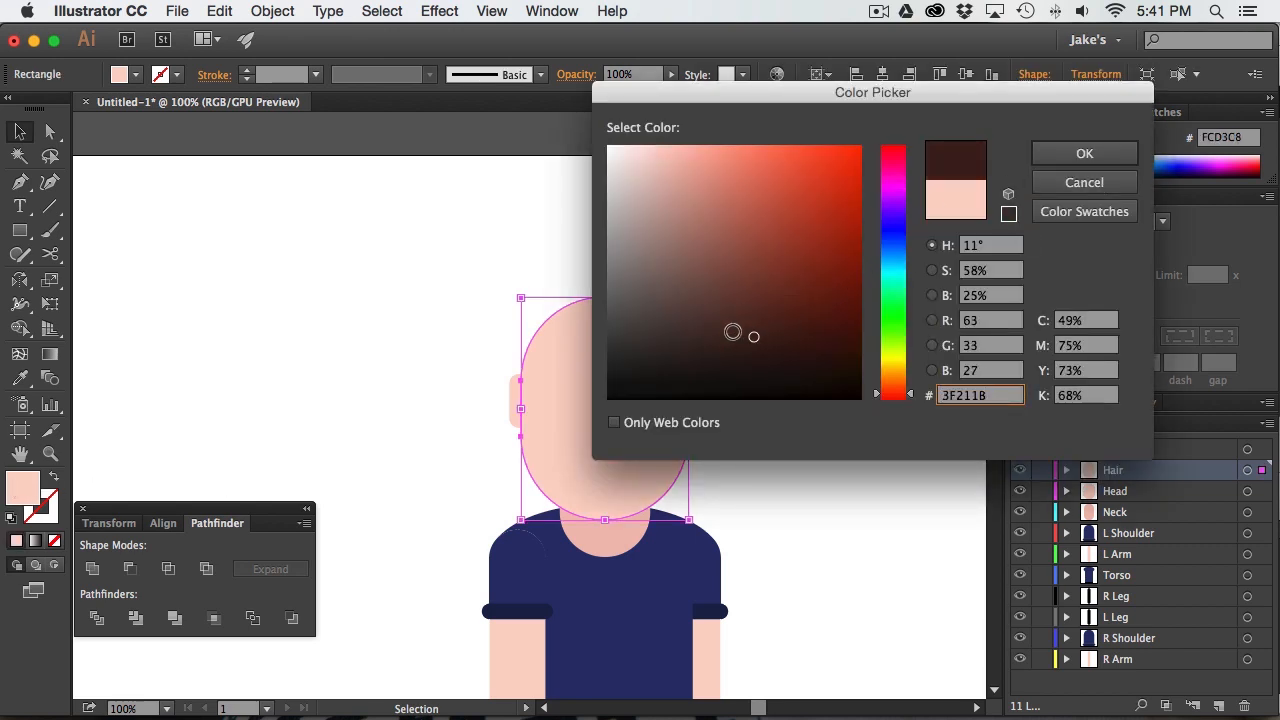
click(720, 337)
click(1082, 154)
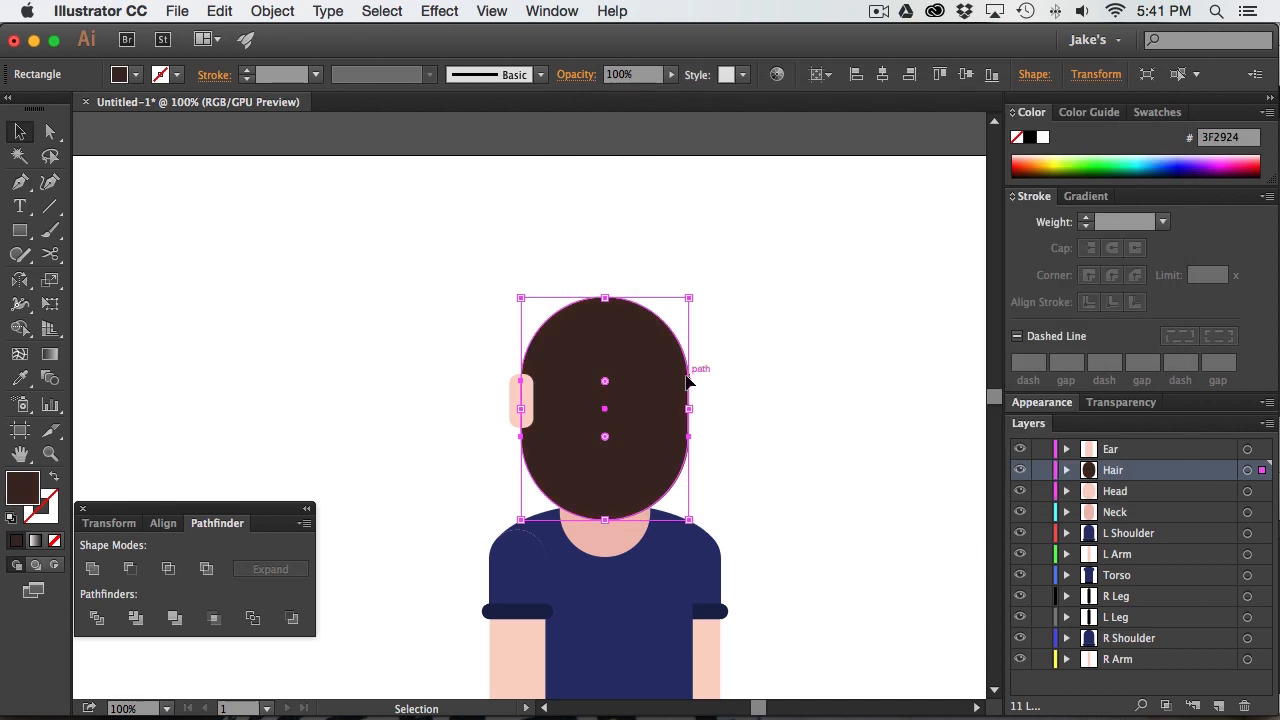
Isolate the hair shape and delete its bottommost anchor point, cutting away the rounded part over the lower face
double_click(654, 404)
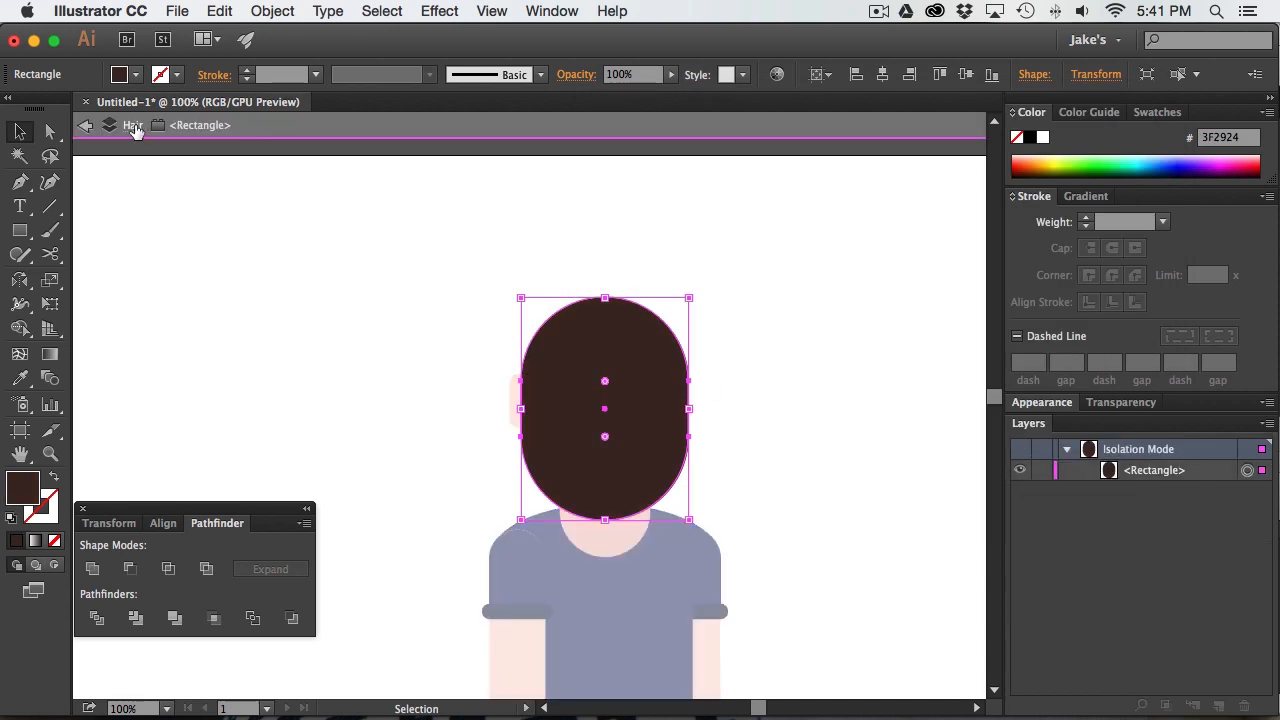
click(531, 599)
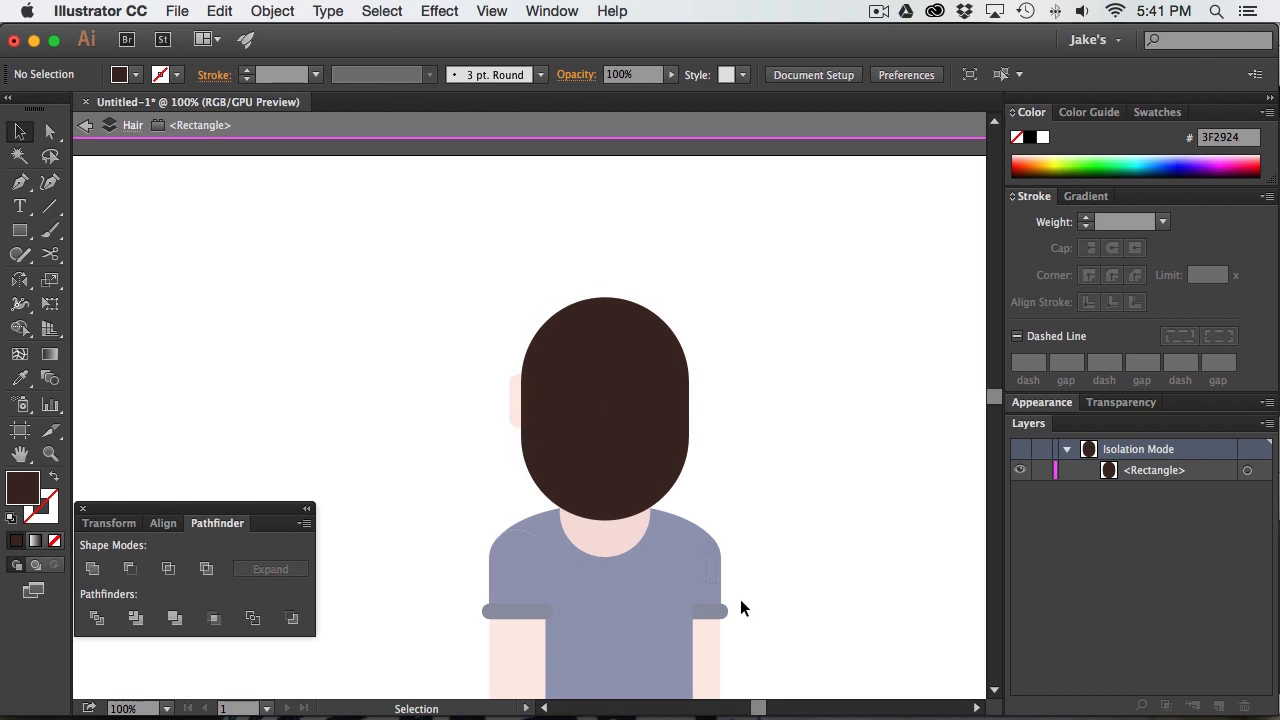
click(50, 131)
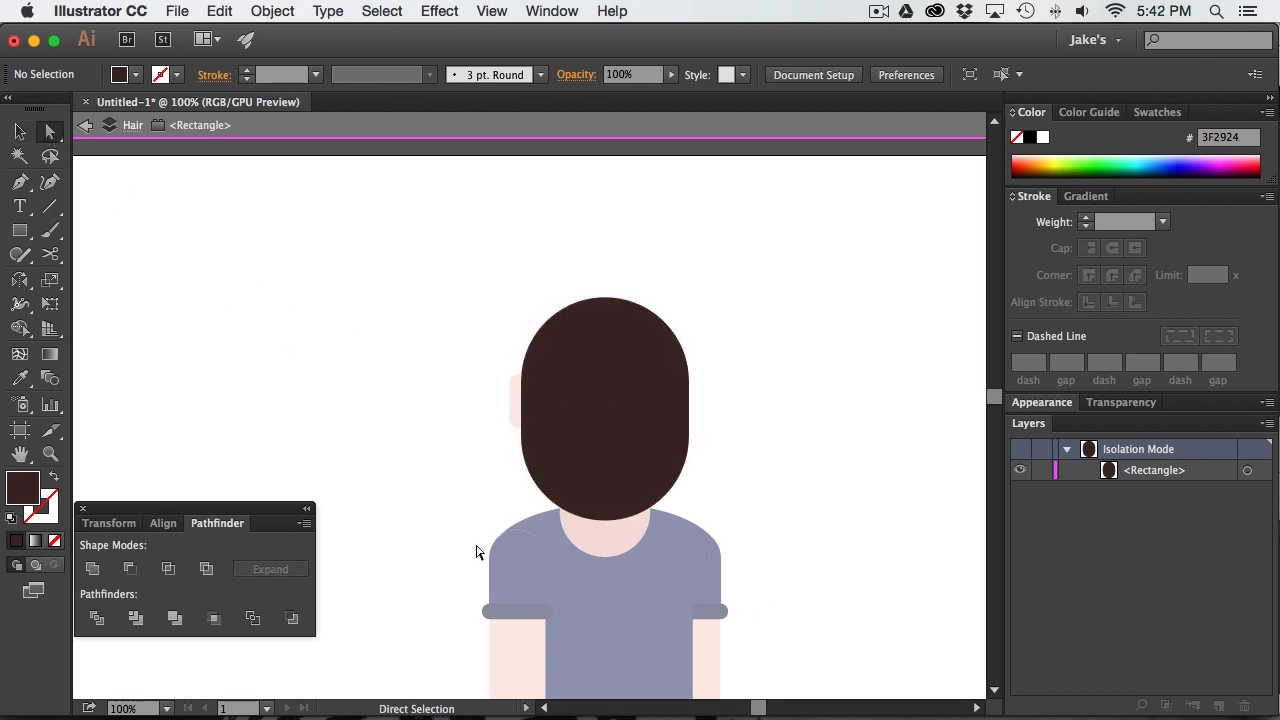
click(605, 520)
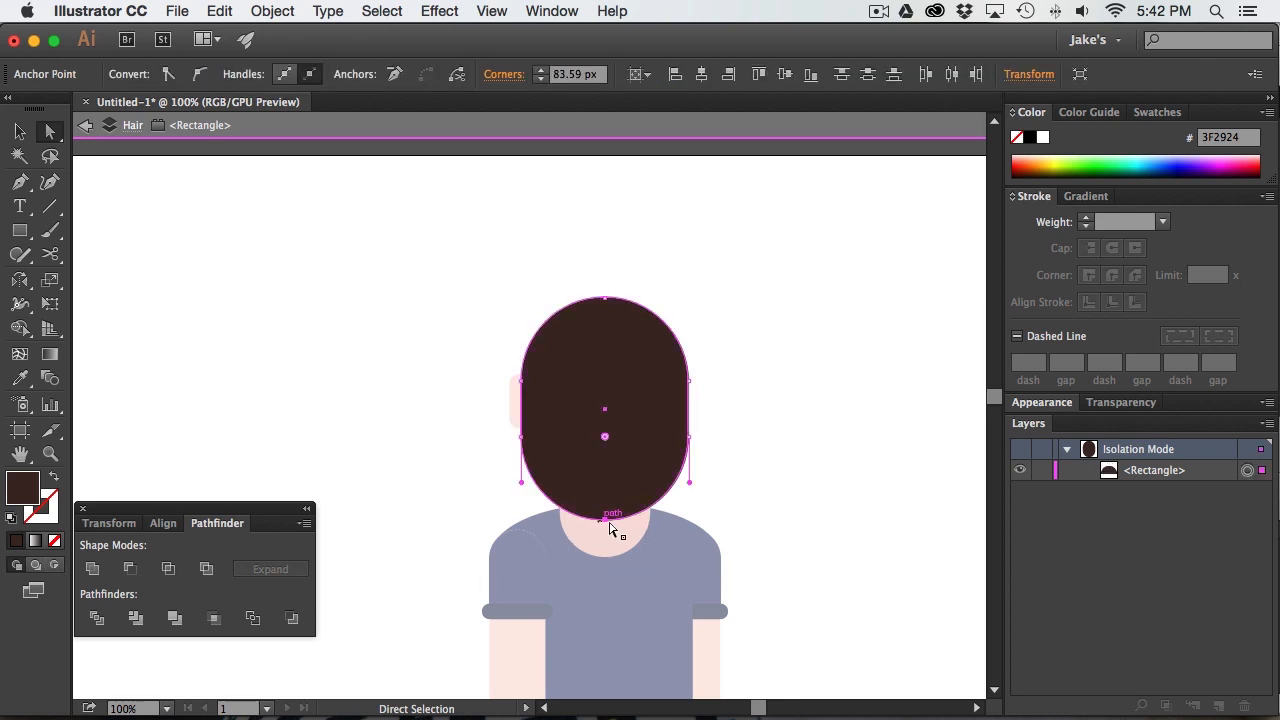
key(Delete)
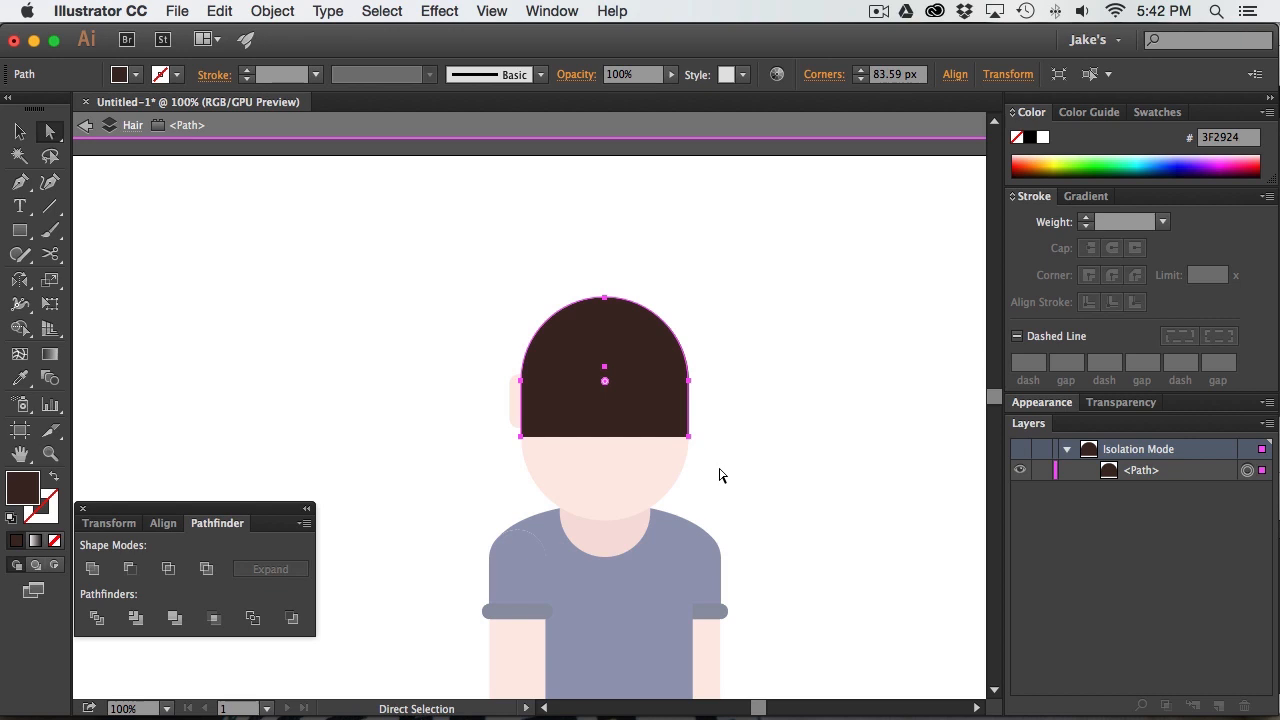
Raise the hair's two lower corner points to mid-head height and join them with a straight closing edge
drag(494, 437, 494, 437)
drag(520, 436, 521, 408)
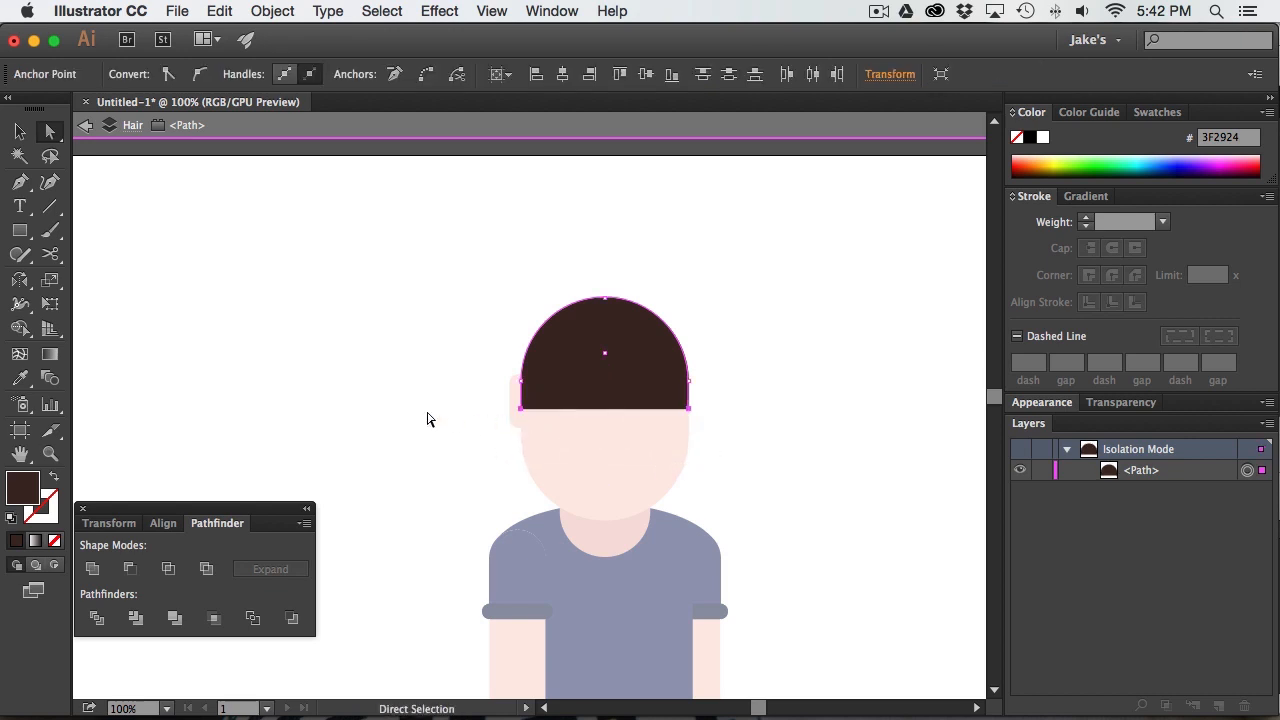
click(563, 412)
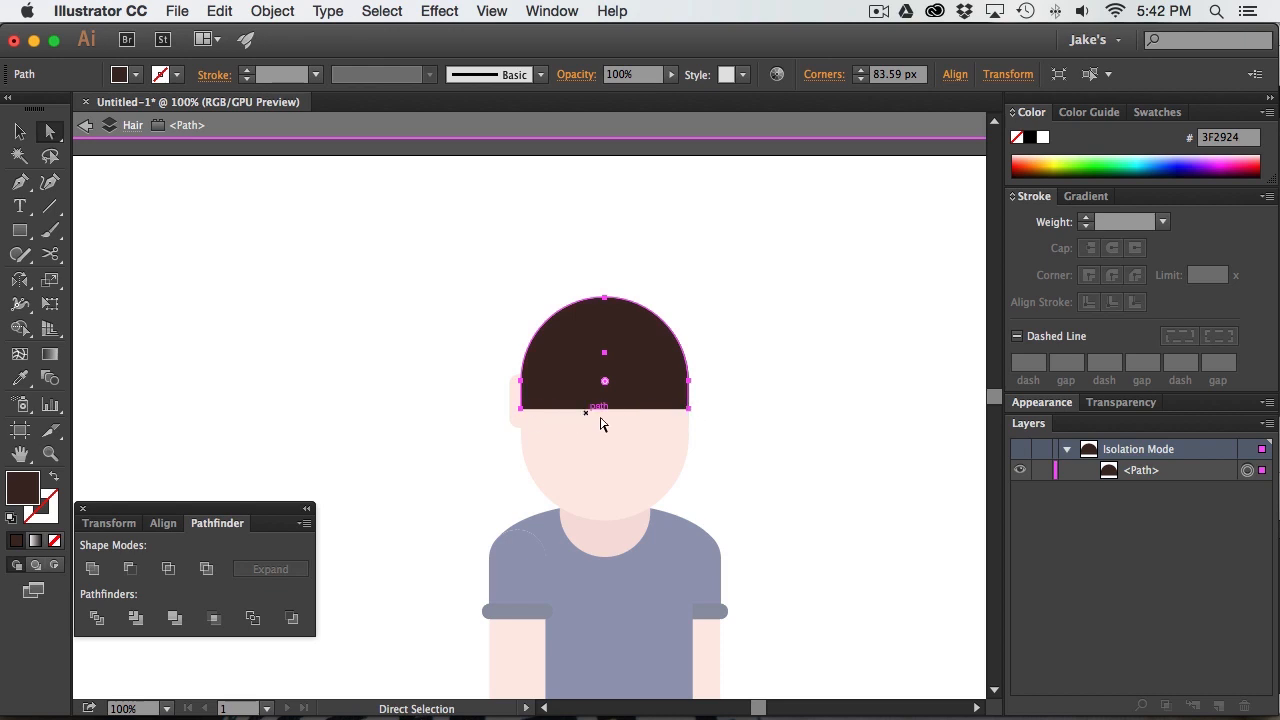
drag(712, 402, 495, 436)
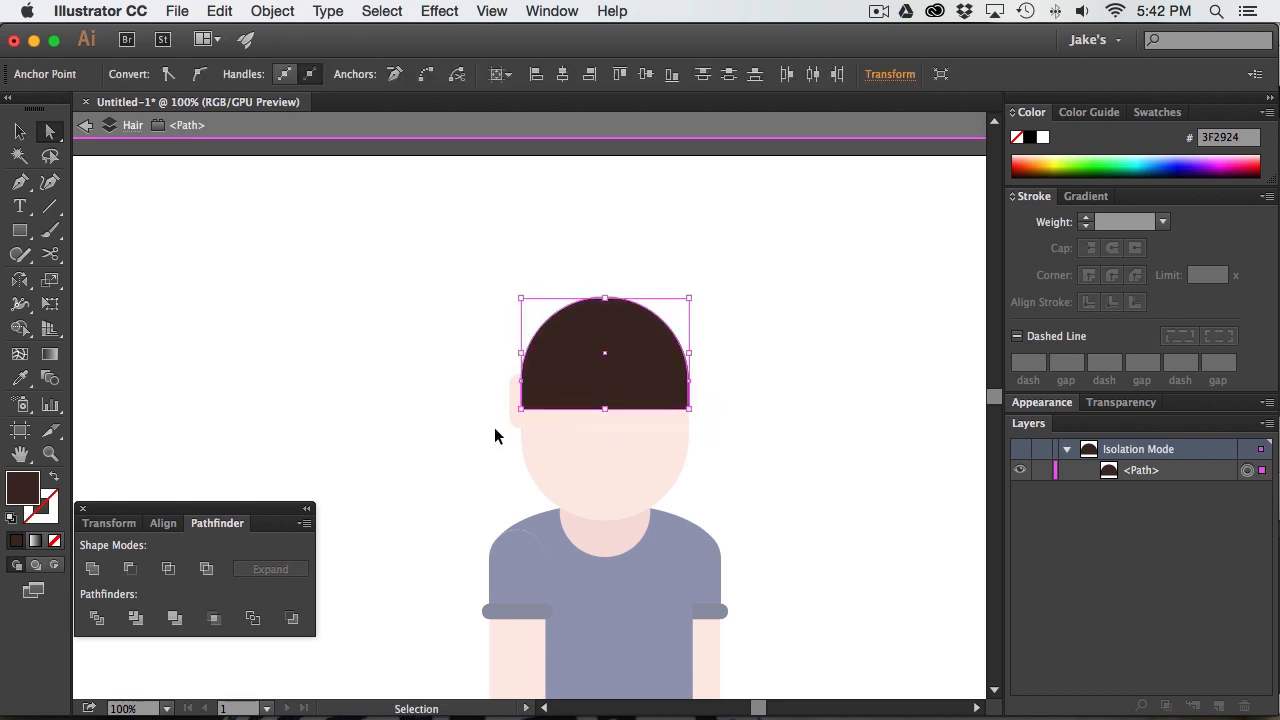
key(super+j)
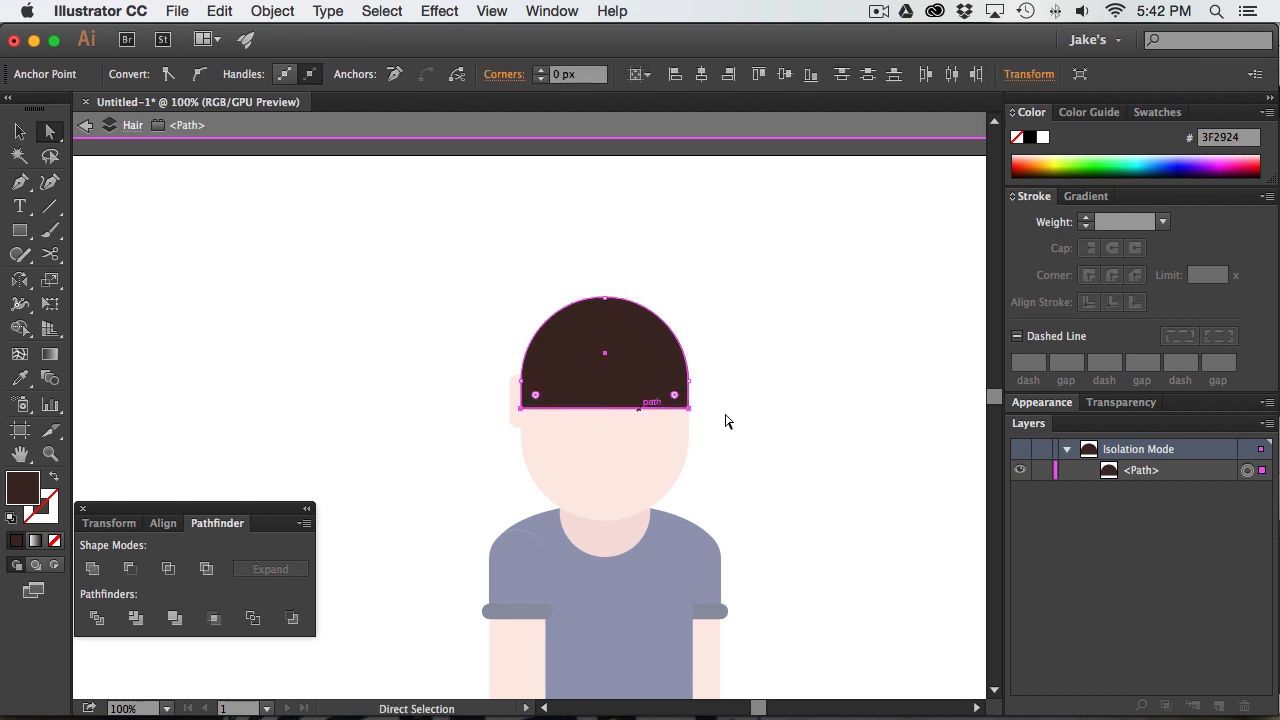
double_click(800, 327)
key(v)
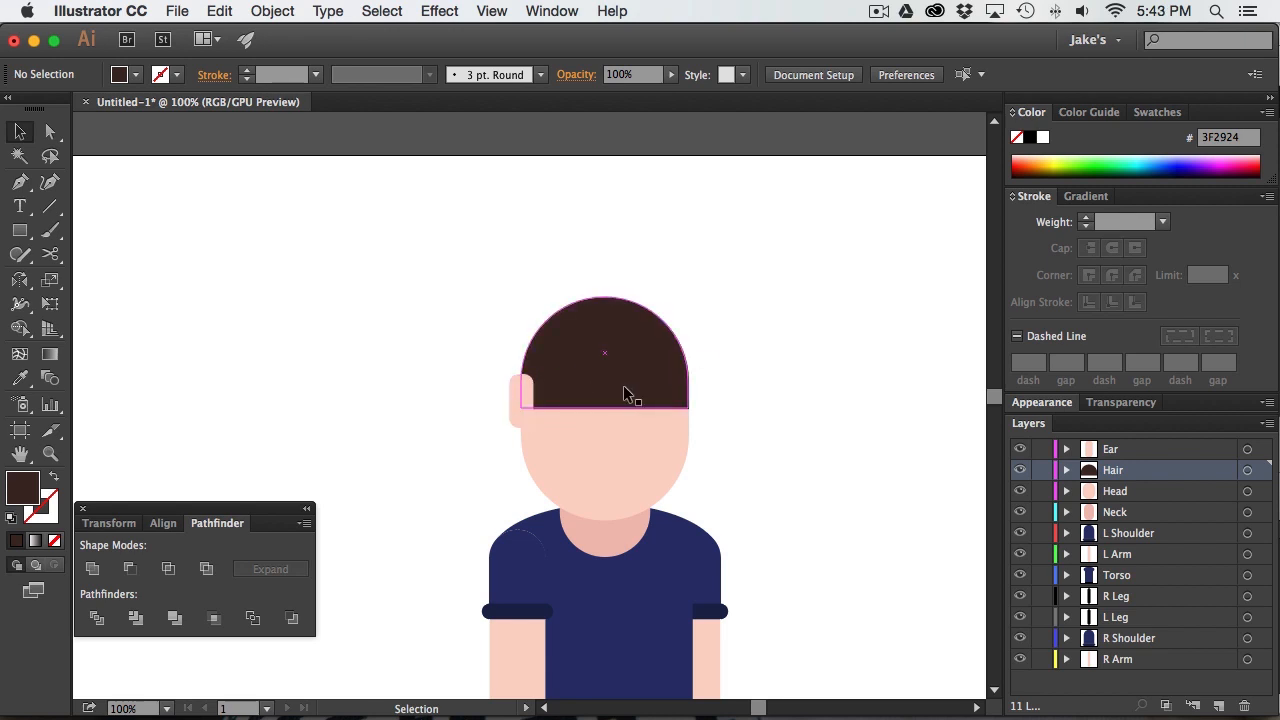
Draw a circle over the forehead and centre it on the hair's lower edge, slightly toward the side opposite the ear
key(l)
mouse_move(569, 374)
mouse_down()
mouse_move(601, 387)
mouse_move(664, 469)
mouse_up()
key(v)
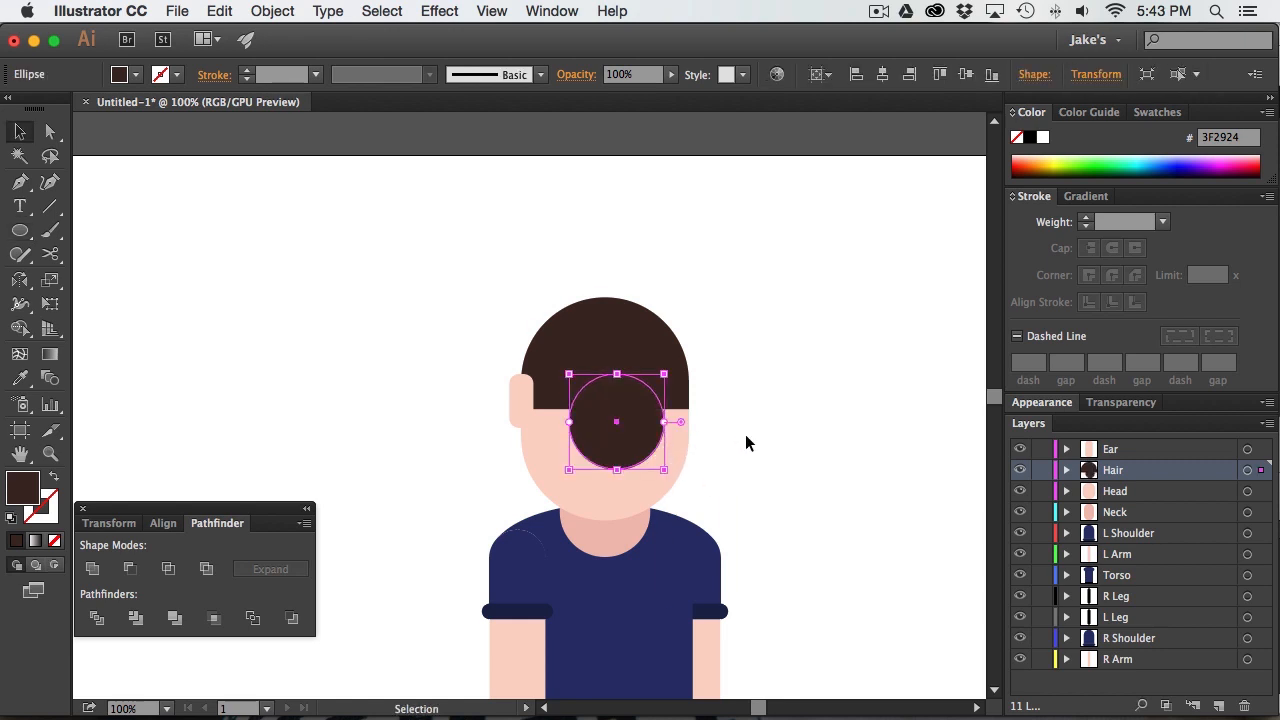
click(749, 443)
drag(586, 429, 576, 418)
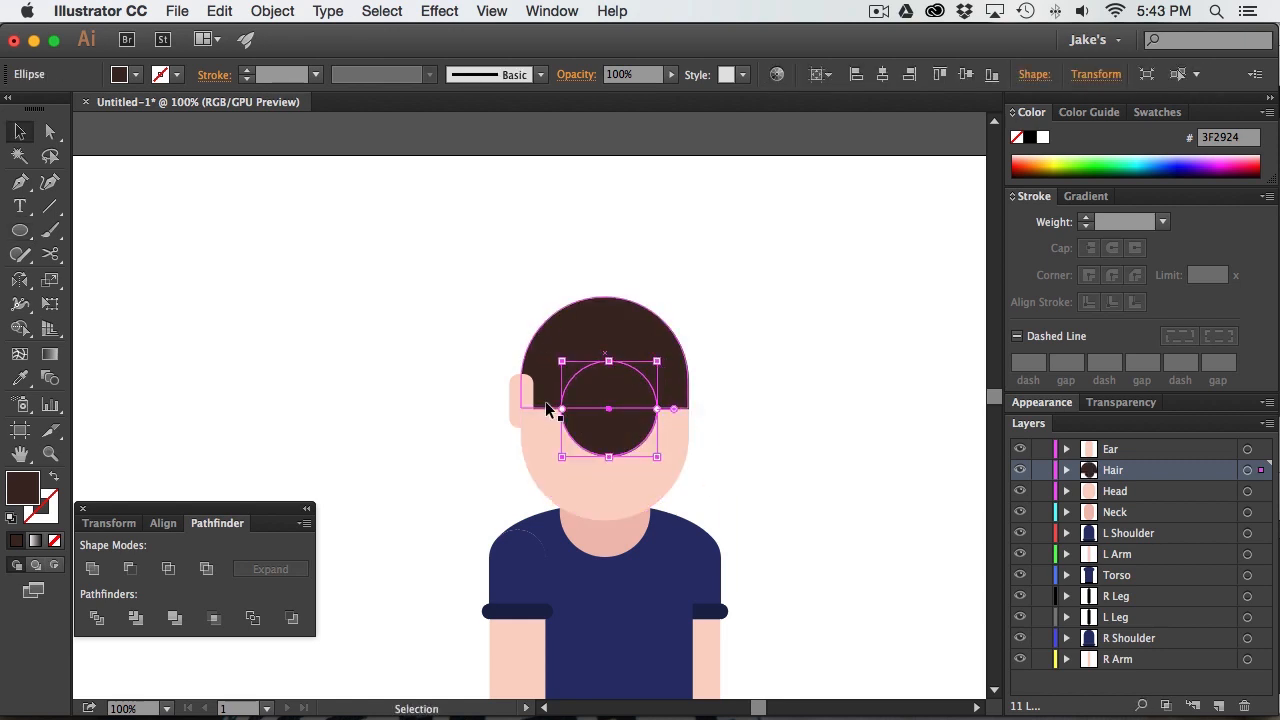
click(543, 347)
click(633, 432)
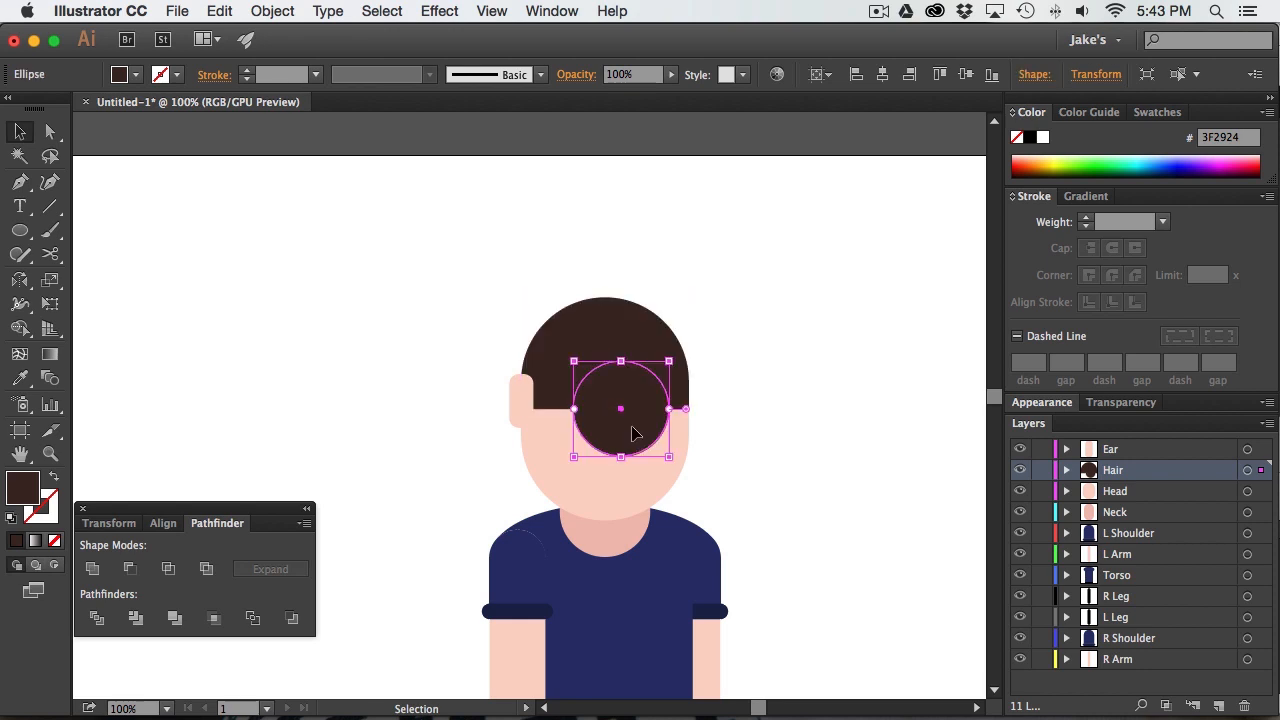
key(Right)
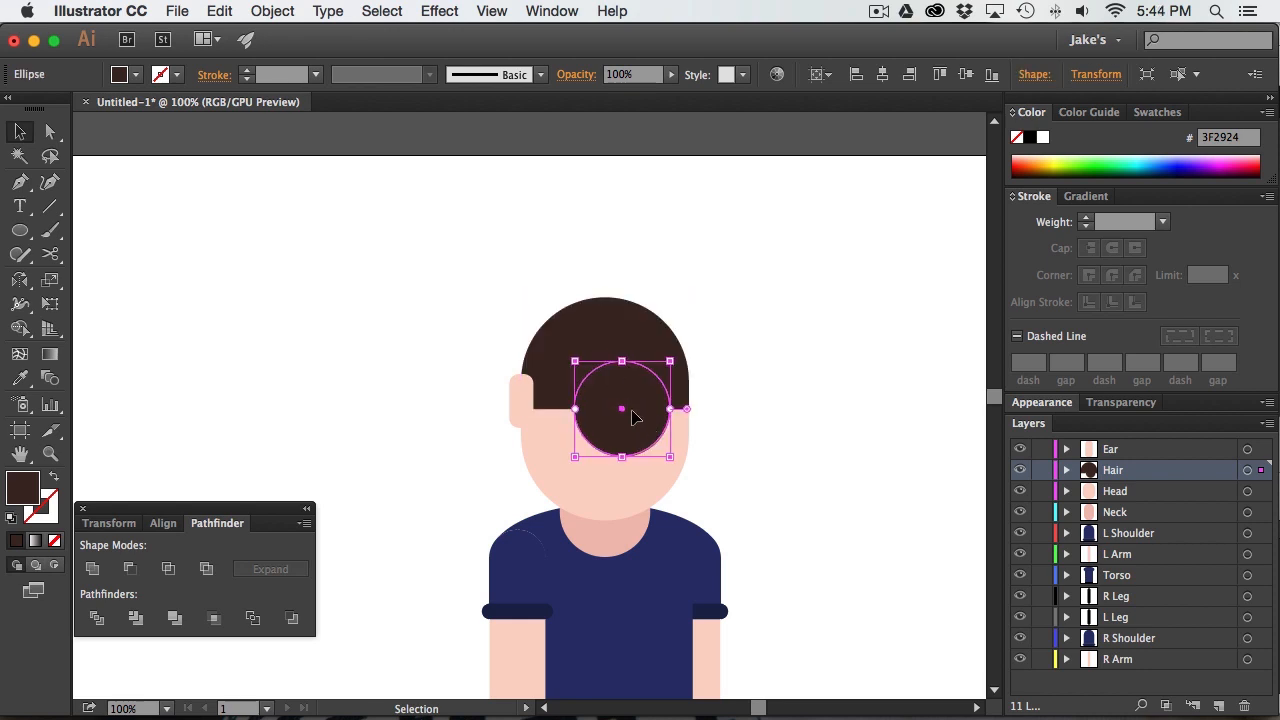
Subtract the circle from the hair shape with Minus Front to cut out a curved hairline
shift+click(573, 323)
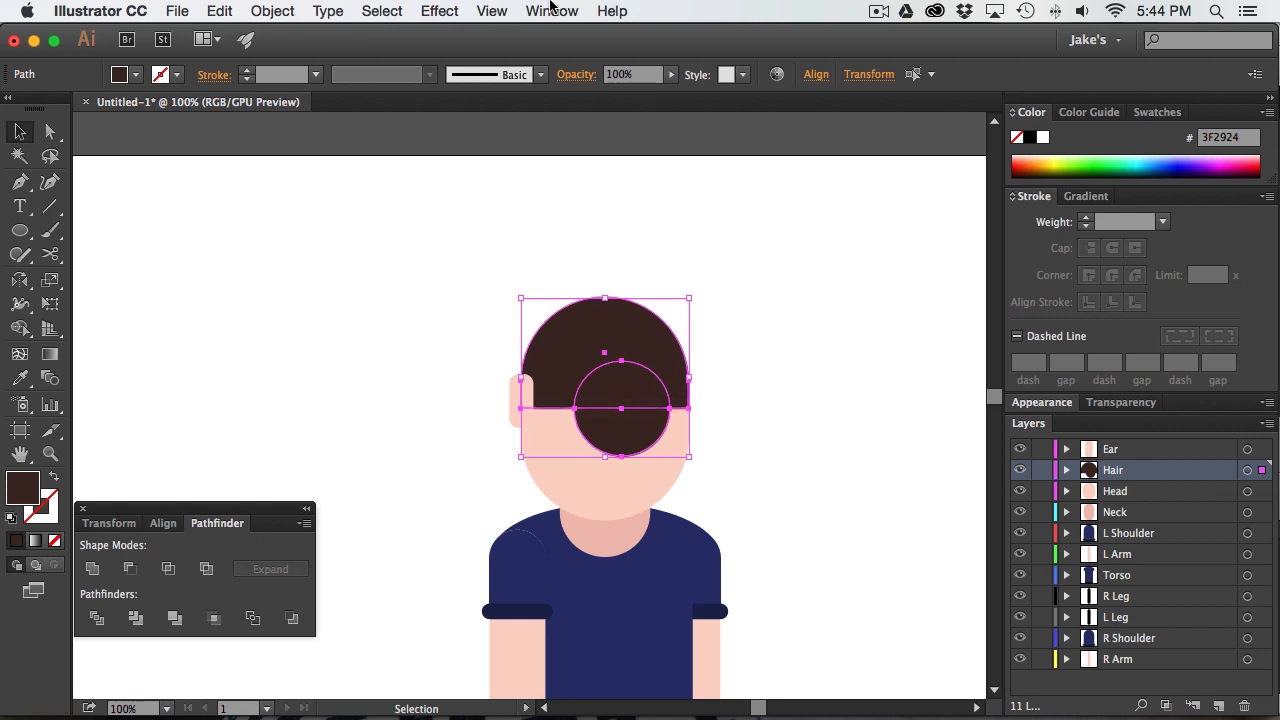
click(551, 10)
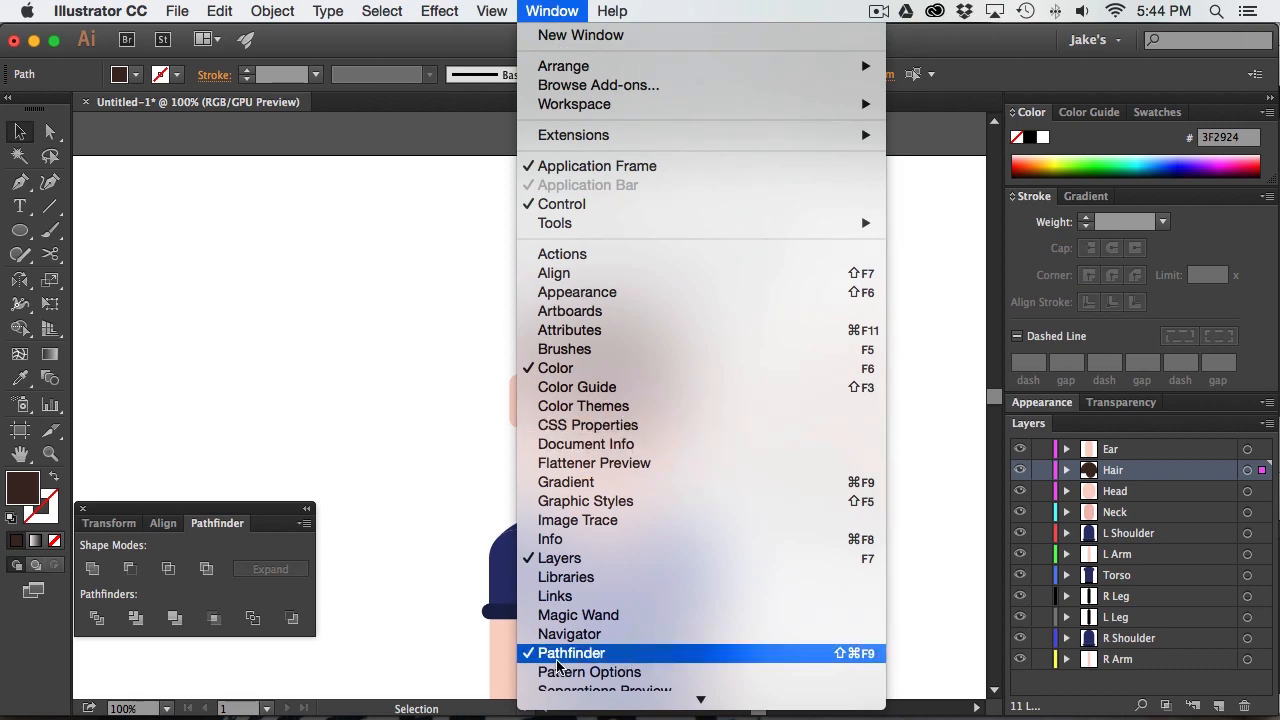
click(226, 528)
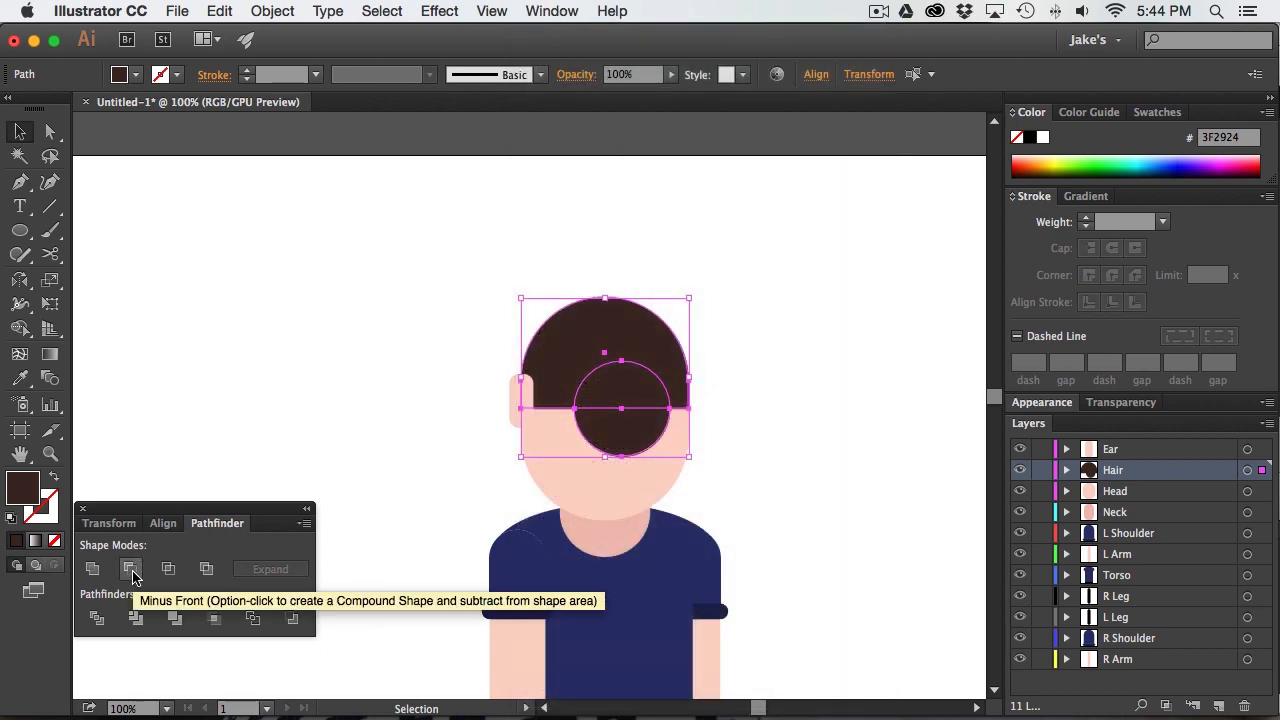
click(131, 568)
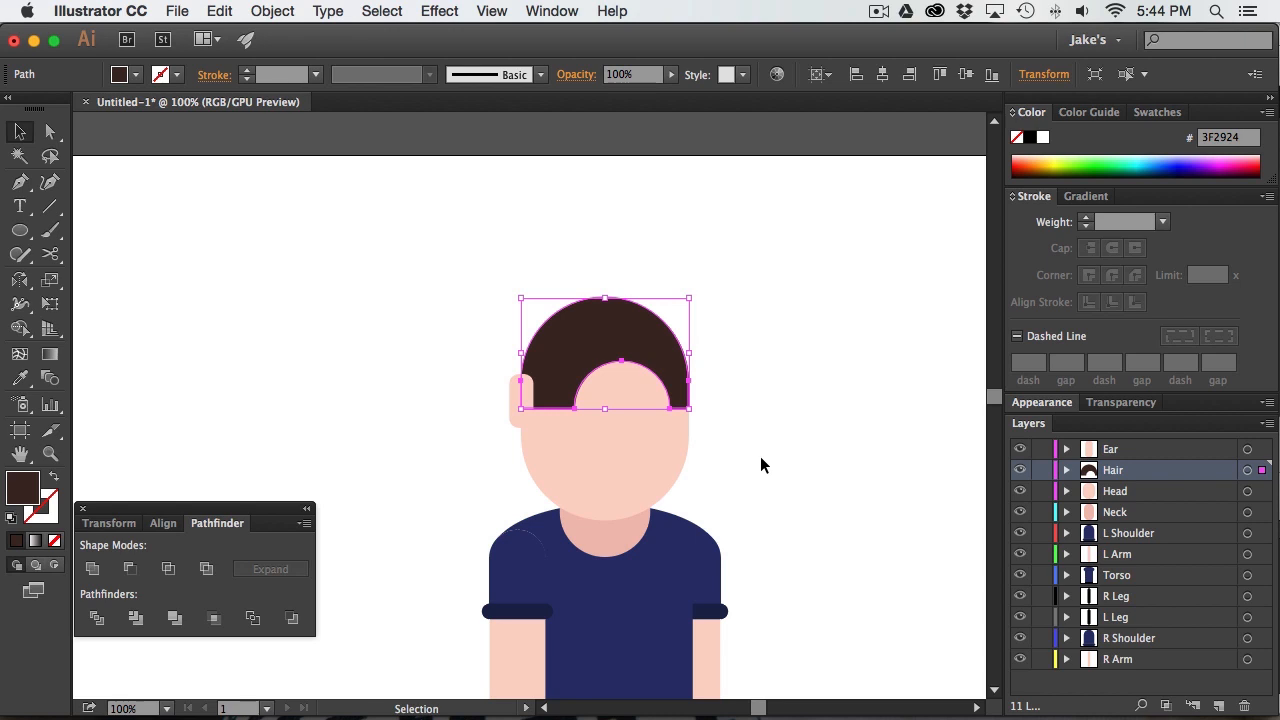
Delete the three anchor points on the hair's side opposite the ear, leaving a rounded front lock
key(p)
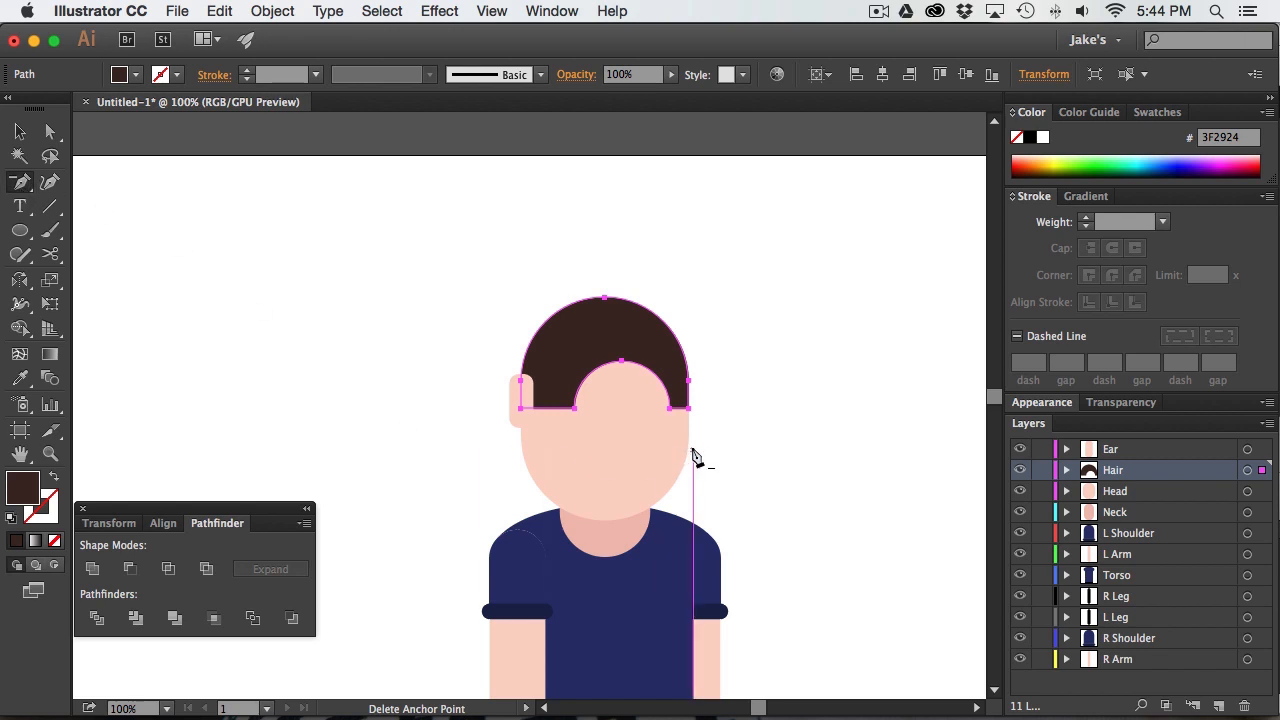
click(669, 408)
click(690, 408)
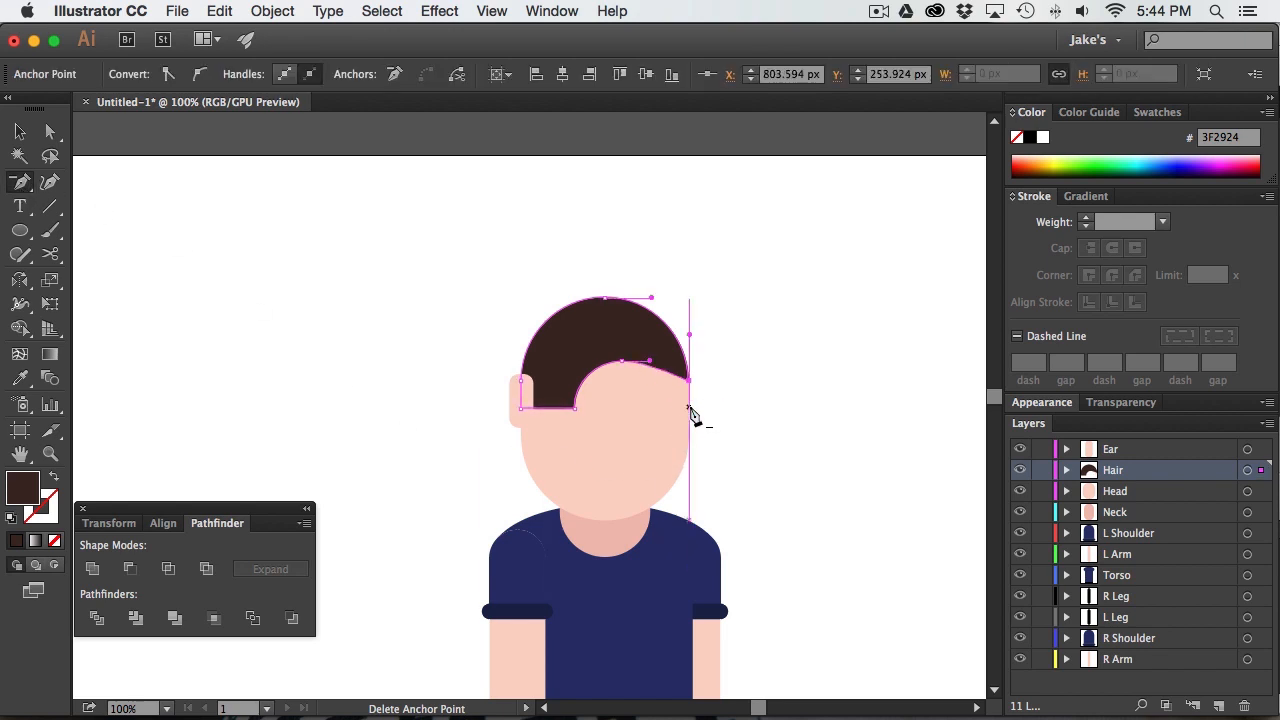
click(689, 381)
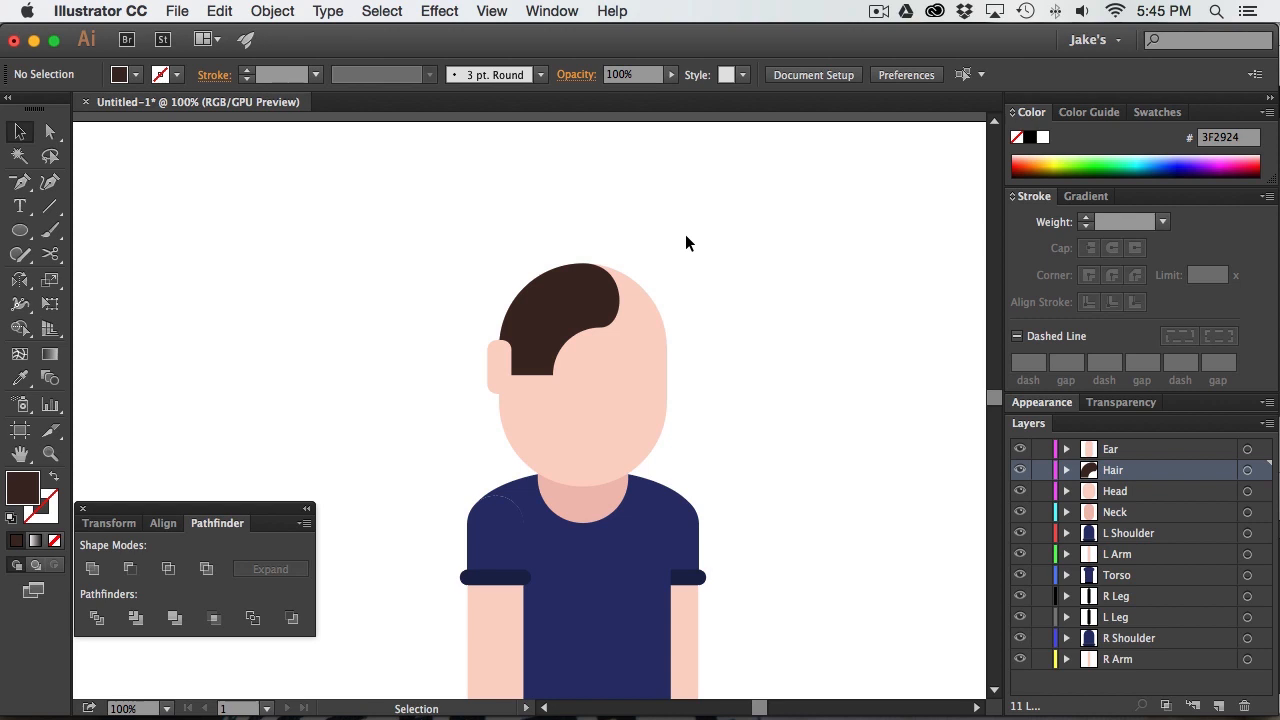
Duplicate the hair shape in place and isolate the copy for editing
click(540, 314)
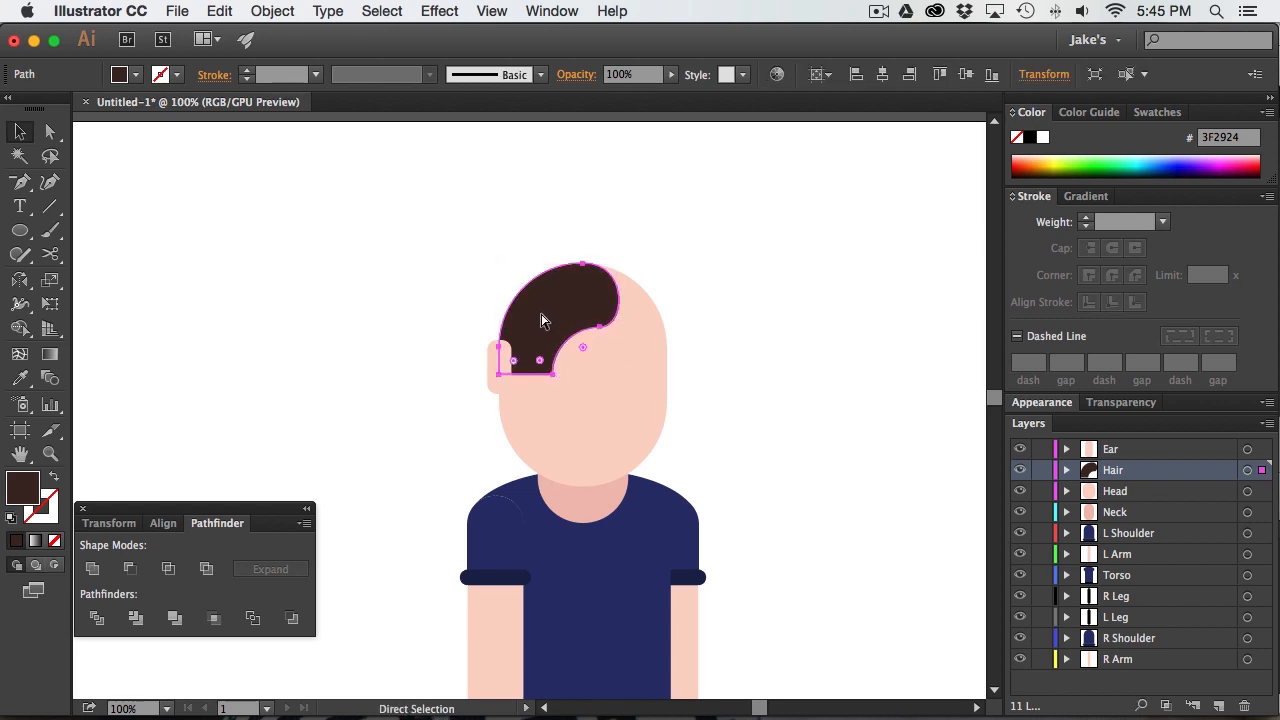
key(a)
key(v)
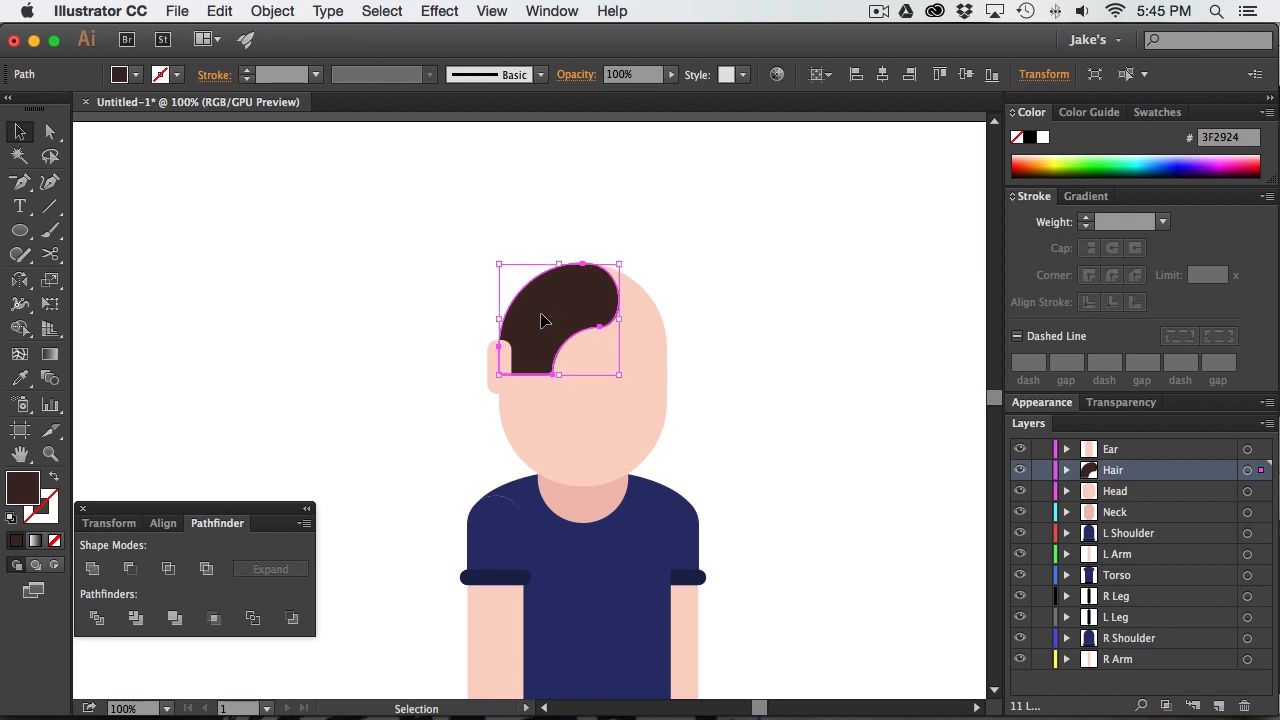
double_click(541, 320)
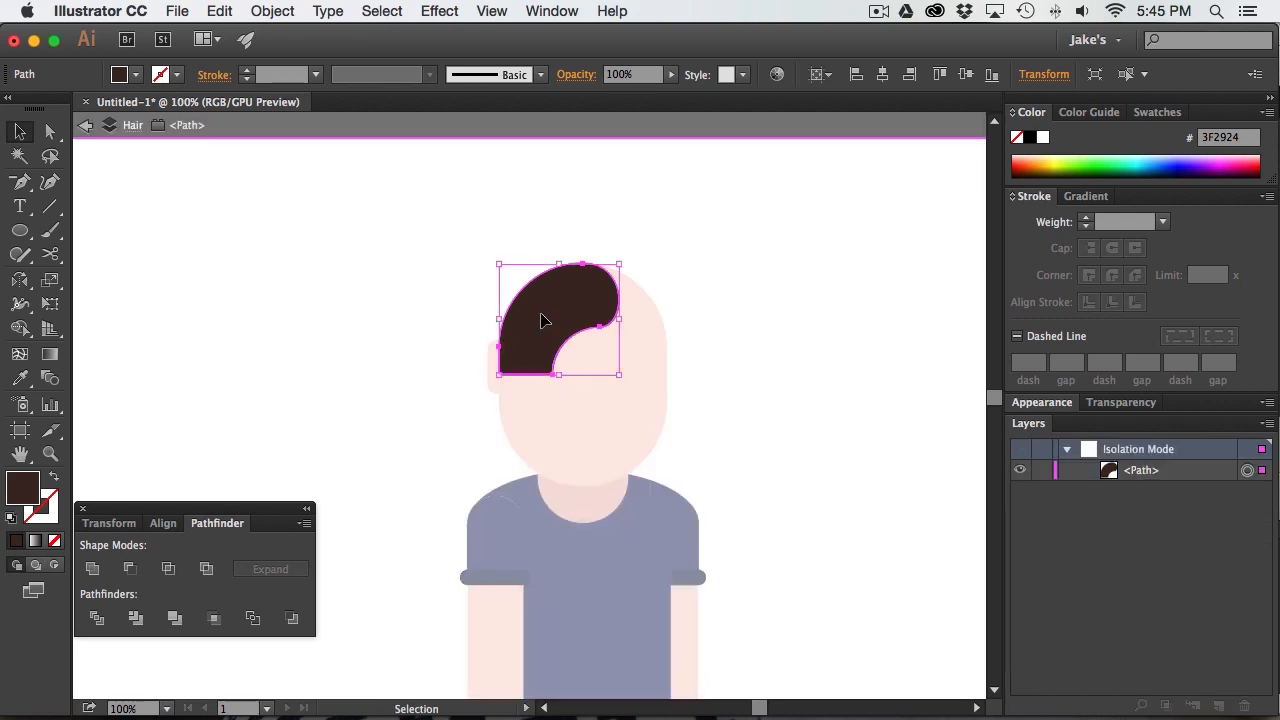
Delete the two lowest anchor points beside the ear from the hair copy
key(a)
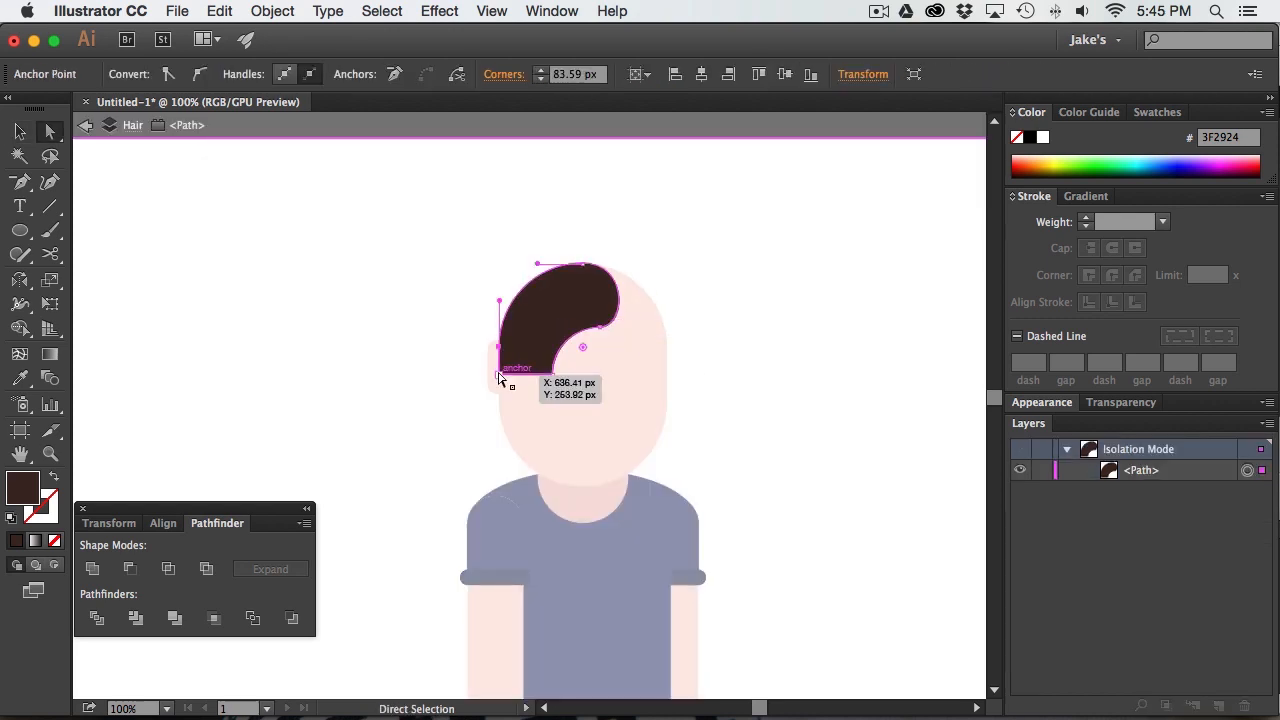
click(499, 376)
key(p)
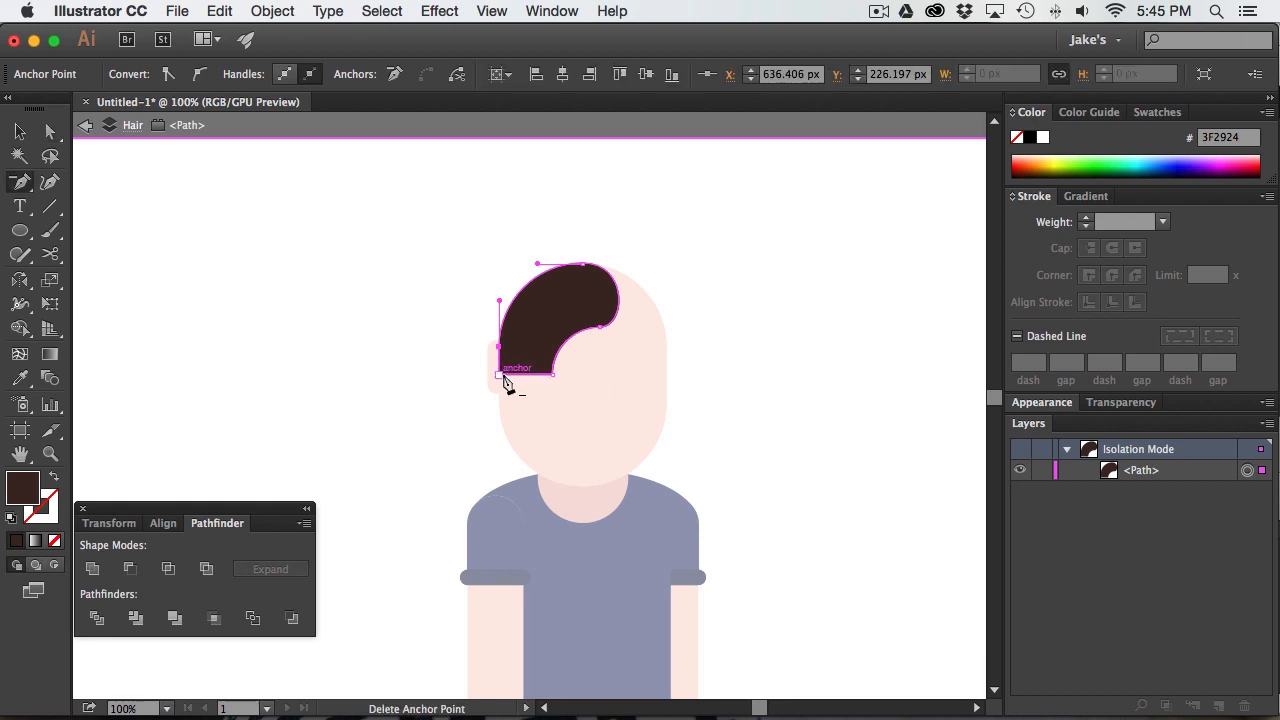
click(500, 377)
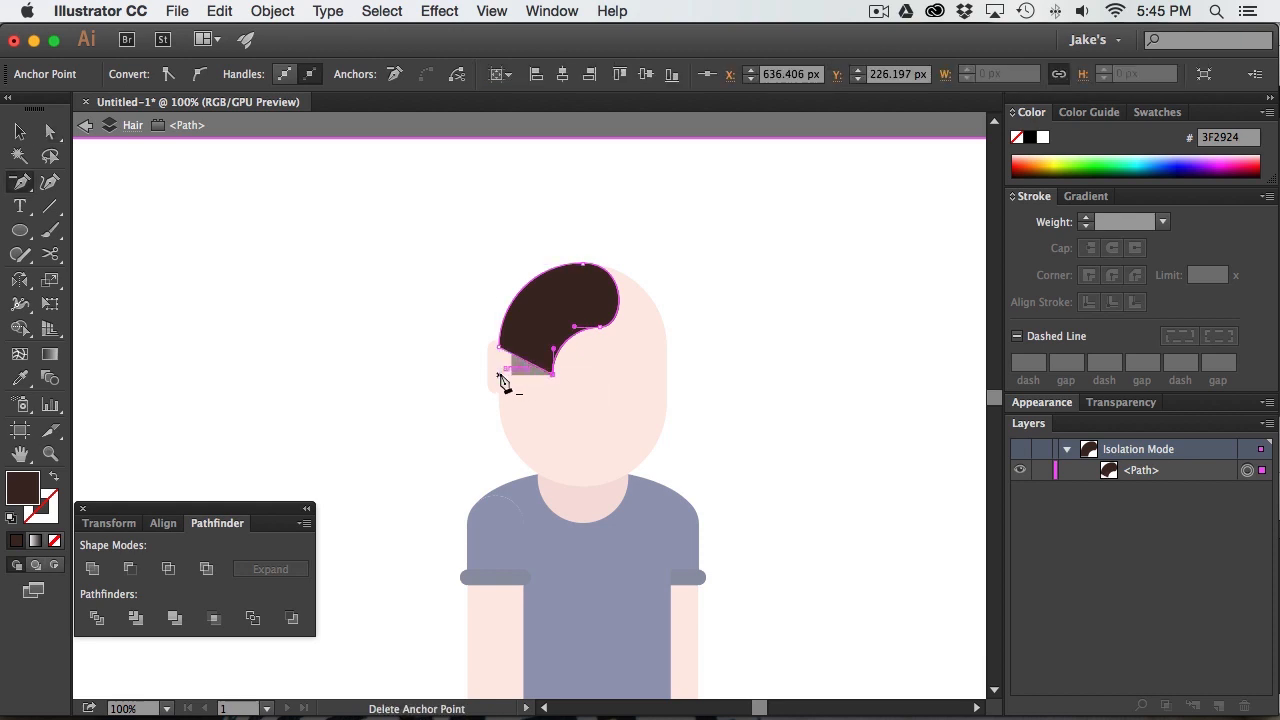
click(554, 376)
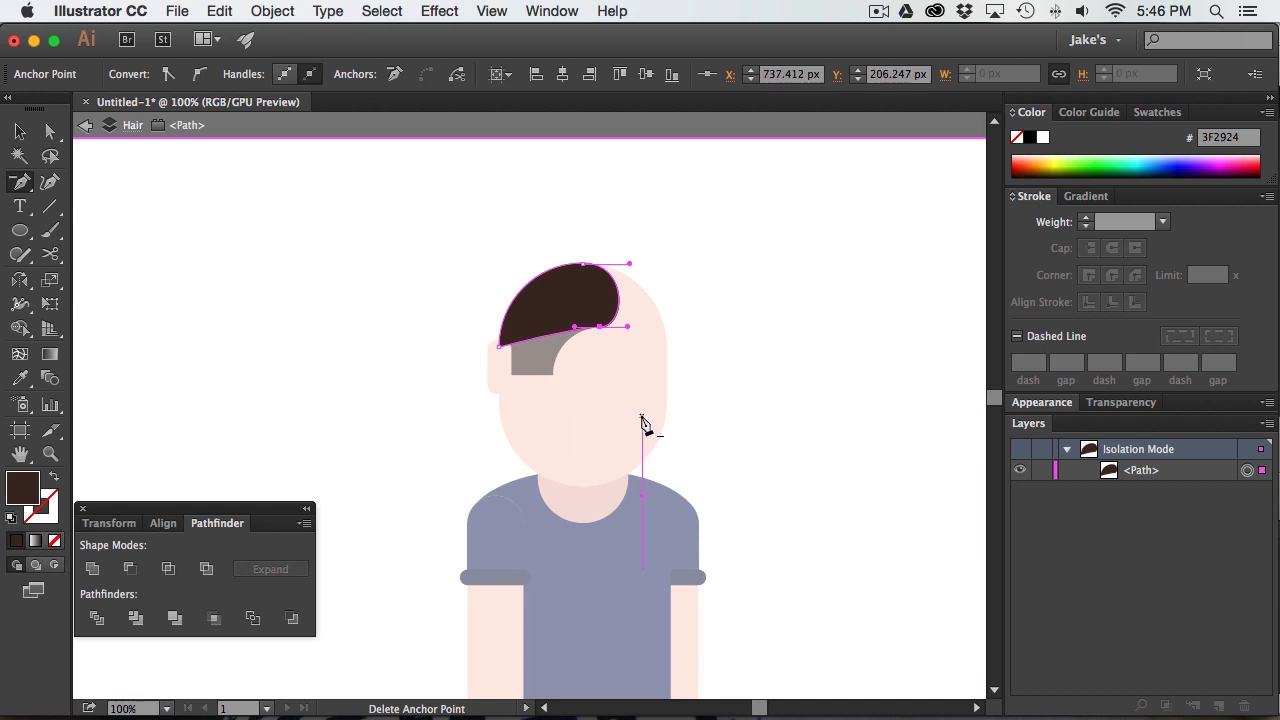
Move the copy's front anchor point level with its corner above the ear and out toward the head's opposite edge
key(a)
drag(601, 333, 609, 347)
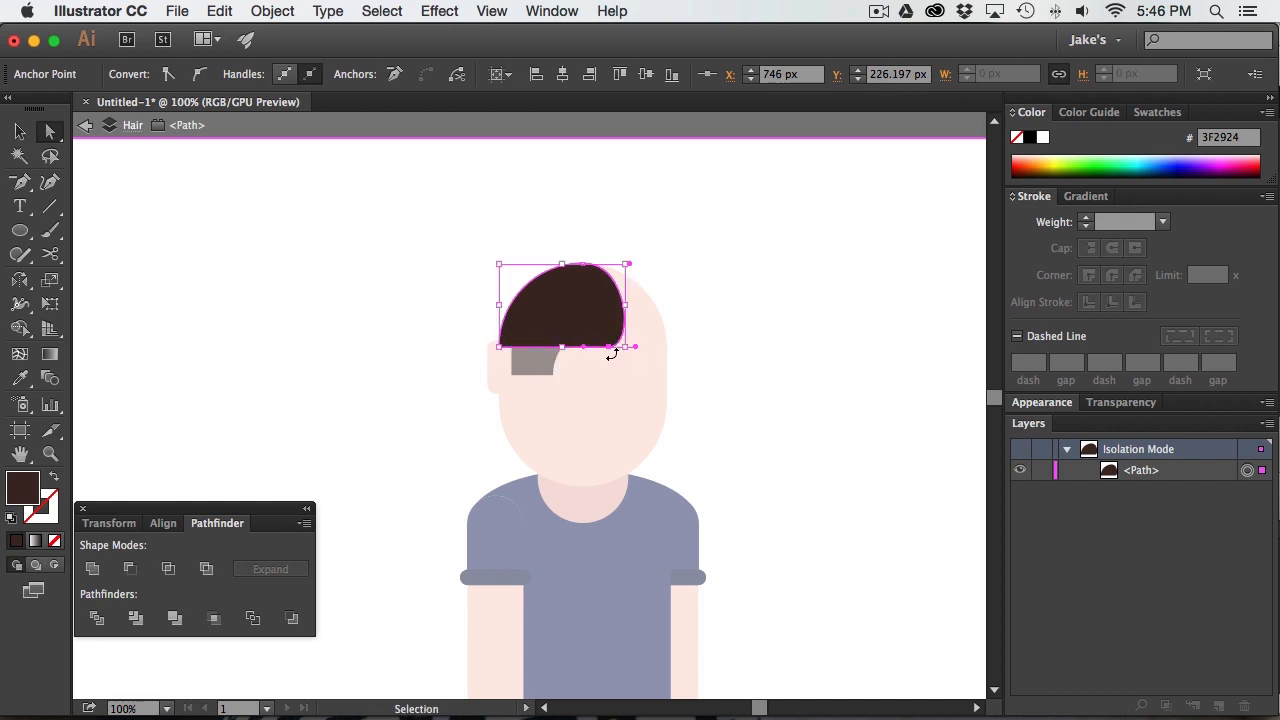
drag(609, 346, 655, 347)
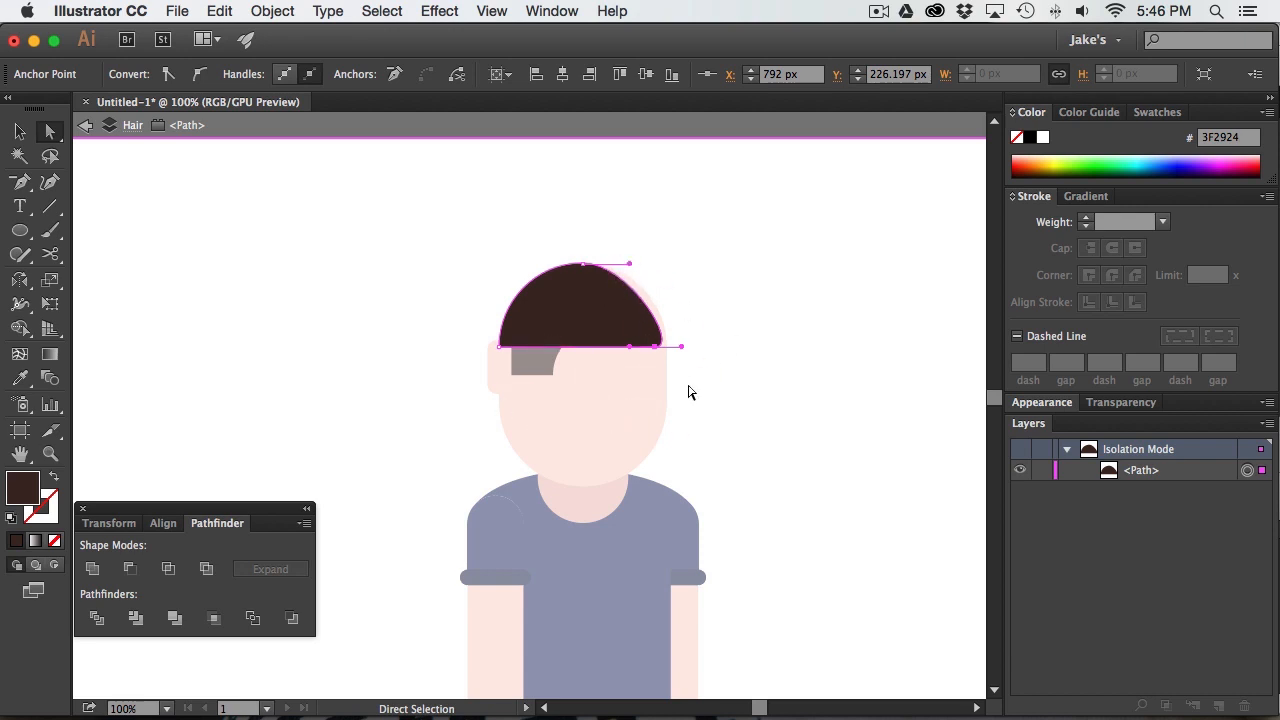
key(super+shift+a)
Draw a large circle over the ear side of the face and subtract it from the hair copy with Minus Front
key(l)
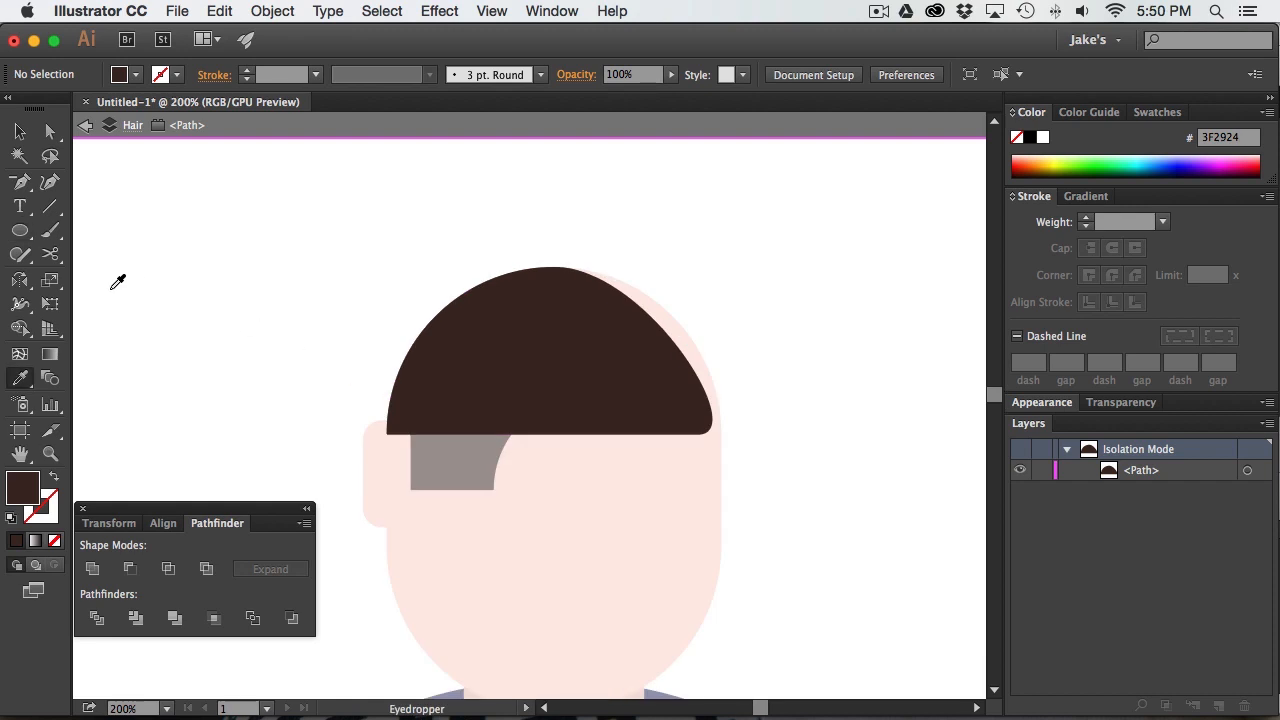
mouse_move(329, 372)
mouse_down()
mouse_move(568, 625)
mouse_move(603, 644)
mouse_move(589, 640)
mouse_move(677, 626)
mouse_move(588, 650)
mouse_move(373, 472)
mouse_move(370, 414)
mouse_move(622, 665)
mouse_move(591, 652)
mouse_up()
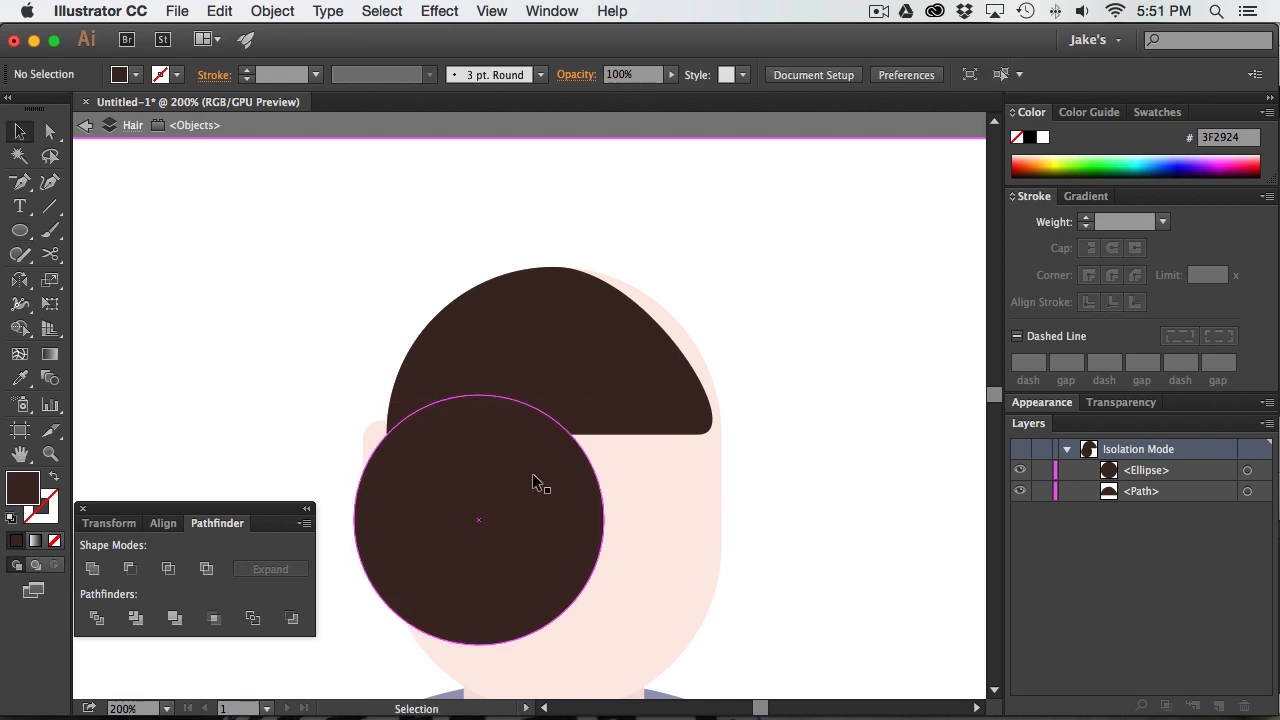
click(534, 477)
shift+click(529, 318)
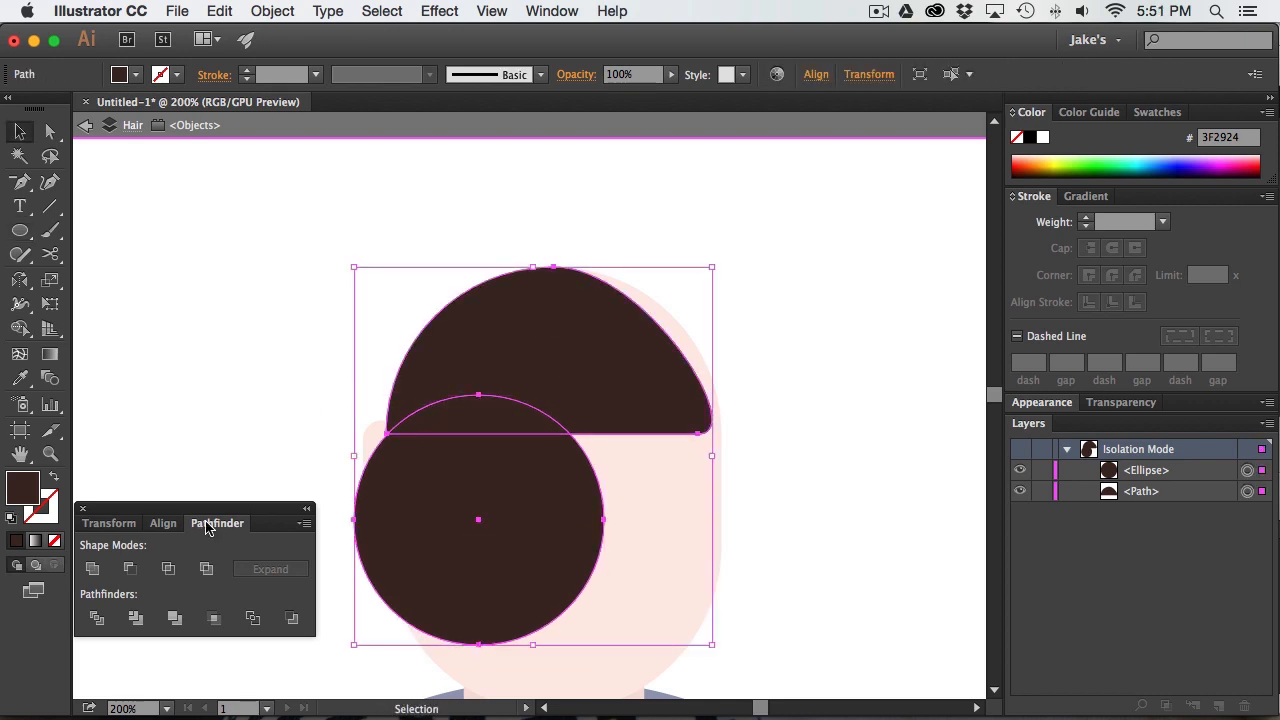
click(129, 568)
key(super+shift+a)
Draw a circle over the front of the hair copy and shift it slightly down toward the face
click(20, 230)
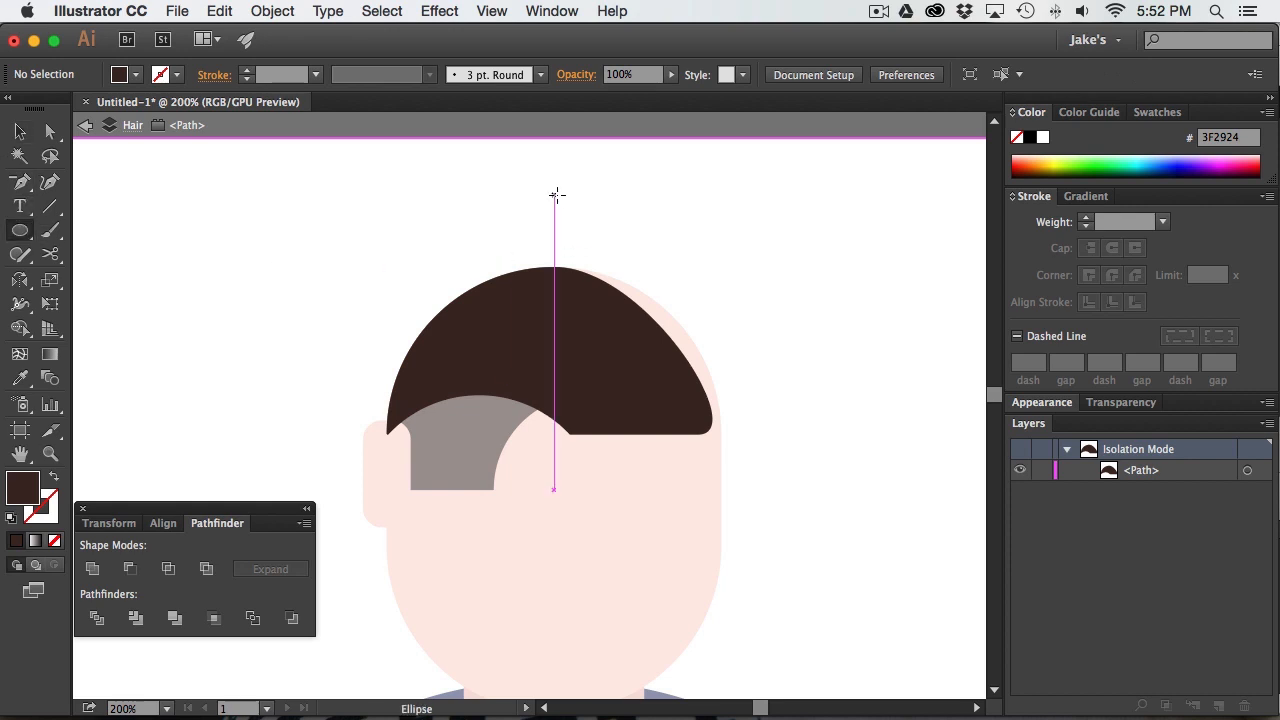
drag(555, 195, 722, 395)
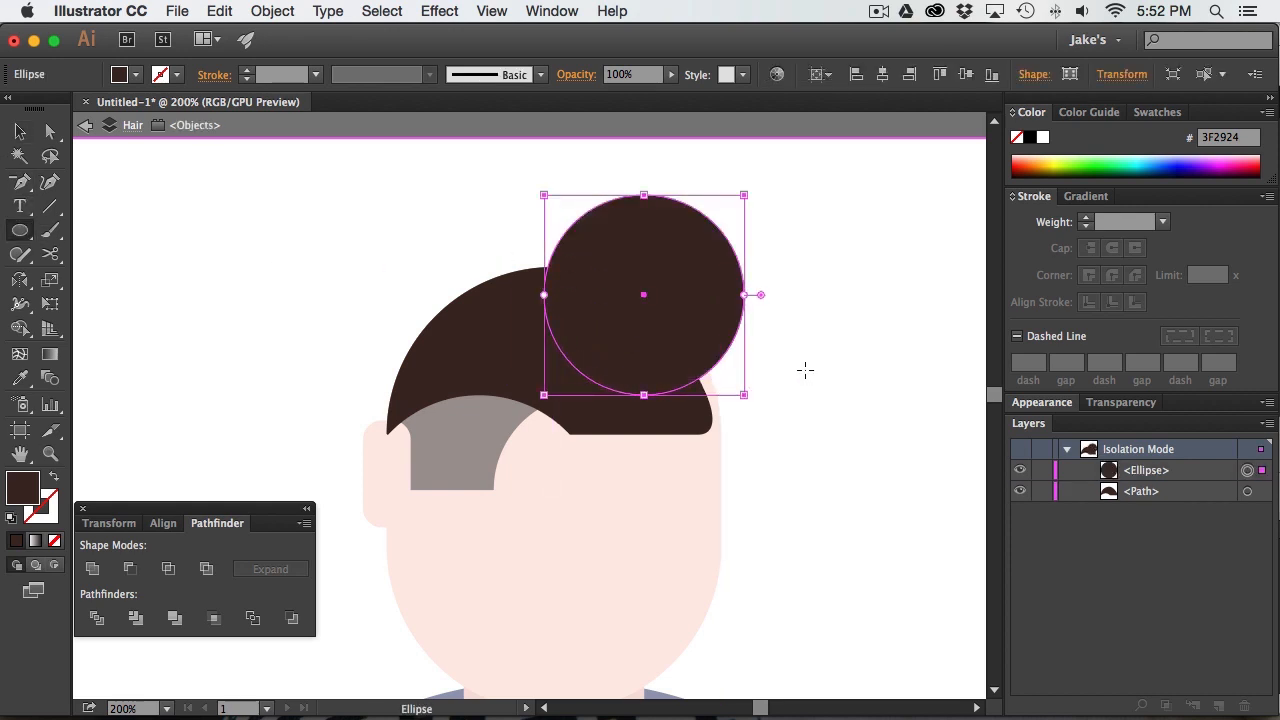
key(v)
drag(655, 255, 649, 263)
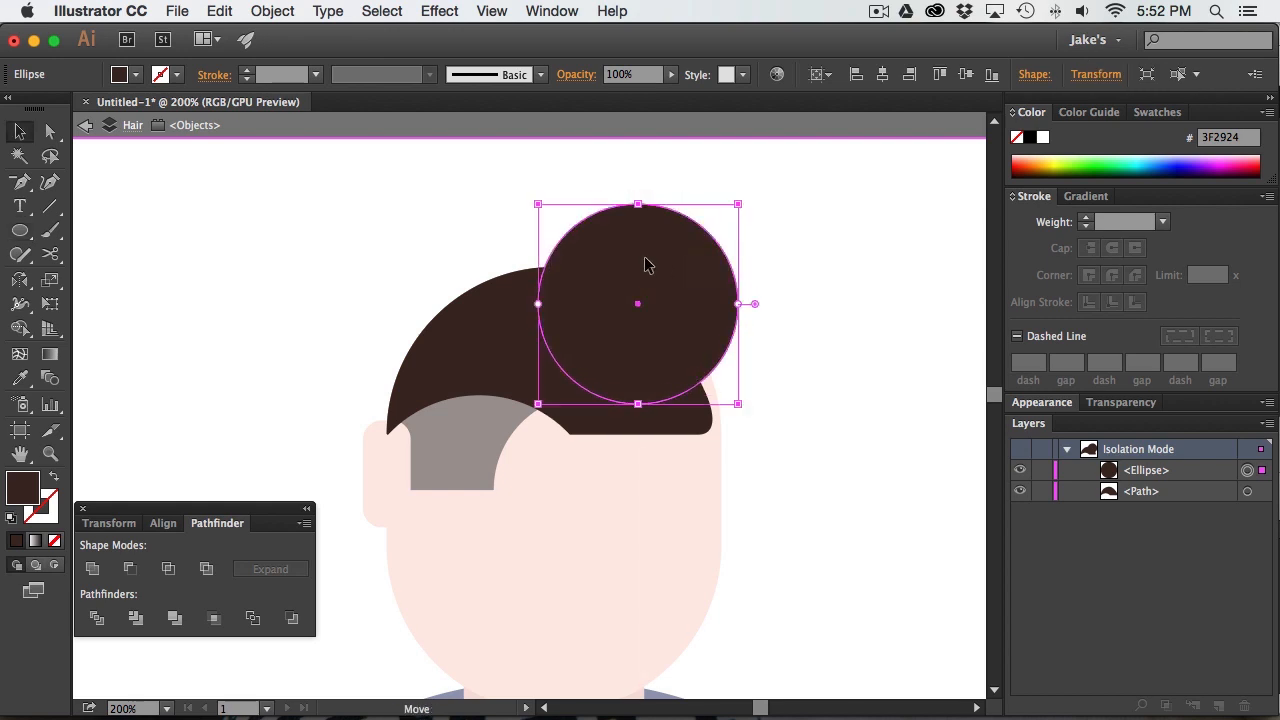
Move the anchor point on the hair copy's lower edge to the circle's bottom and smooth it into a curve
key(a)
drag(571, 438, 607, 416)
drag(604, 414, 565, 403)
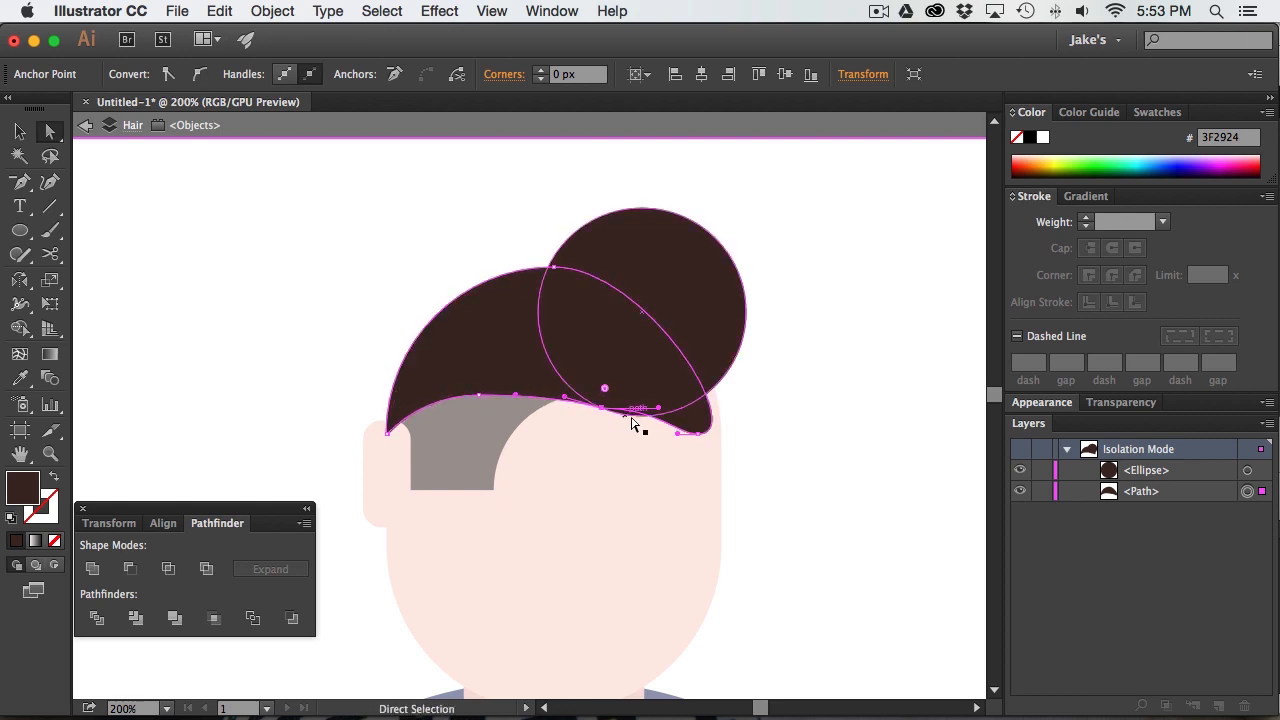
drag(564, 397, 645, 421)
click(813, 448)
click(858, 438)
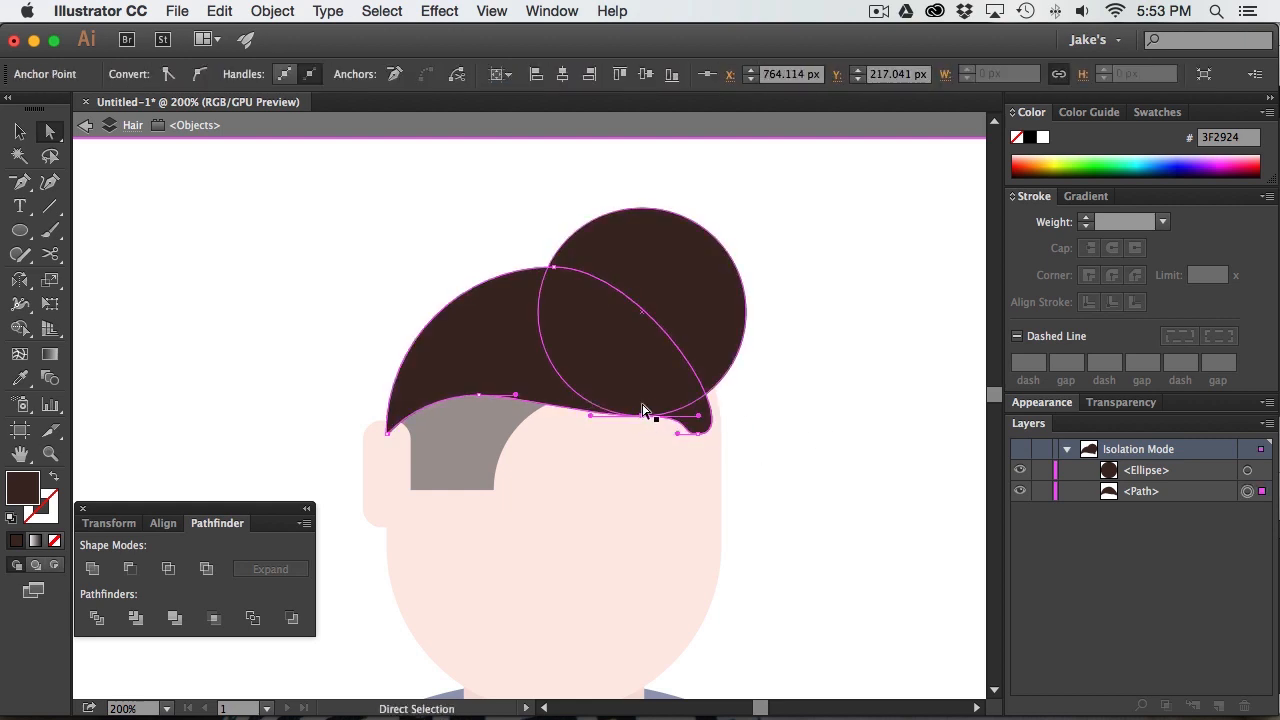
Adjust the handle of the hair copy's lower crest anchor so the hairline flows smoothly into the circle
click(642, 354)
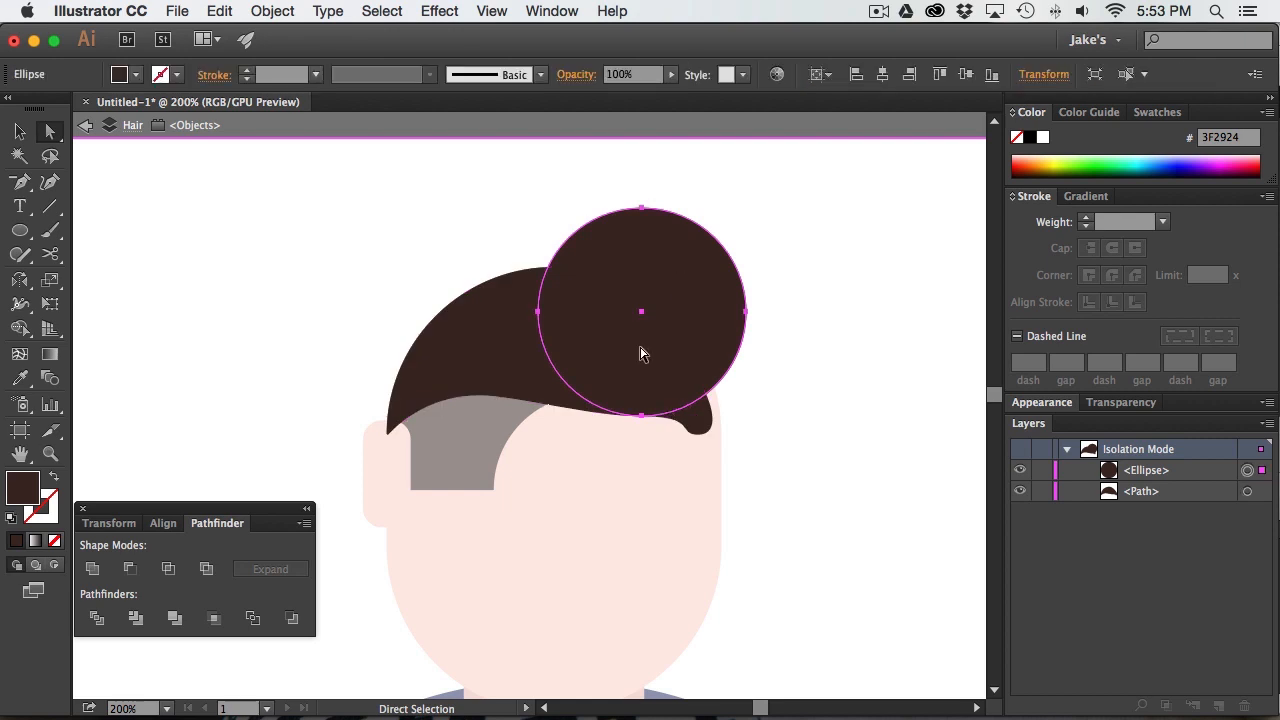
click(639, 421)
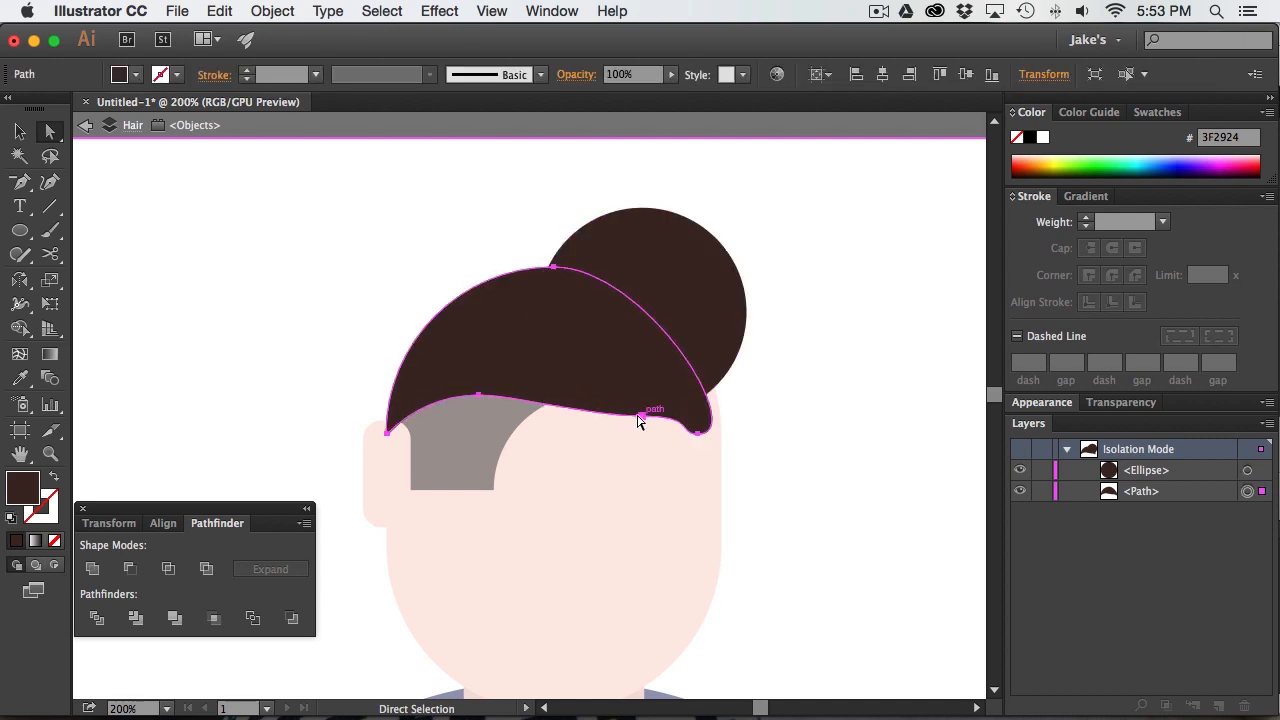
click(641, 418)
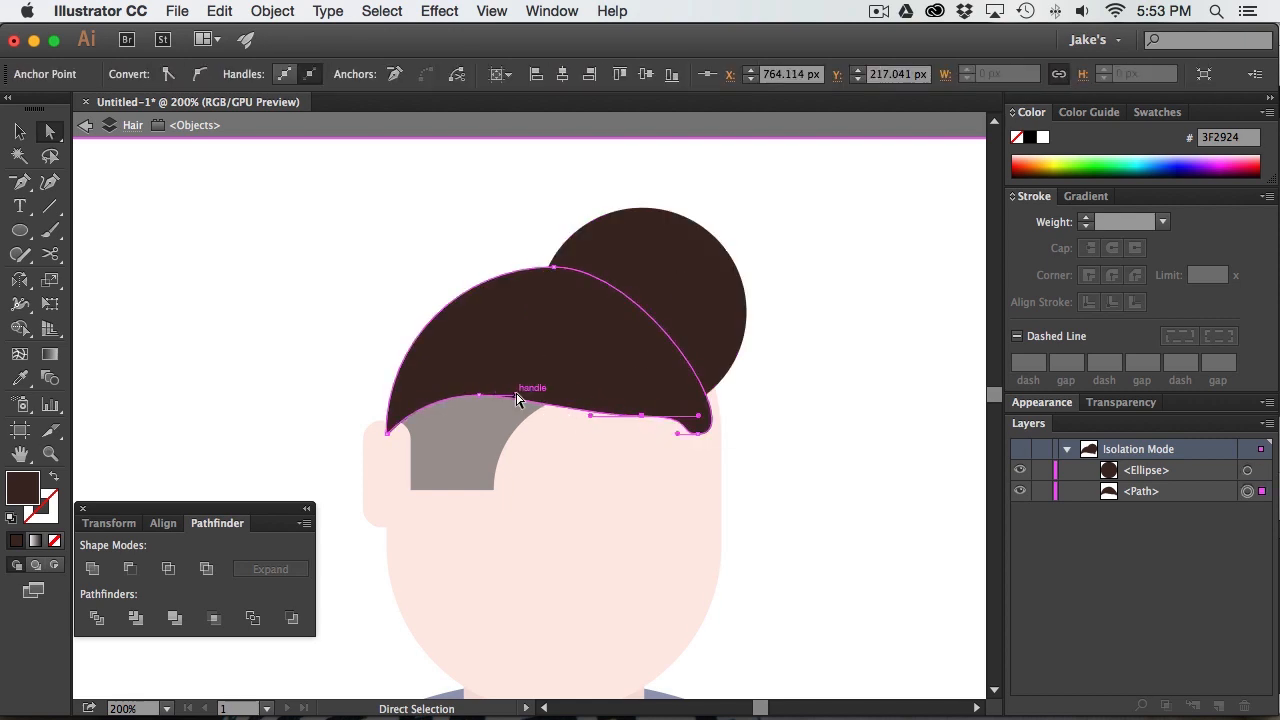
drag(516, 395, 567, 420)
click(794, 420)
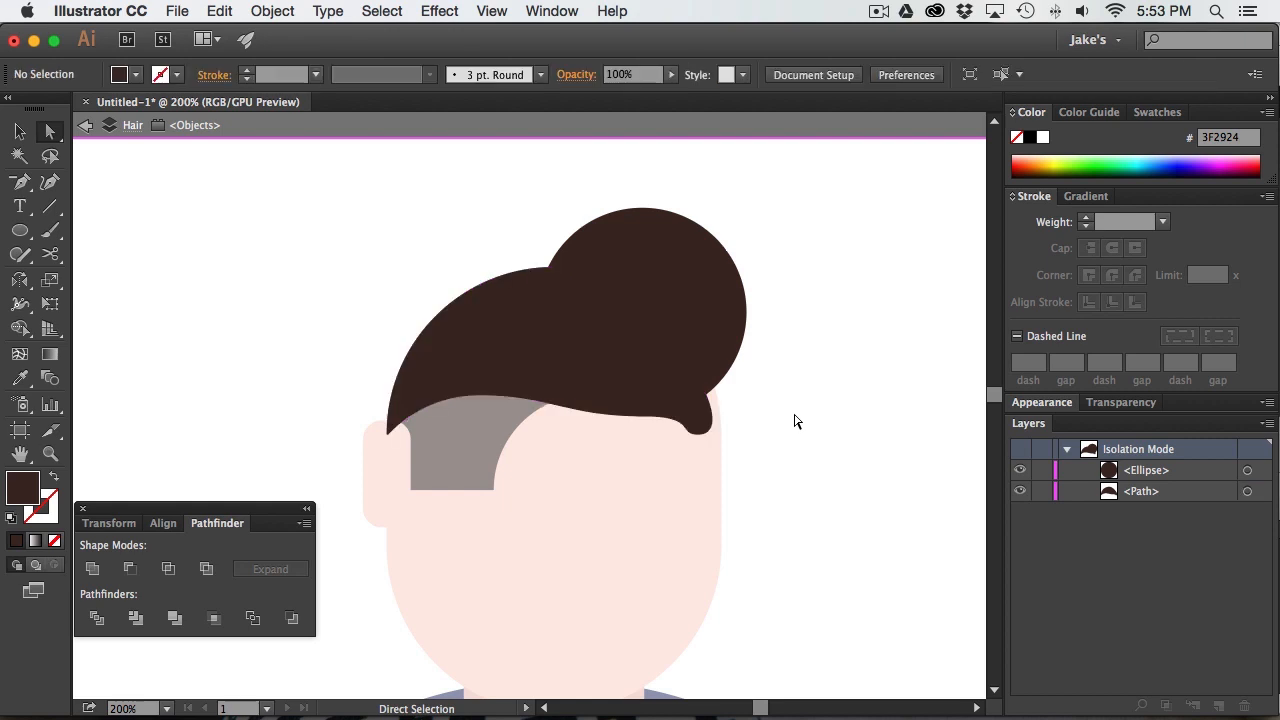
Move the hair copy's lower front anchor point up inside the circle to hide the protruding tip
click(698, 440)
click(698, 438)
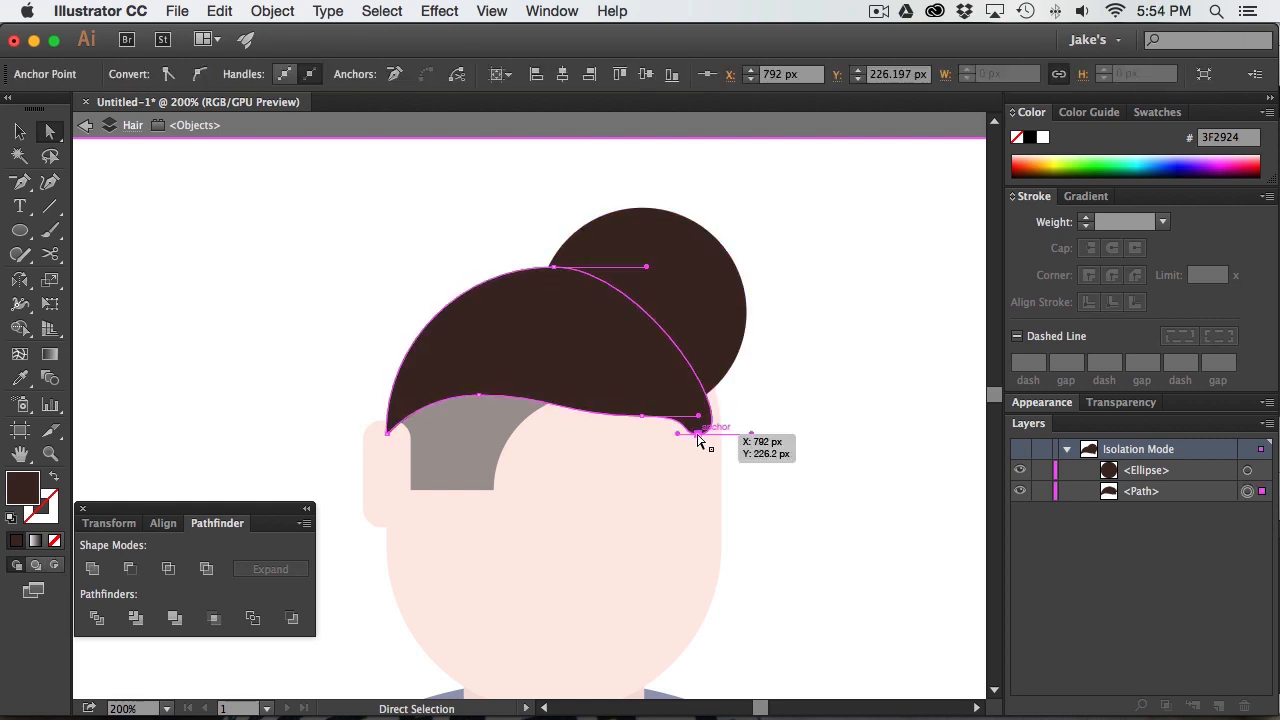
drag(697, 430, 684, 374)
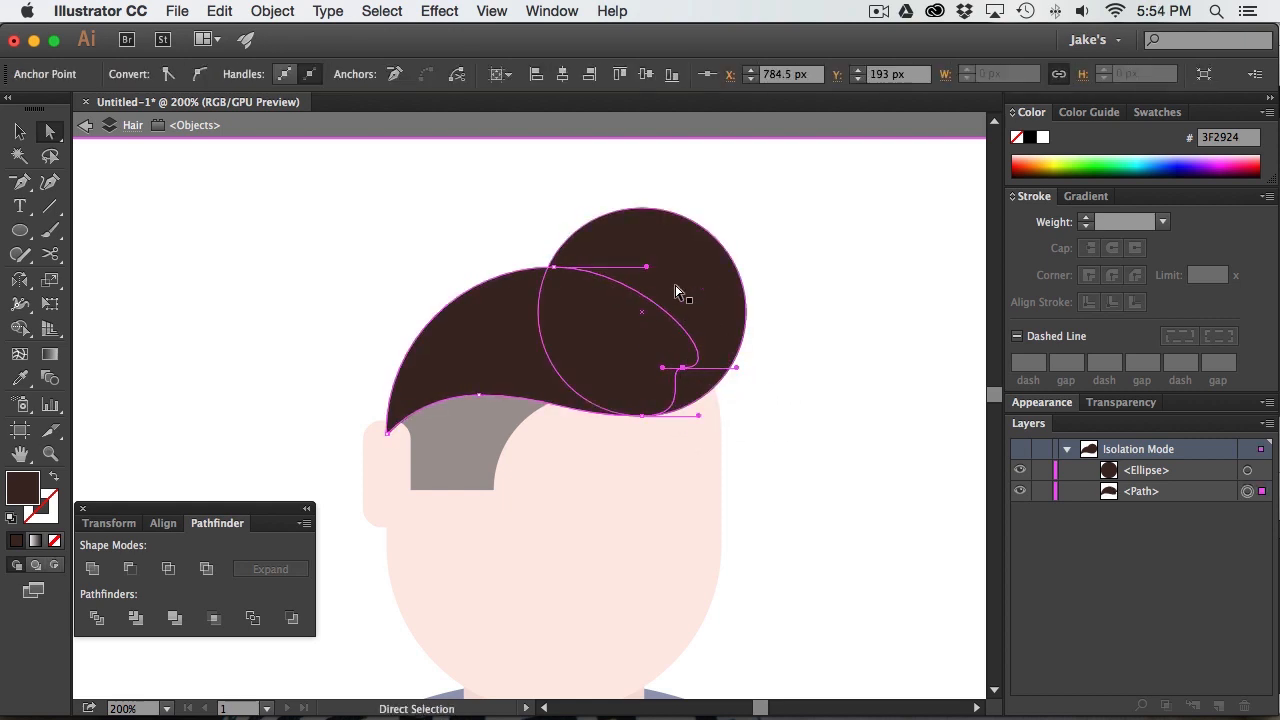
click(834, 487)
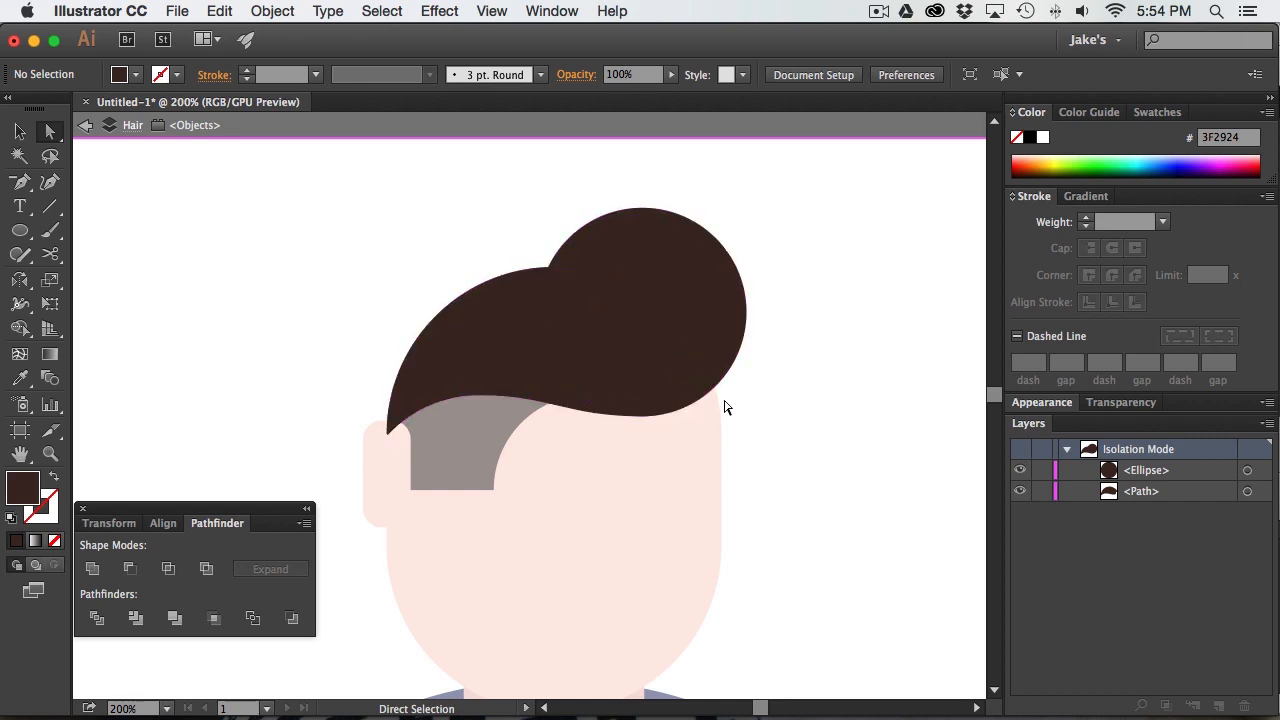
Draw a larger circle above the hair and subtract it from the front circle with Minus Front
key(z)
drag(750, 403, 583, 345)
click(20, 230)
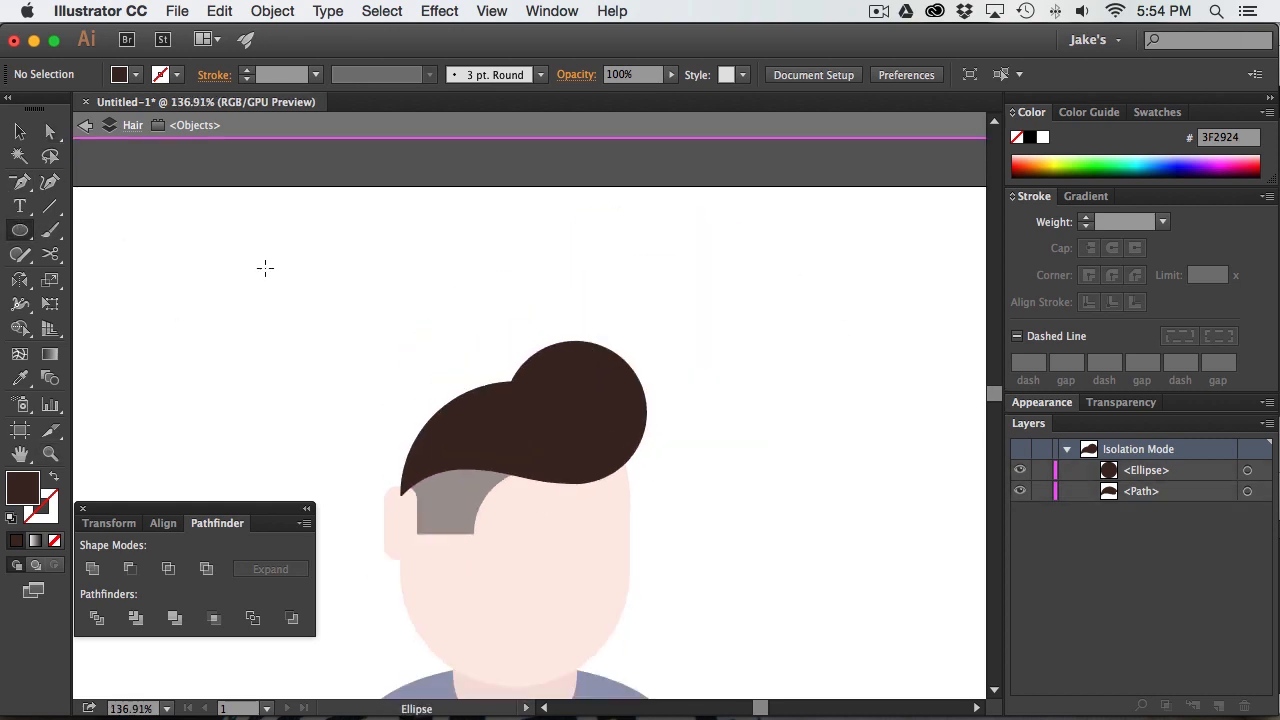
drag(424, 186, 637, 397)
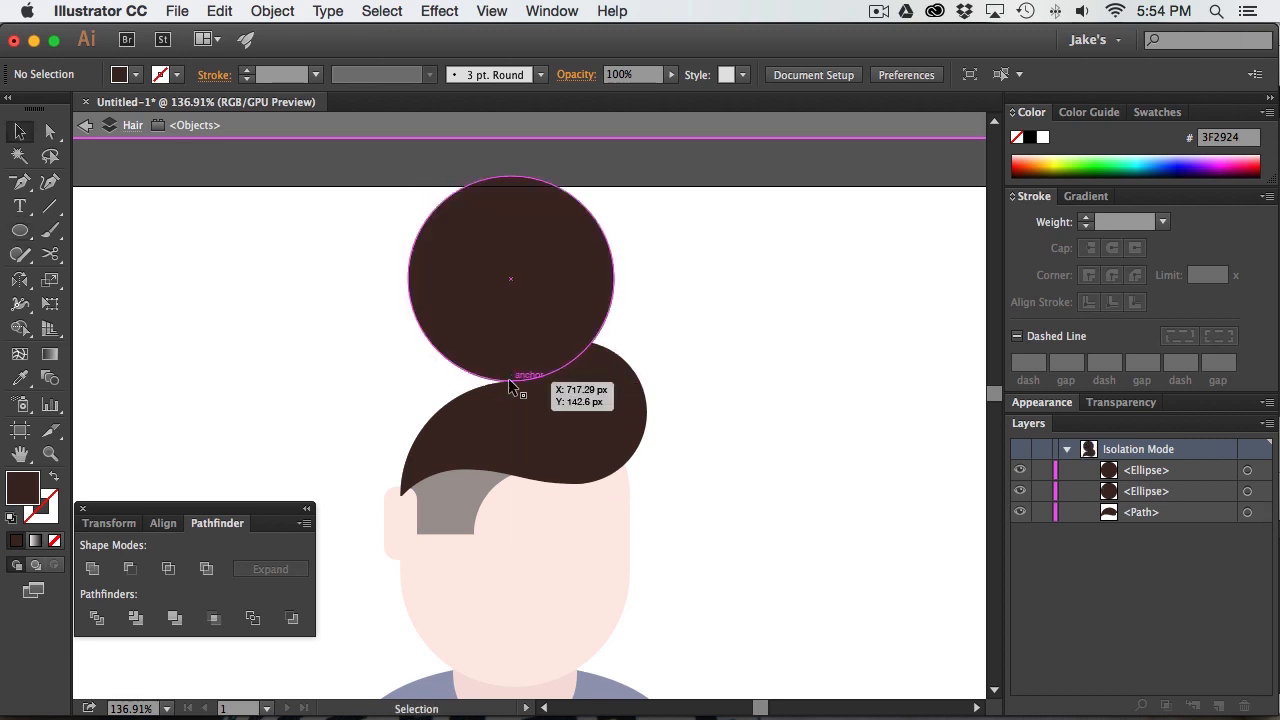
click(538, 386)
click(500, 365)
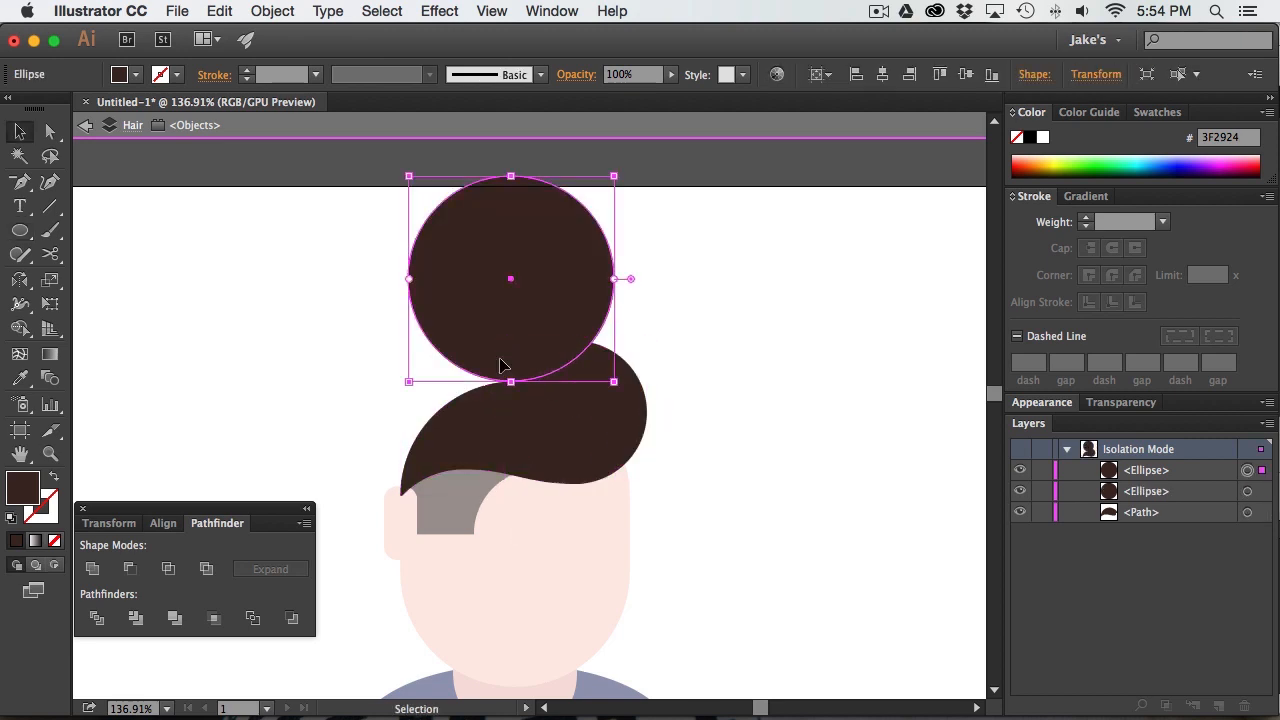
shift+click(605, 414)
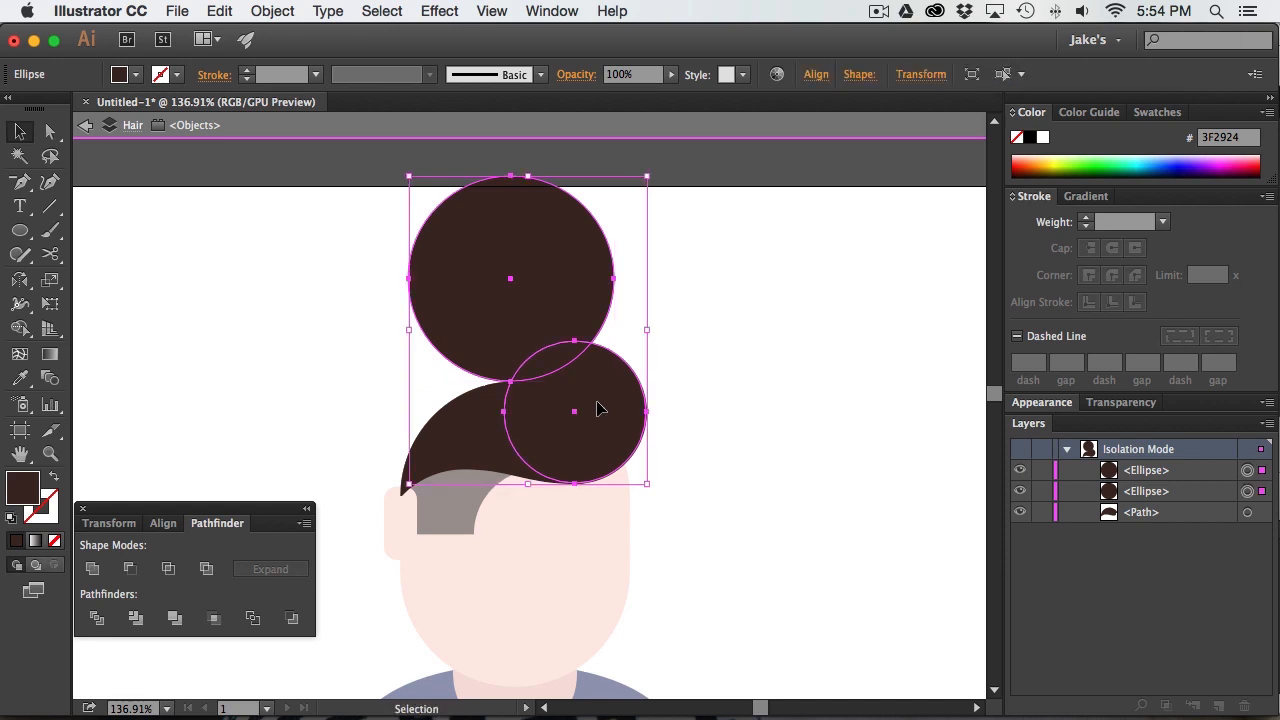
click(129, 568)
click(405, 410)
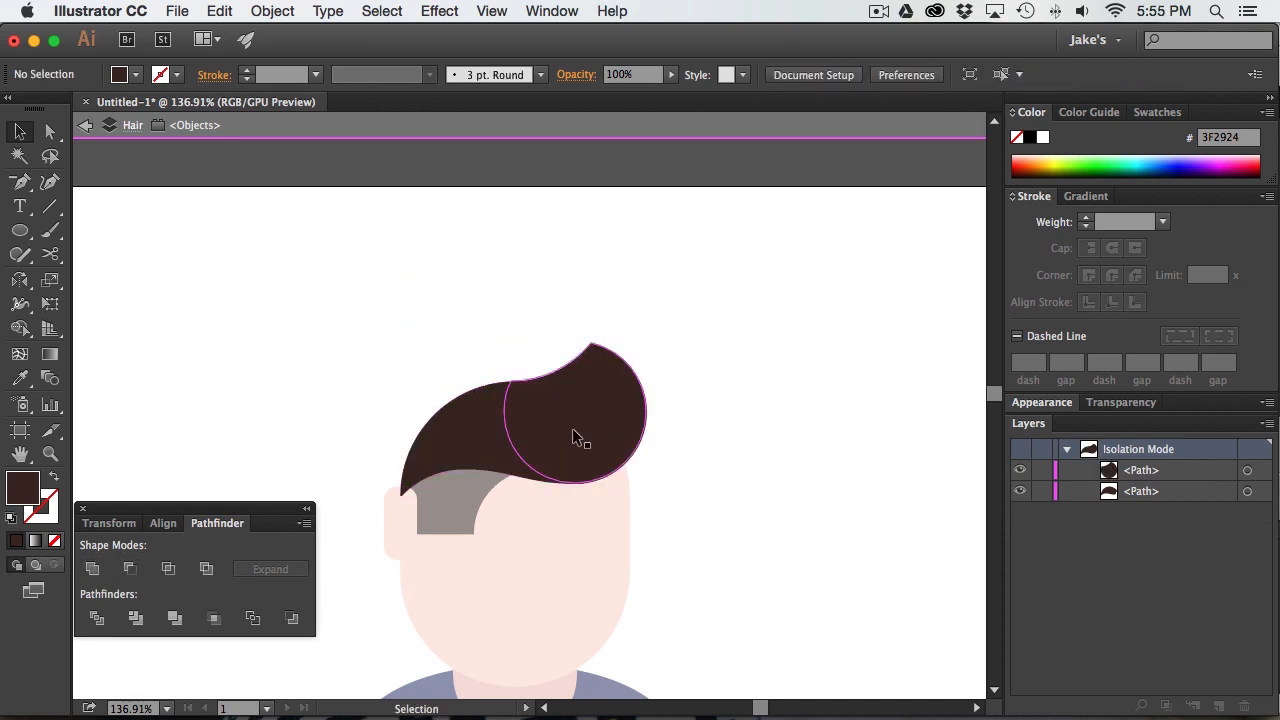
Round the sharp upper tip of the front hair shape to a corner radius of 21.98 px and exit isolation mode
click(50, 131)
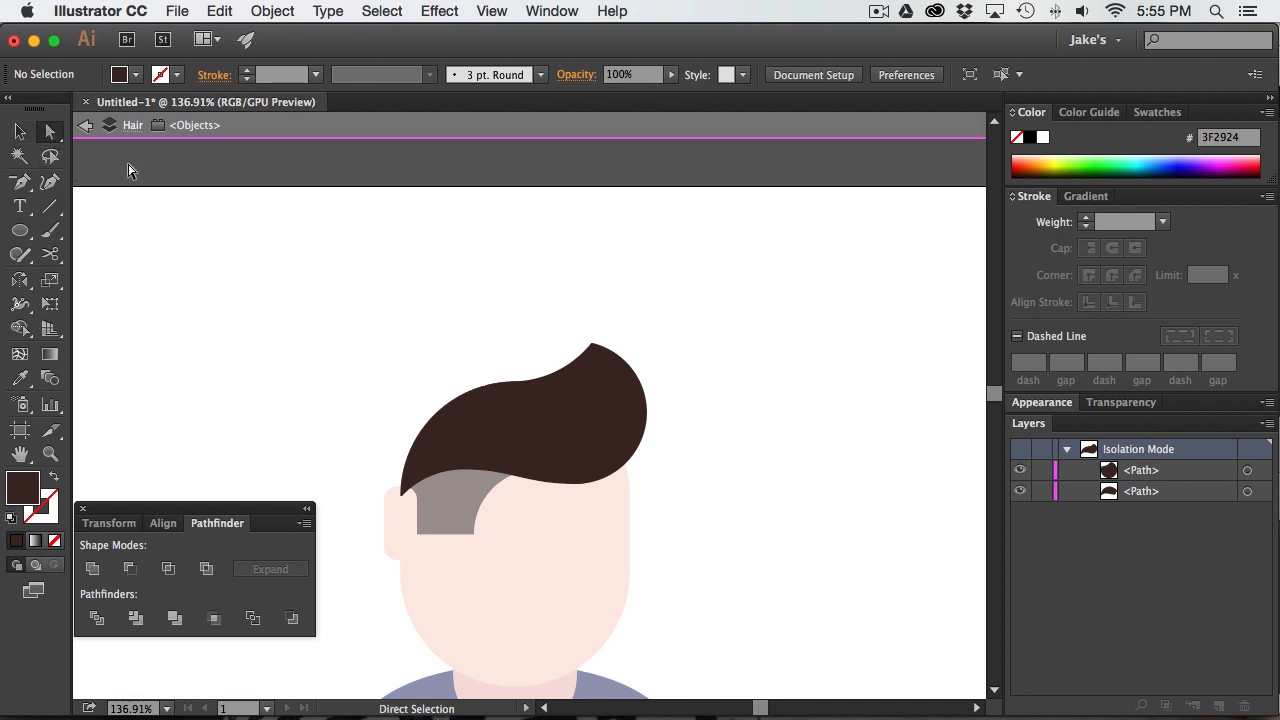
click(592, 346)
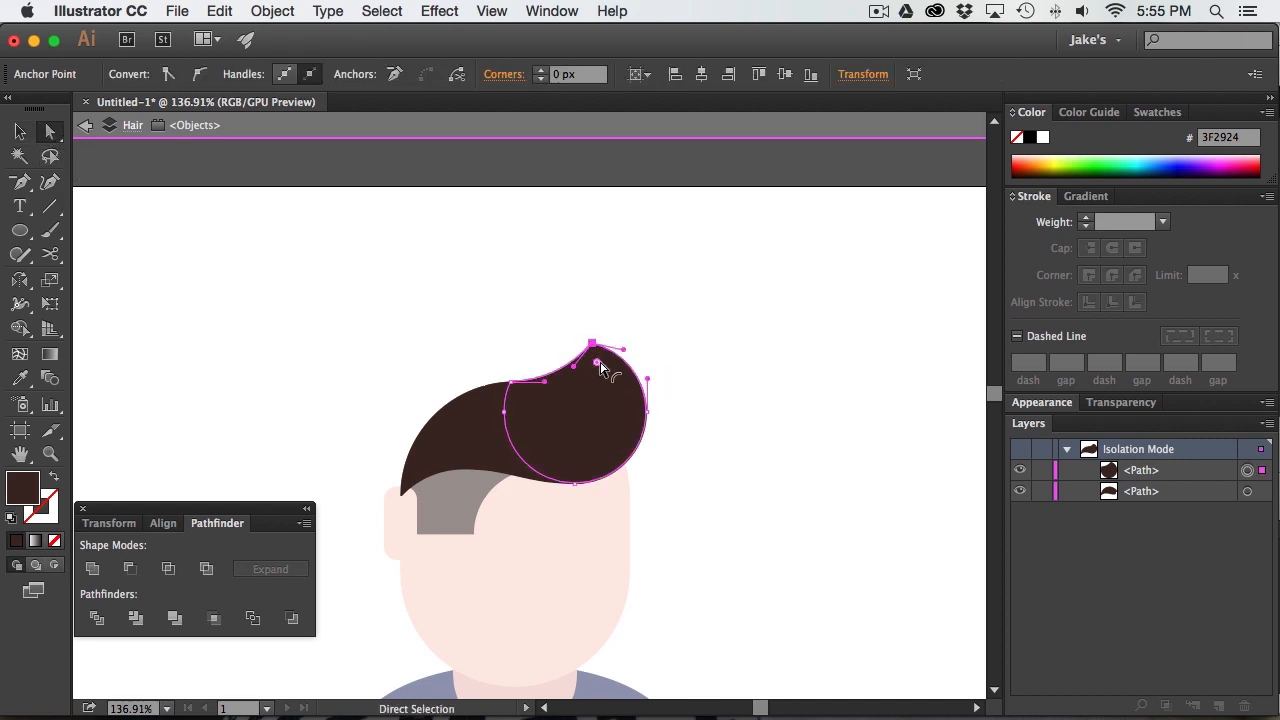
drag(600, 368, 618, 376)
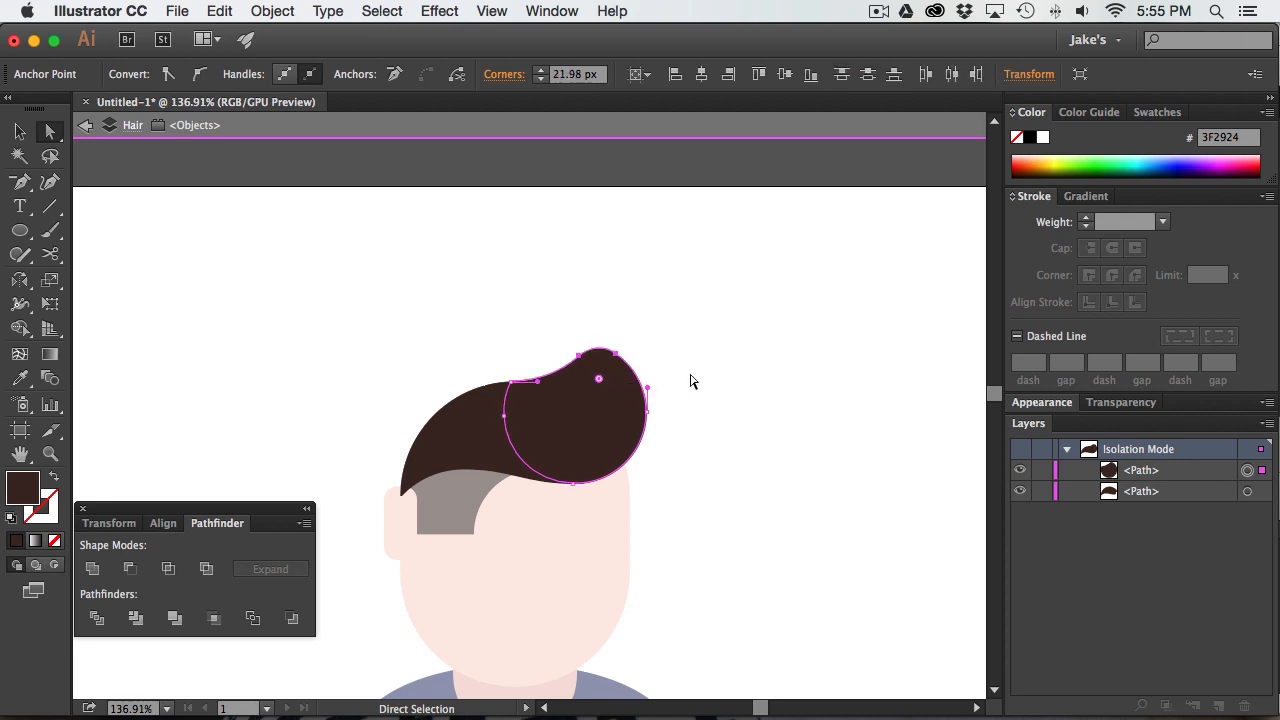
click(690, 381)
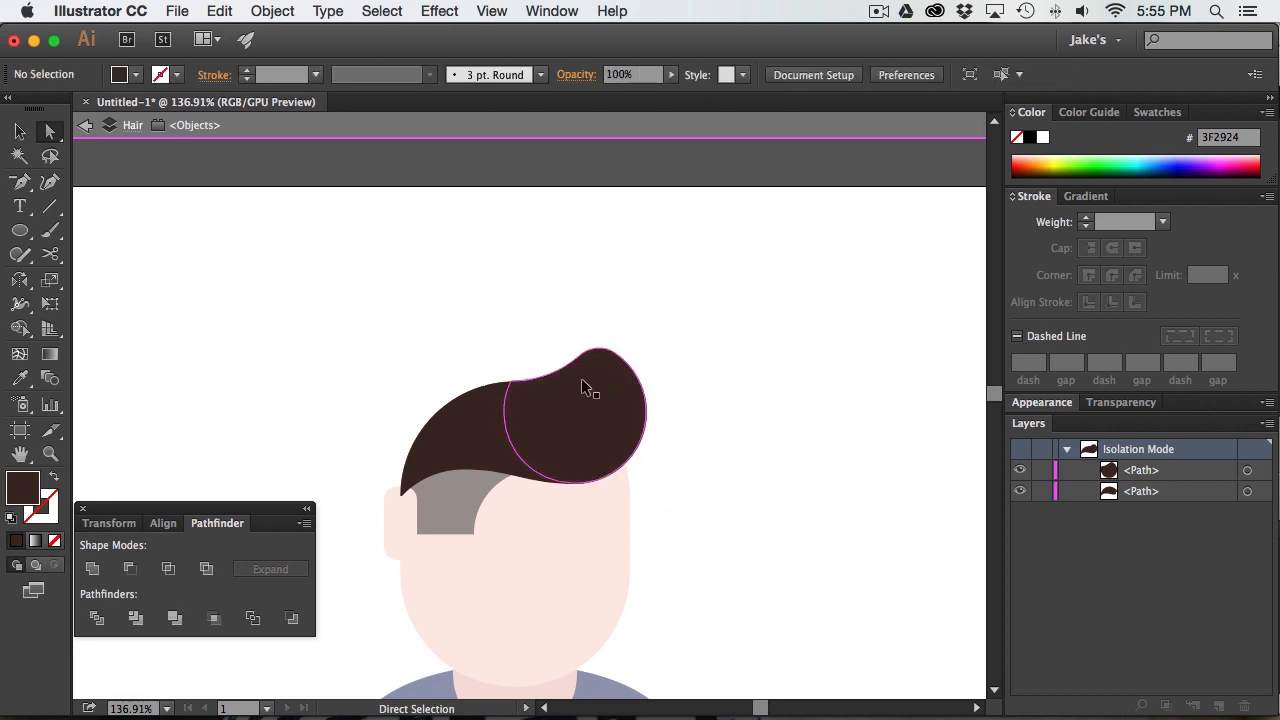
key(v)
double_click(304, 258)
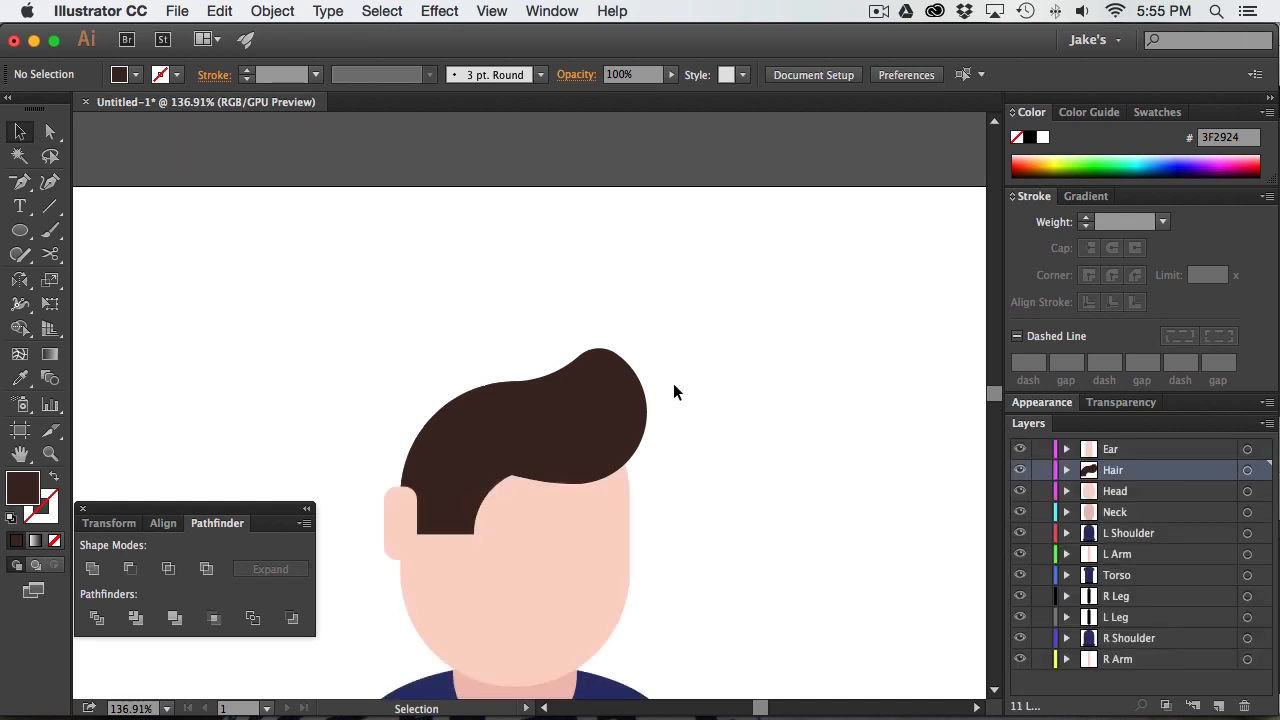
Fill the two upper hair shapes with the darker brown 281916
scroll(686, 382, down, 3)
click(648, 328)
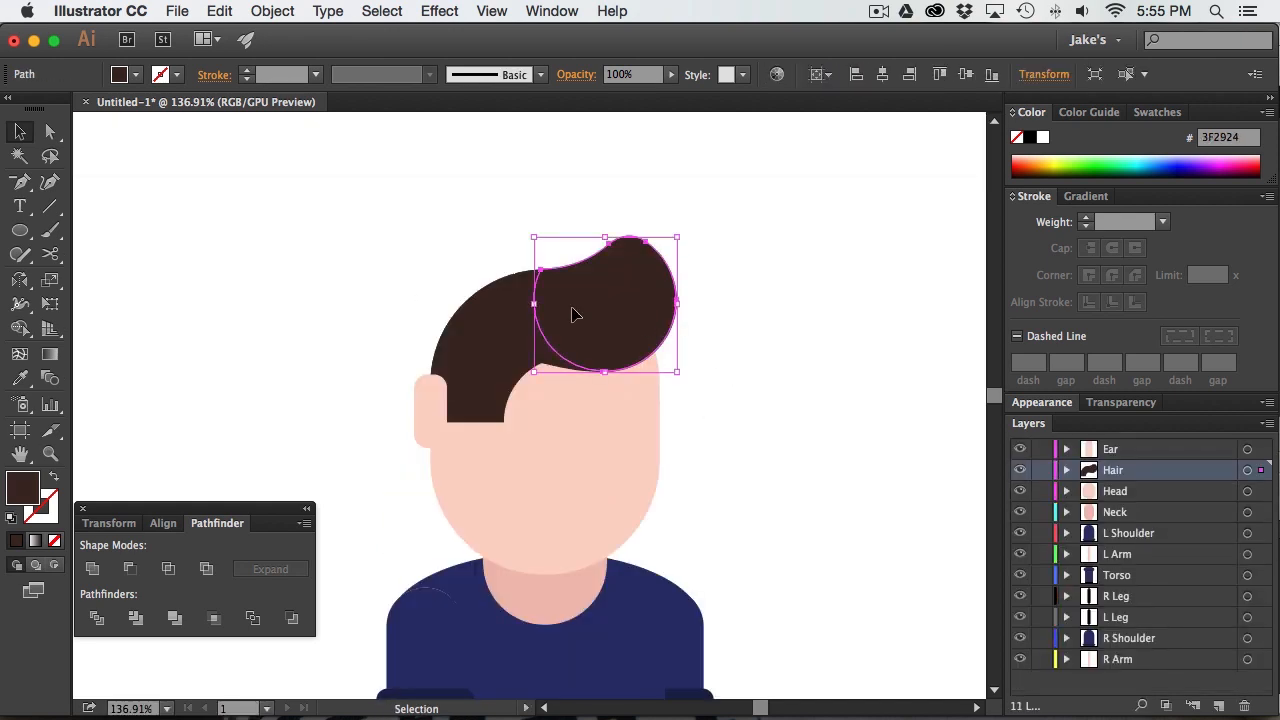
shift+click(504, 309)
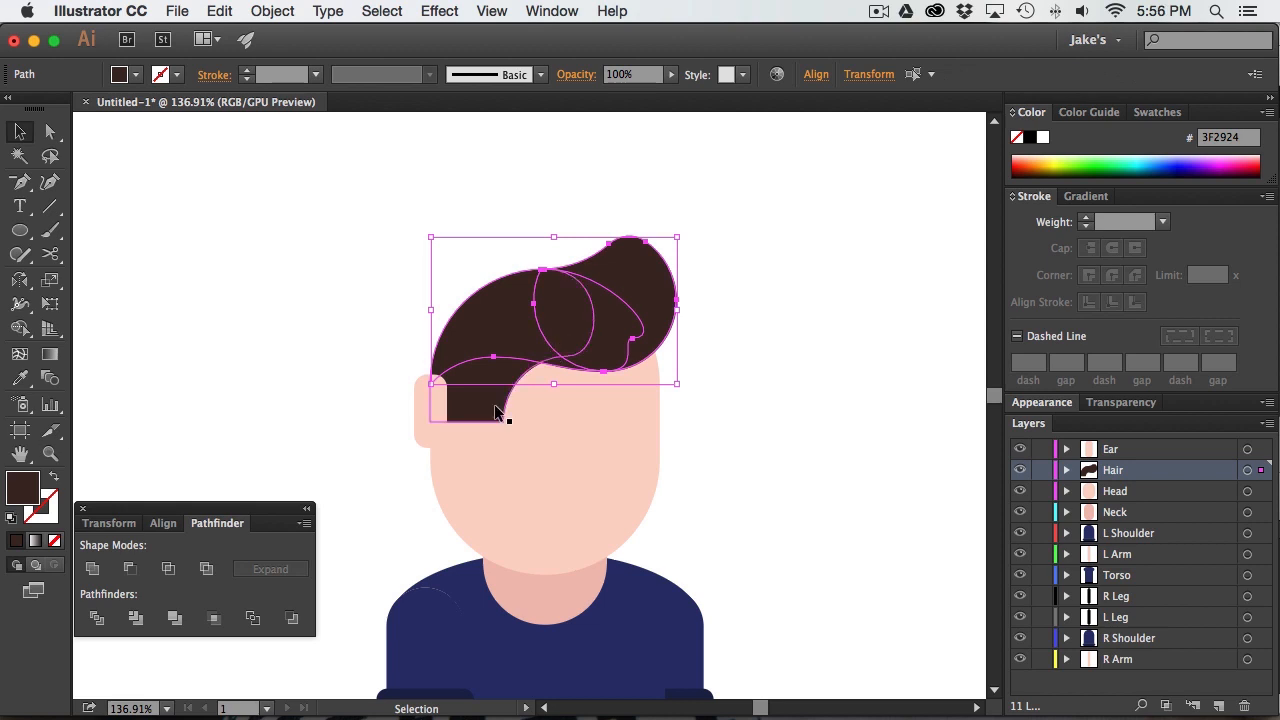
double_click(22, 488)
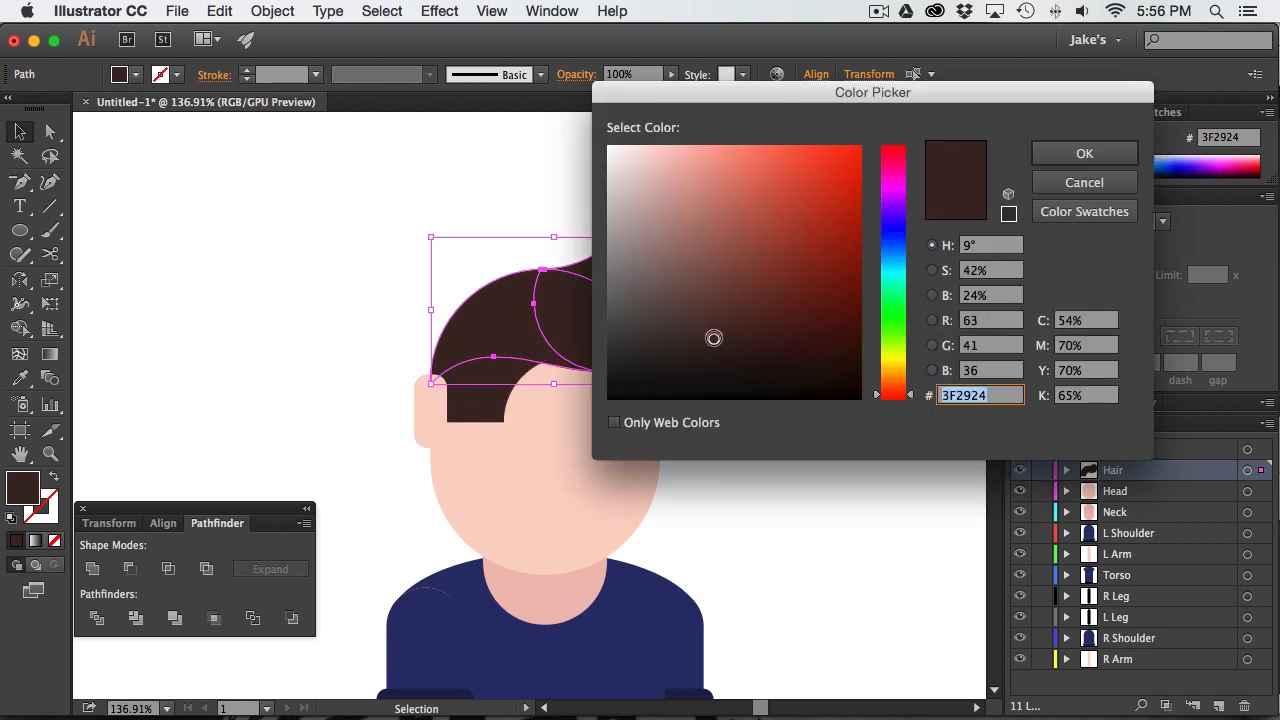
click(716, 347)
drag(716, 347, 720, 357)
click(1084, 153)
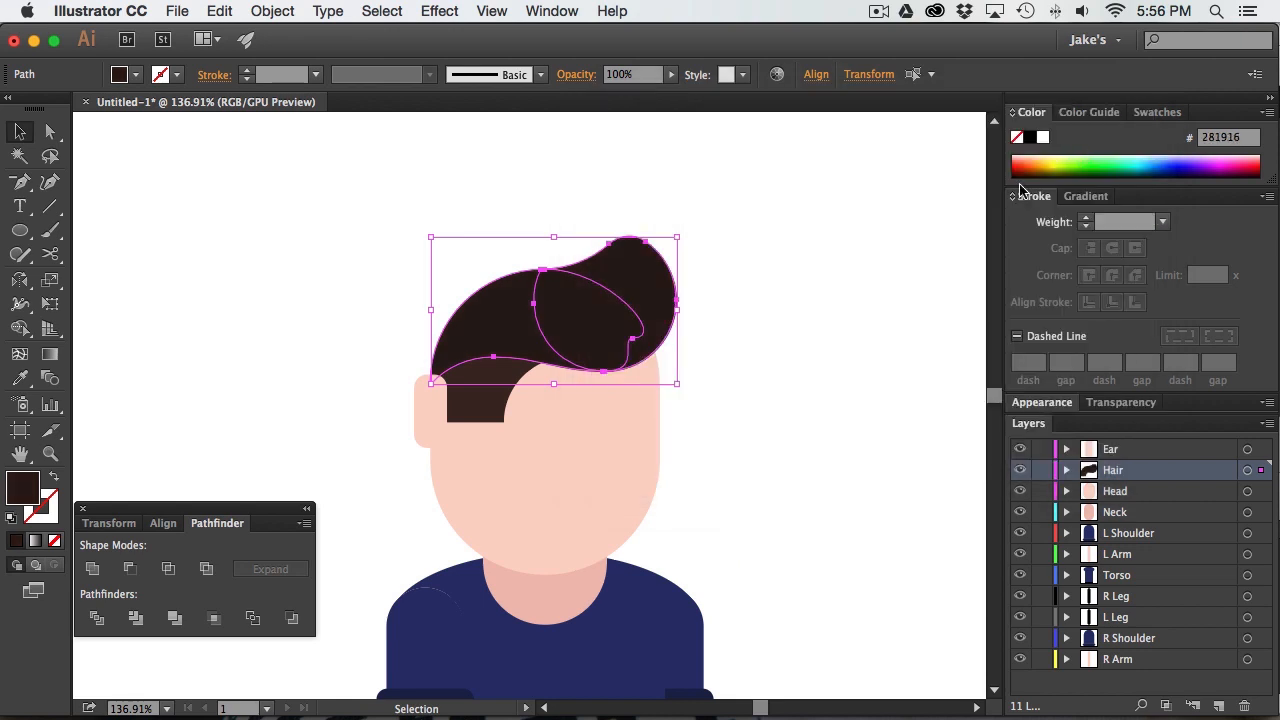
Fill the side hair shape beside the ear with the lighter brown 593833
click(480, 402)
double_click(20, 490)
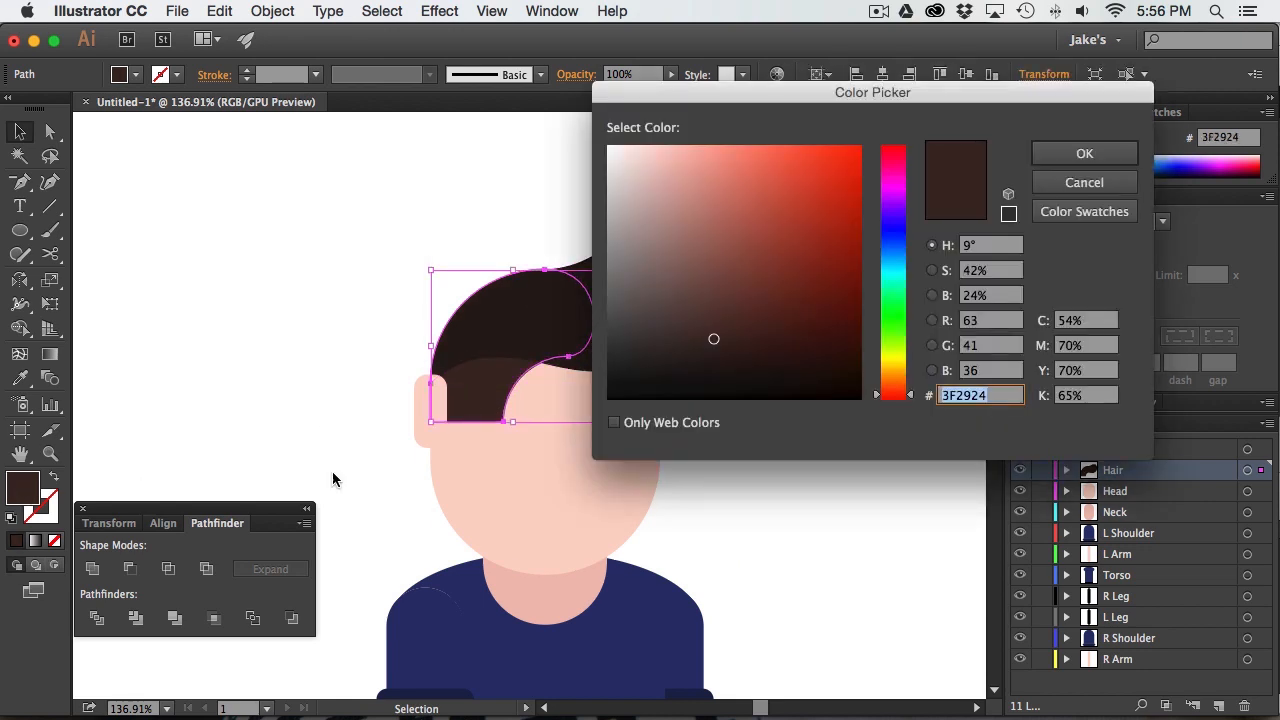
mouse_move(708, 333)
mouse_down()
mouse_move(700, 317)
mouse_move(716, 306)
mouse_up()
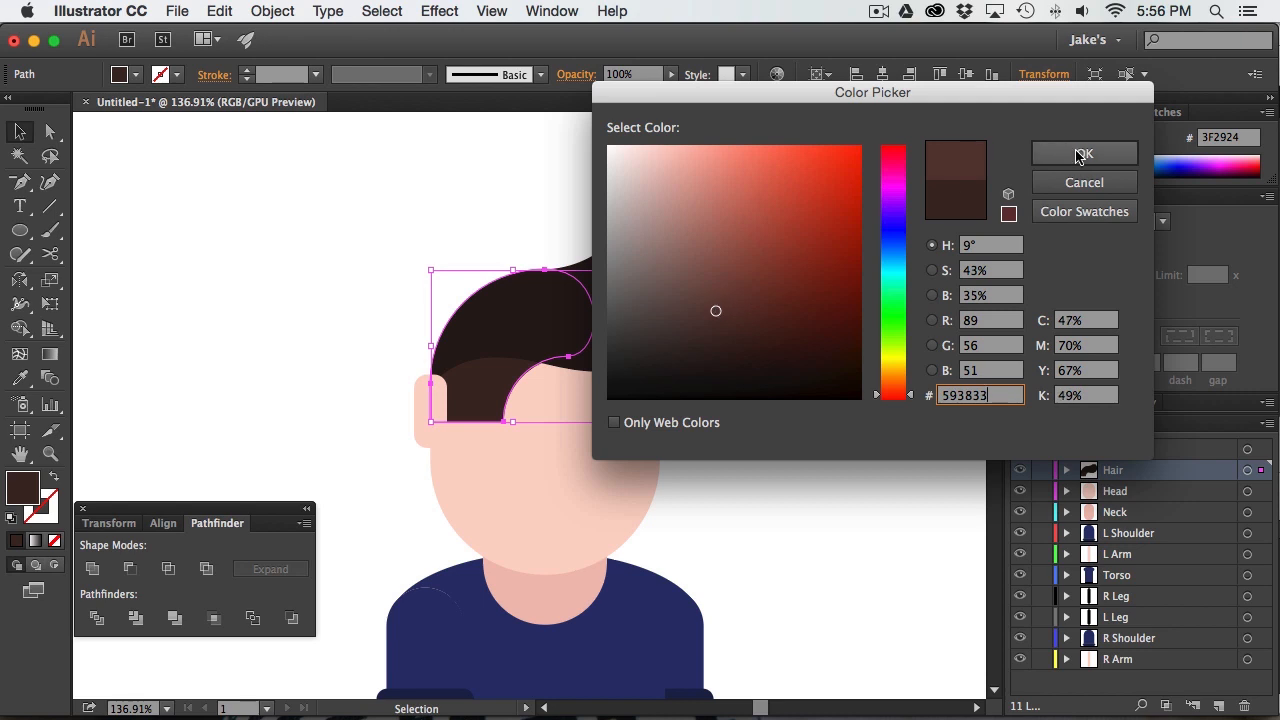
click(1084, 153)
click(744, 240)
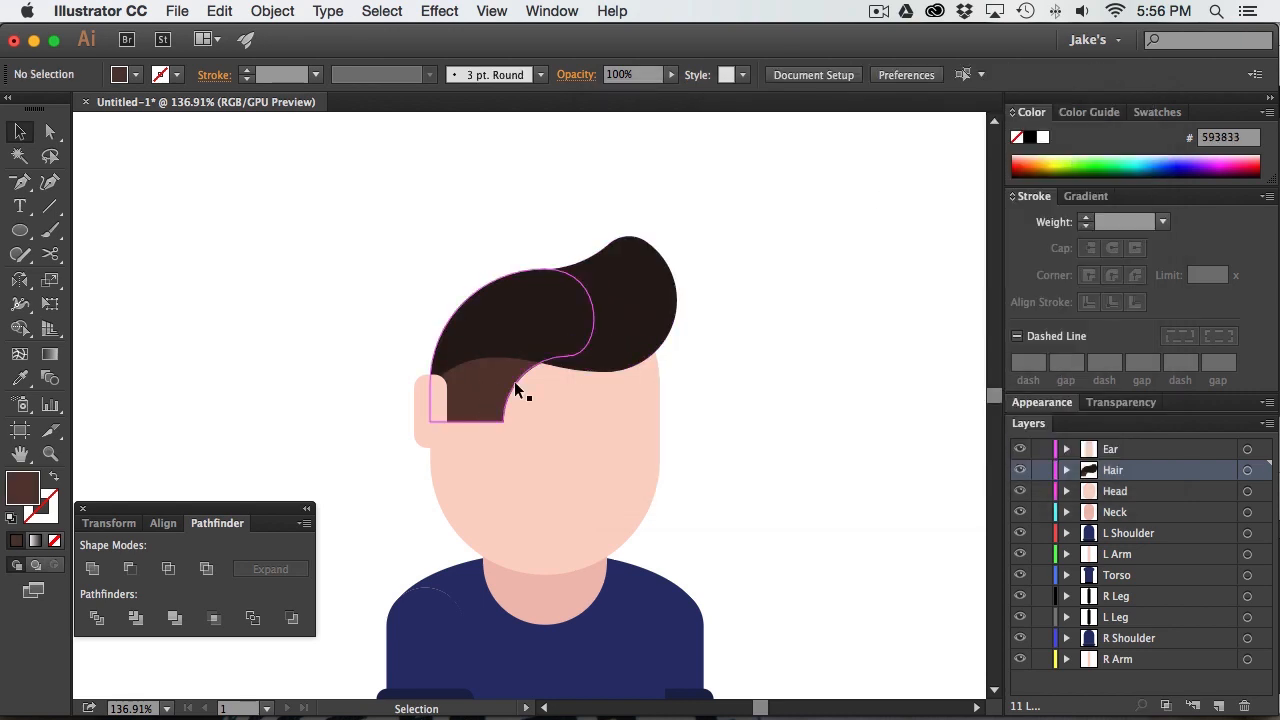
Add a new layer above Hair and name it Sunglasses
scroll(810, 418, down, 3)
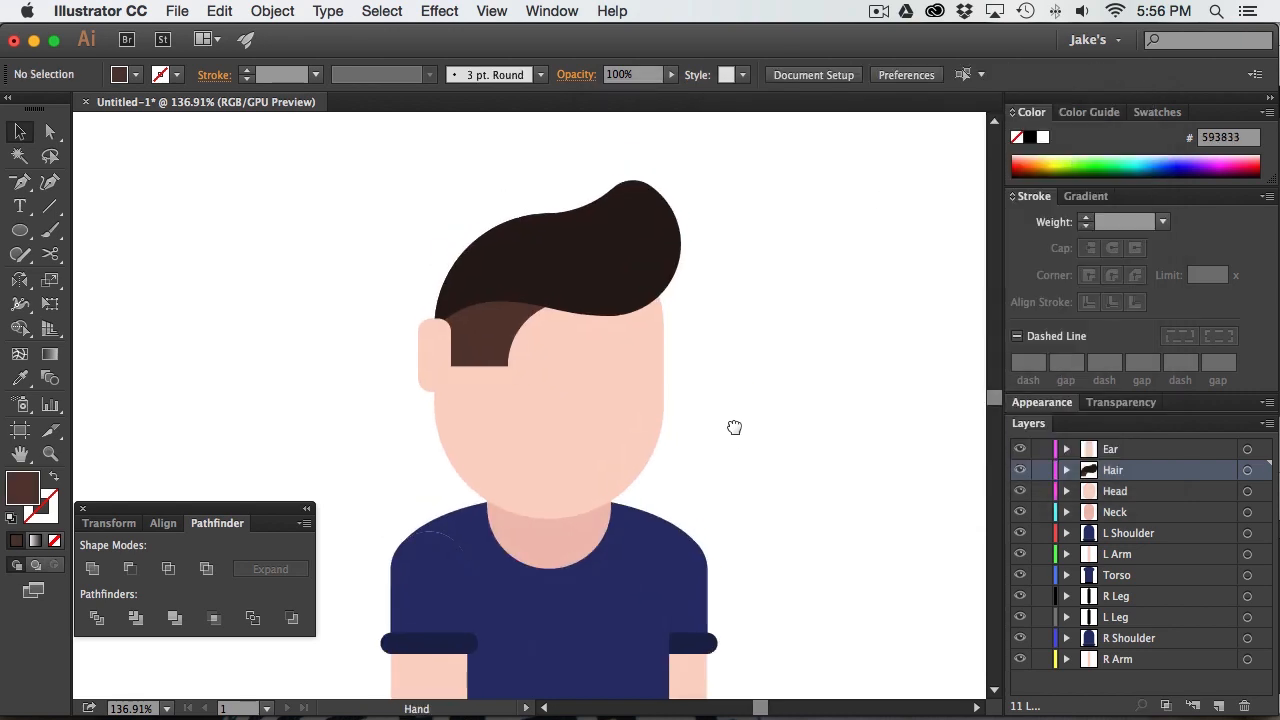
click(19, 230)
click(1219, 705)
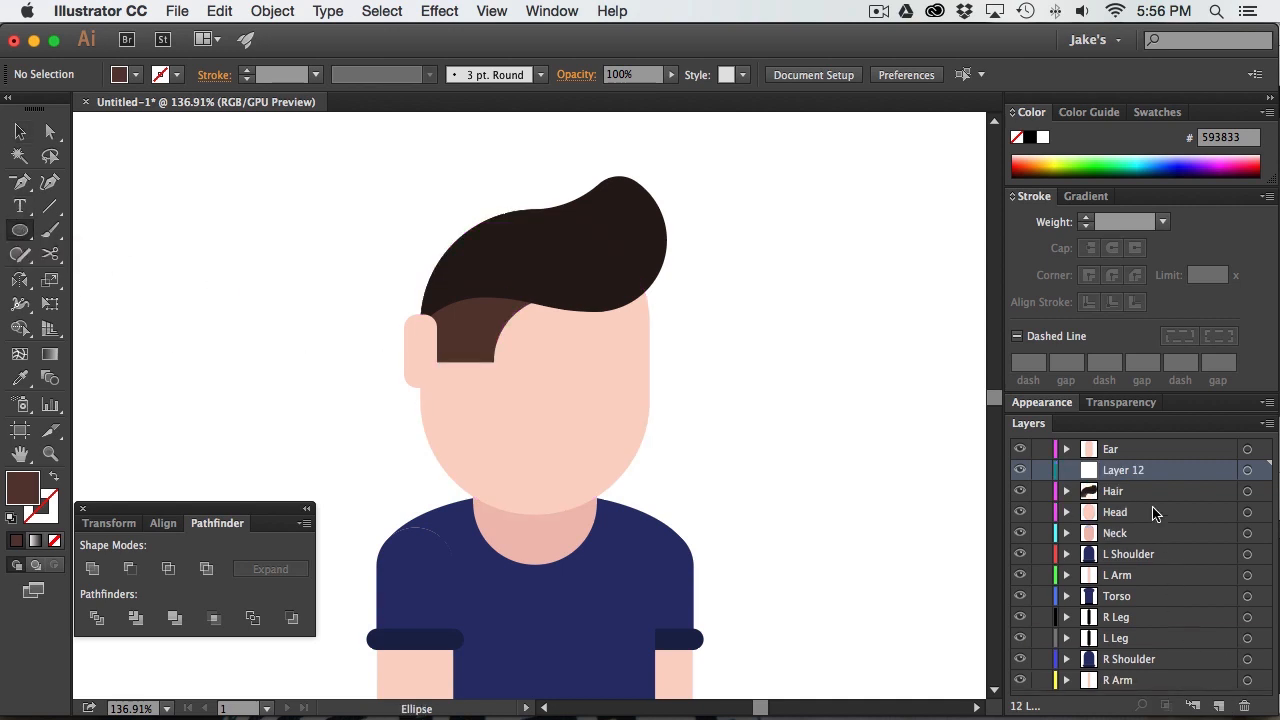
double_click(1115, 470)
text(Sunglas)
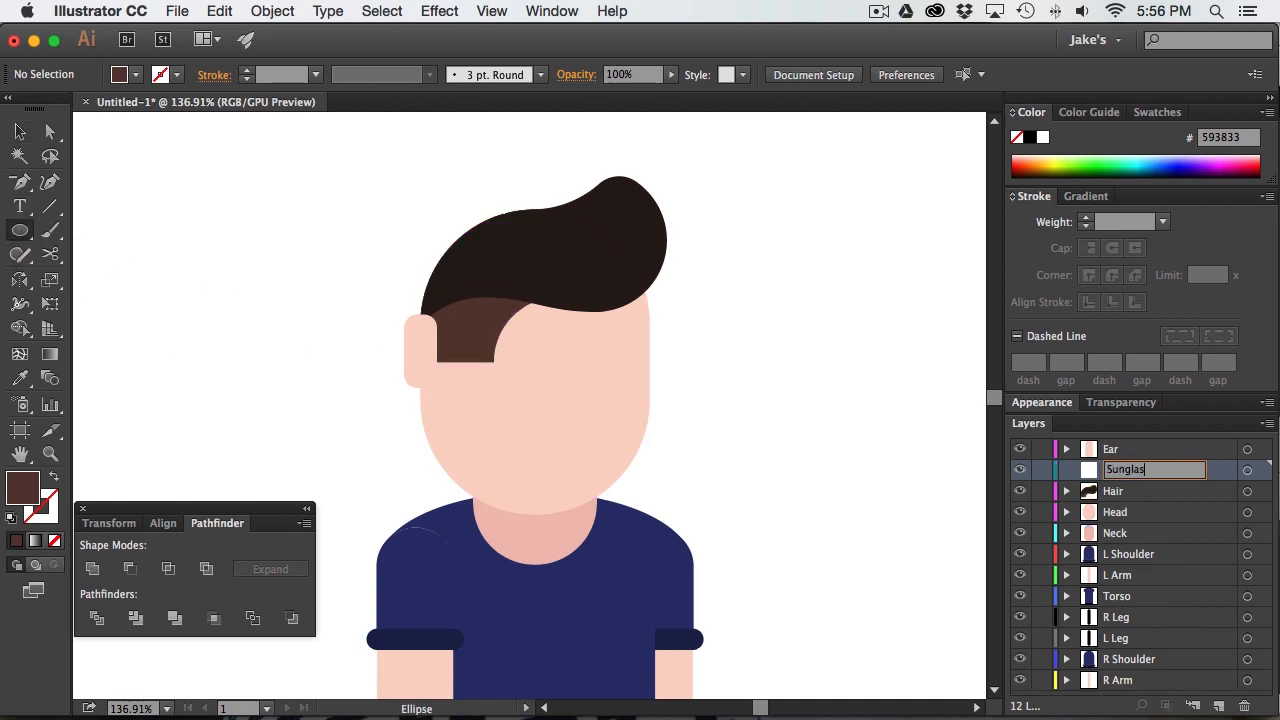
text(ses)
key(Return)
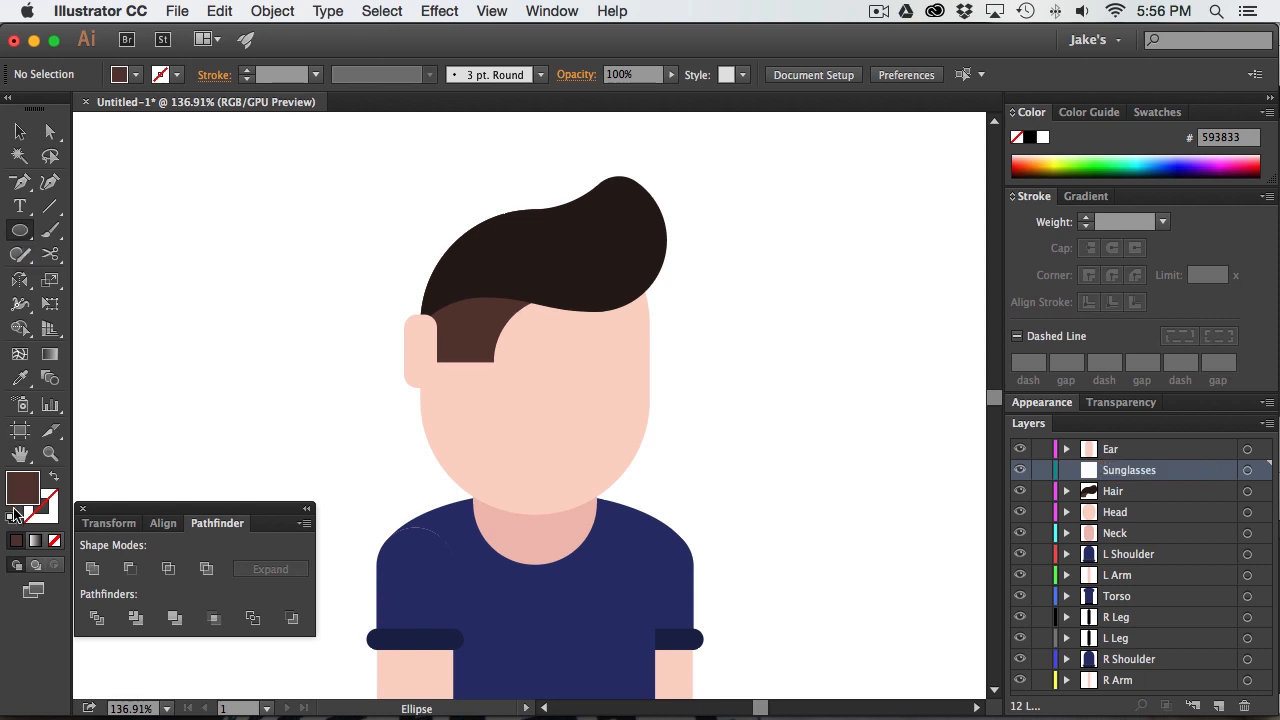
Draw a black circle on the face at eye level, beside the side hair, as a sunglasses lens
click(1030, 137)
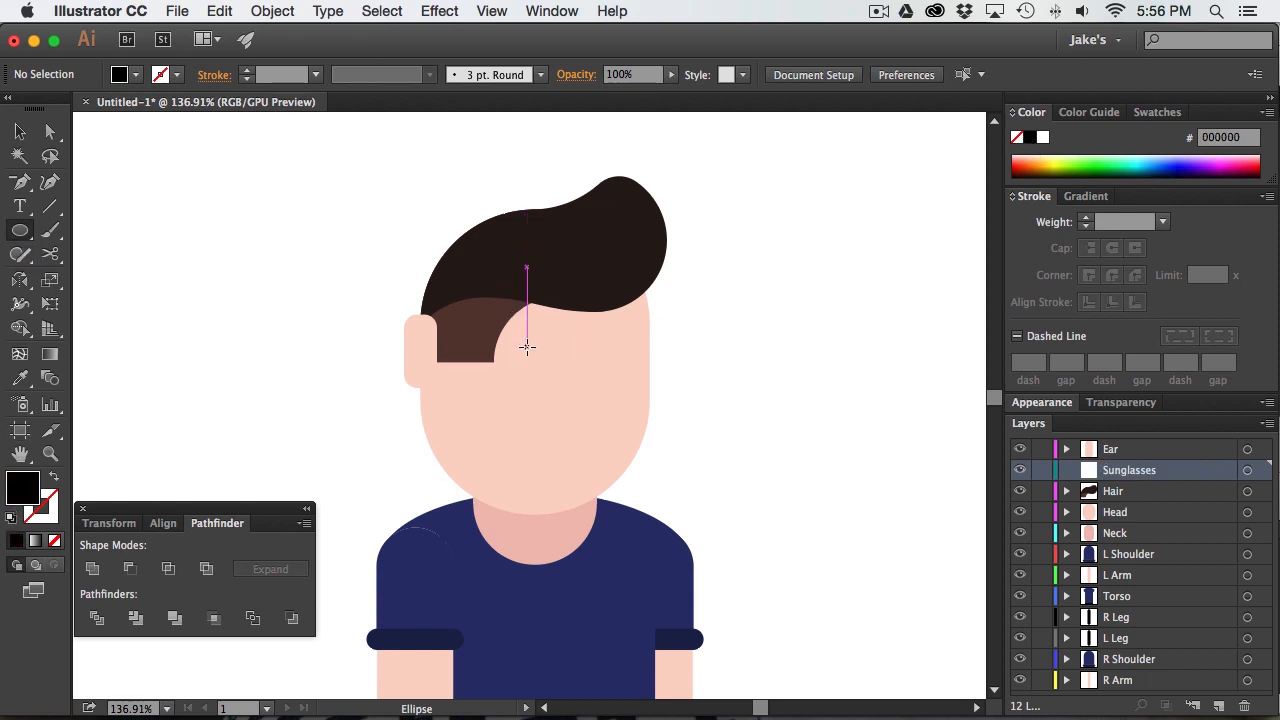
drag(524, 342, 539, 377)
key(v)
key(a)
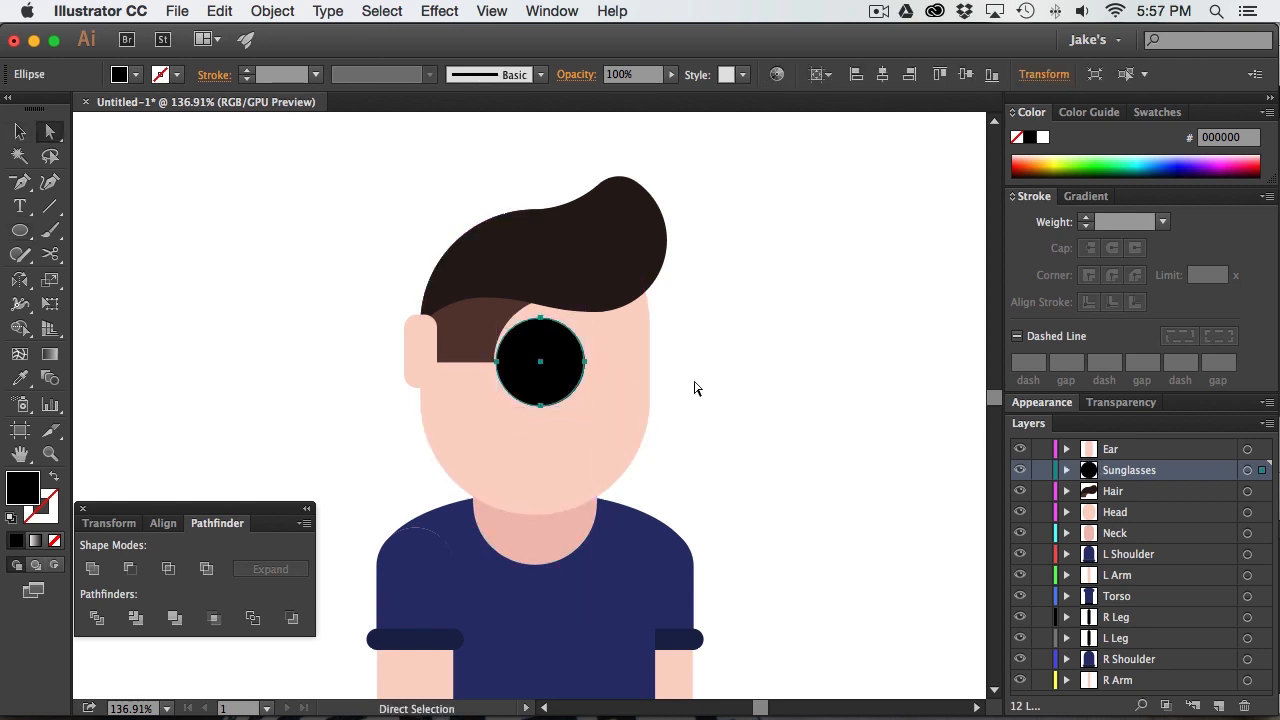
Turn the black lens circle into a half circle by deleting its upper anchor point and straightening the edge between the side points
click(541, 317)
click(20, 181)
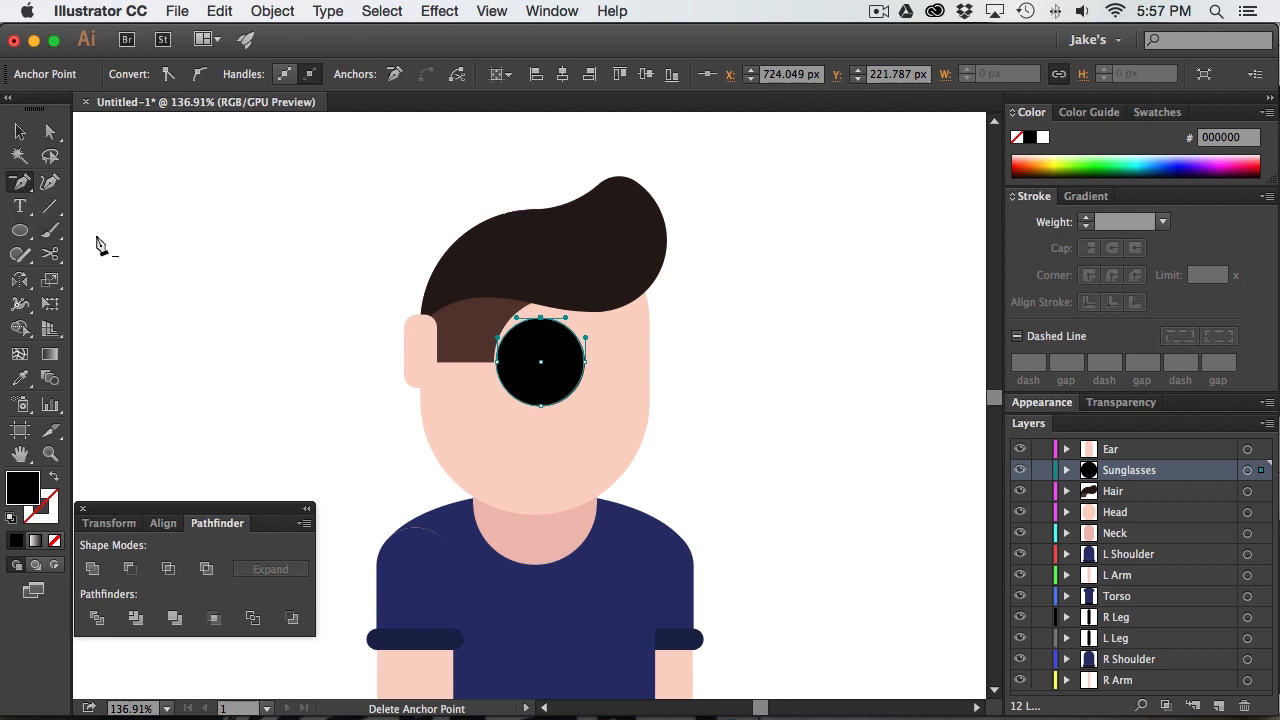
click(541, 318)
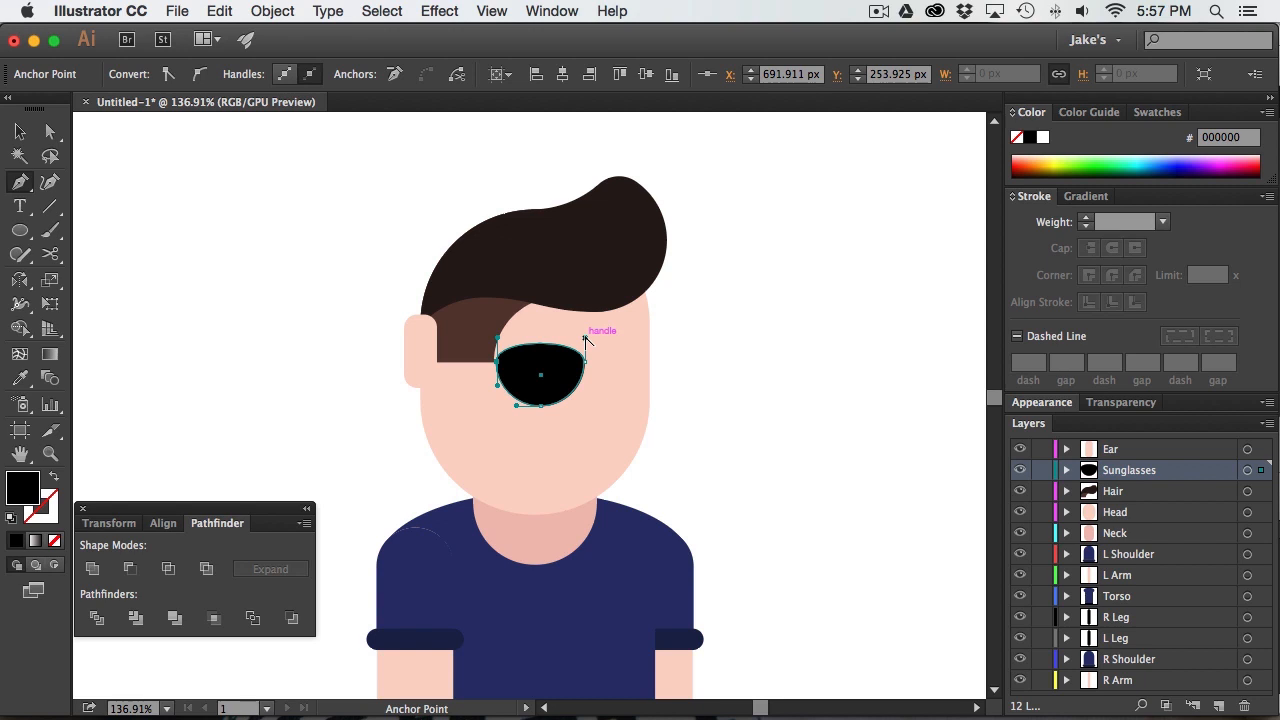
drag(585, 338, 586, 366)
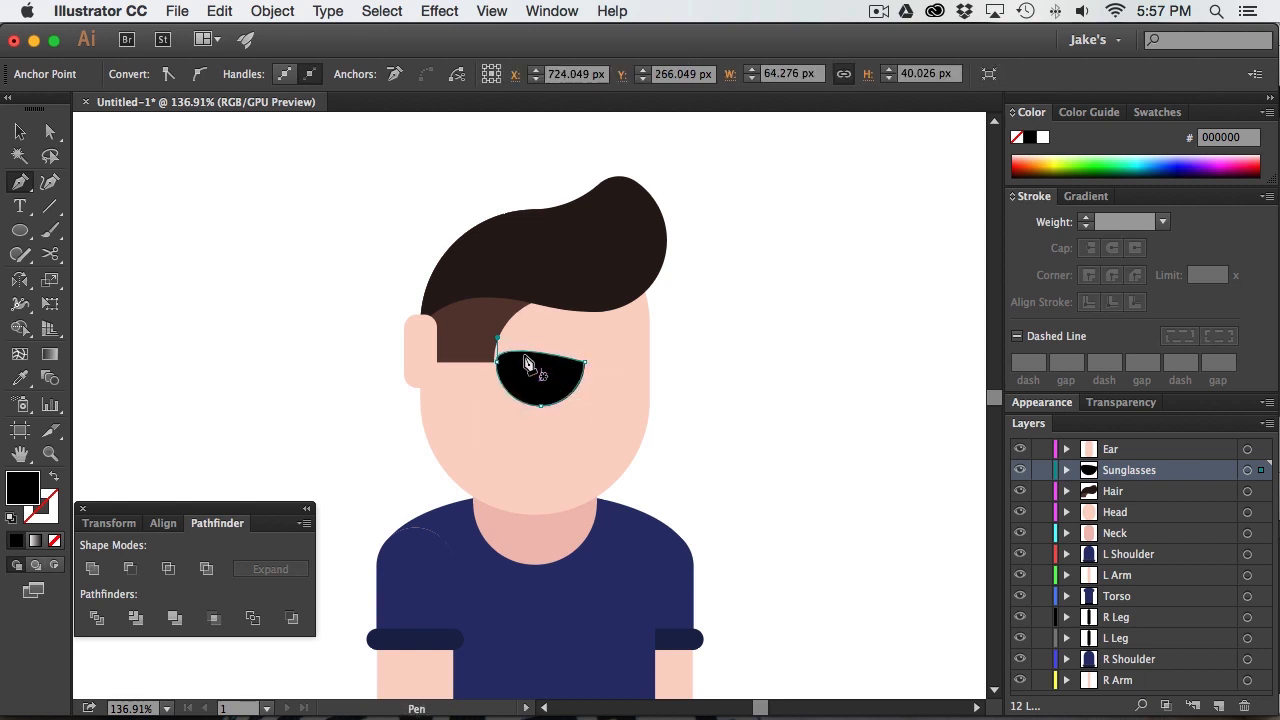
drag(498, 339, 498, 361)
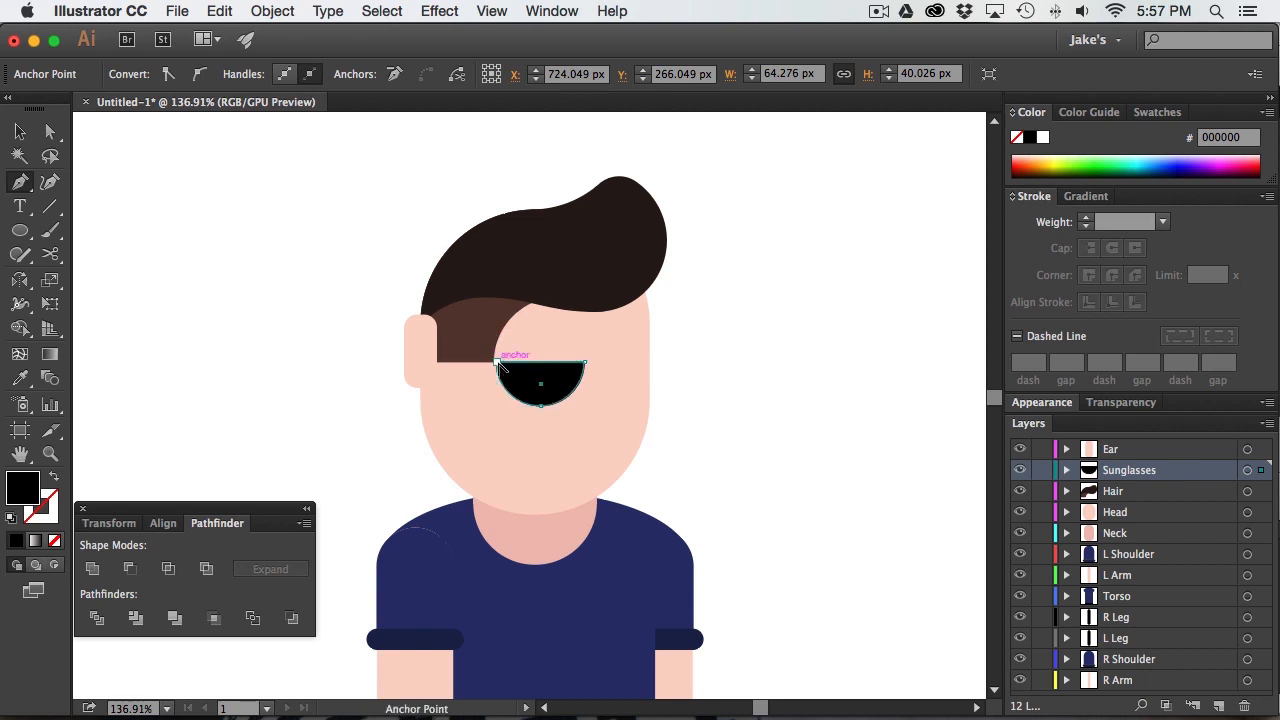
key(v)
click(680, 392)
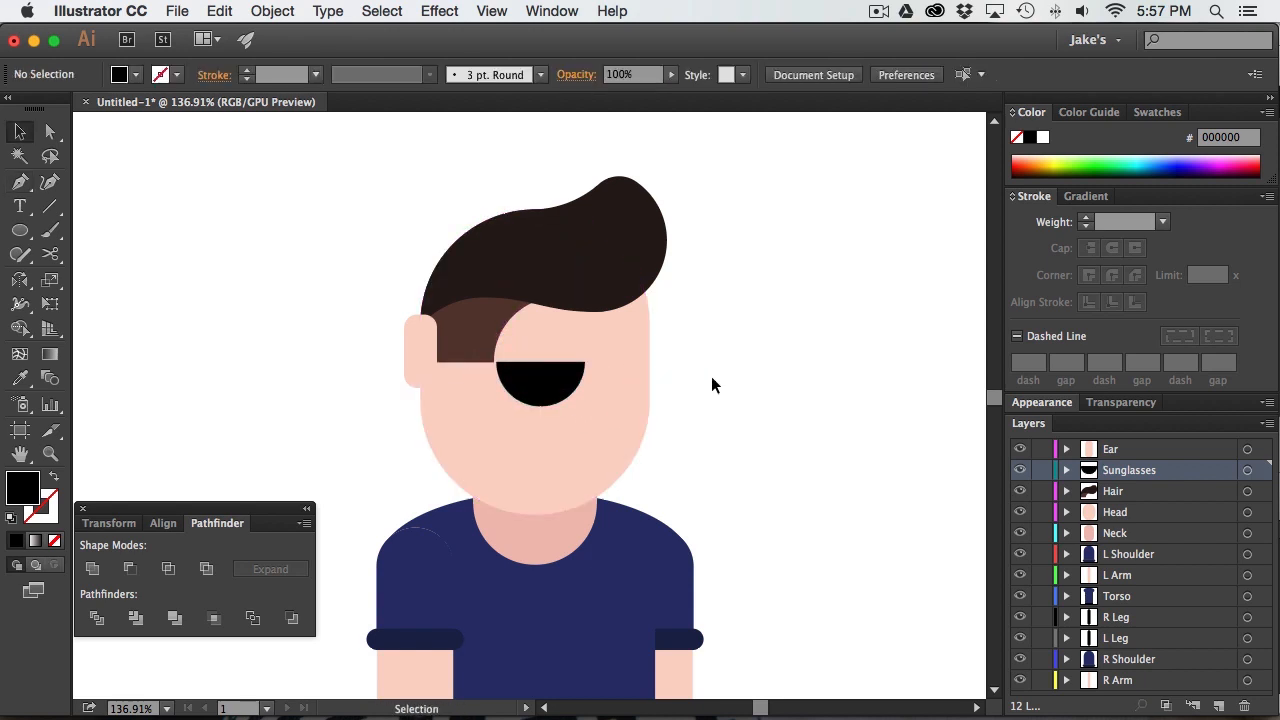
Scale the half-circle lens down slightly, keeping its proportions and its corner beside the side hair in place
click(562, 387)
drag(587, 410, 577, 403)
click(792, 373)
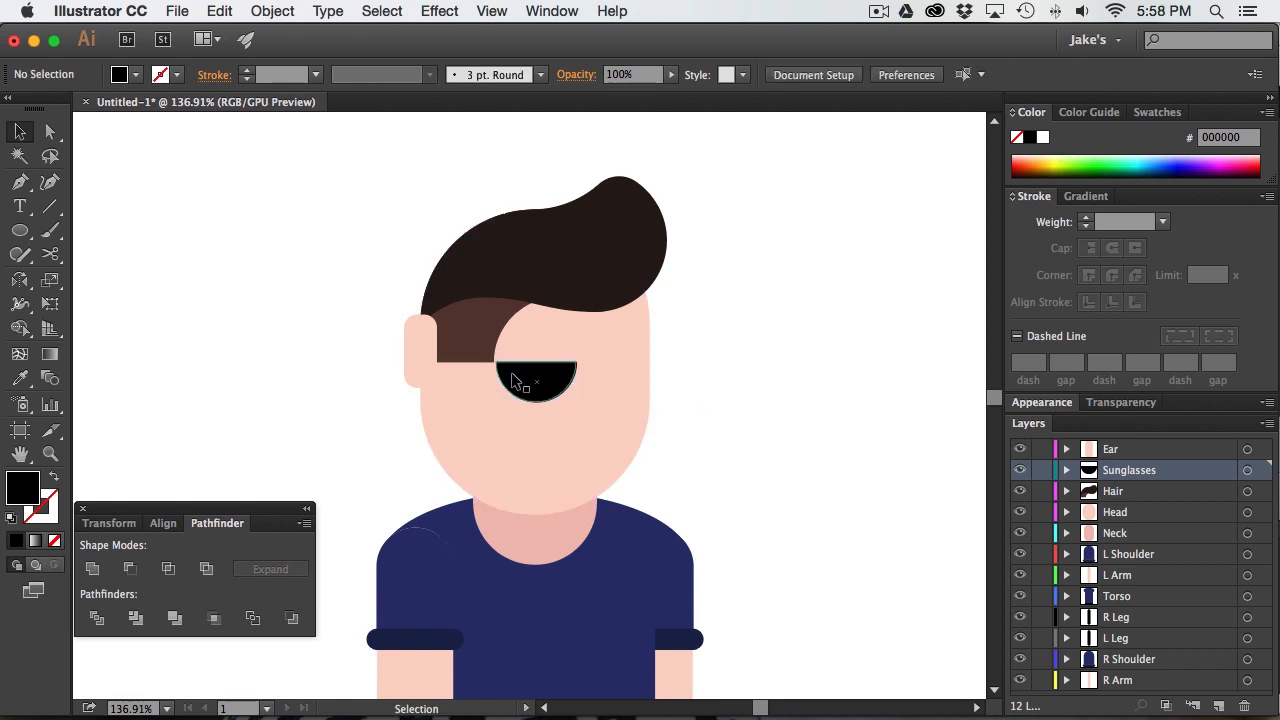
Duplicate the lens horizontally toward the front of the face and nudge the original closer to the copy
drag(513, 381, 611, 380)
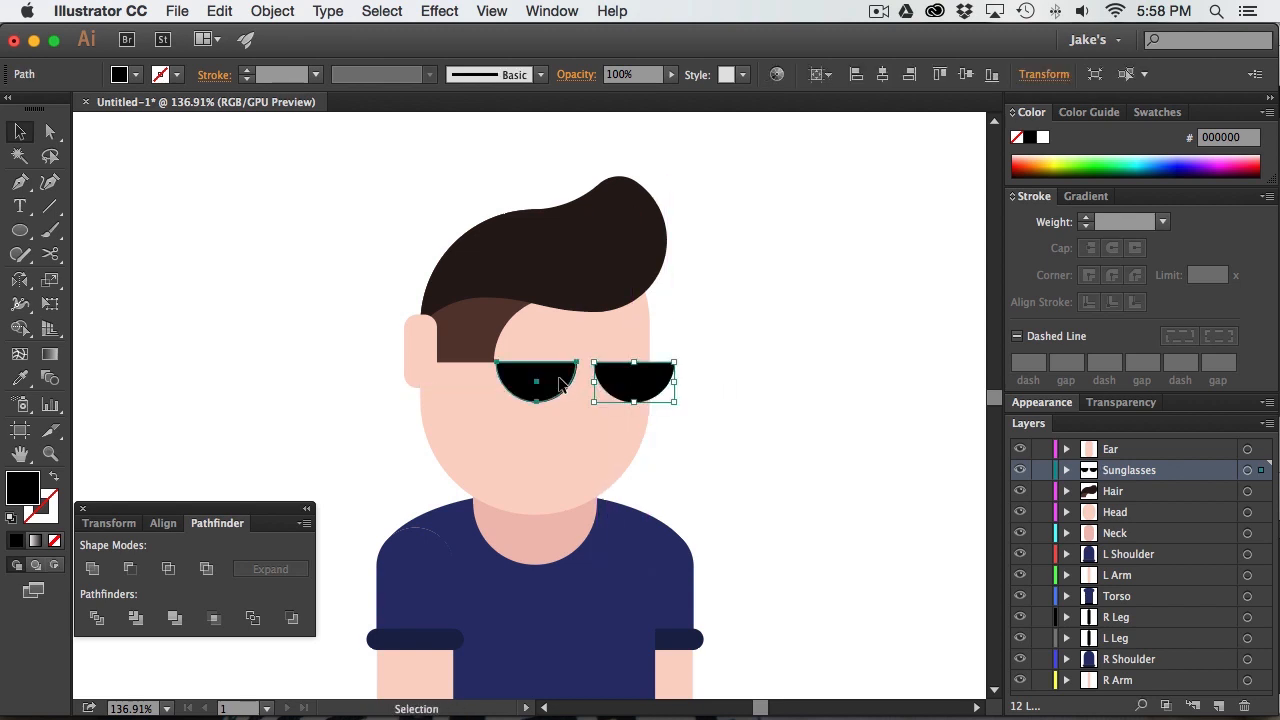
click(560, 383)
key(Right)
key(Right)
key(Right)
key(Right)
key(Right)
key(Right)
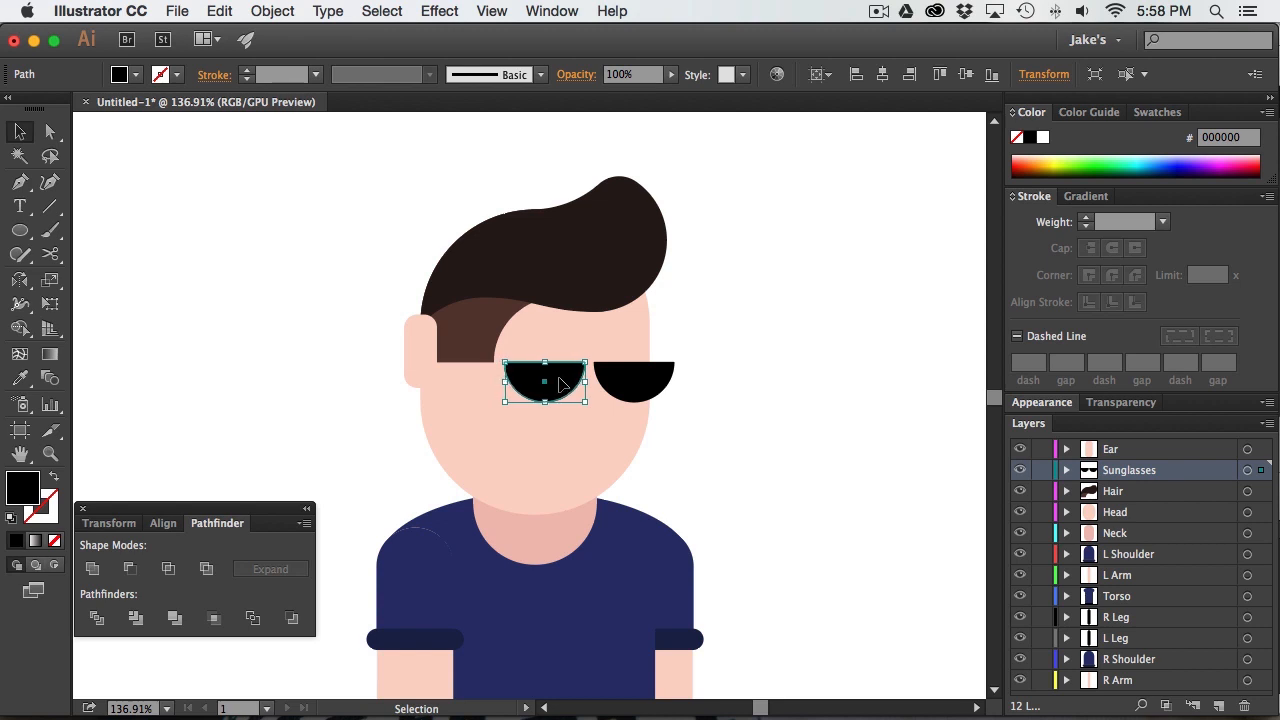
Draw a thin black rectangle along the lenses' flat edges, from the front lens's outer corner back to the ear, as the frame
drag(20, 230, 77, 234)
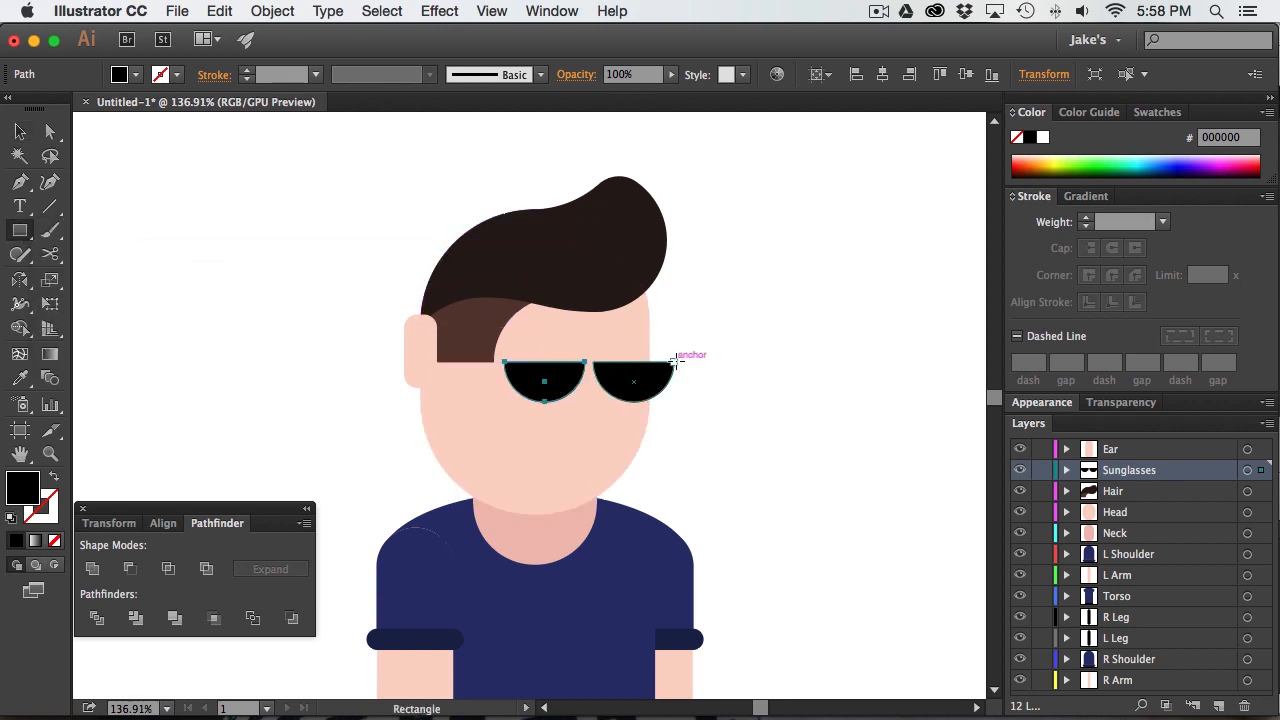
drag(676, 361, 420, 353)
key(v)
click(800, 355)
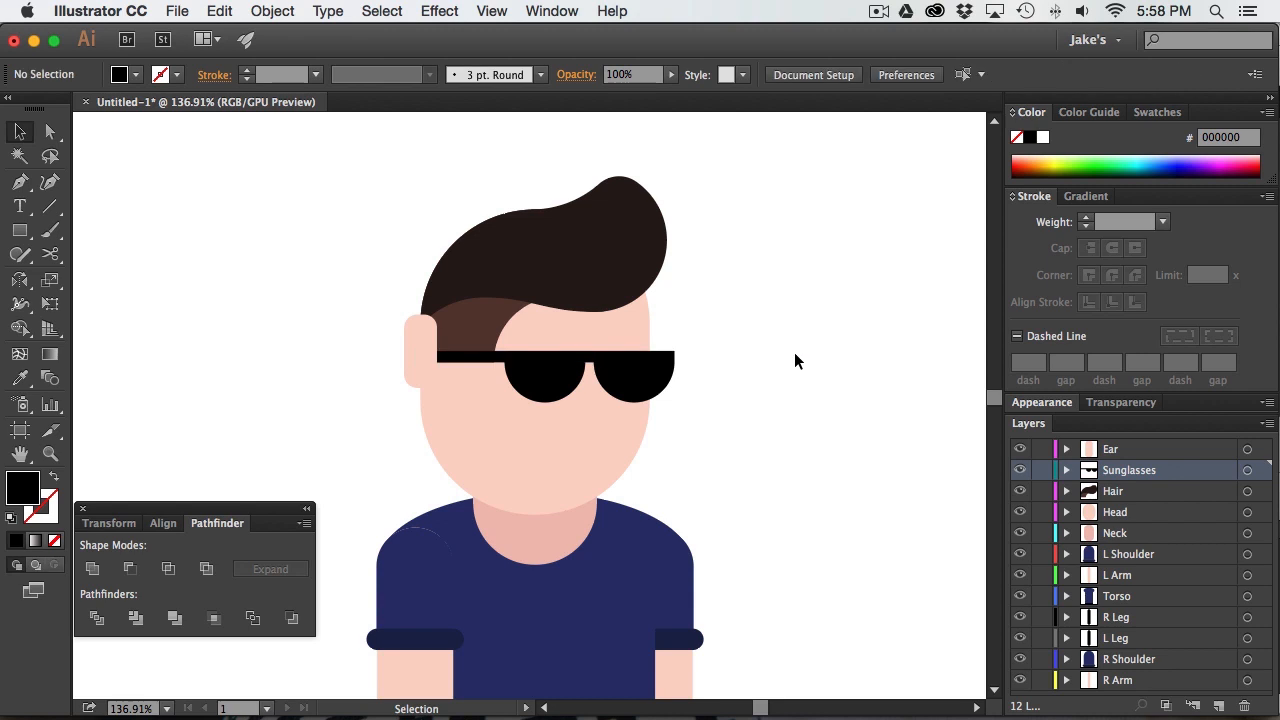
Select both lenses and the frame bar and nudge the sunglasses slightly up the face
click(636, 388)
shift+click(534, 389)
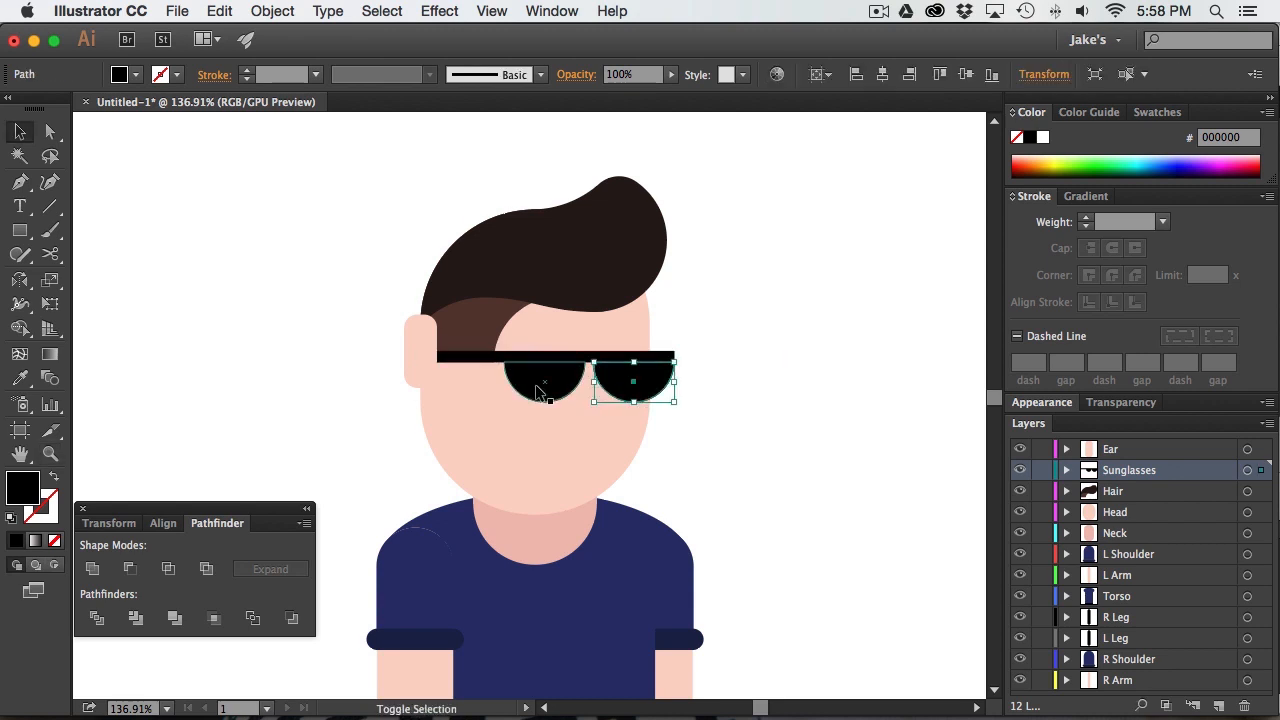
shift+click(473, 358)
key(Up)
key(Up)
key(Up)
key(Up)
key(Up)
key(Up)
key(Up)
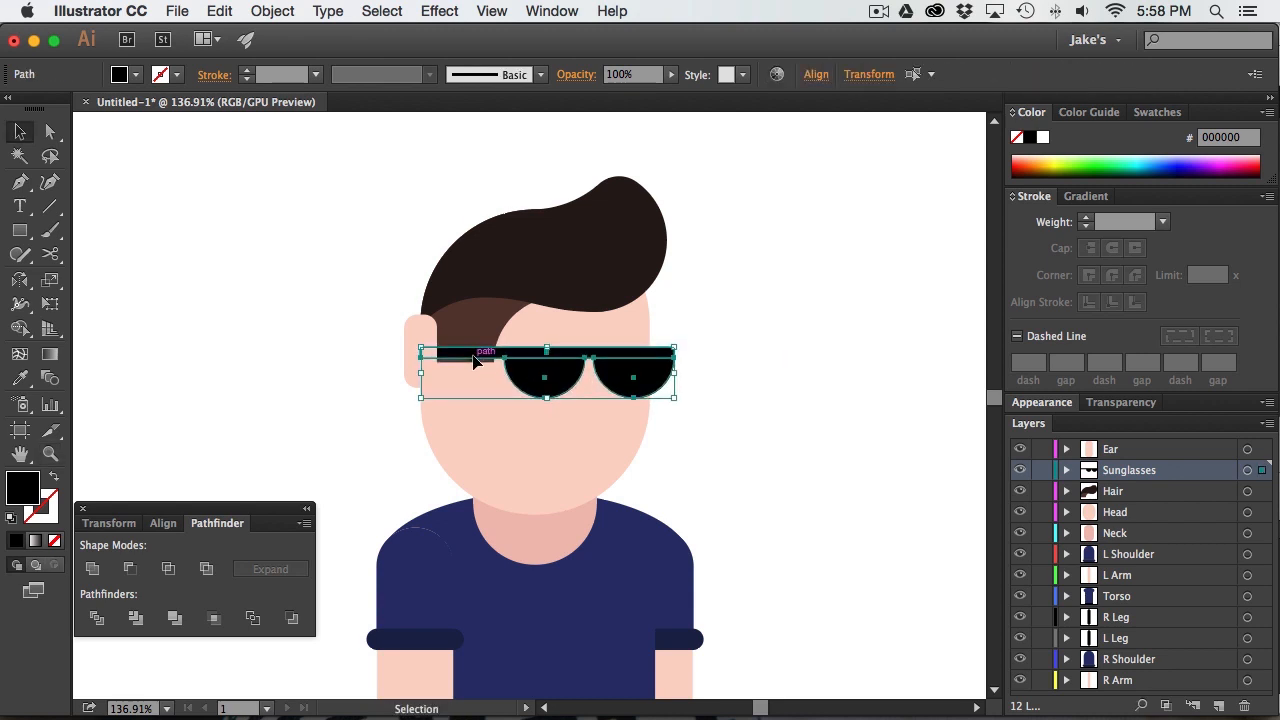
click(776, 321)
Select the ear, sunglasses, hair and head without the neck, and nudge them slightly to the right over the body
key(z)
key(super+1)
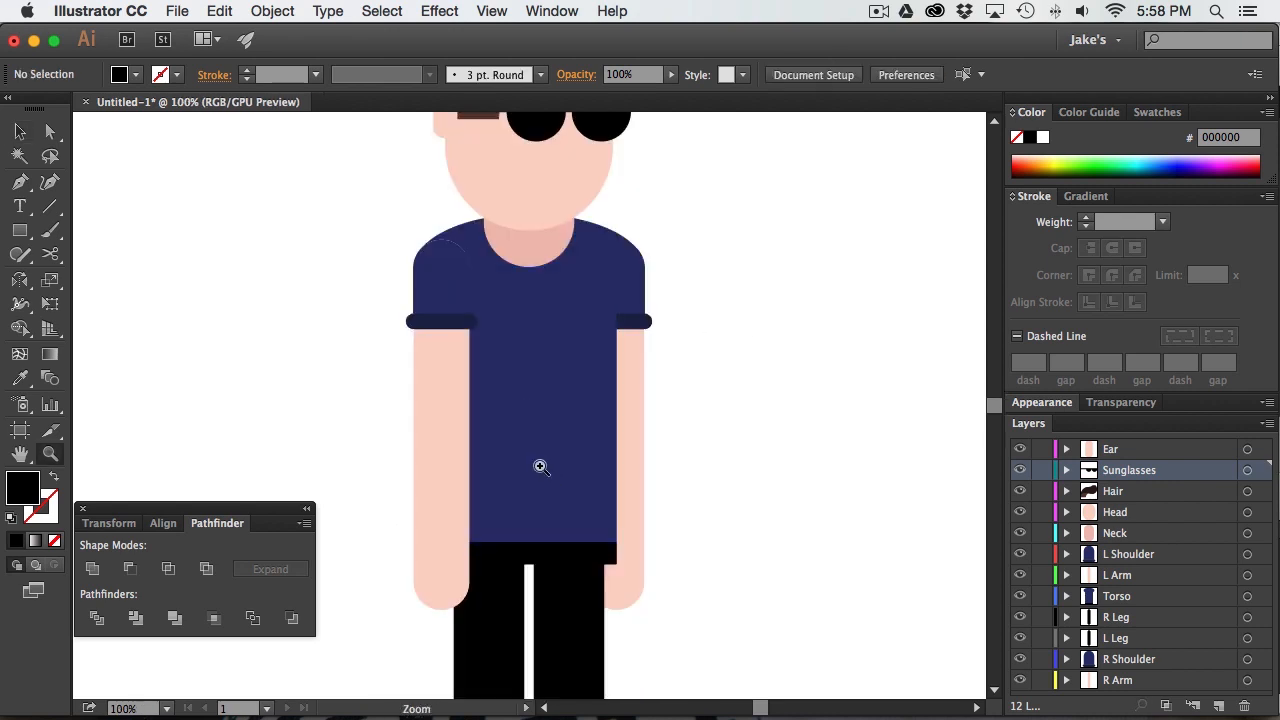
key(super+0)
key(v)
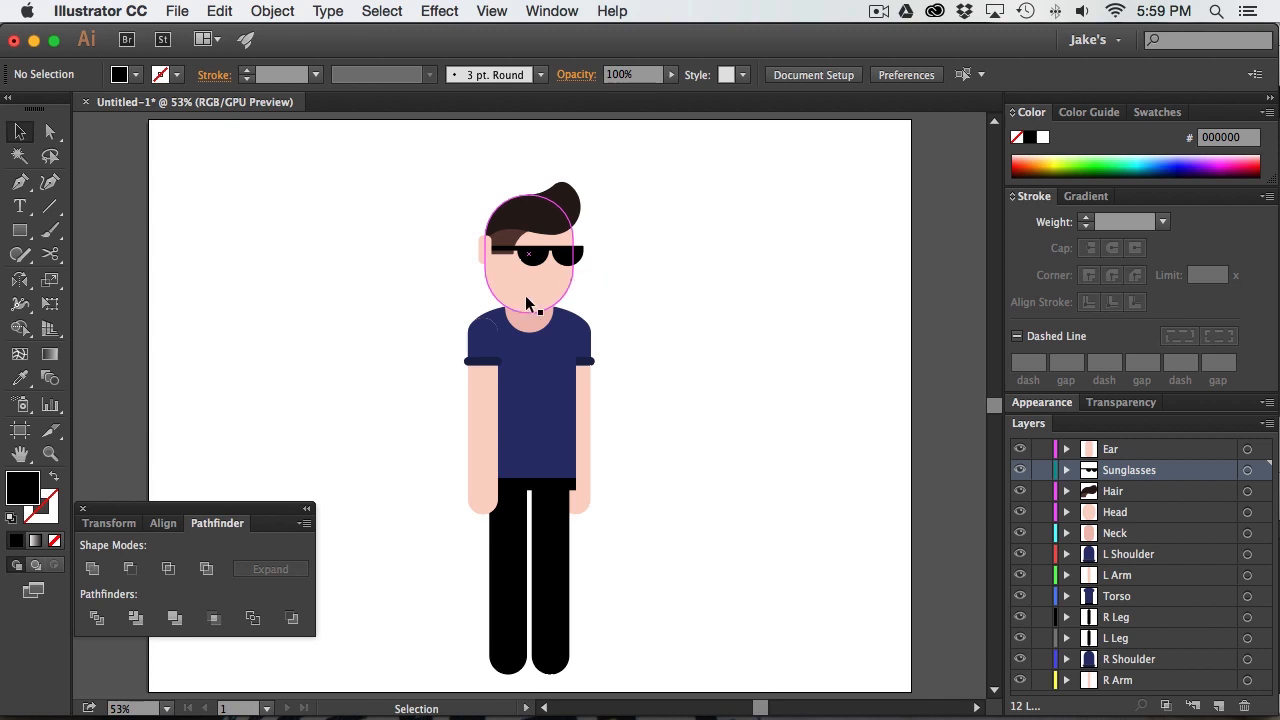
drag(610, 176, 480, 315)
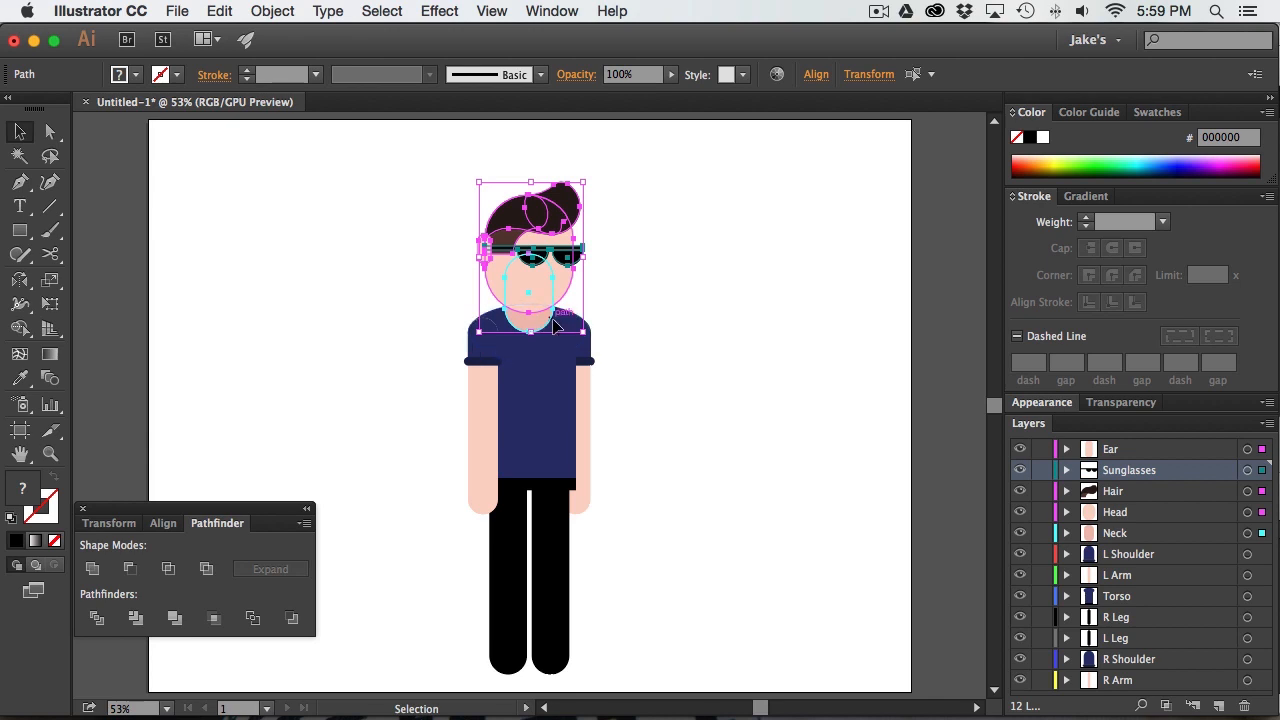
shift+click(538, 325)
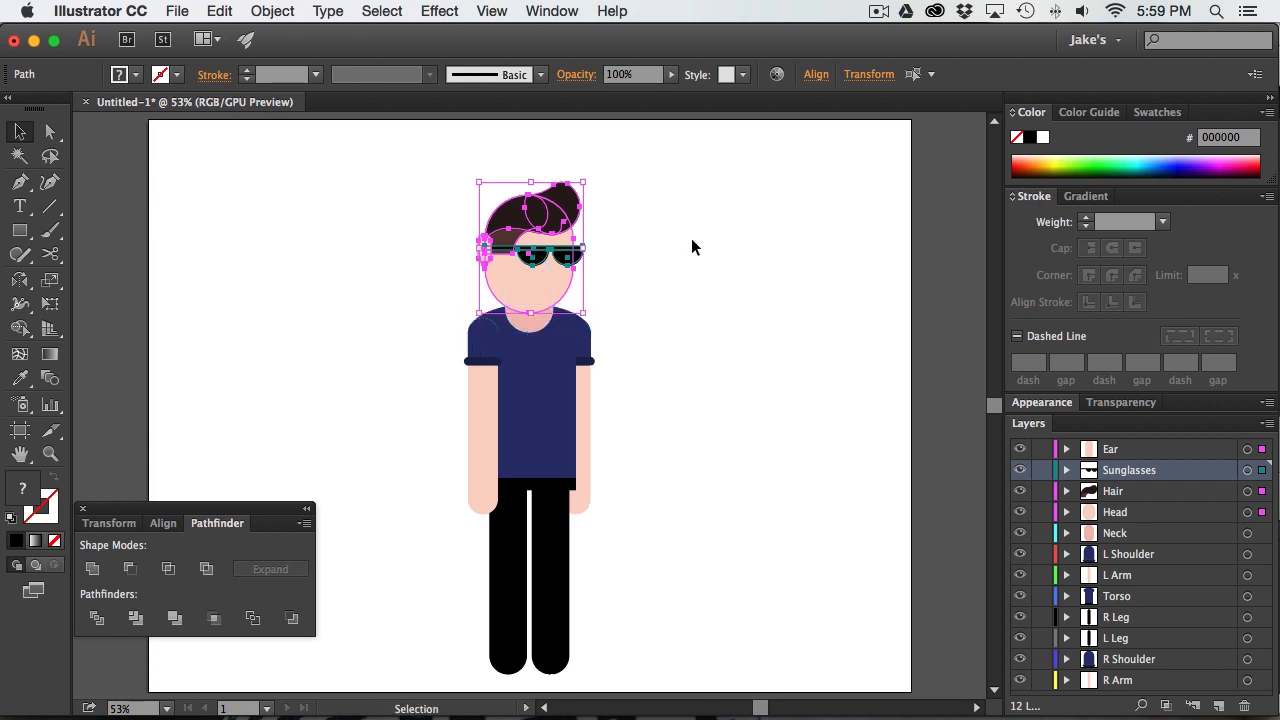
key(Right)
key(Right)
key(Right)
key(Right)
key(Right)
key(Right)
key(Right)
key(Right)
key(Right)
key(Right)
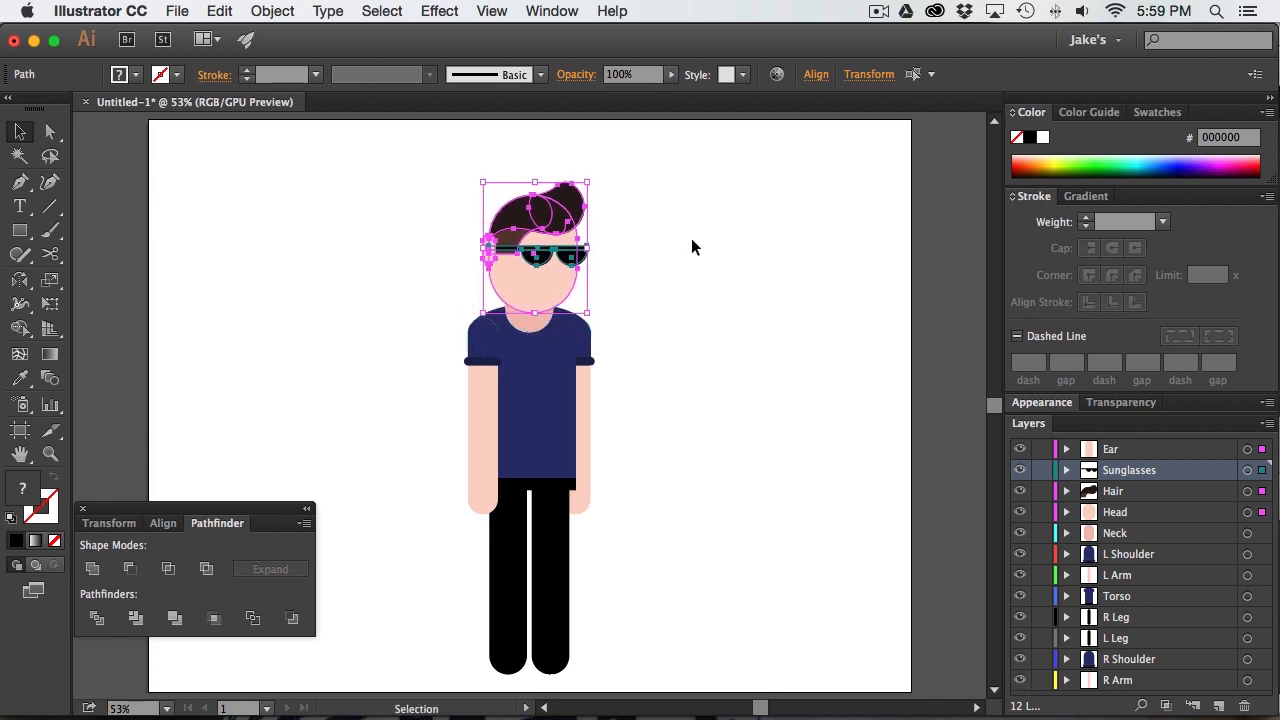
key(Right)
key(Right)
key(Right)
key(Right)
key(Right)
key(Right)
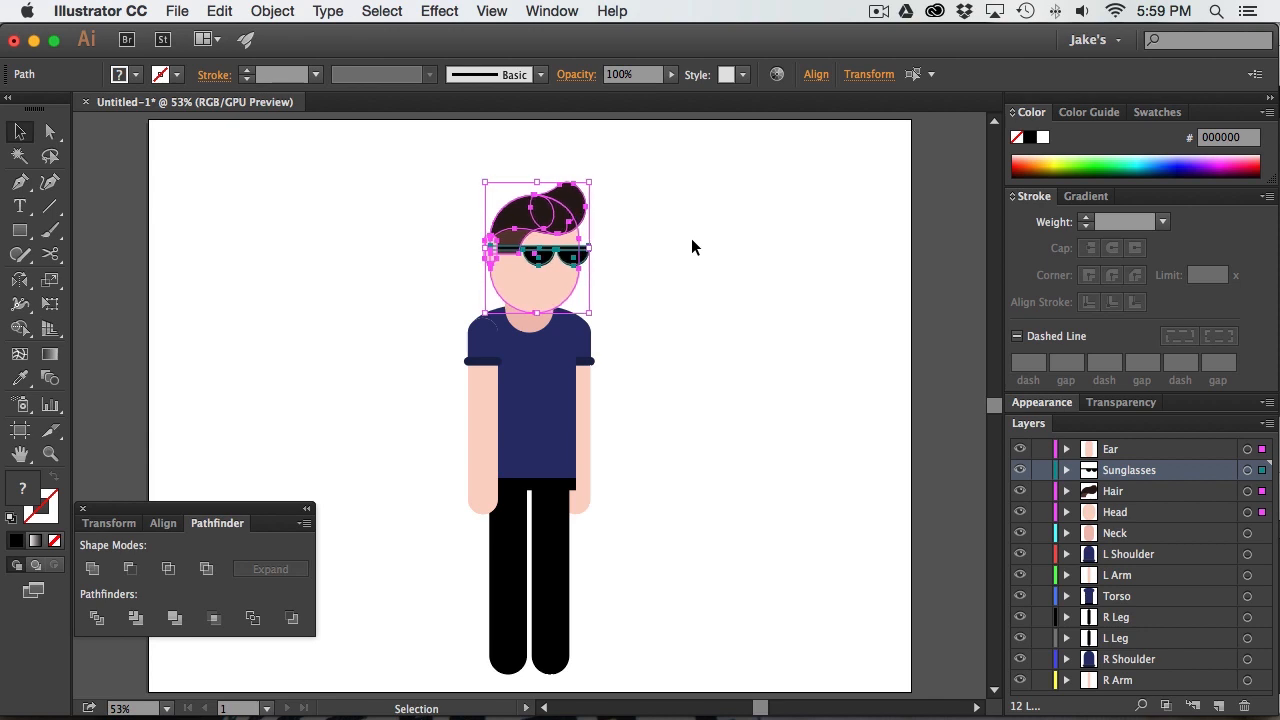
click(691, 247)
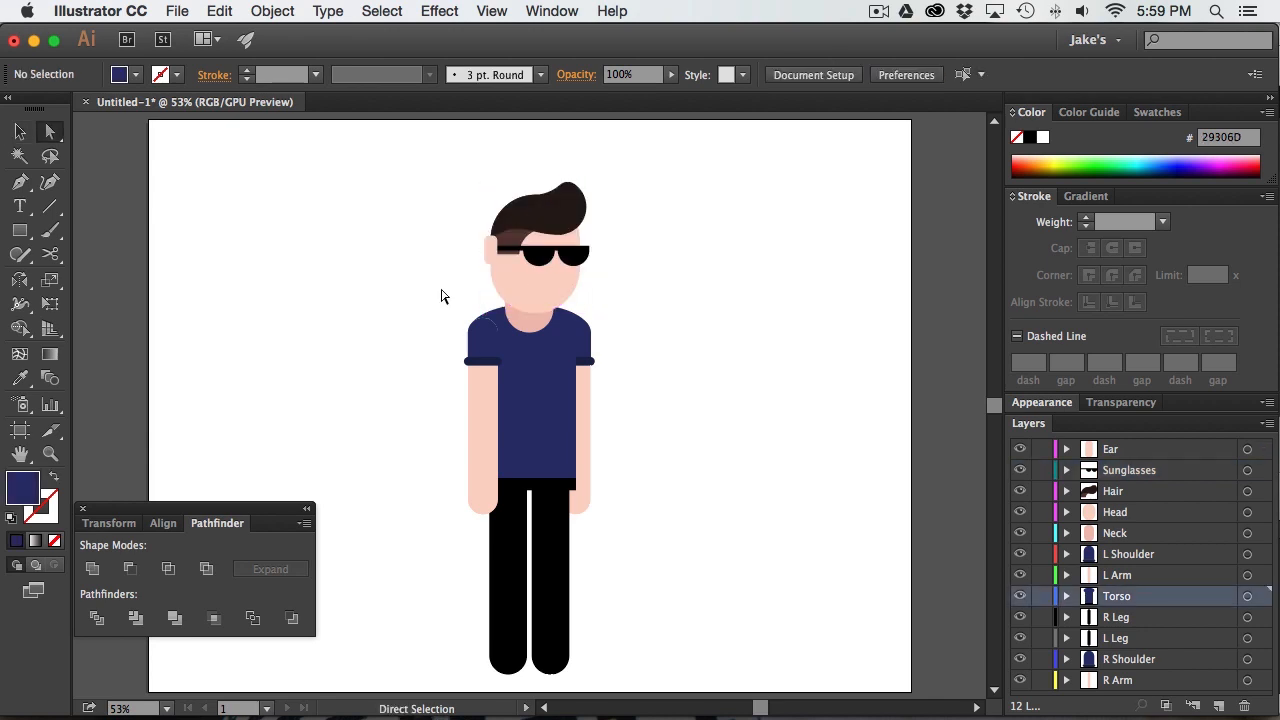
Select every shape sharing the torso's fill colour and recolour them with the muted blue 343E5B
click(526, 385)
click(371, 12)
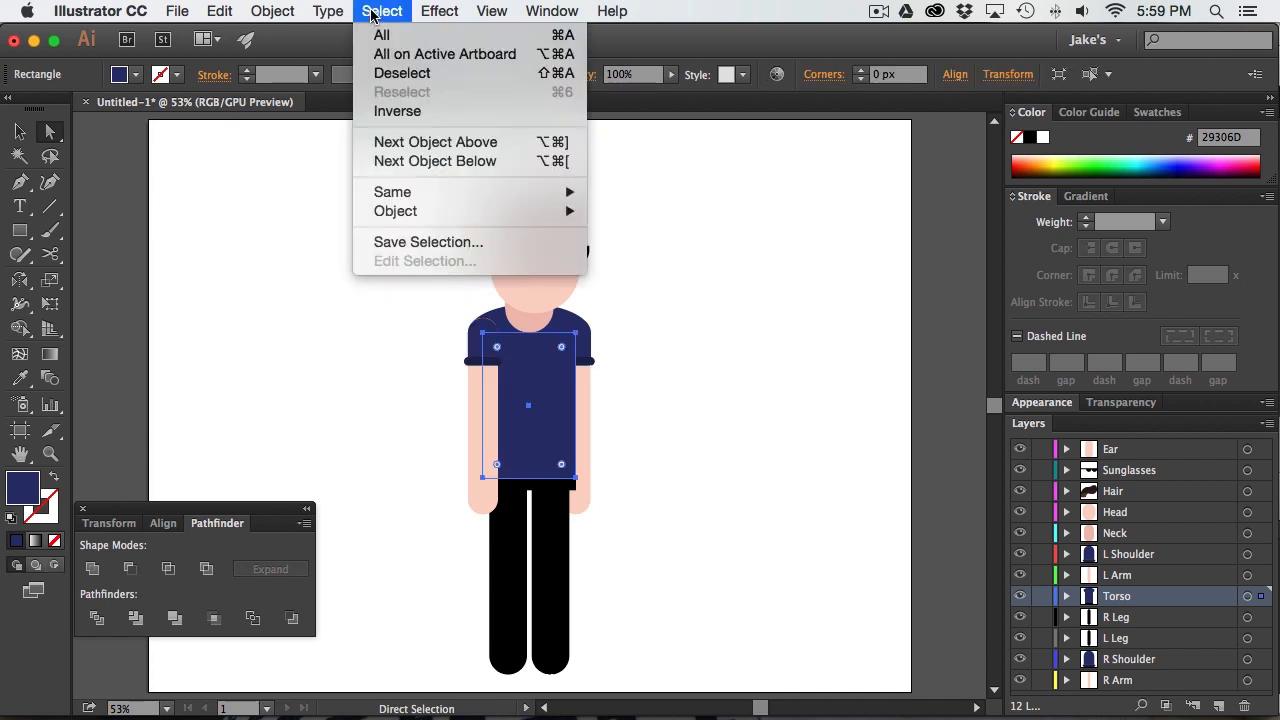
mouse_move(411, 199)
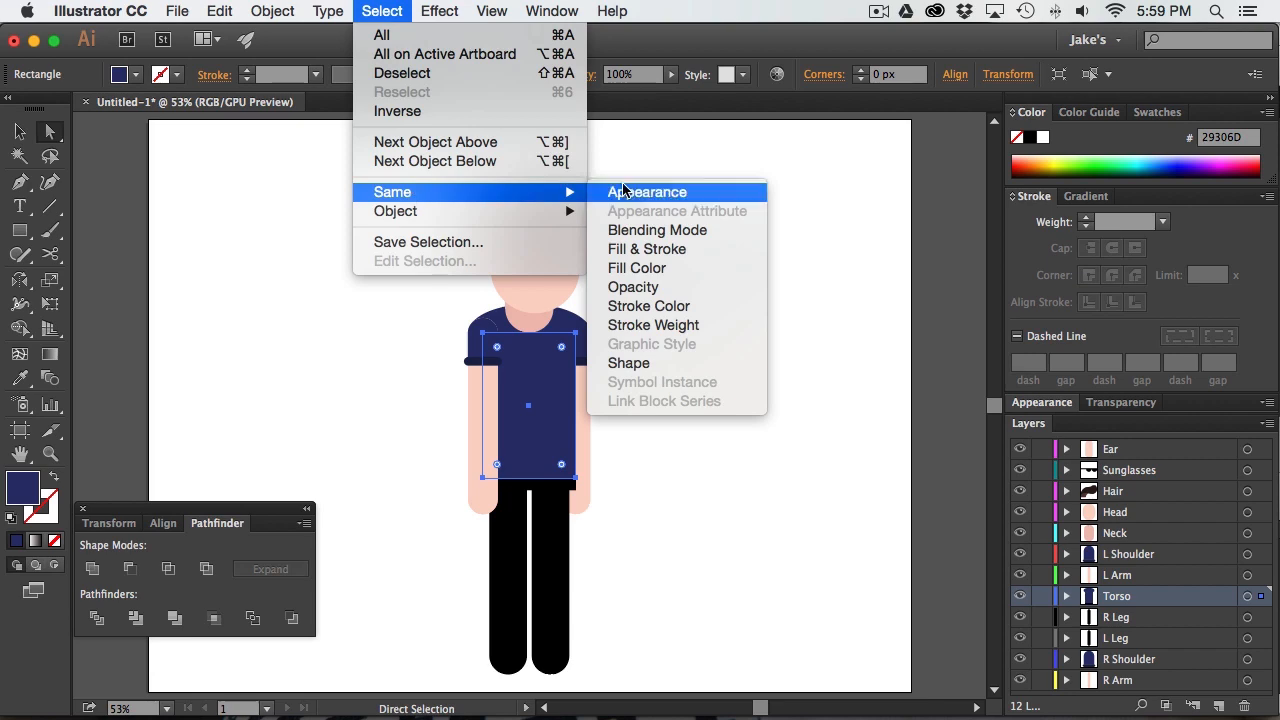
click(697, 270)
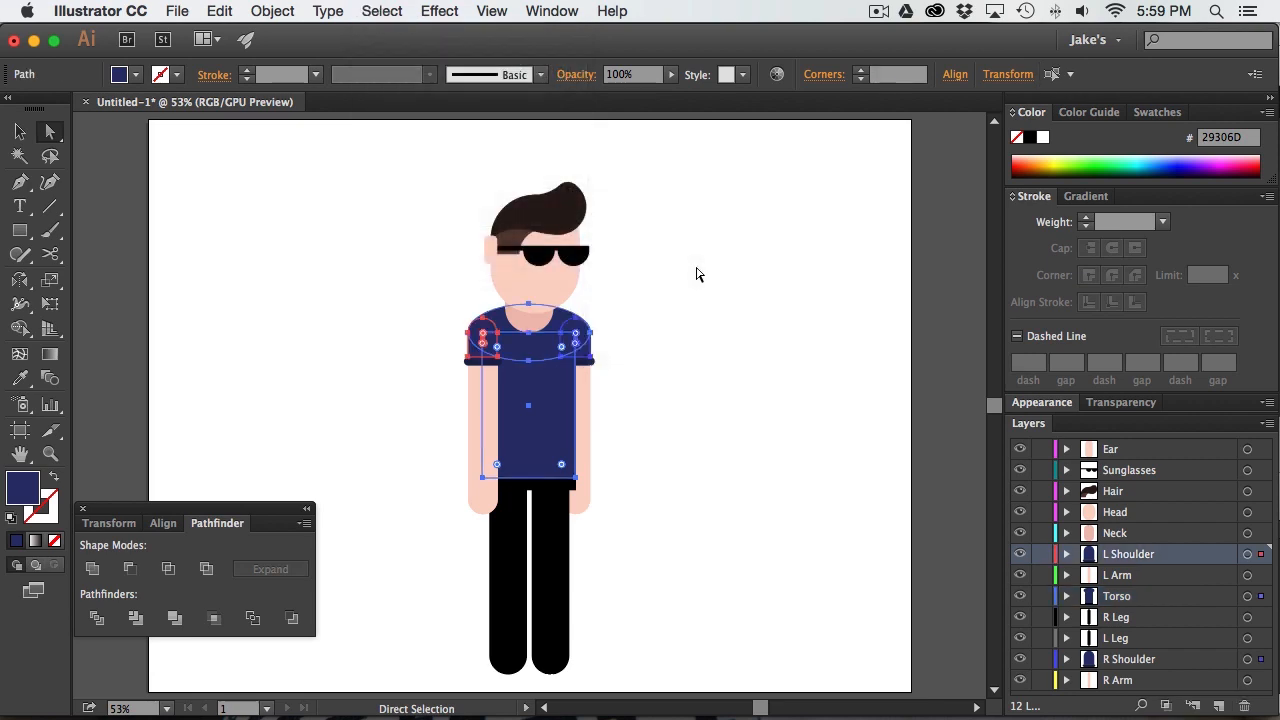
double_click(25, 487)
click(732, 301)
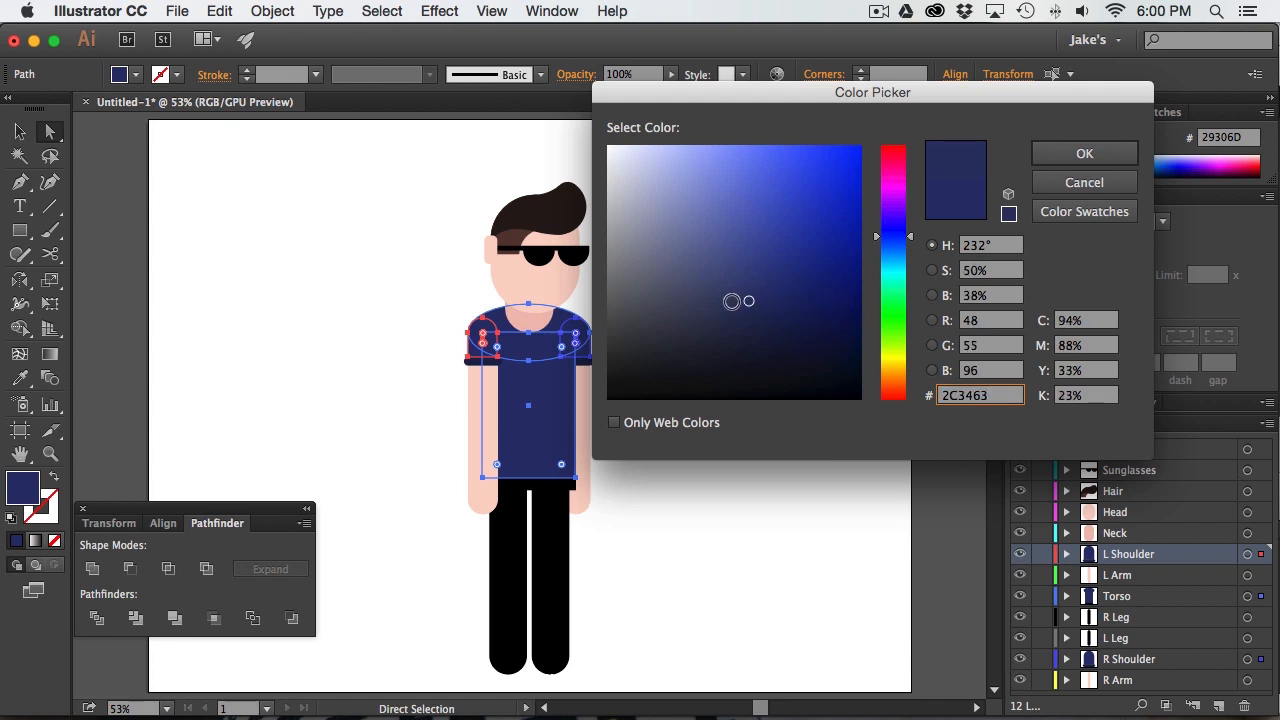
click(722, 302)
click(1085, 153)
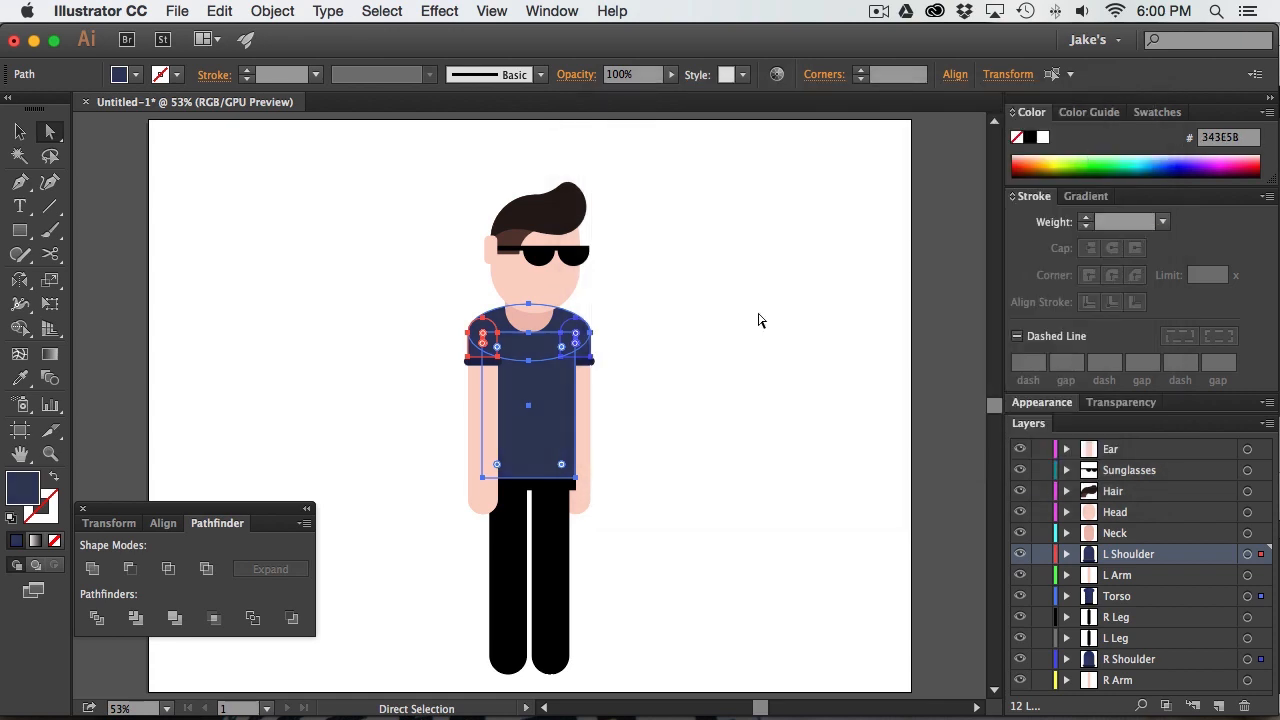
Shift the hue of both sleeve cuffs' dark navy fill slightly toward cyan
click(623, 361)
click(481, 362)
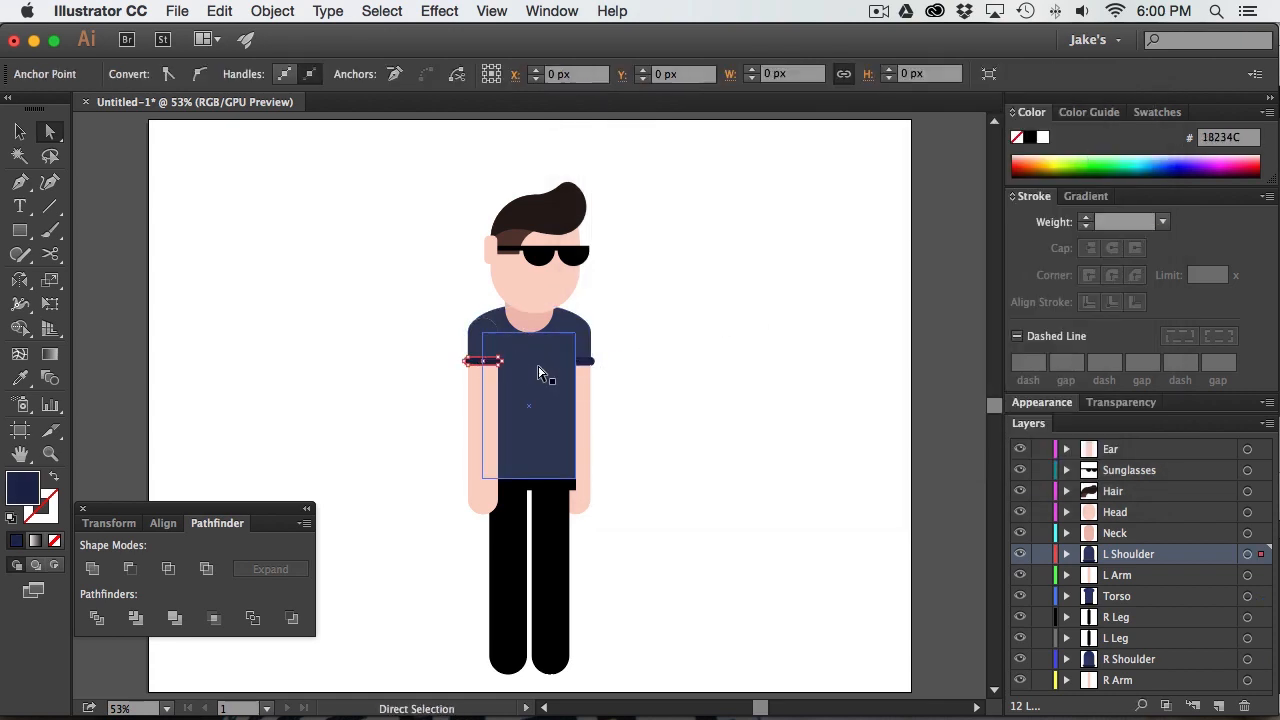
shift+click(588, 364)
double_click(19, 487)
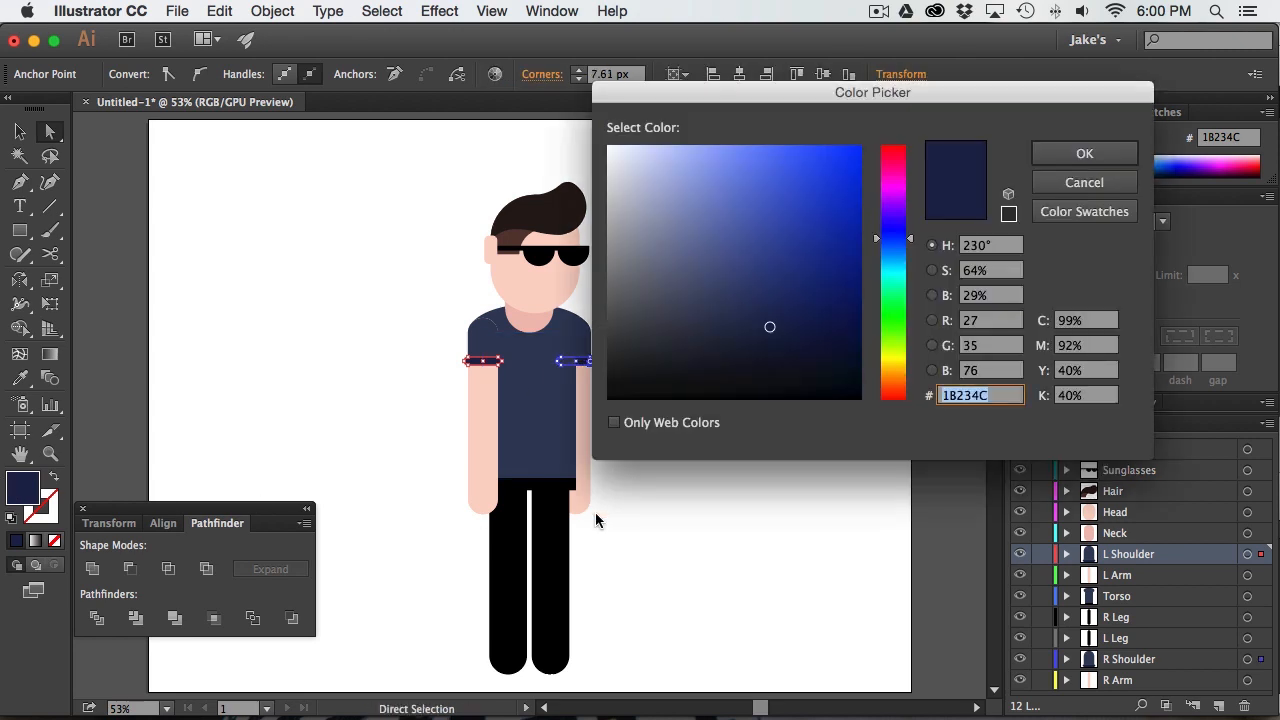
click(894, 248)
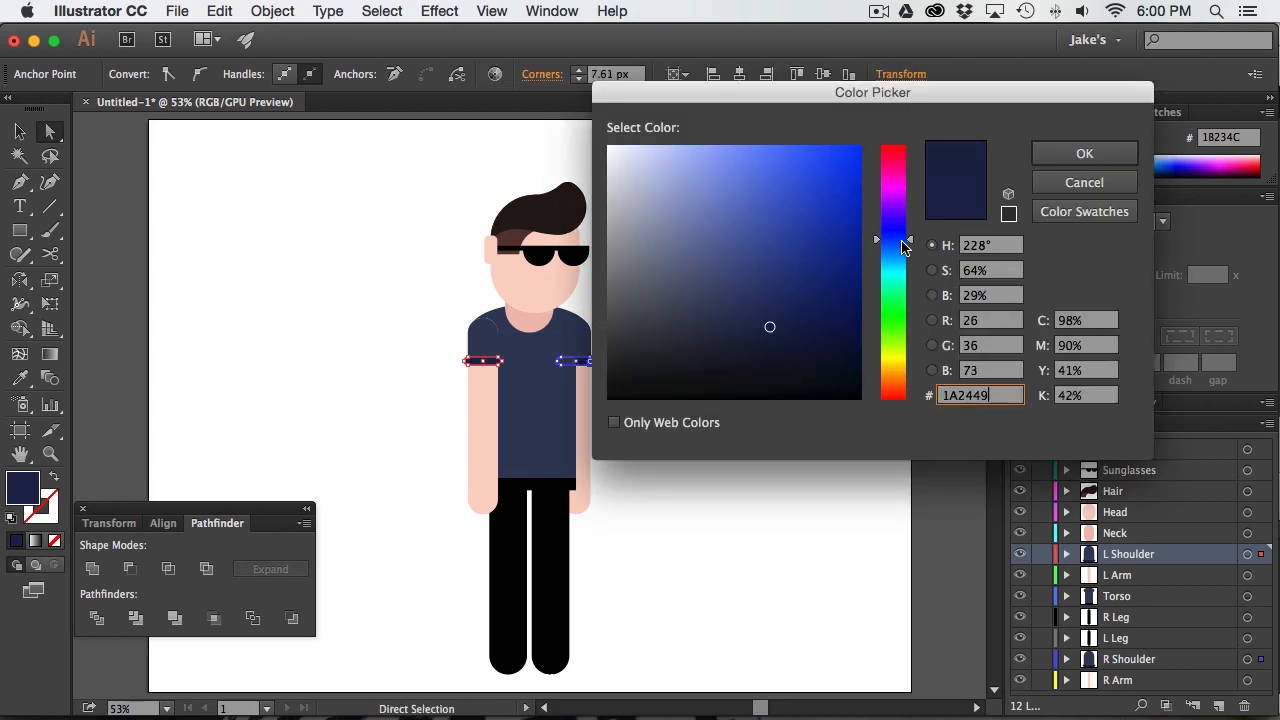
click(1084, 153)
key(v)
key(super+shift+a)
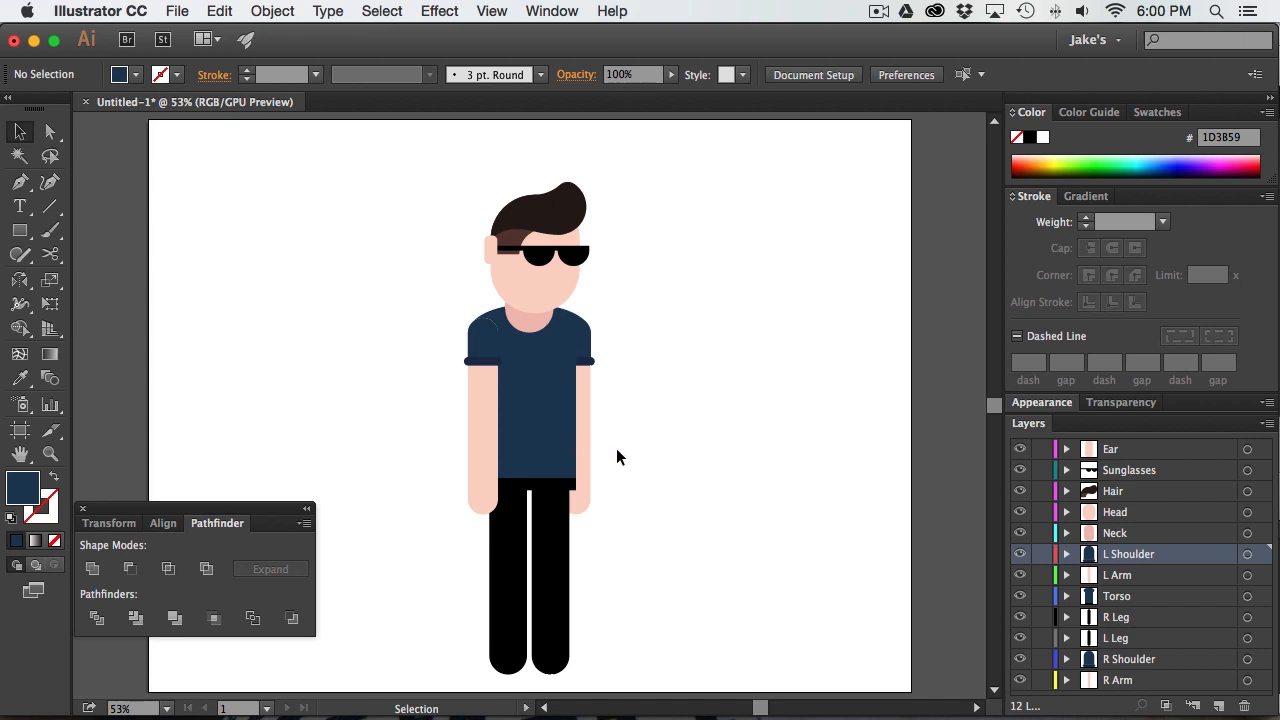
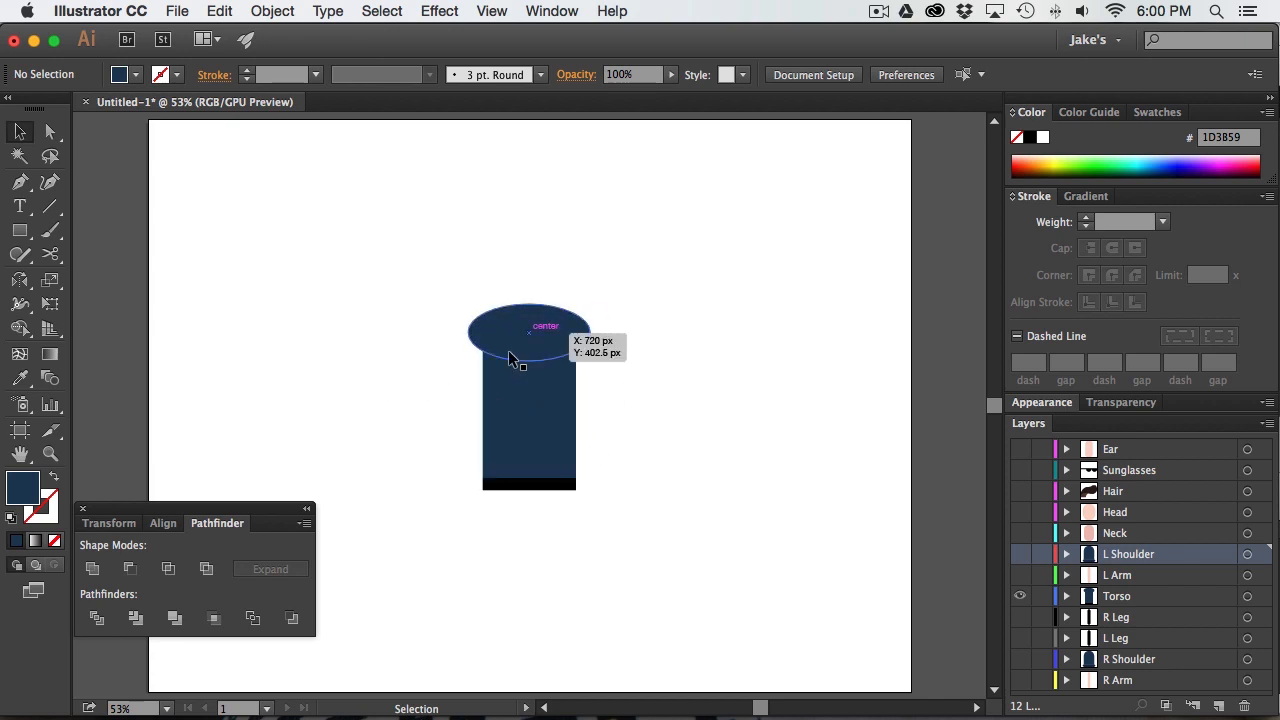
On the Torso layer, draw a tiny white circle near the left end of the shoulder ellipse and duplicate it horizontally to its right
click(20, 230)
click(95, 278)
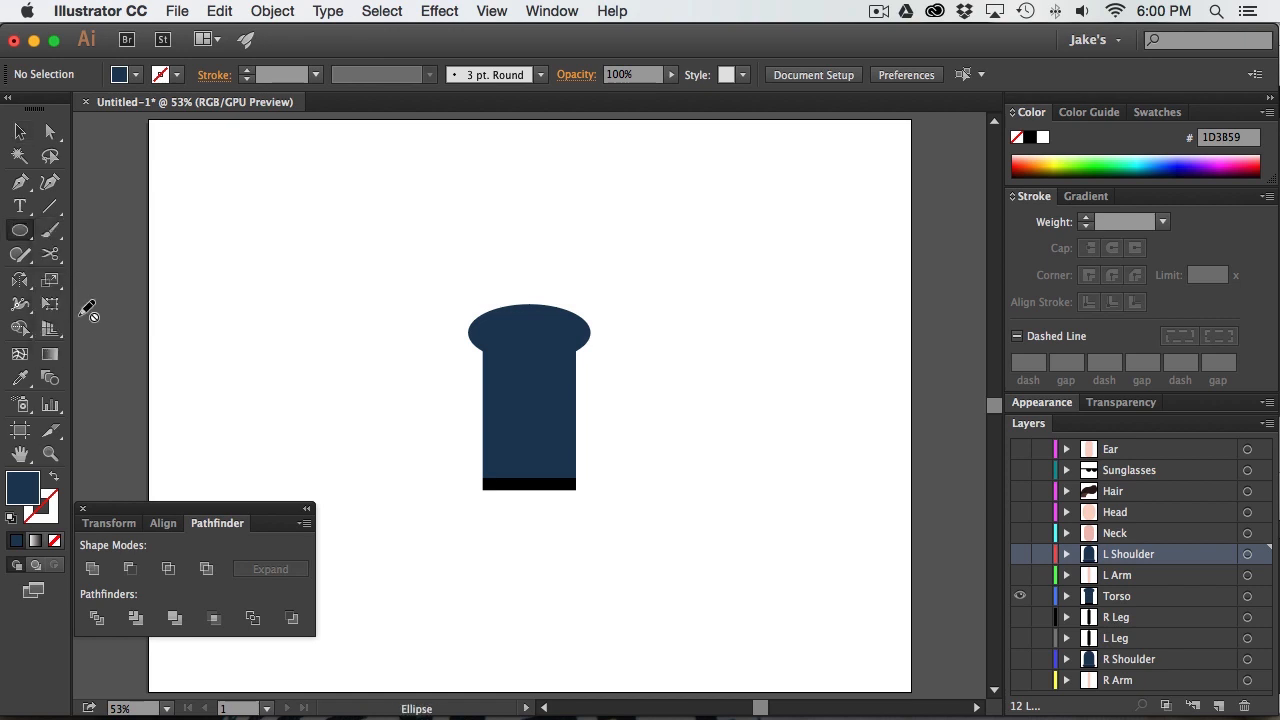
click(1044, 139)
key(z)
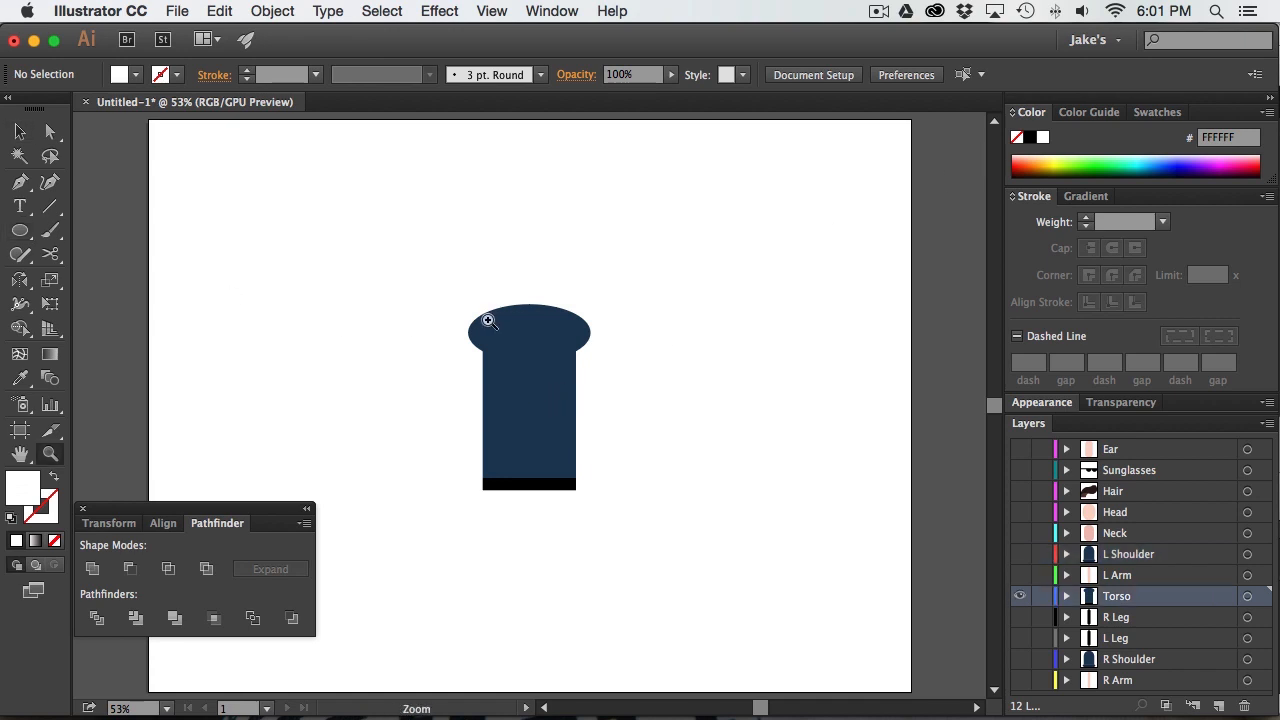
drag(488, 320, 695, 512)
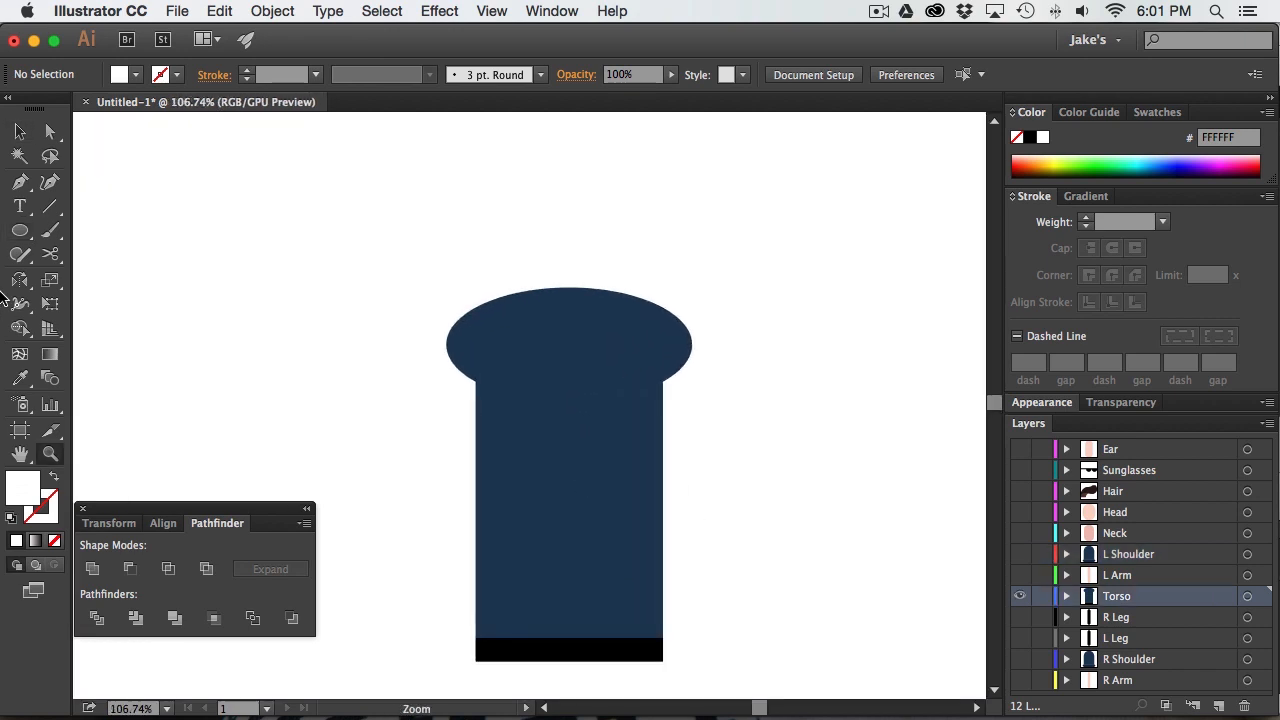
click(22, 231)
mouse_move(488, 334)
mouse_down()
mouse_move(510, 351)
mouse_move(496, 340)
mouse_up()
key(v)
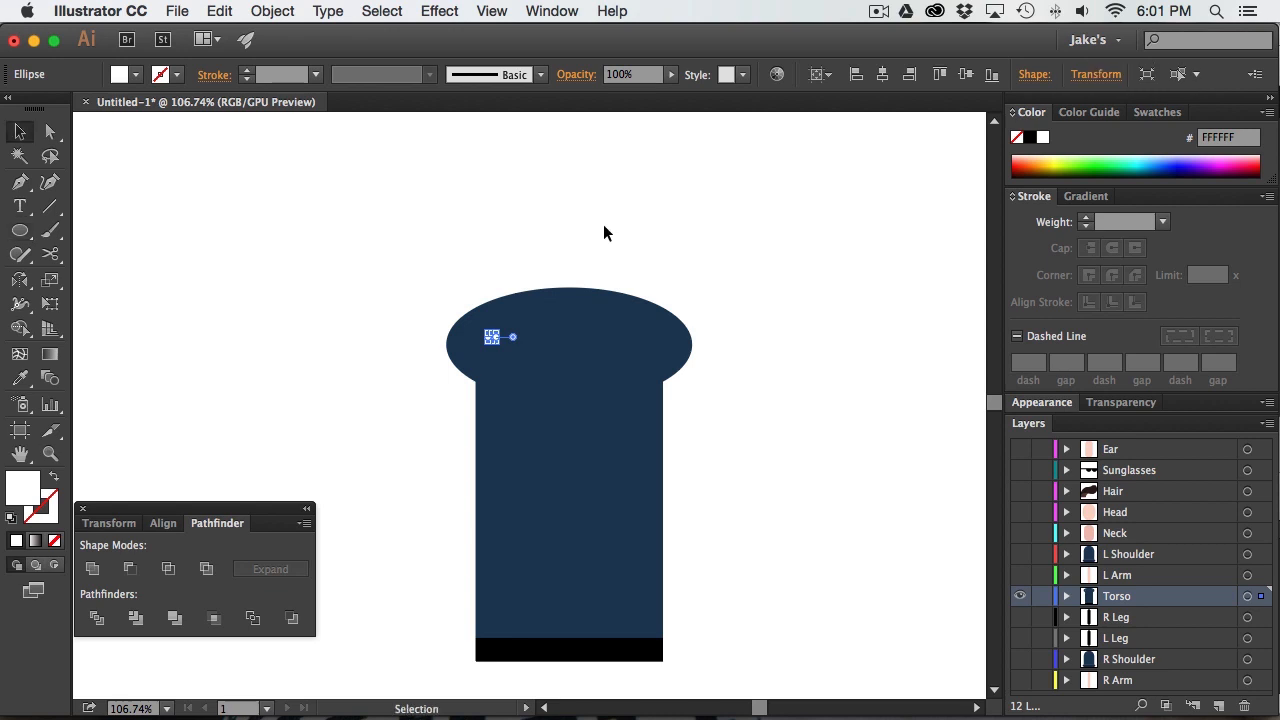
click(603, 226)
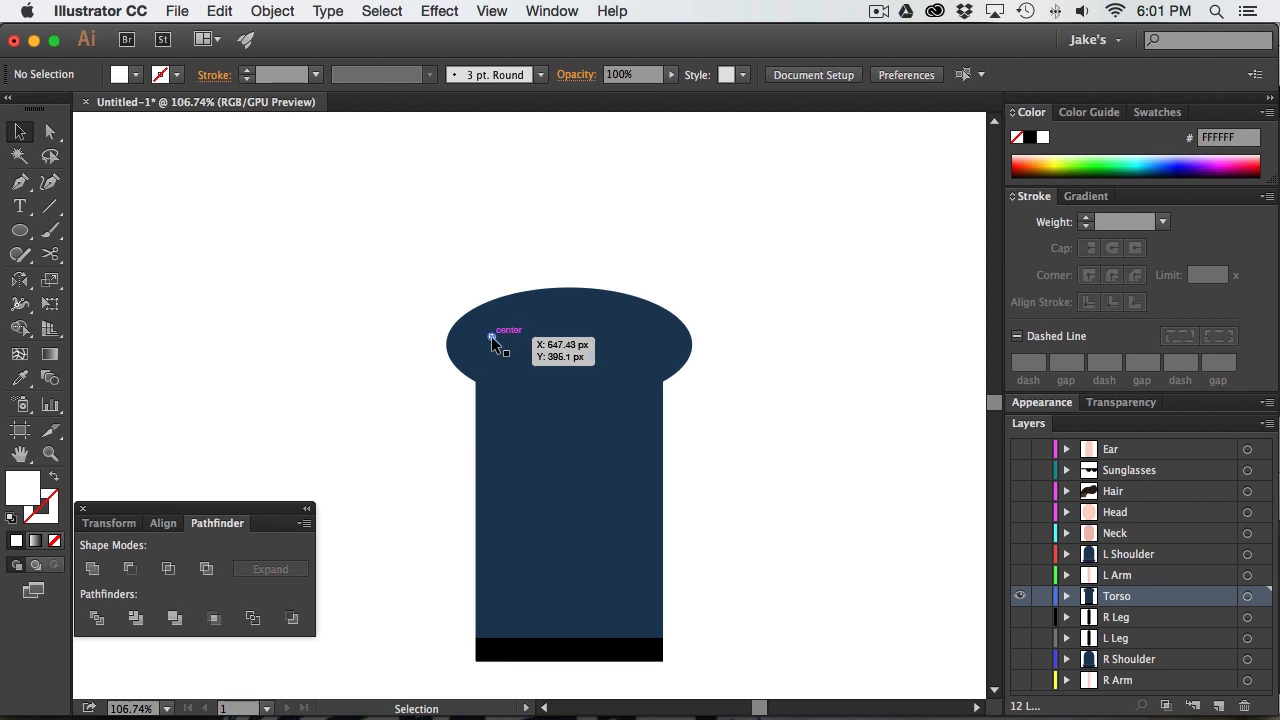
drag(492, 340, 542, 347)
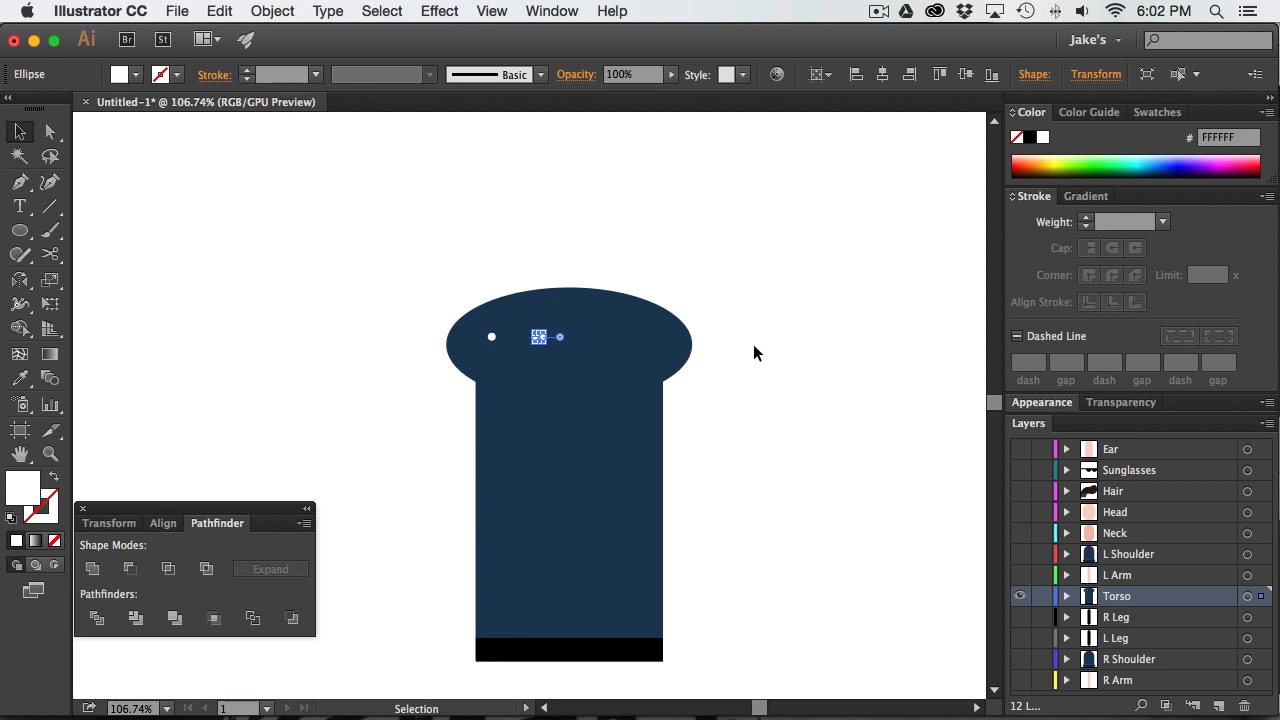
Repeat the horizontal duplication of the white dot until the row across the shoulder ellipse has six evenly spaced dots
key(super)
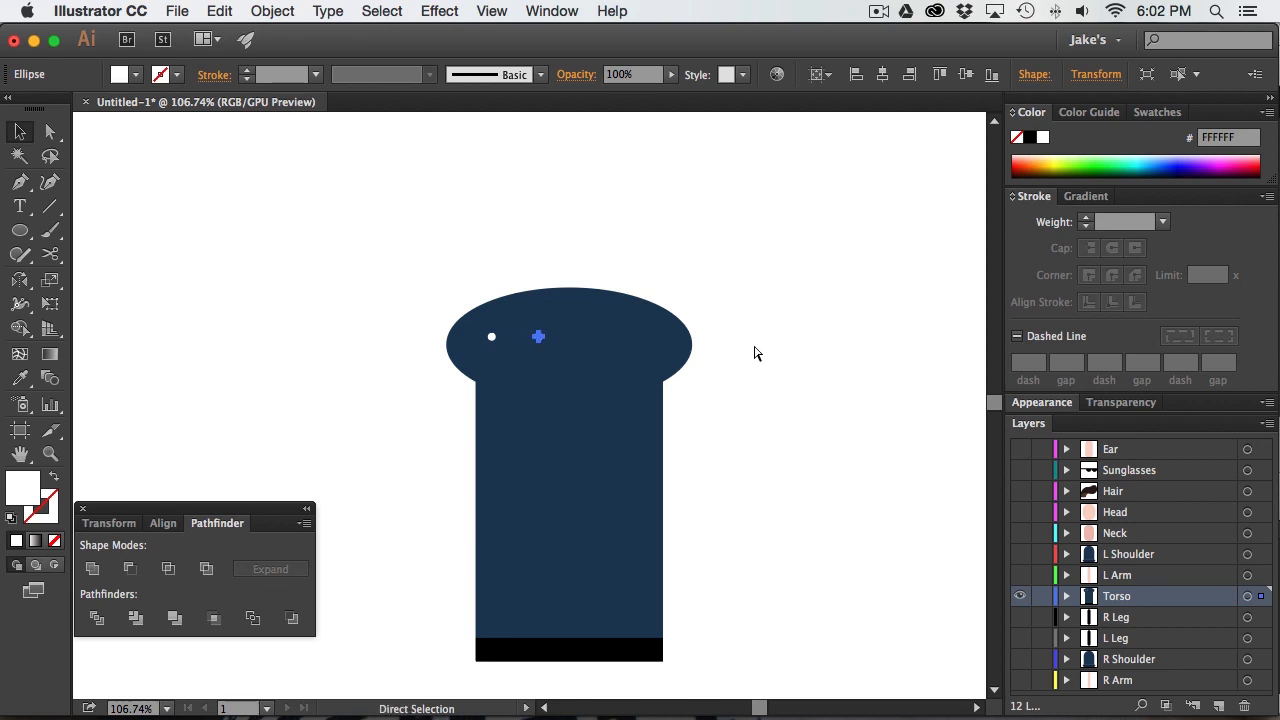
key(super+d)
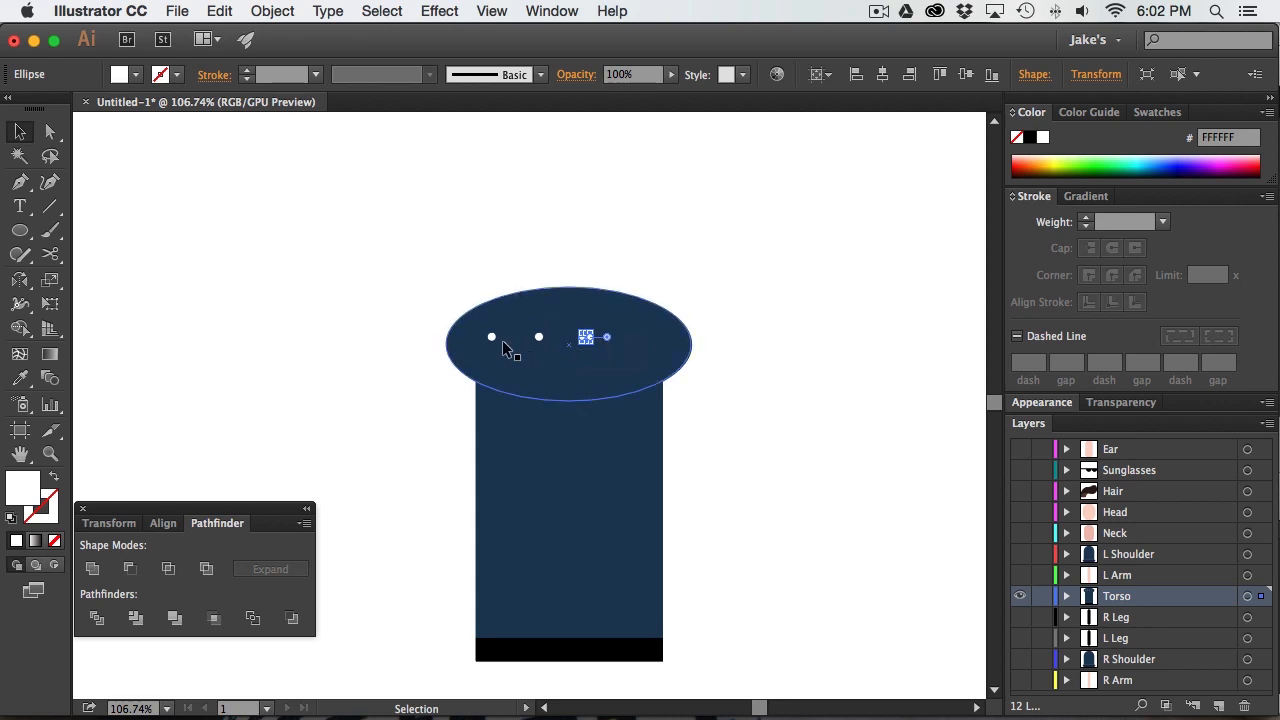
key(super)
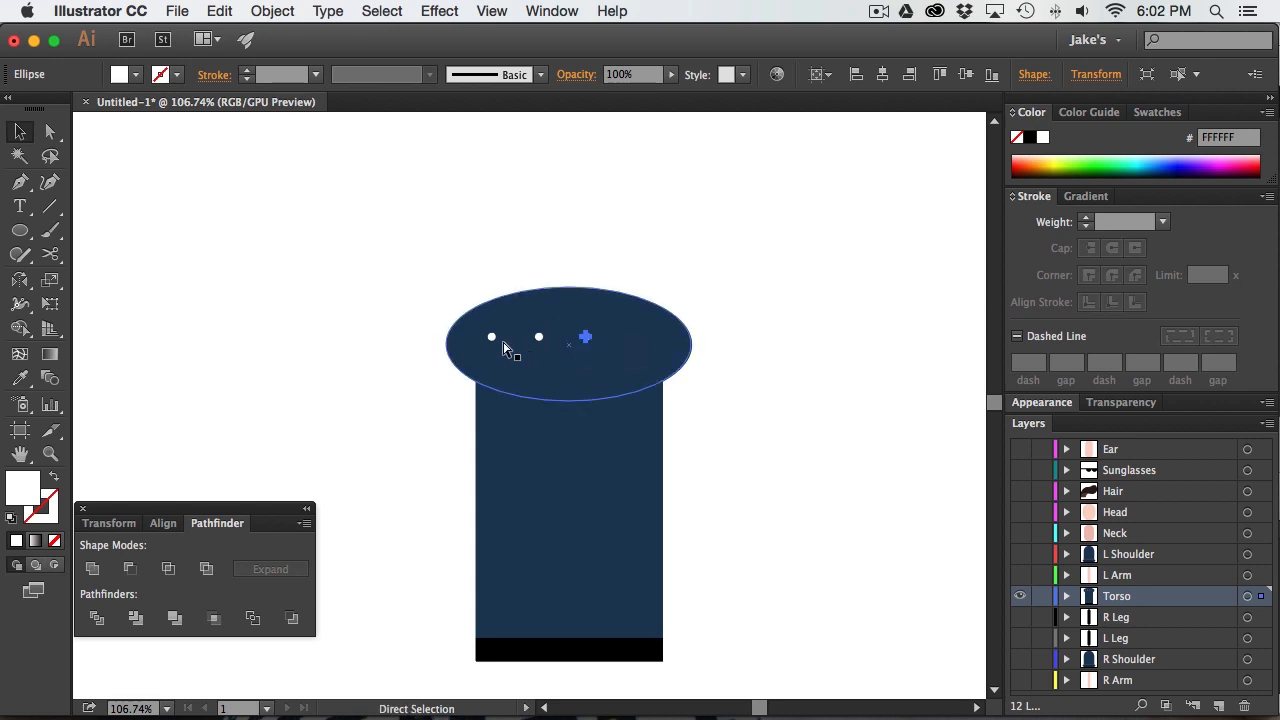
key(super+d)
key(super+d)
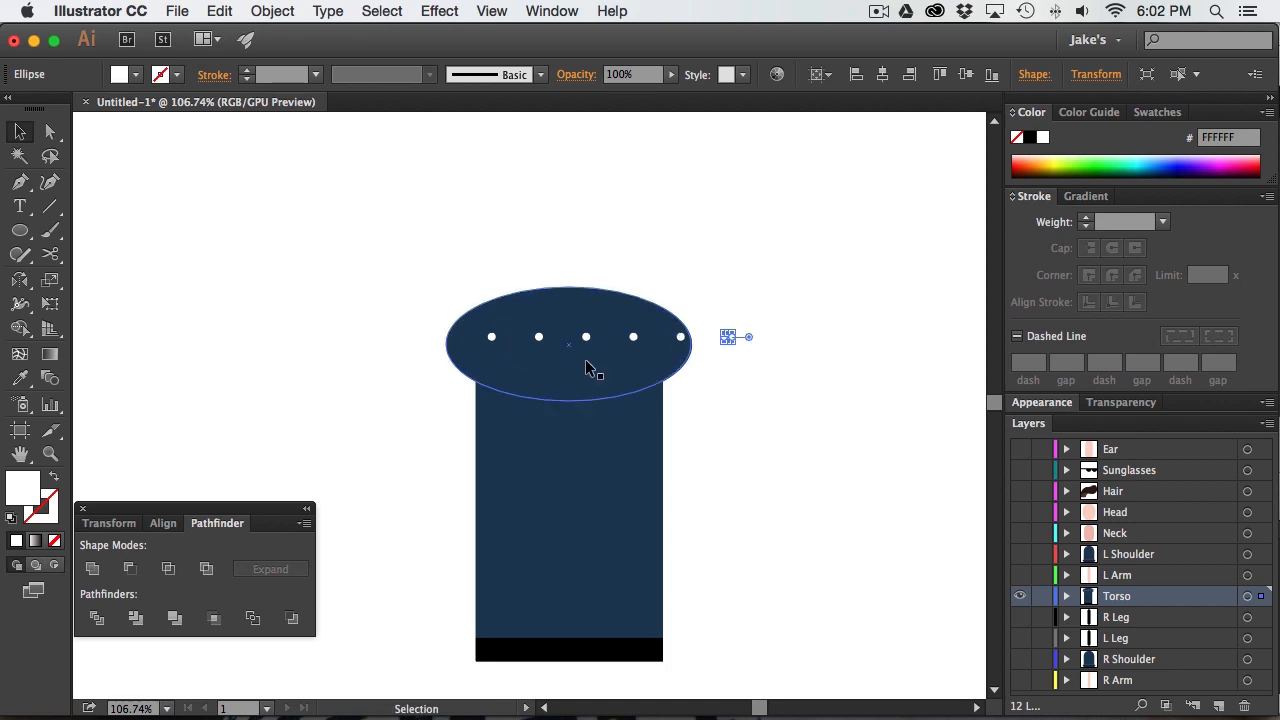
Group all six dots of the row and centre them horizontally on the artboard
shift+click(681, 338)
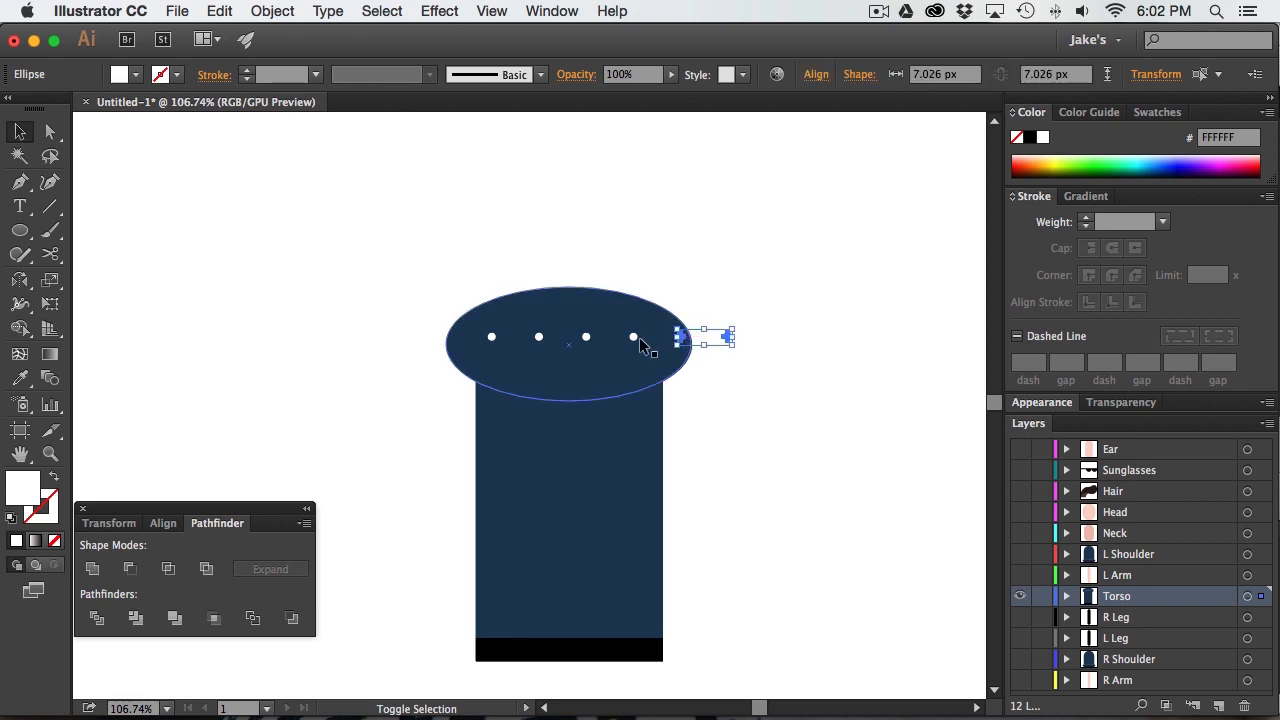
shift+click(634, 338)
shift+click(586, 337)
shift+click(538, 337)
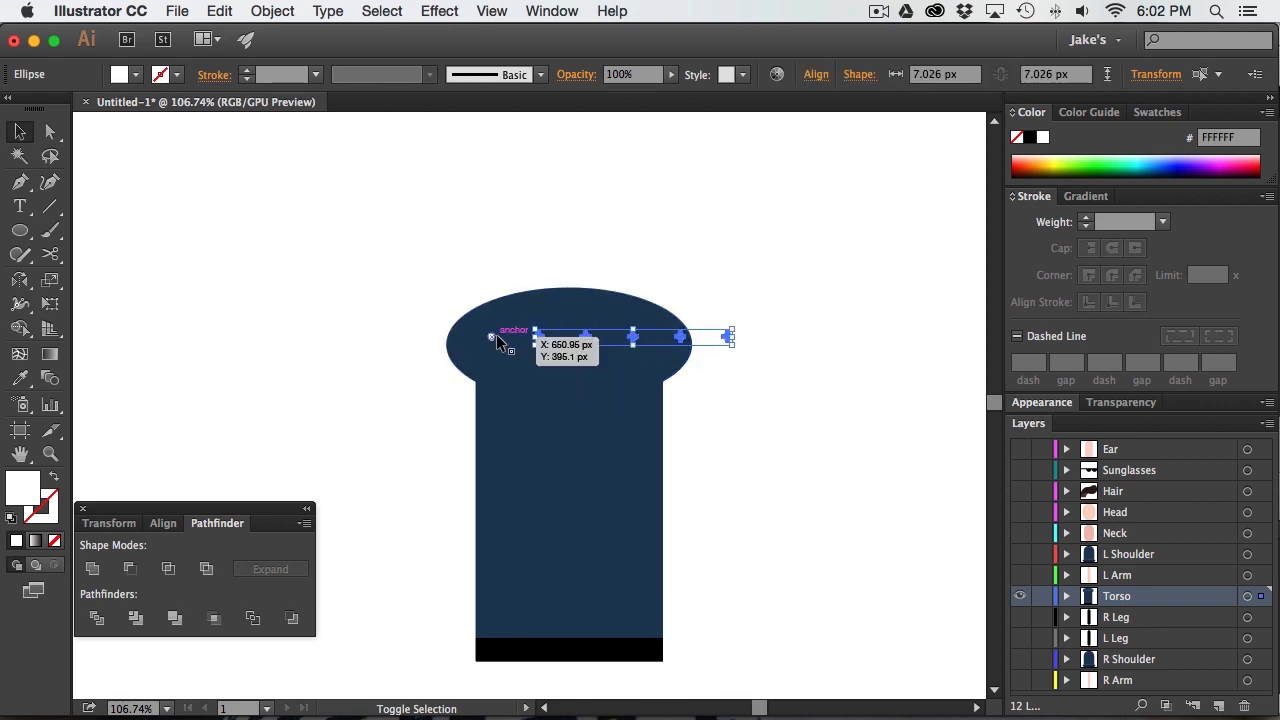
shift+click(495, 340)
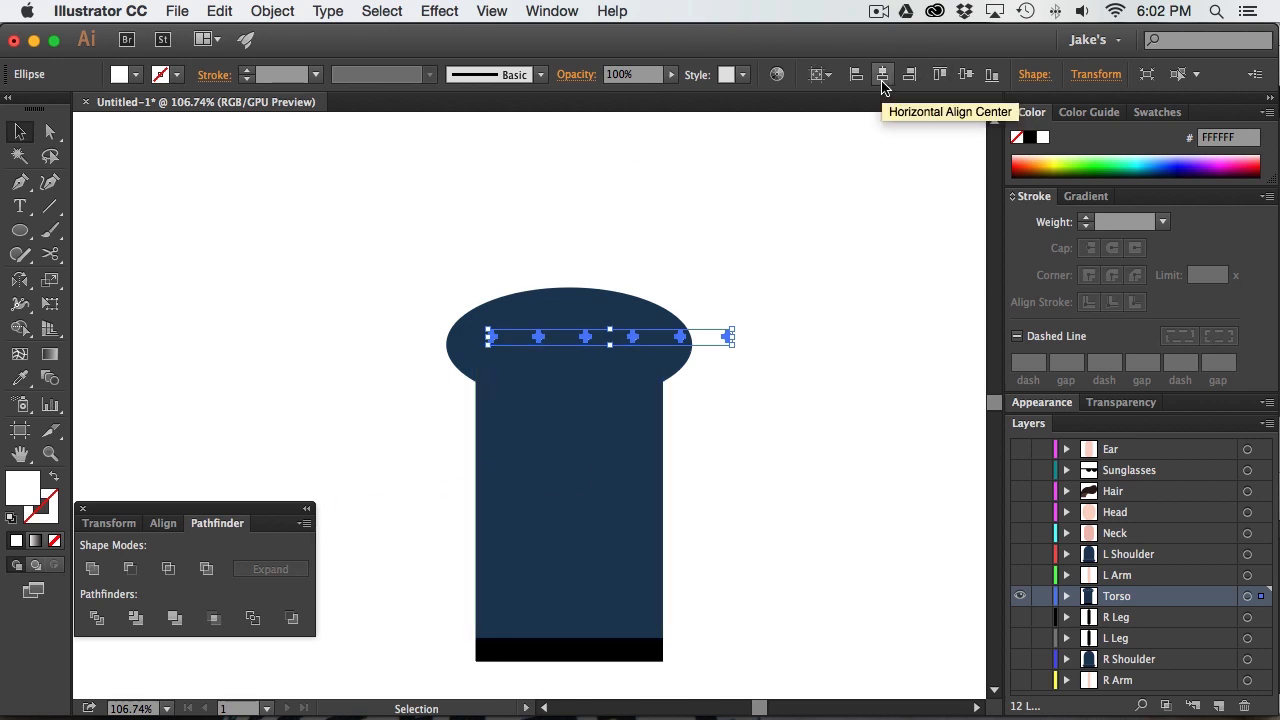
click(822, 75)
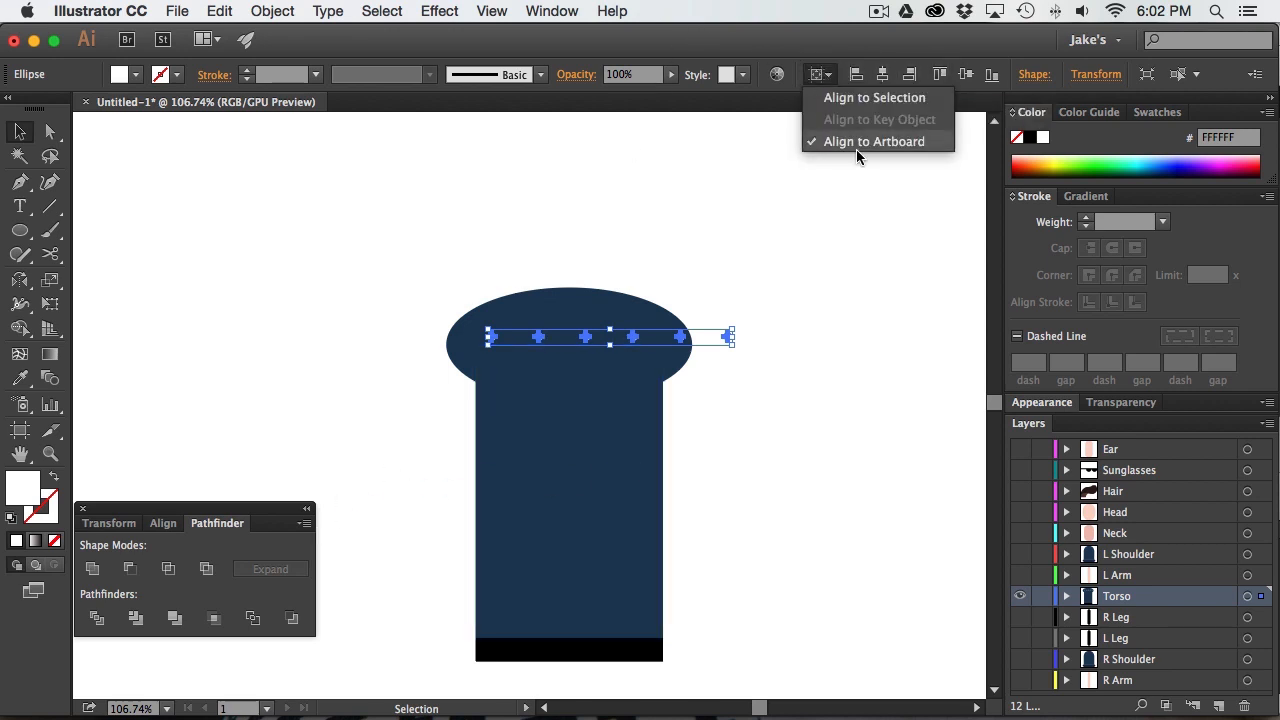
click(883, 75)
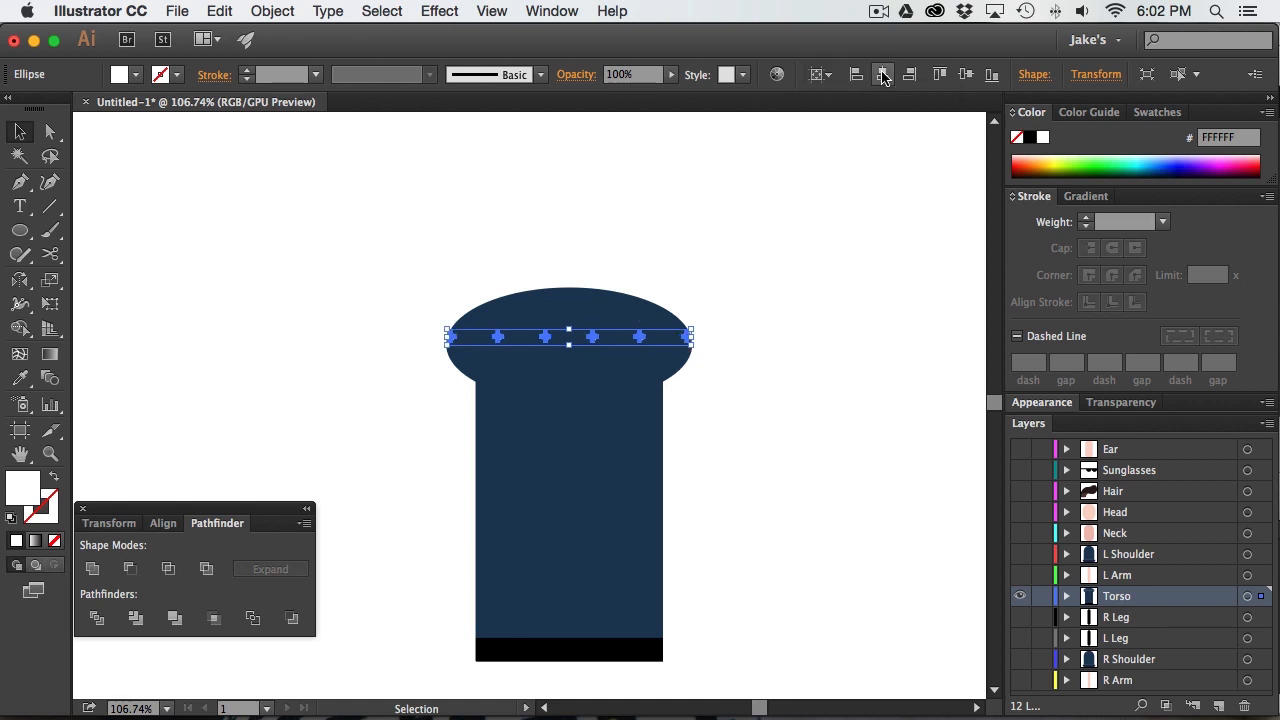
click(766, 289)
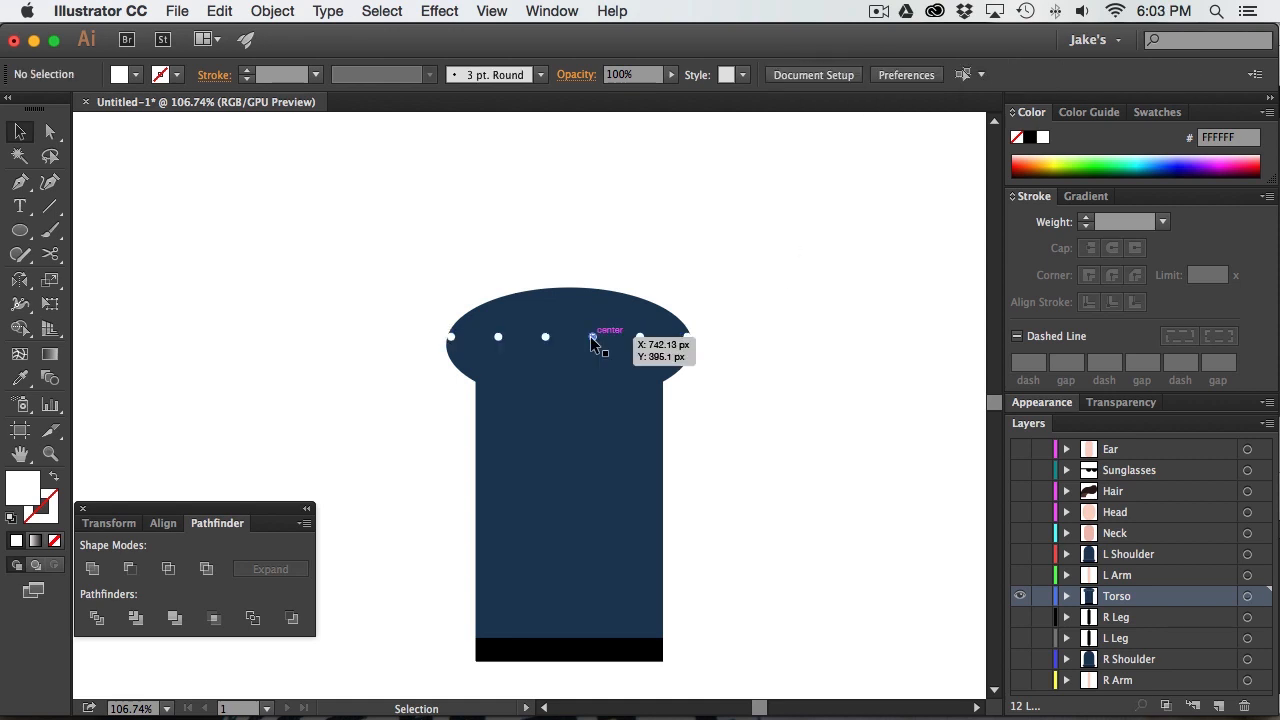
Duplicate the dot row about 41 px straight down and shift the copy about 22 px right to stagger it
drag(591, 343, 592, 388)
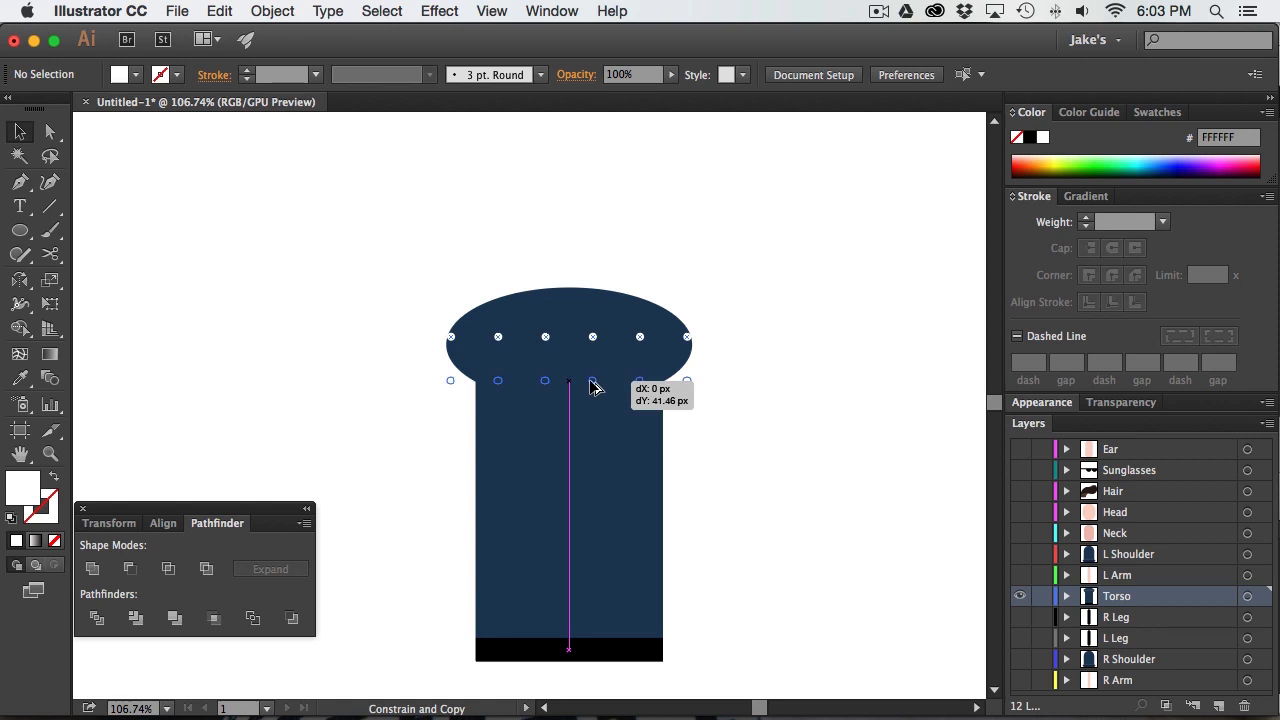
mouse_move(592, 388)
mouse_down()
mouse_move(556, 387)
mouse_move(569, 388)
mouse_up()
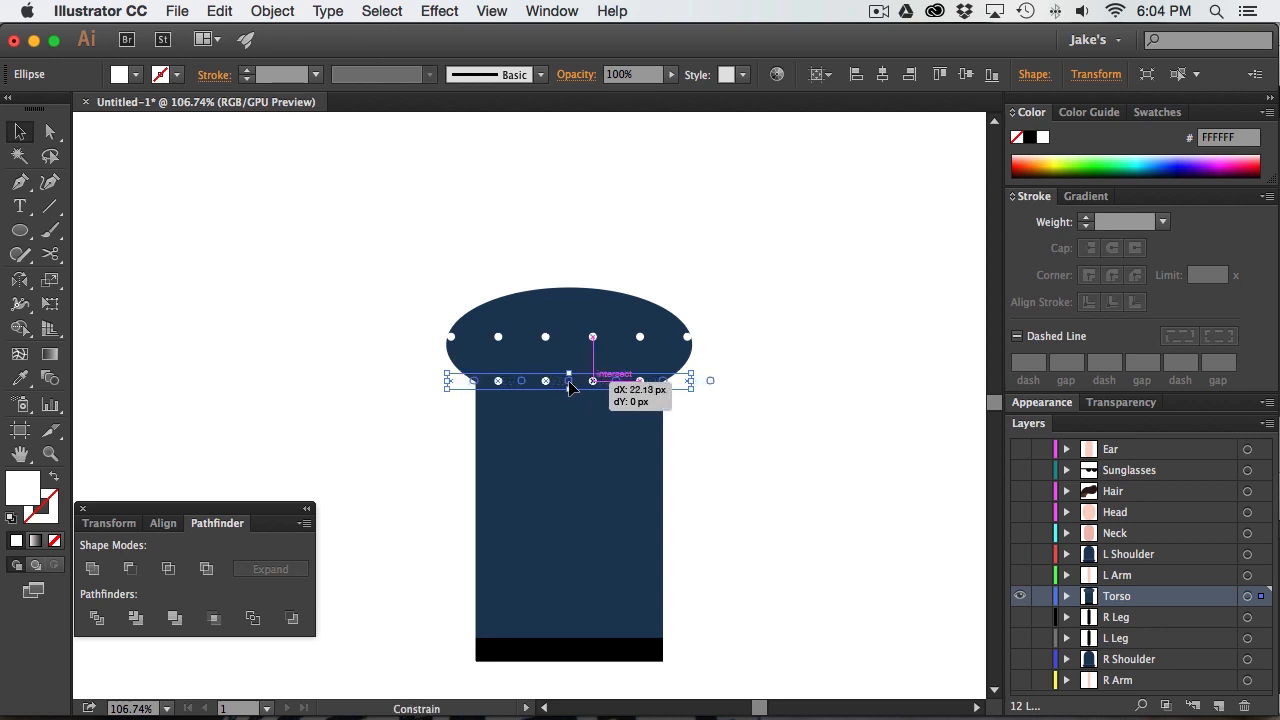
drag(569, 388, 569, 388)
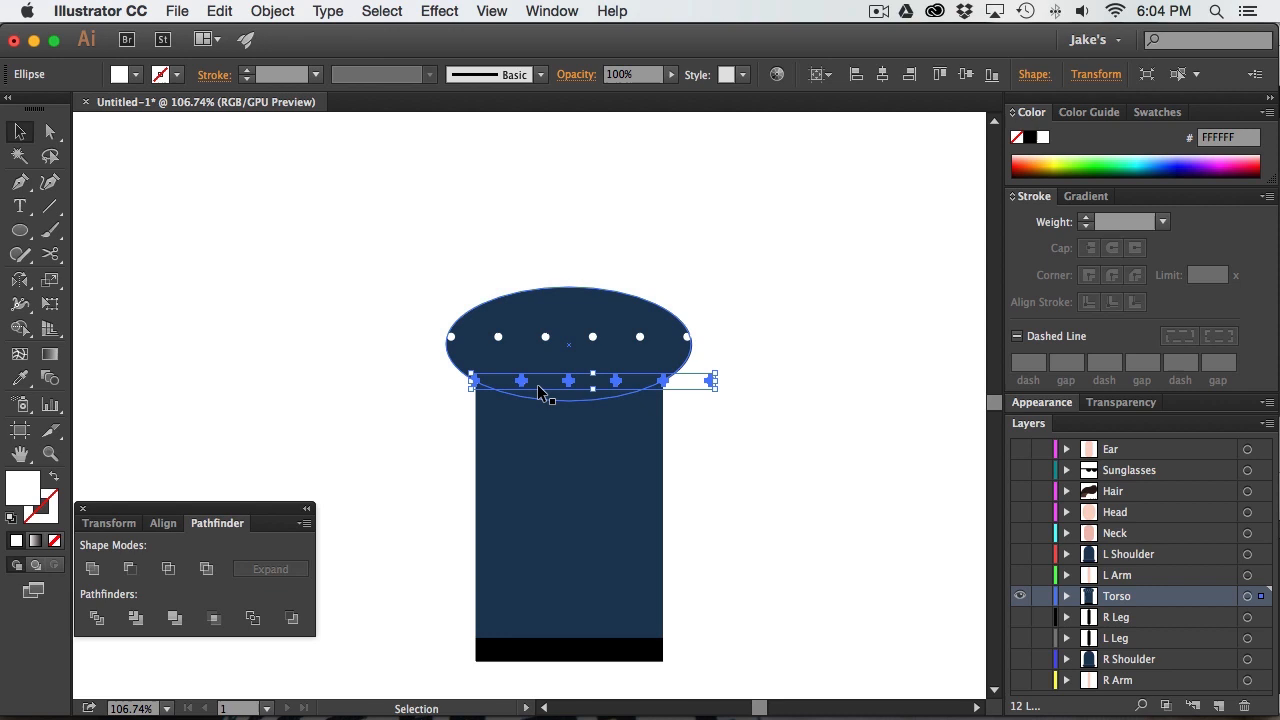
Nudge the second dot row slightly upward, closer to the first row
key(super+shift+a)
click(618, 380)
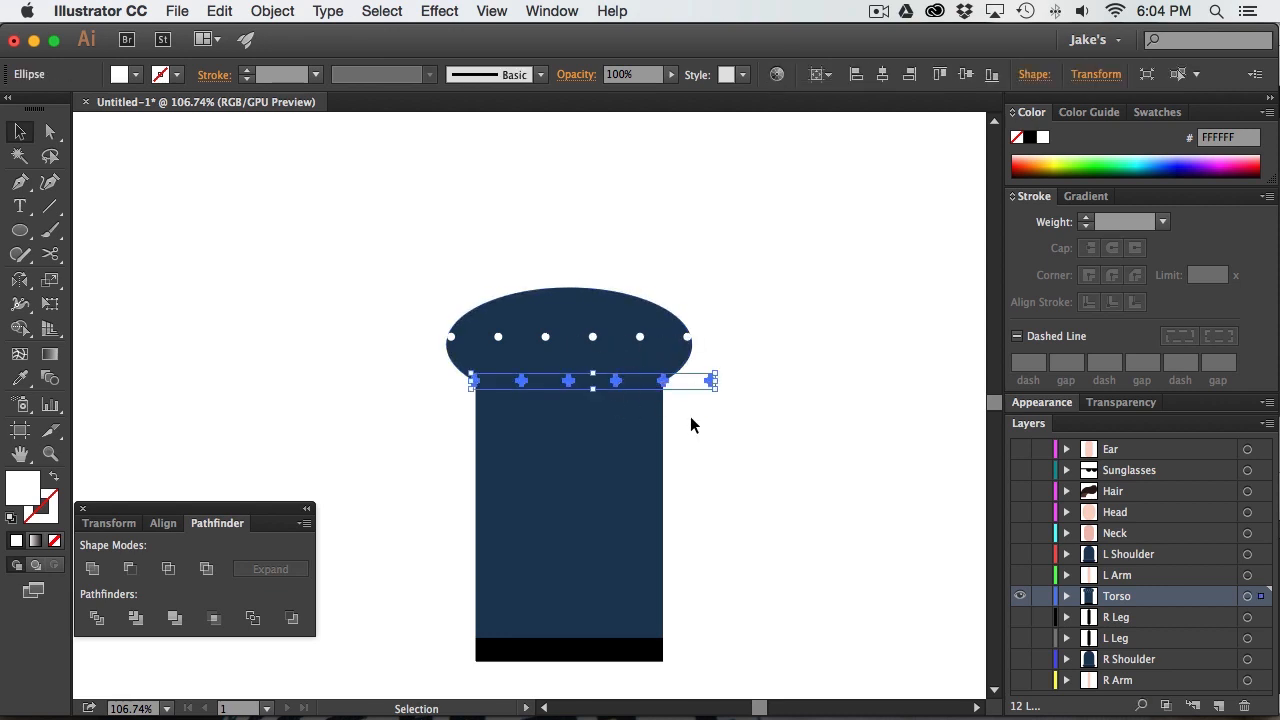
key(Up)
key(Up)
key(Up)
key(Up)
key(Up)
key(Up)
key(Up)
key(Up)
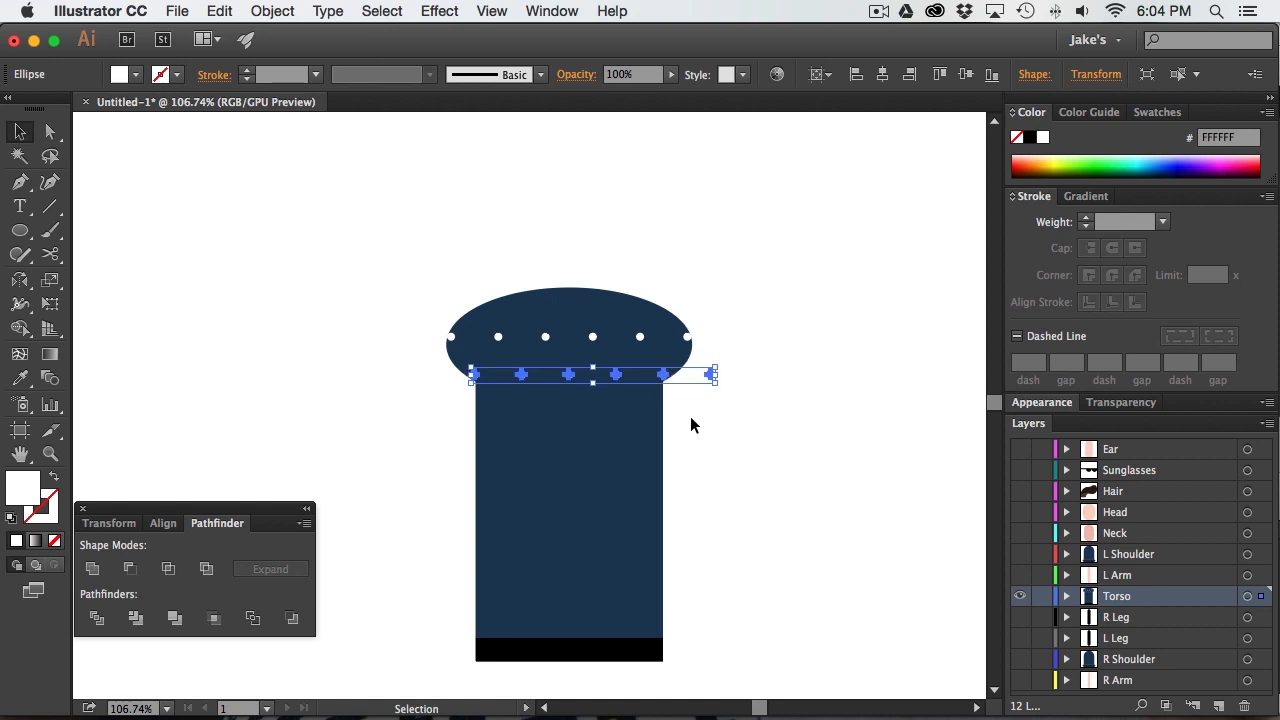
key(Up)
key(super+shift+a)
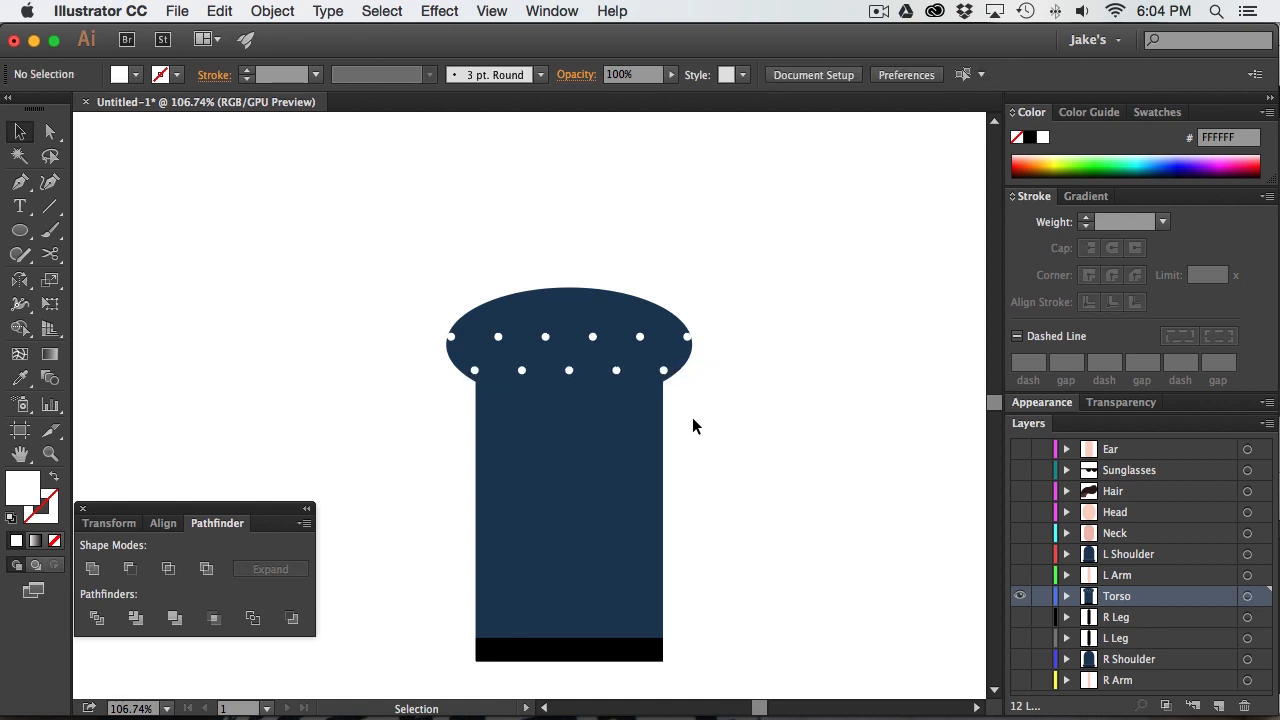
Group the two staggered dot rows and duplicate the pair directly below on the torso
click(620, 368)
shift+click(593, 341)
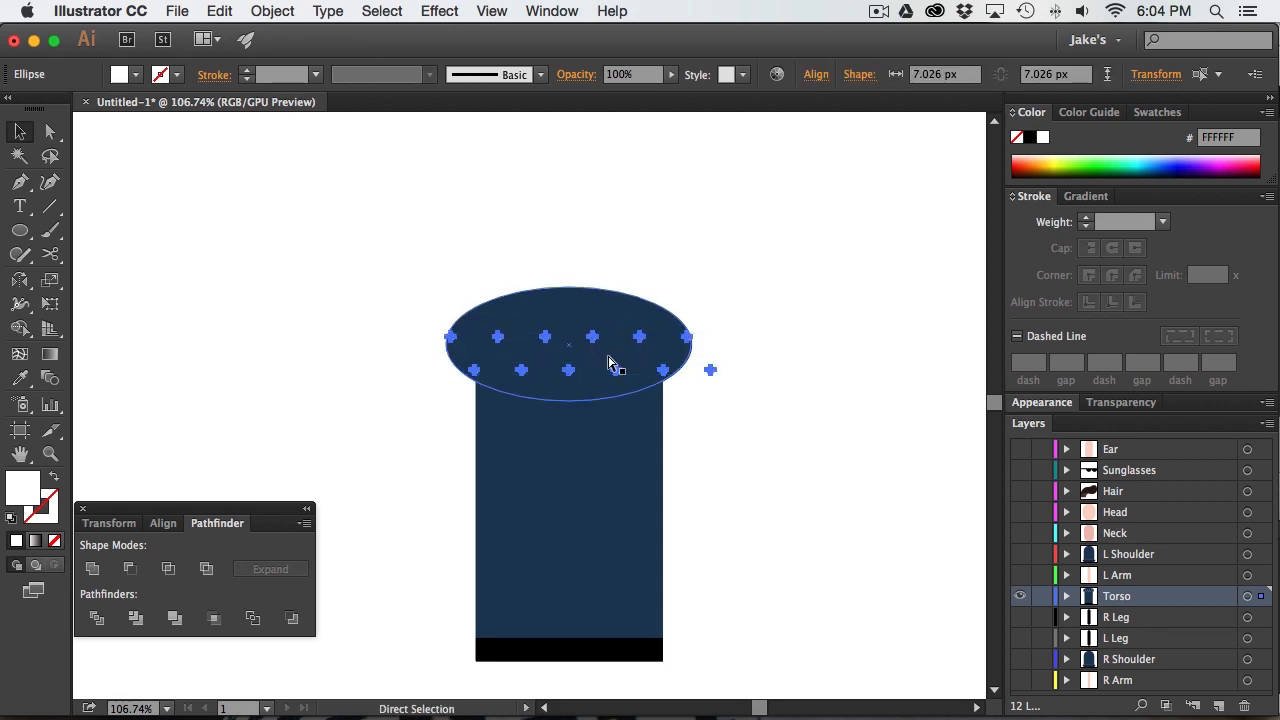
key(super+g)
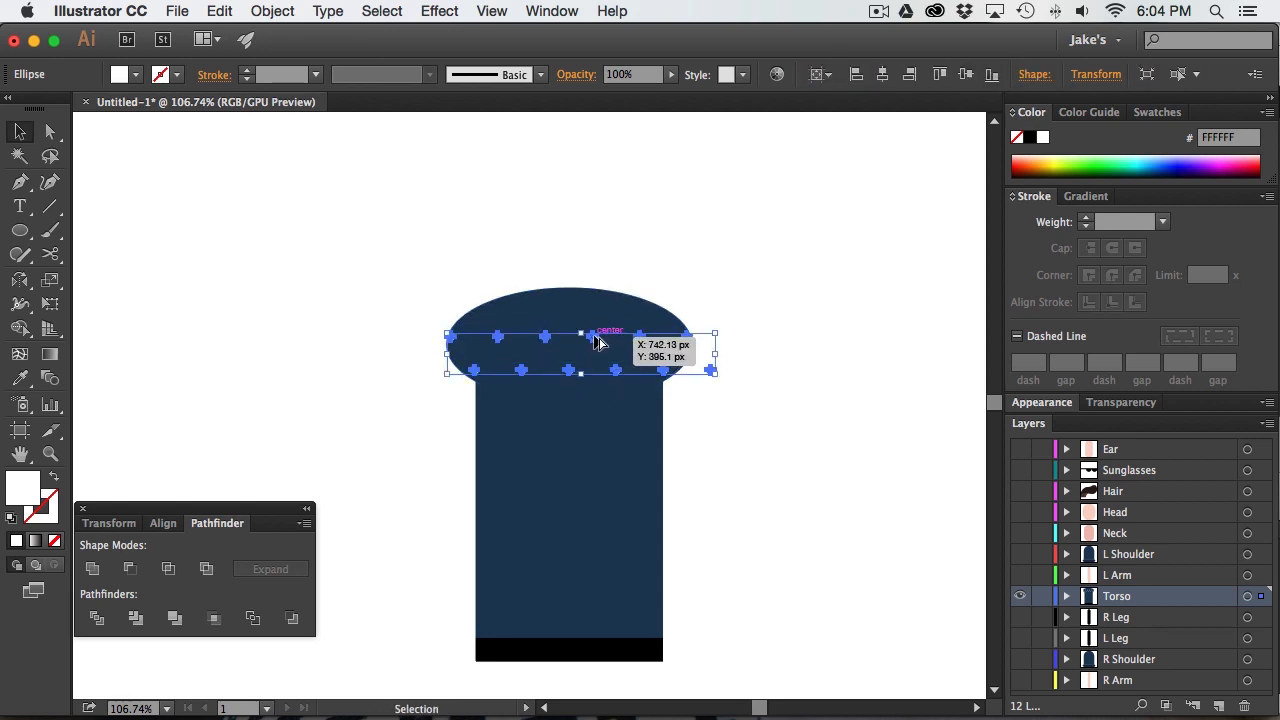
drag(593, 345, 630, 433)
key(shift+super+a)
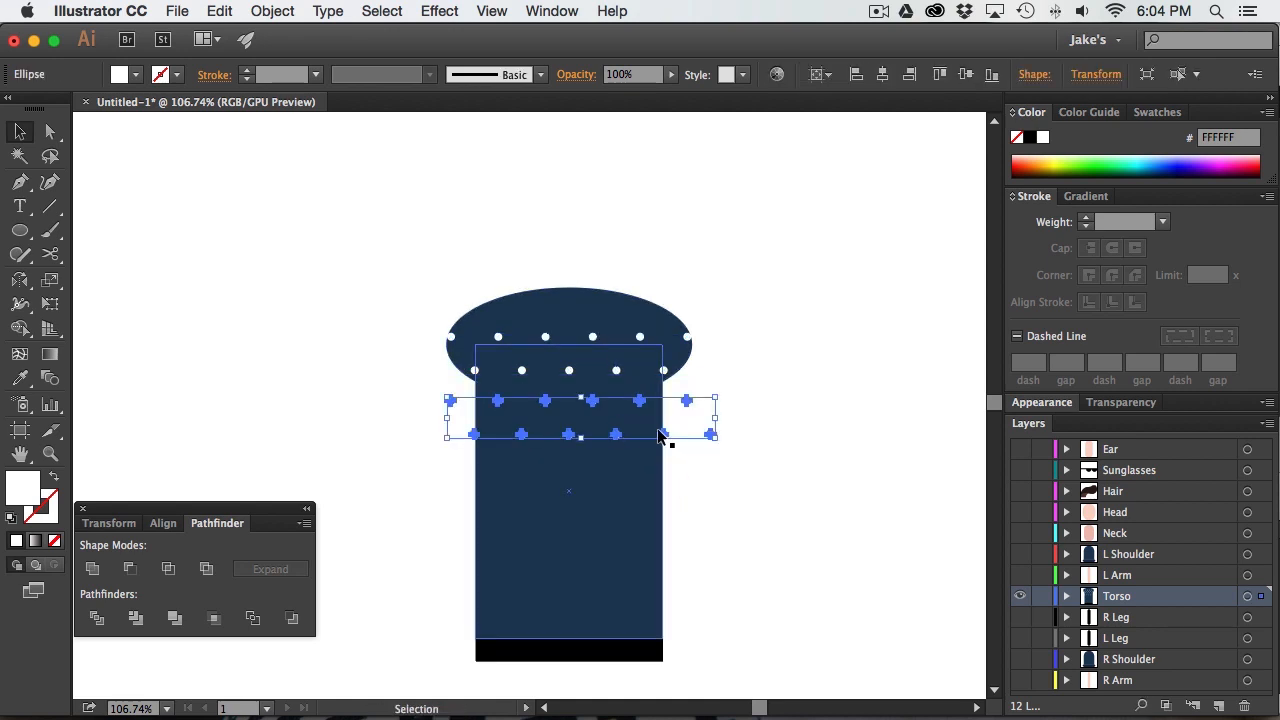
Repeat the downward duplication of the paired dot rows until the pattern extends past the torso's black bottom band
key(super+d)
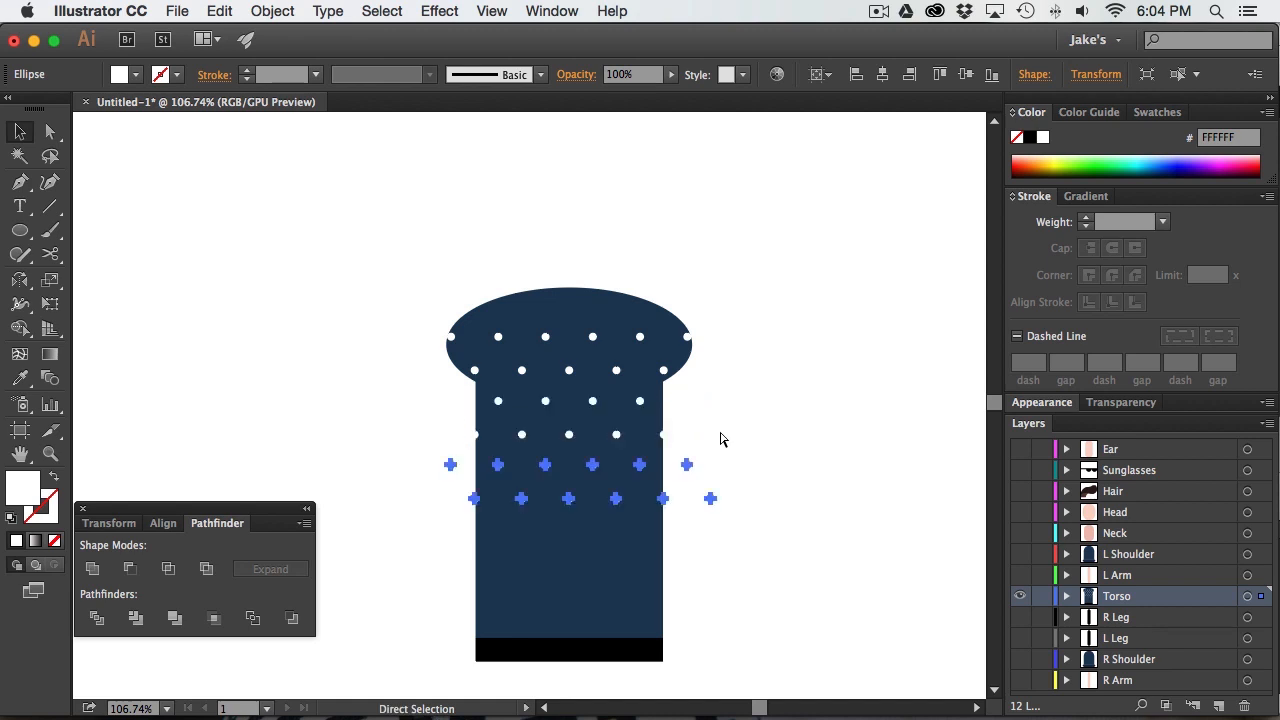
key(super+d)
key(super+d)
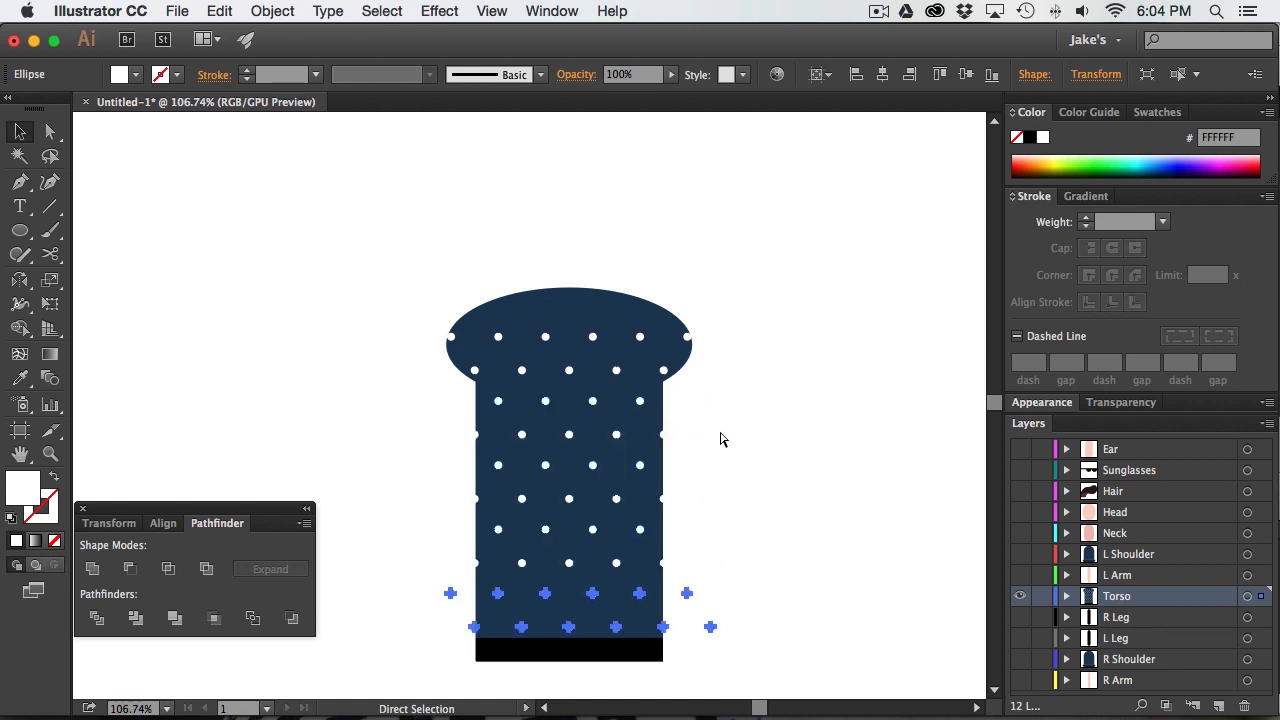
key(super+d)
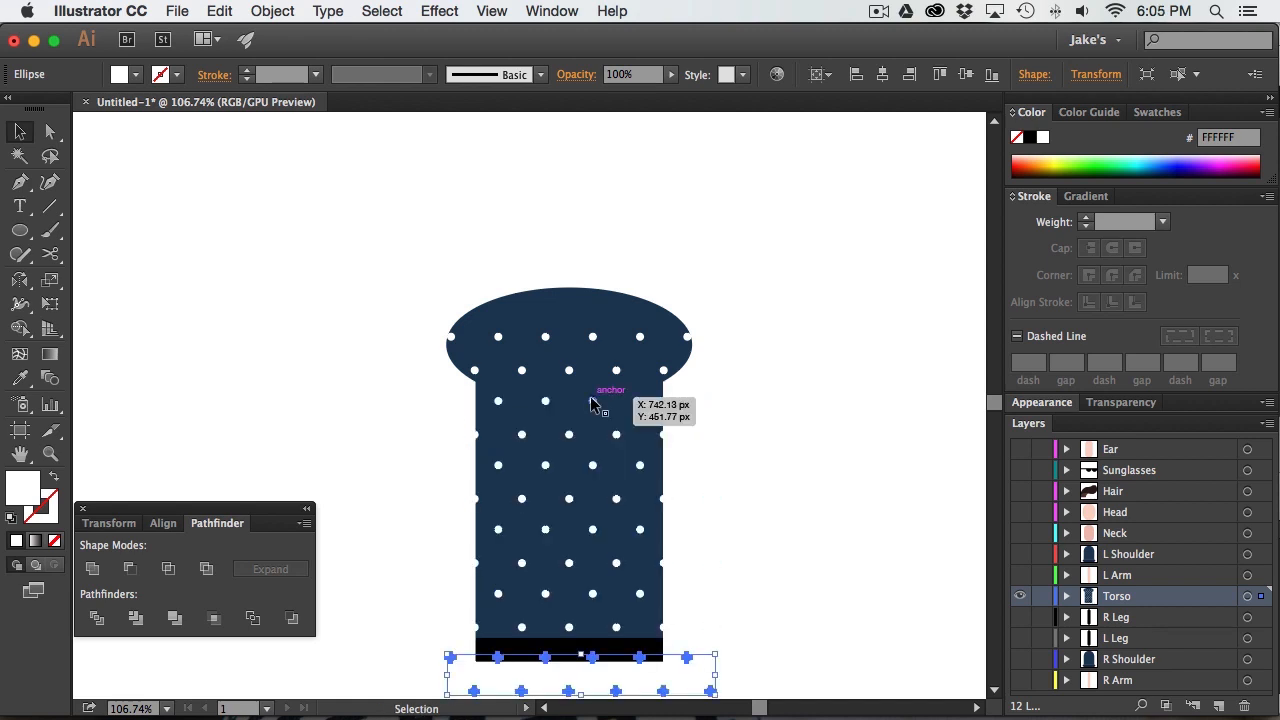
Select all the white dots by matching attributes, group them and reposition the pattern higher to cover the shoulder ellipse and torso
click(388, 8)
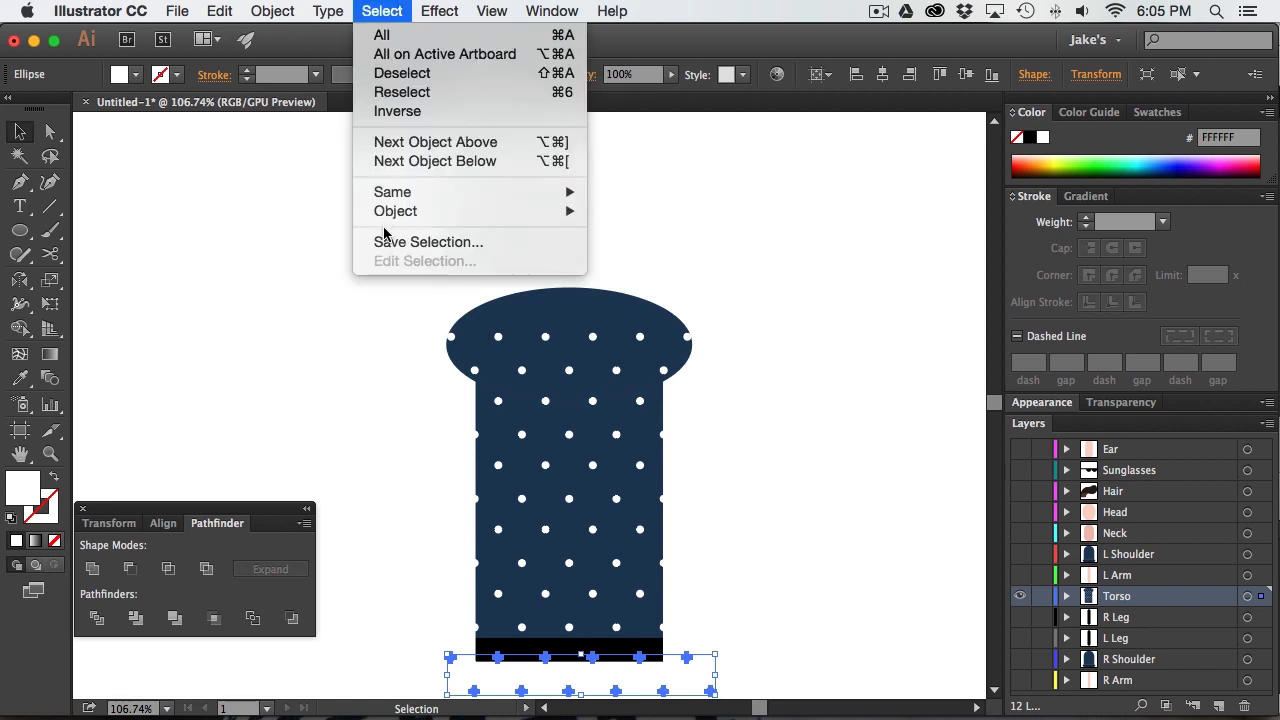
mouse_move(410, 193)
click(657, 268)
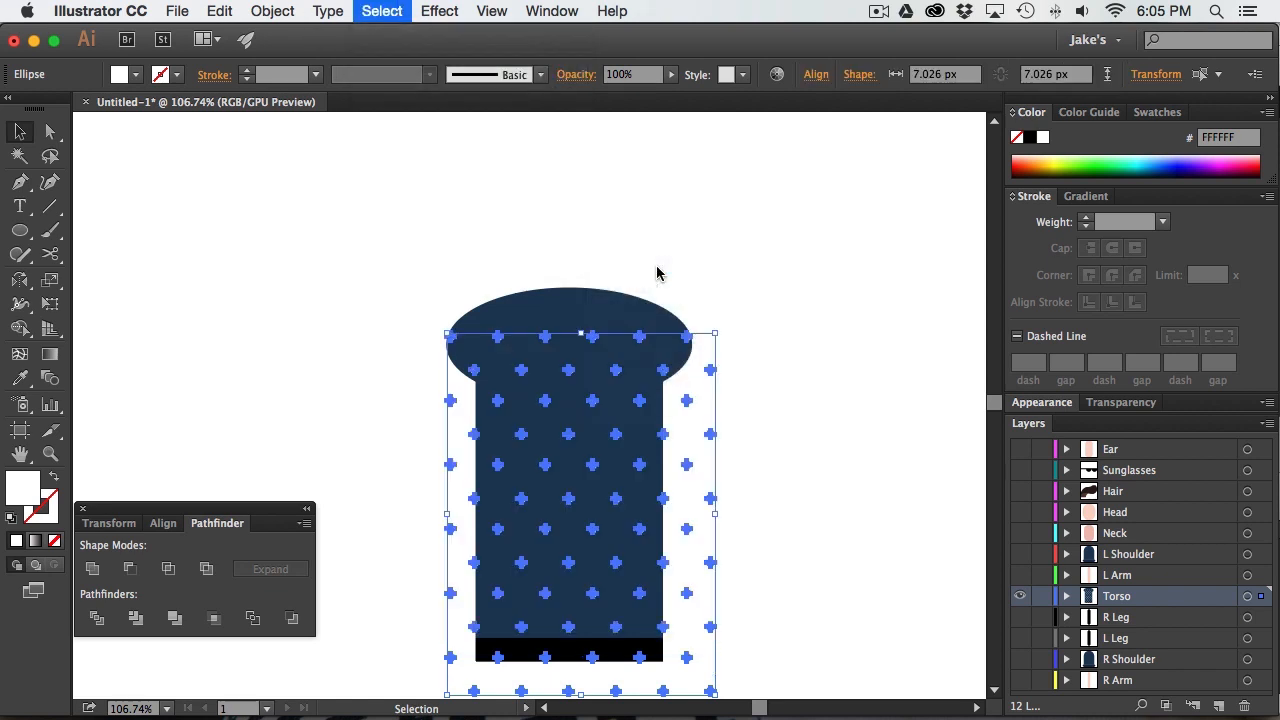
key(super+g)
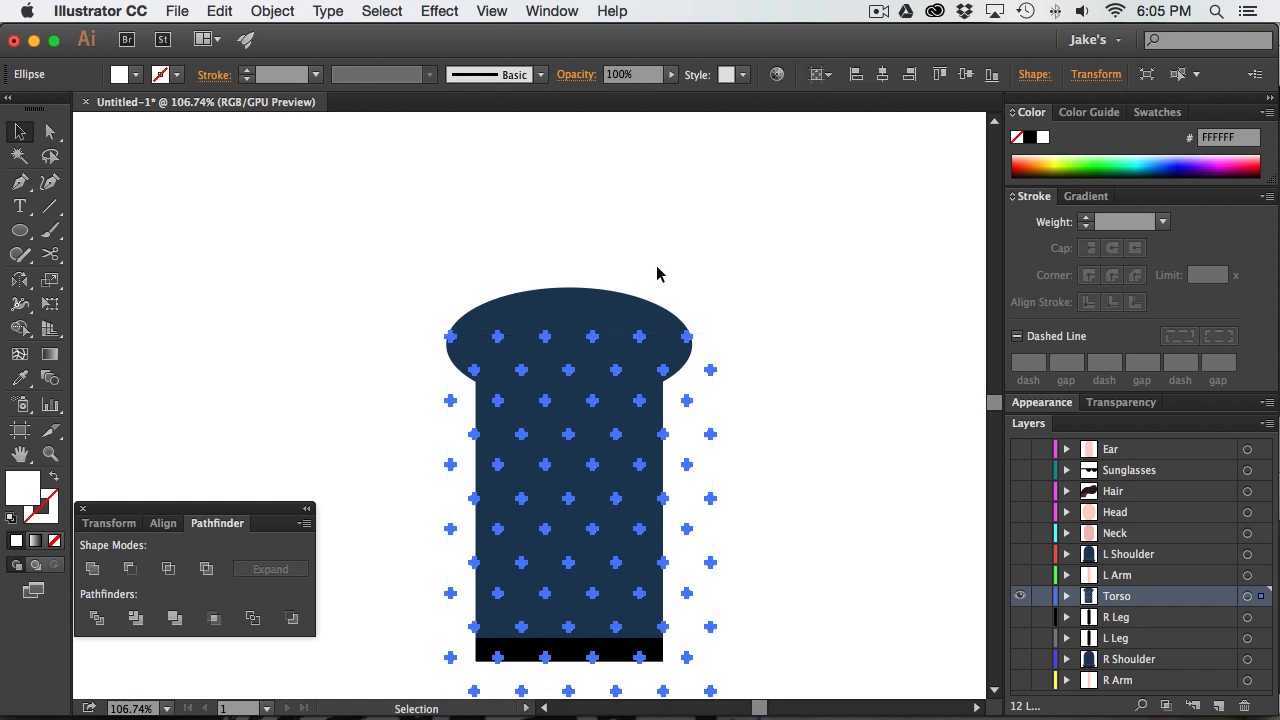
drag(594, 410, 579, 347)
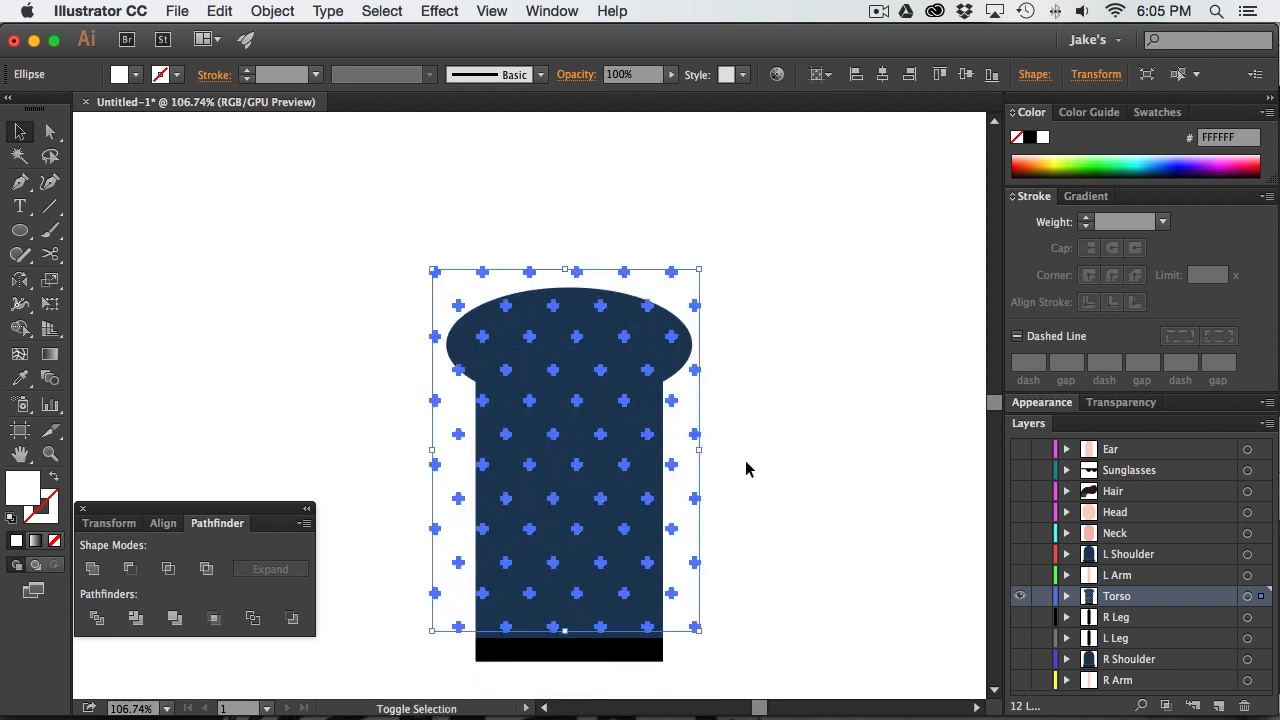
key(shift+Down)
key(shift+Down)
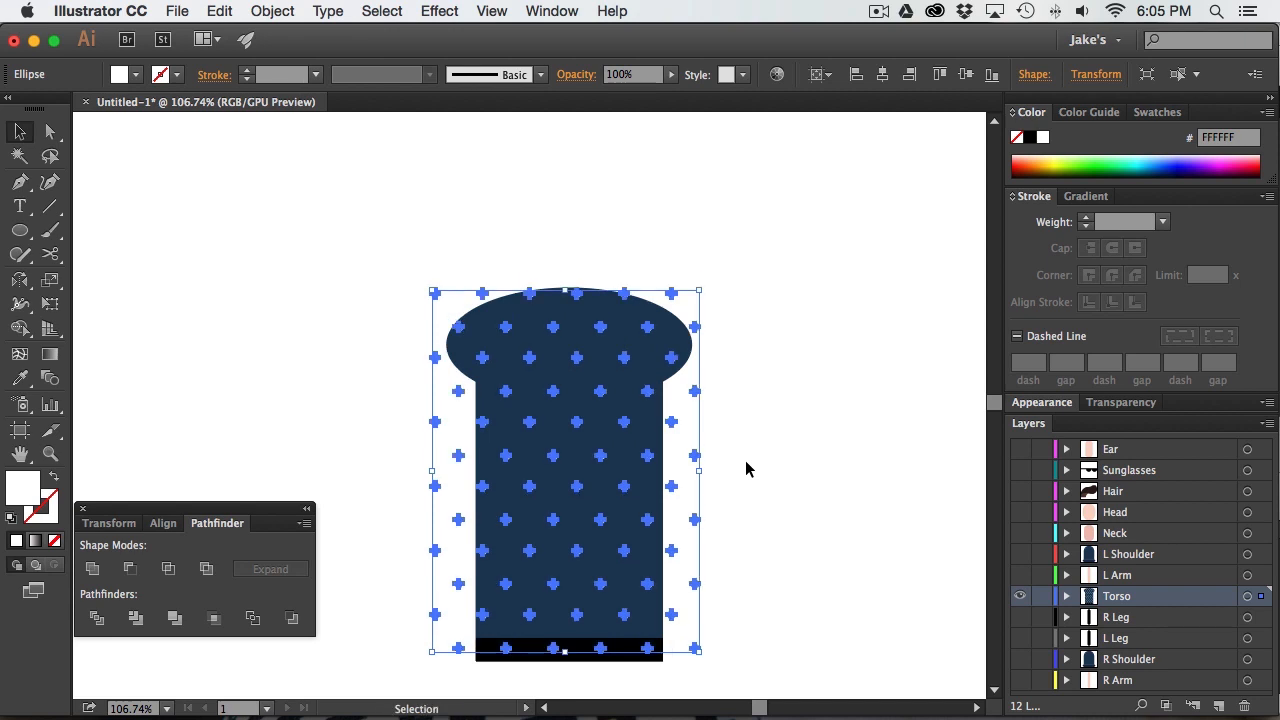
Show the L Shoulder and R Shoulder layers and adjust the dot pattern's position over the shirt
click(1020, 554)
click(1020, 659)
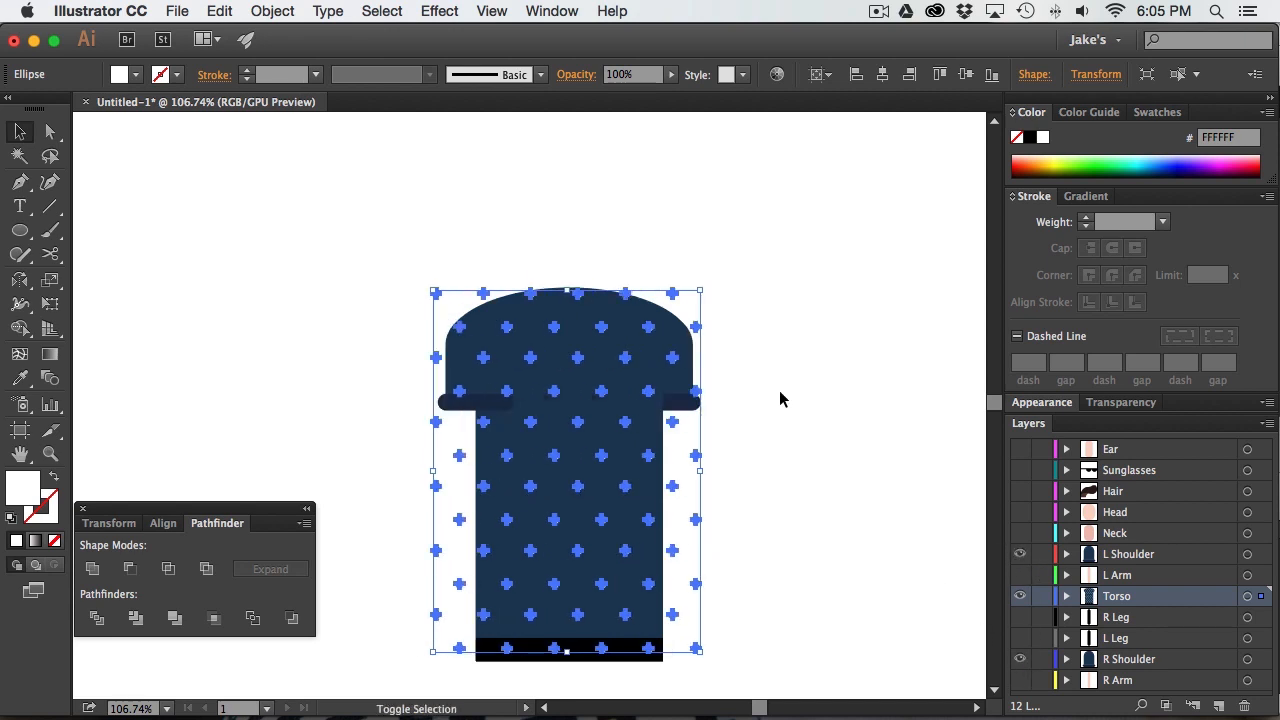
key(shift+Right)
key(Left)
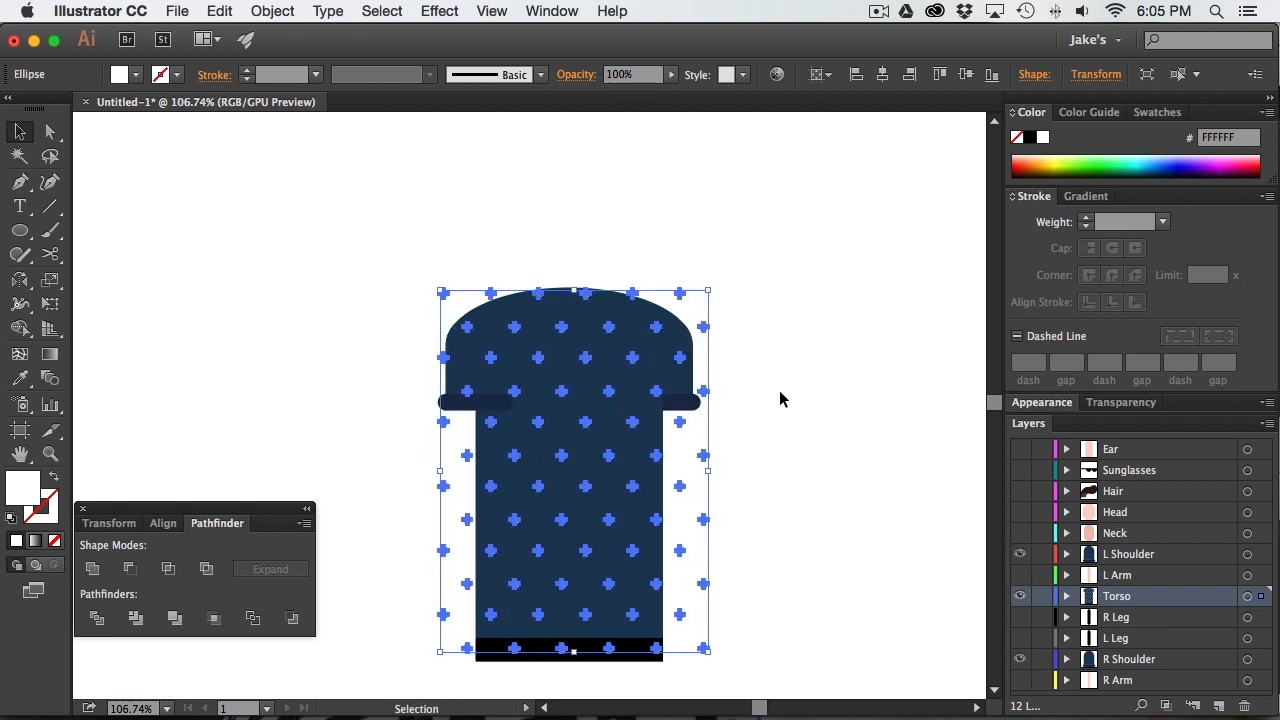
click(752, 379)
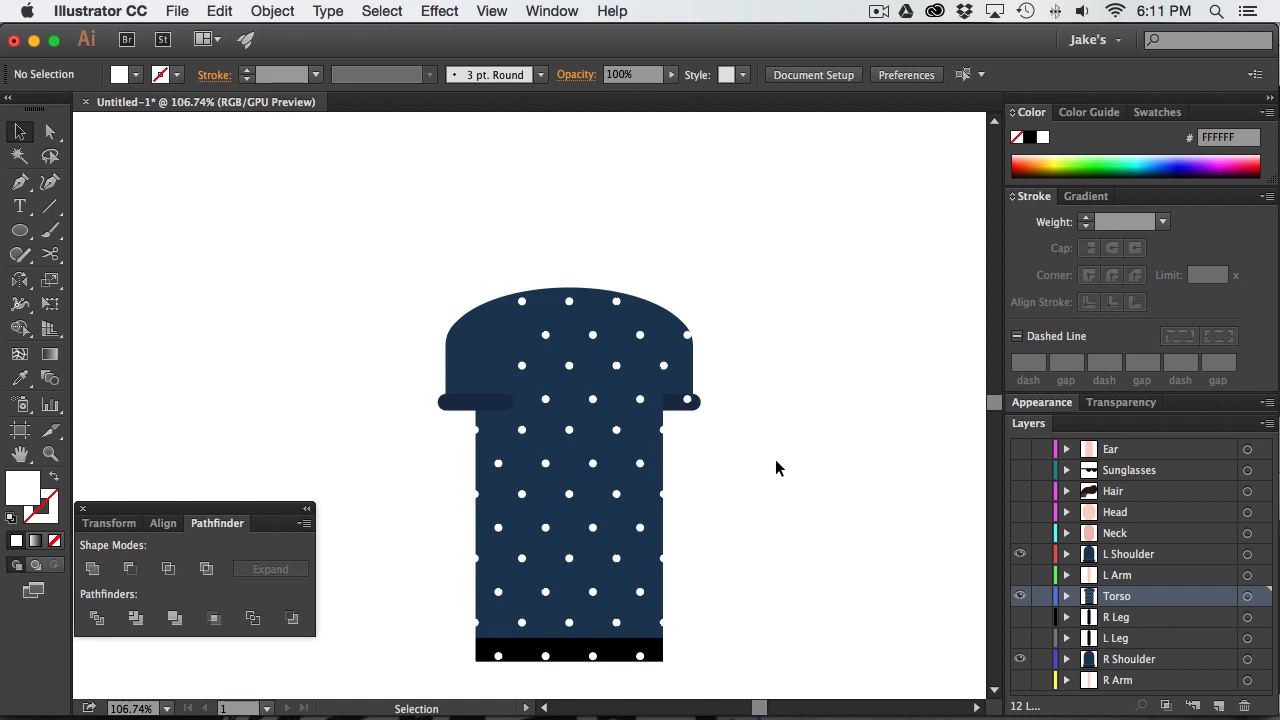
Copy the torso rectangle and shoulder ellipse and paste the copies in front of the white dot pattern
click(478, 493)
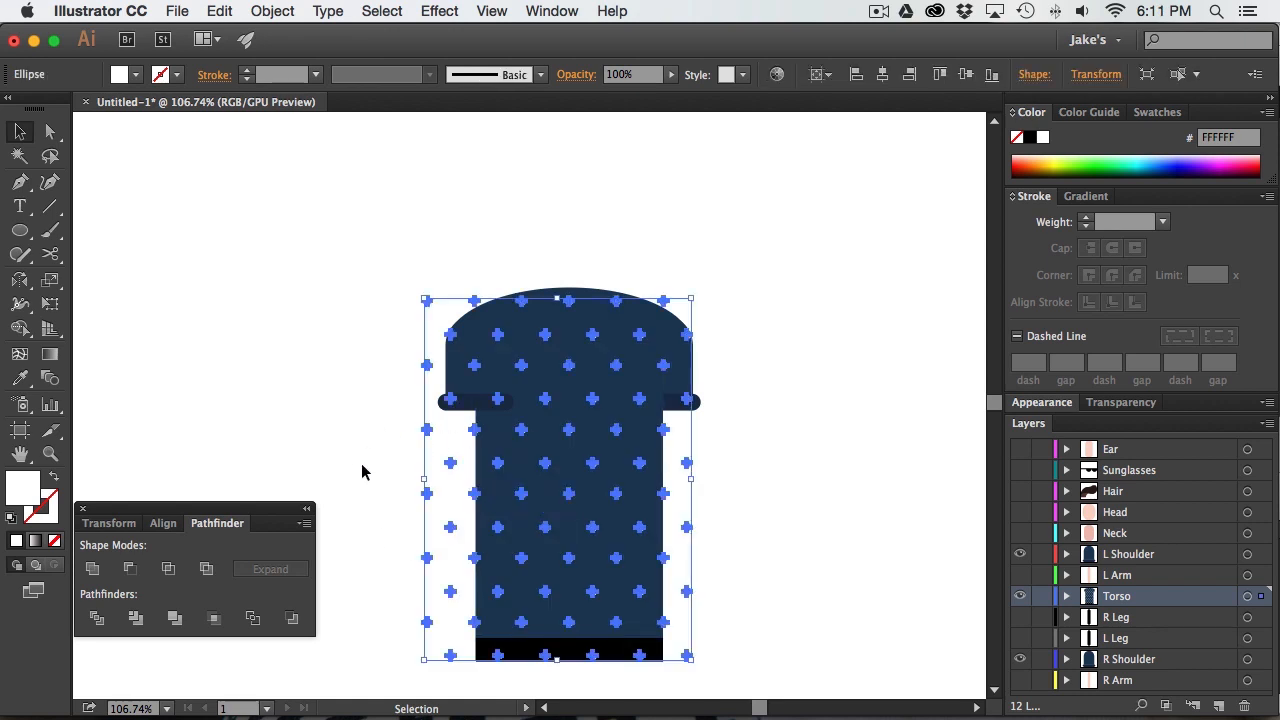
click(690, 581)
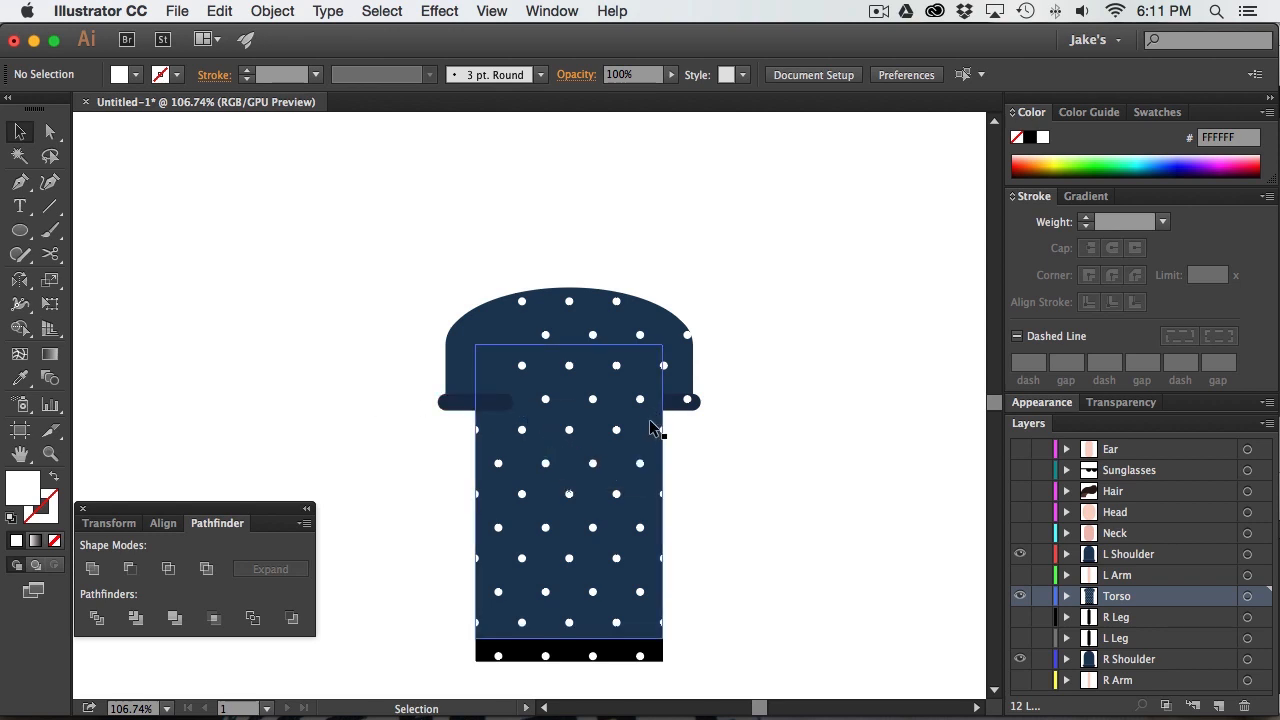
click(649, 419)
shift+click(652, 330)
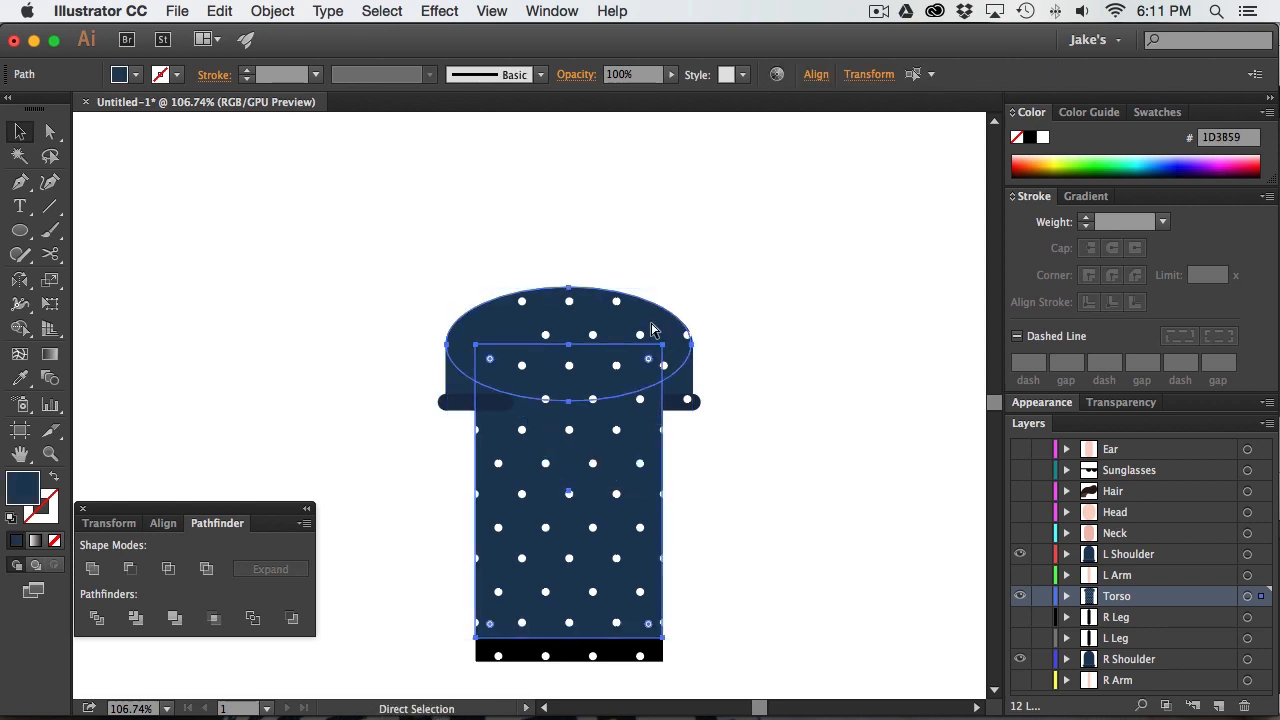
click(592, 430)
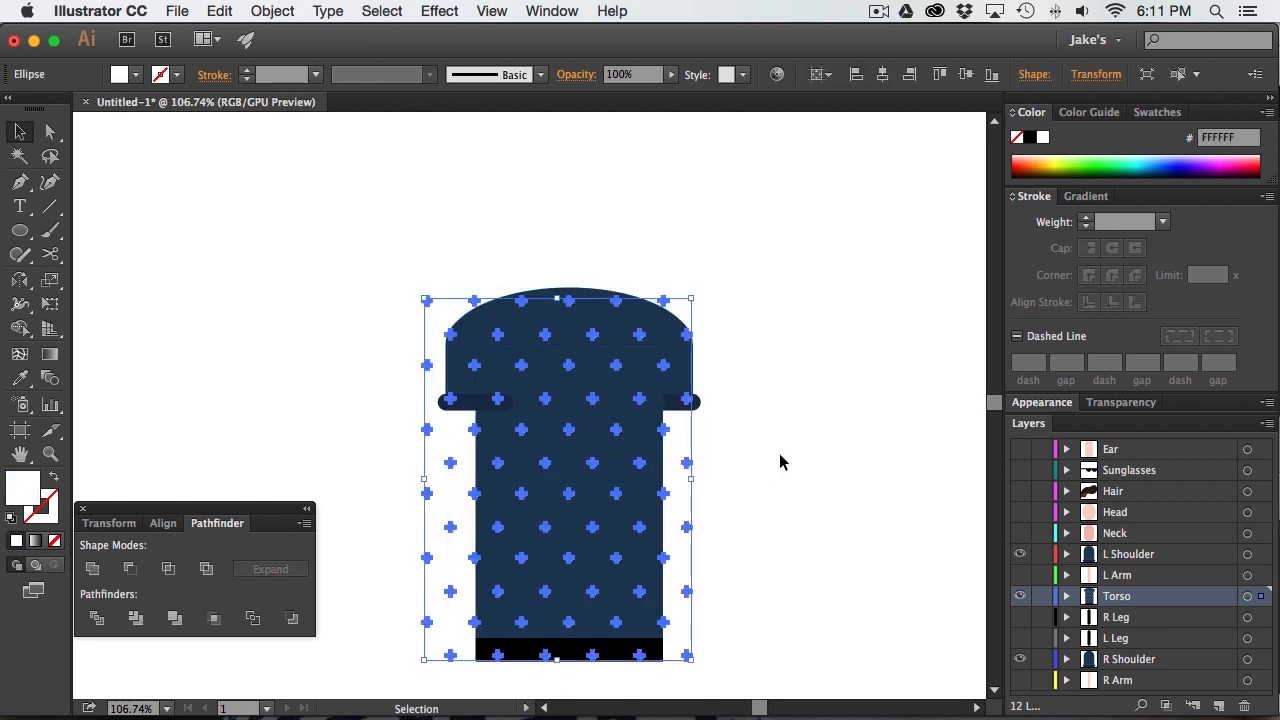
key(super+z)
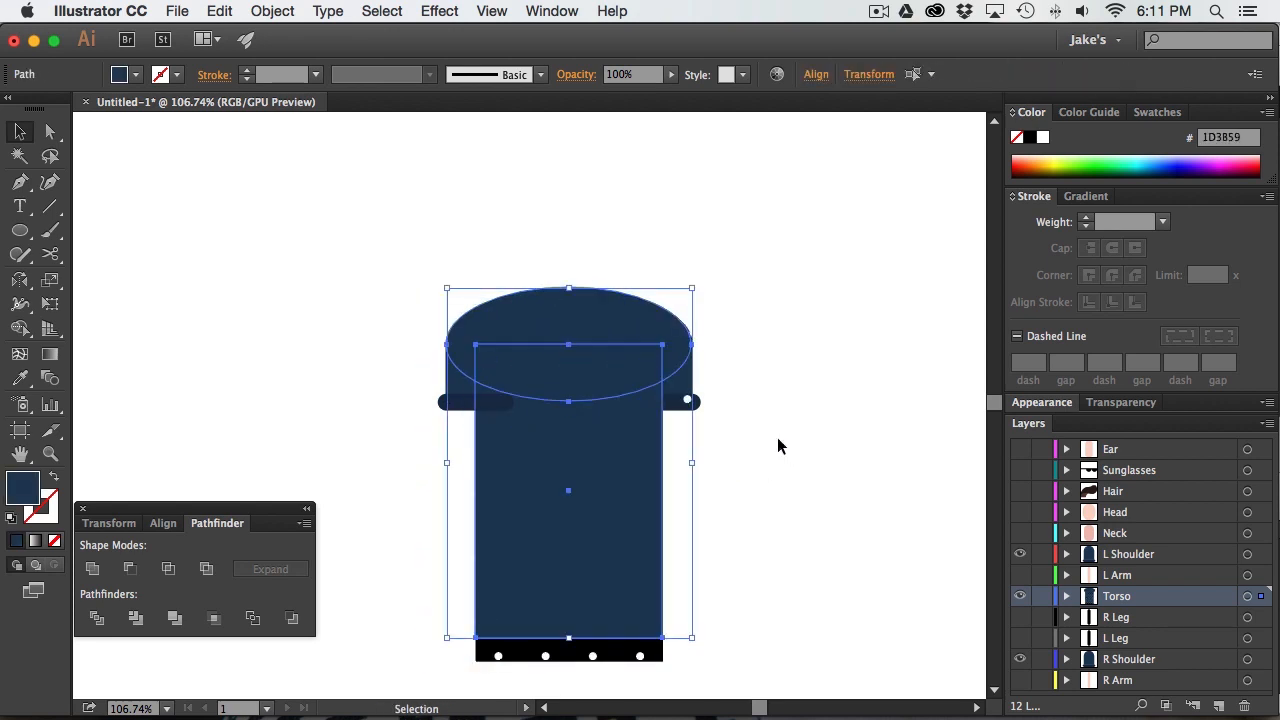
Unite the copied torso rectangle and shoulder ellipse into one shape and use it as a clipping mask for the white dots
click(93, 569)
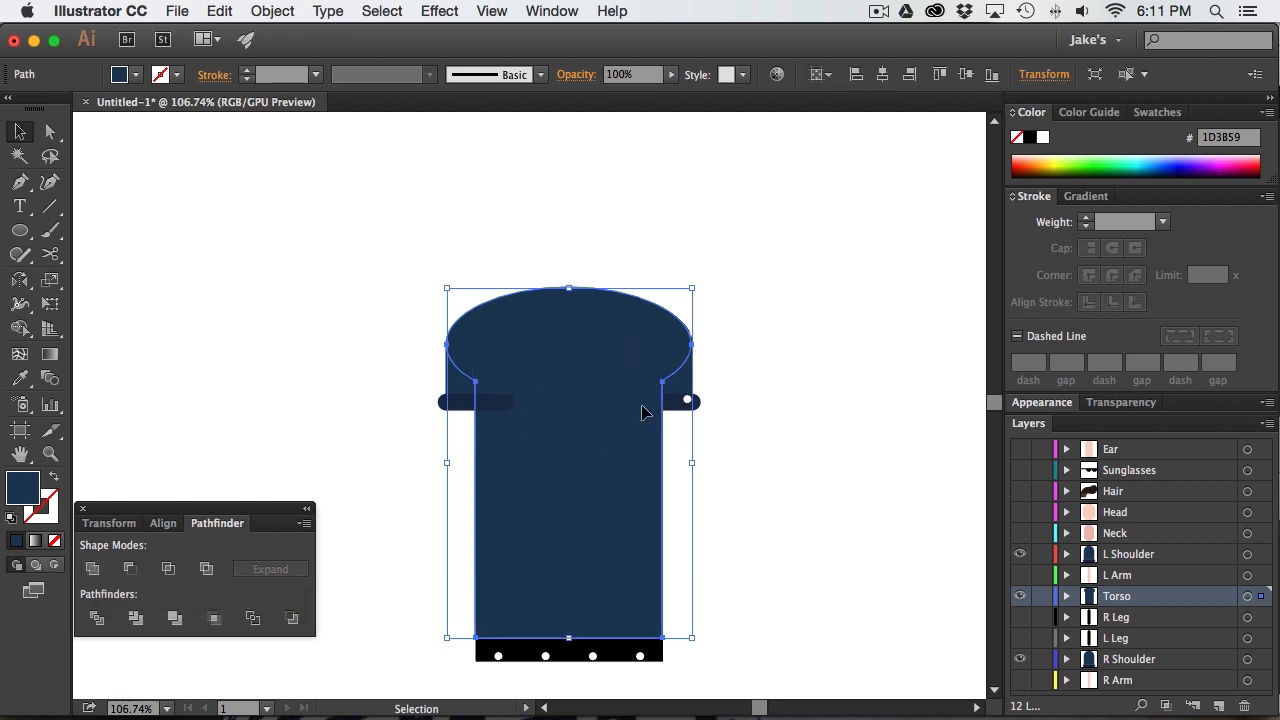
shift+click(687, 401)
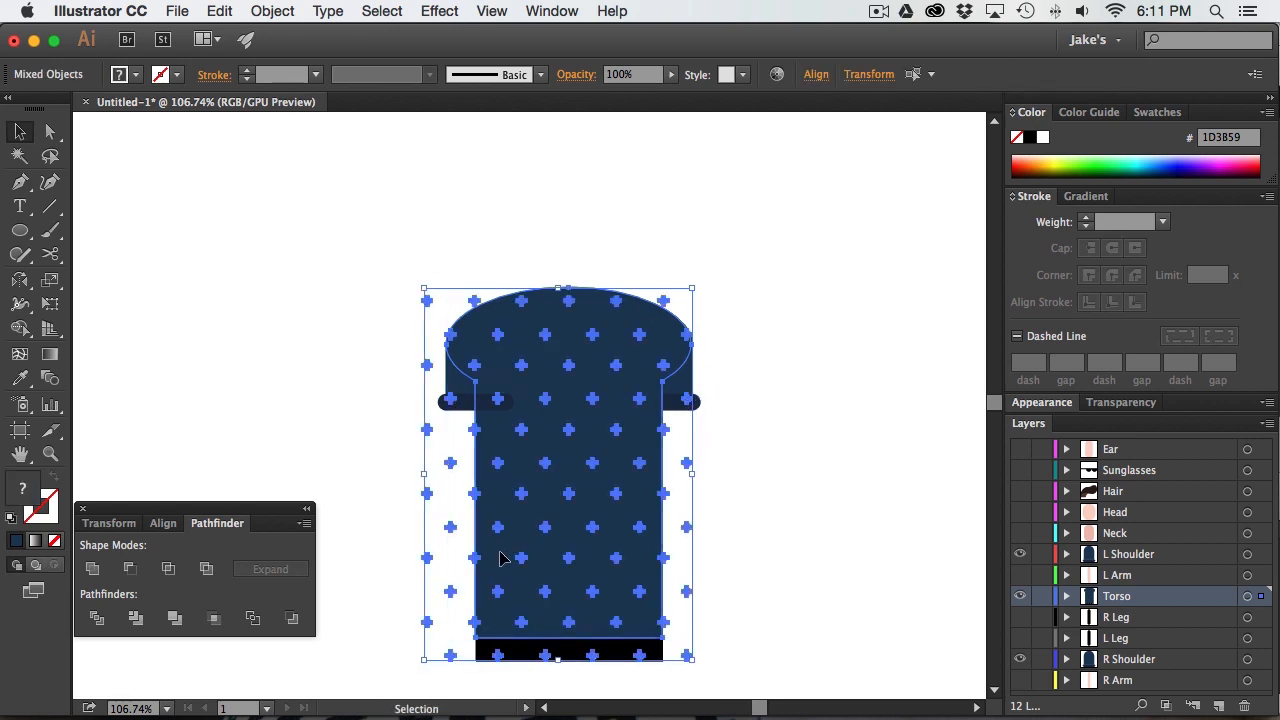
key(super)
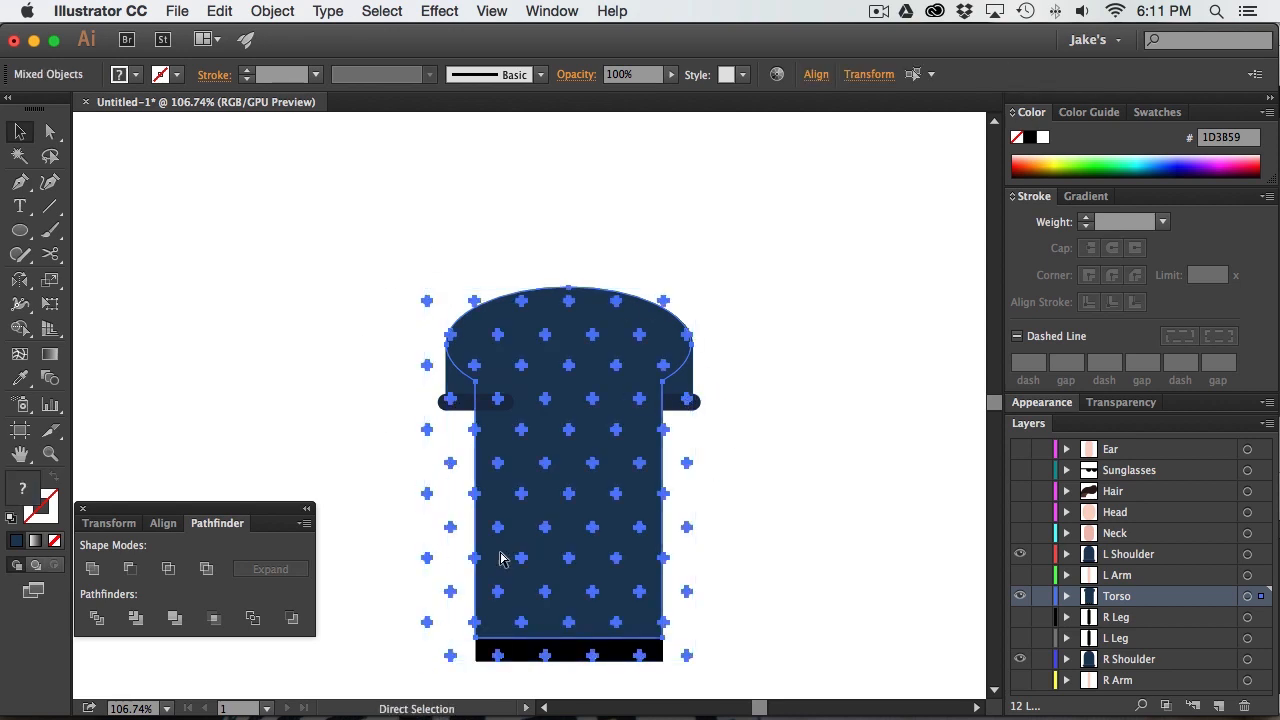
key(super+7)
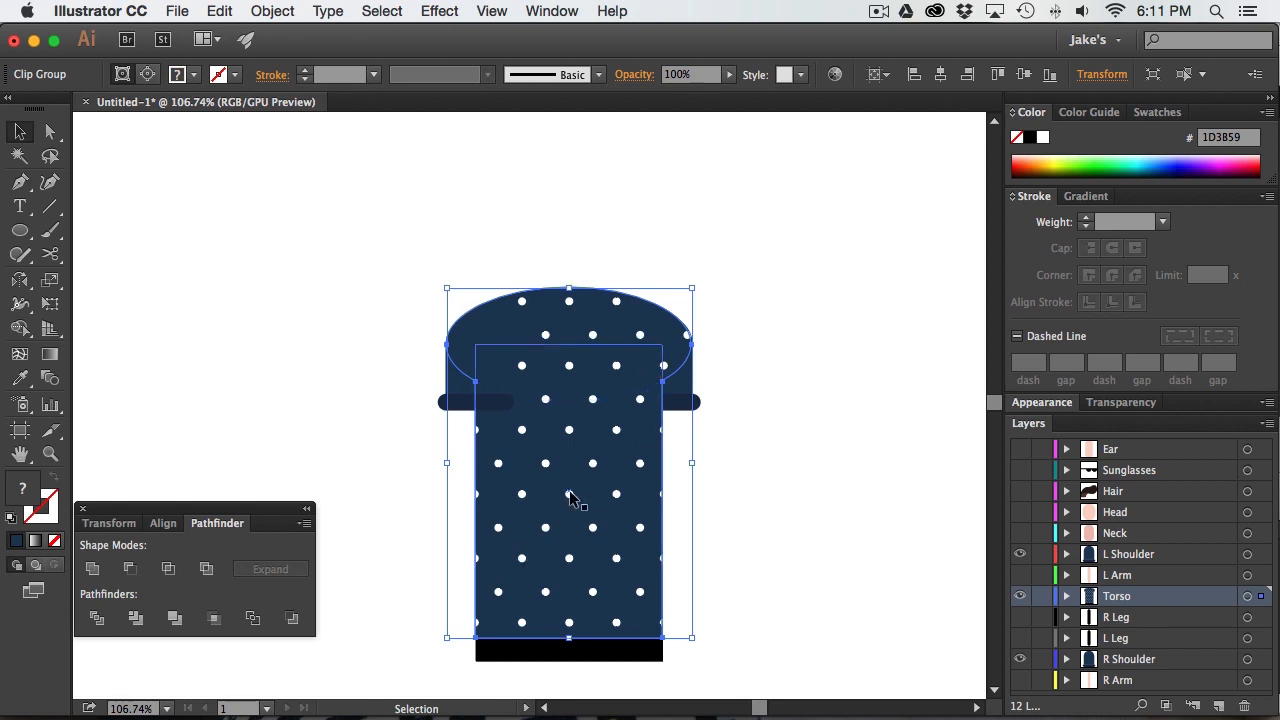
click(674, 450)
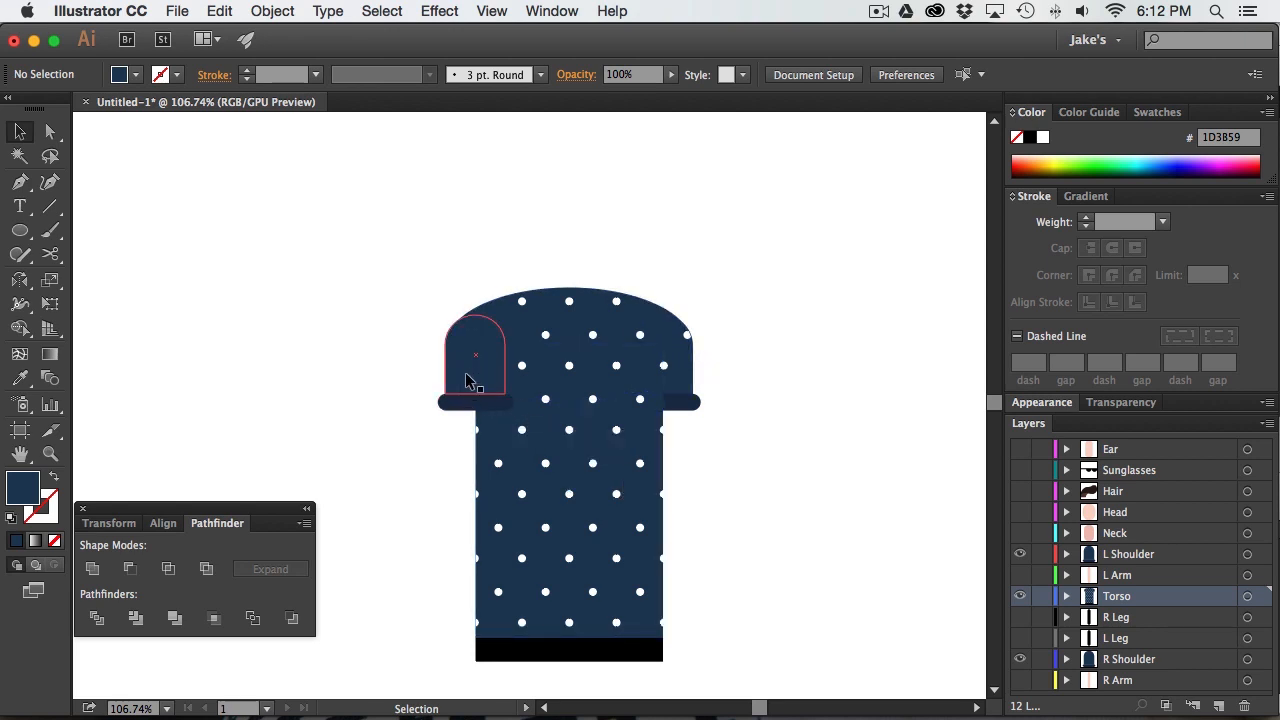
Copy the dots from inside the torso's clip group, hide the Torso layer and paste them in front of the L Shoulder sleeve shape
double_click(525, 435)
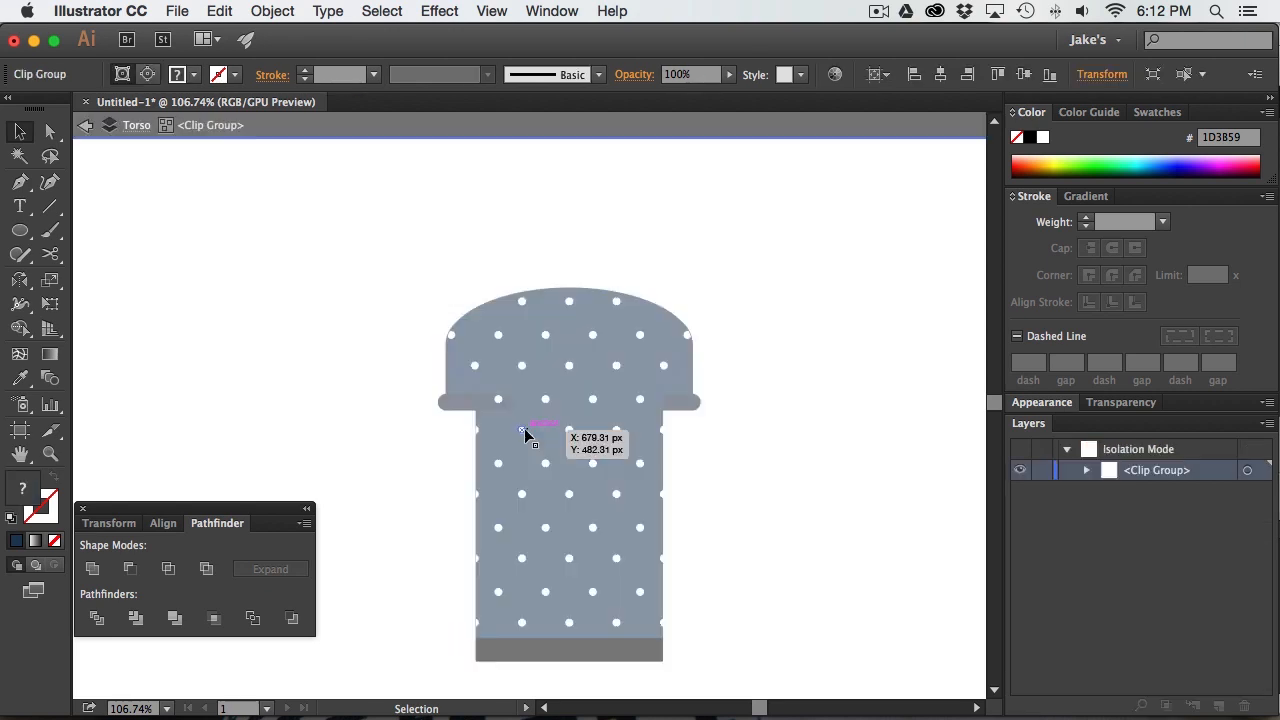
click(565, 420)
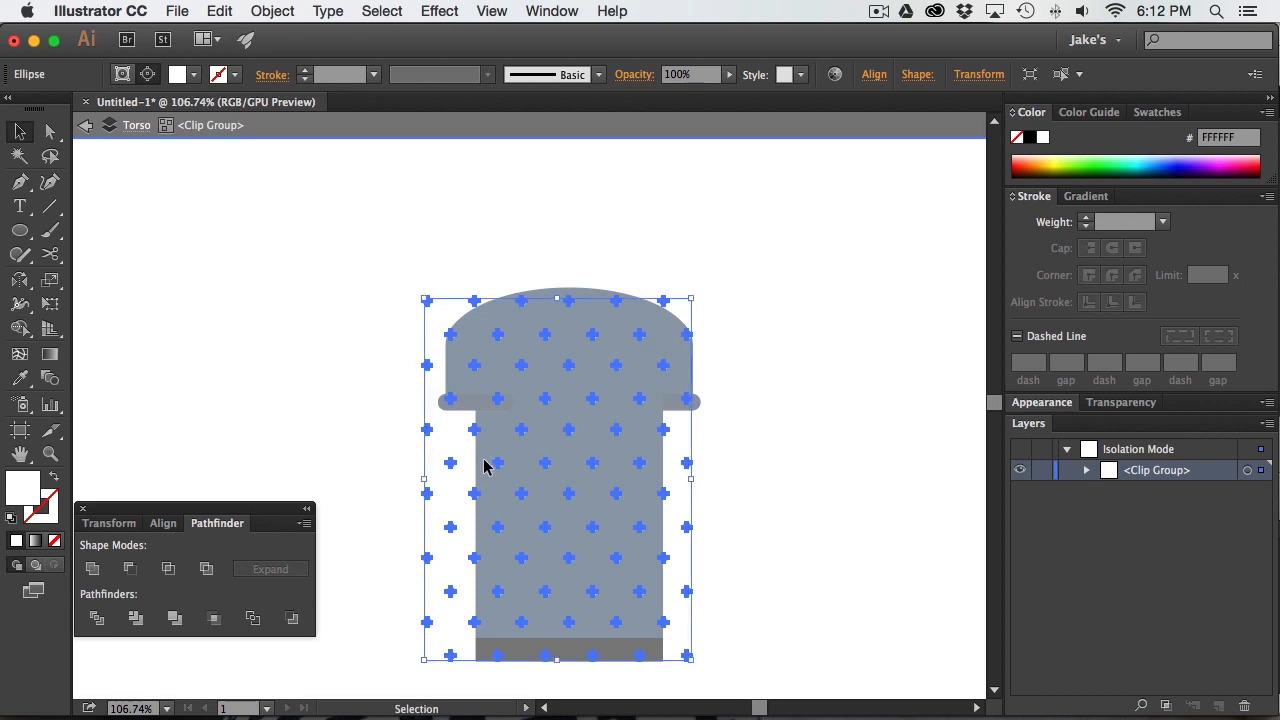
double_click(375, 303)
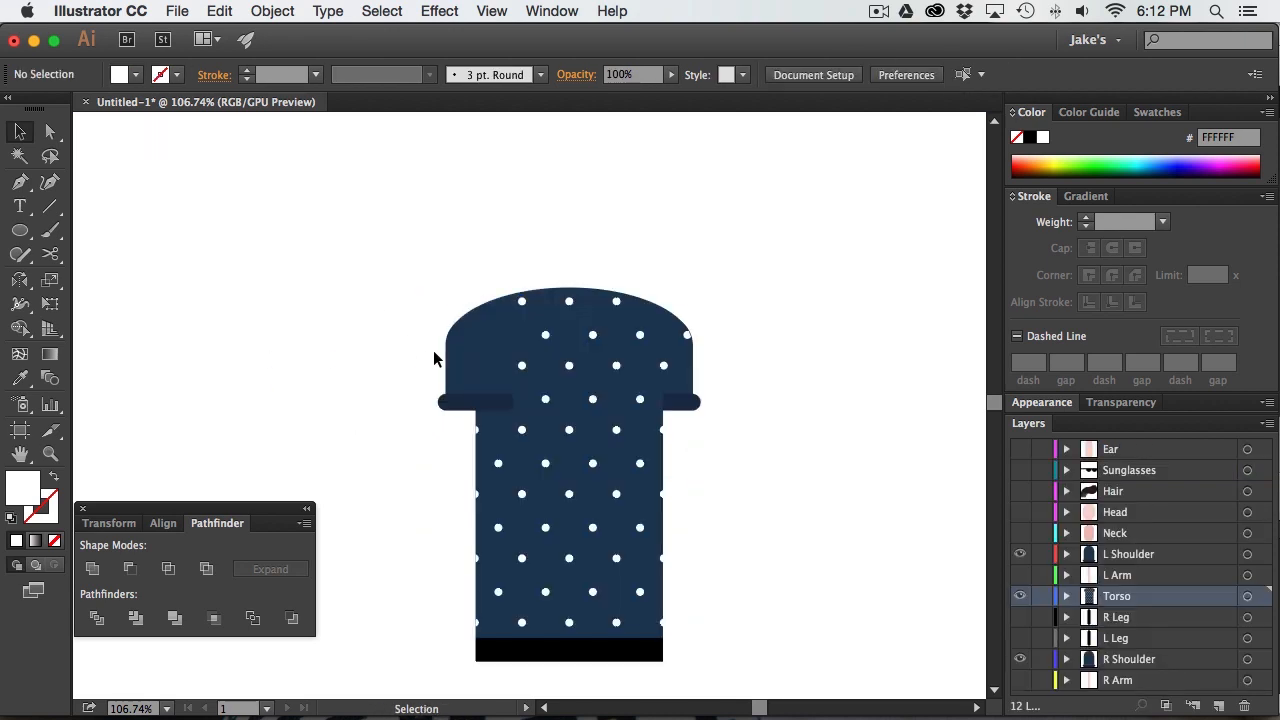
click(468, 358)
click(1021, 598)
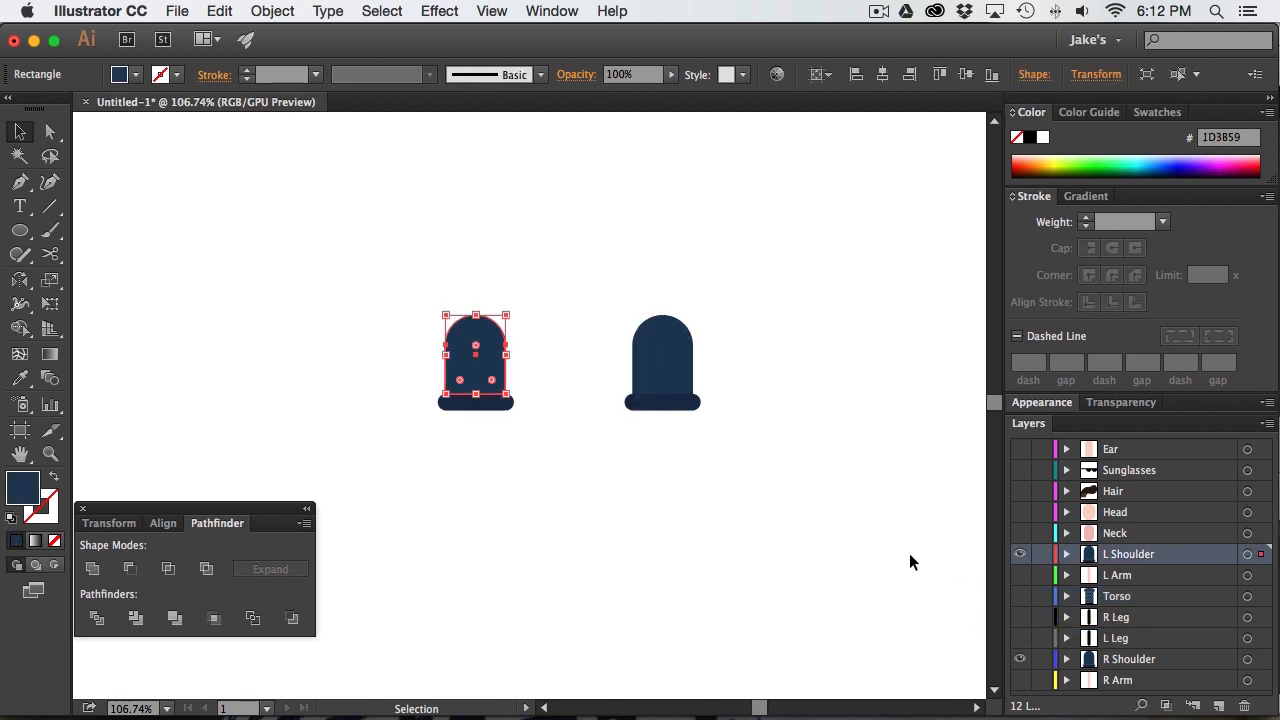
click(638, 481)
click(455, 350)
key(a)
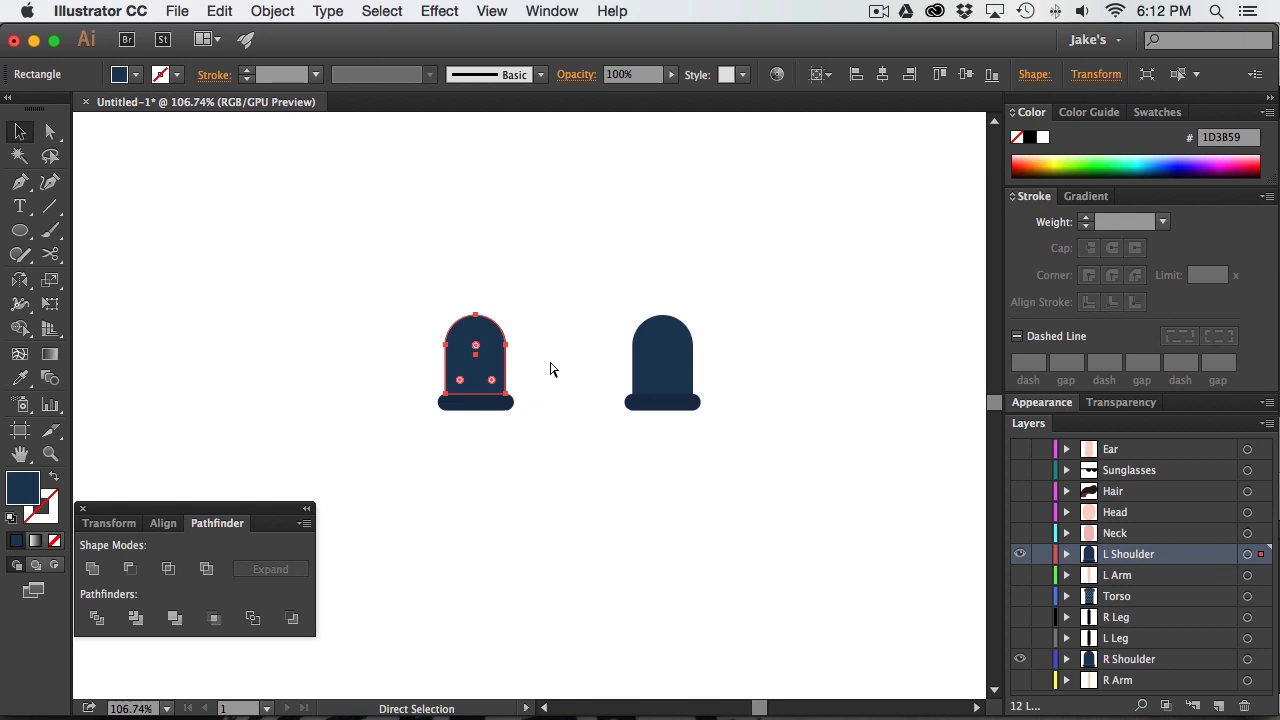
key(super+f)
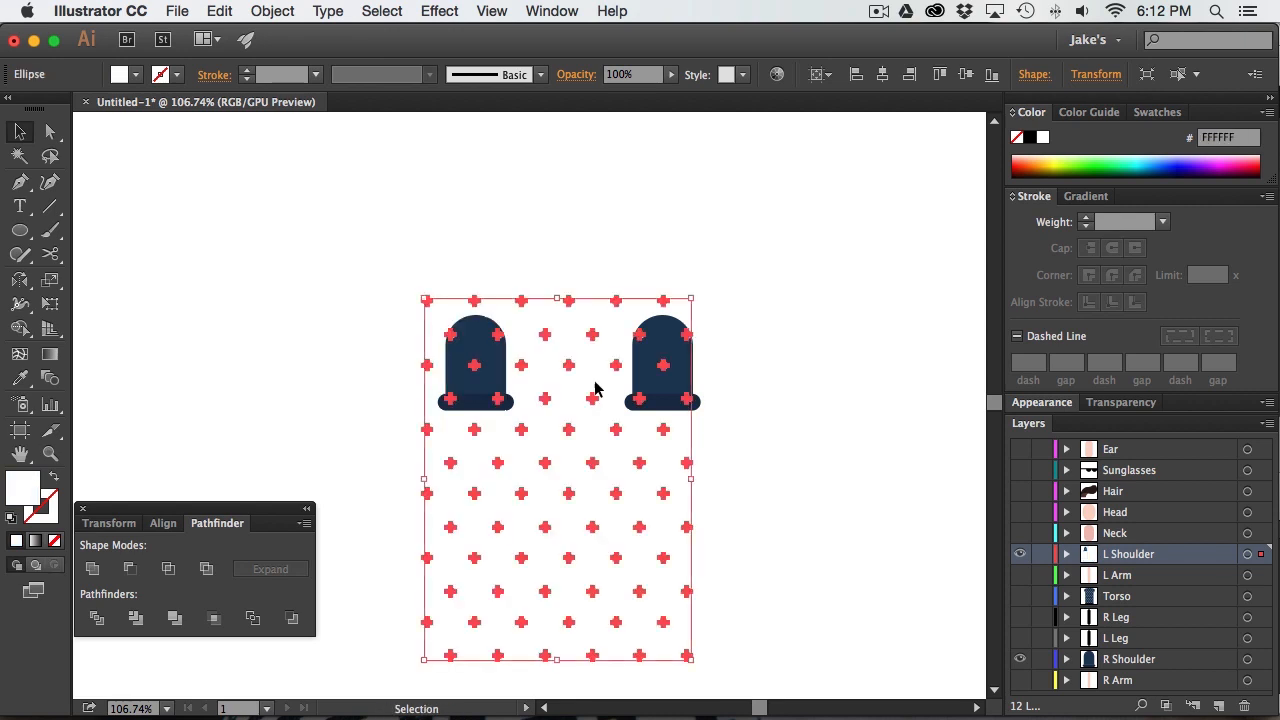
Paste a copy of the L Shoulder sleeve shape in front of the dots and clip the dots to it
click(502, 368)
key(super+c)
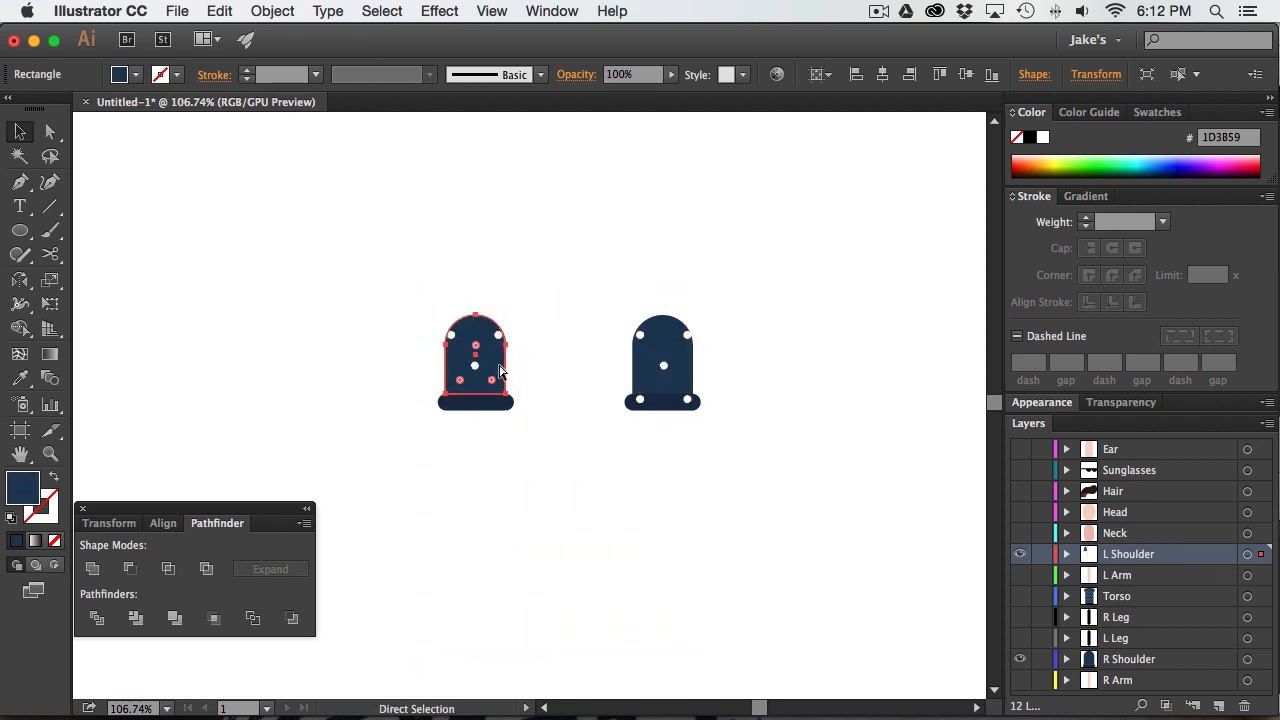
click(500, 338)
key(super+f)
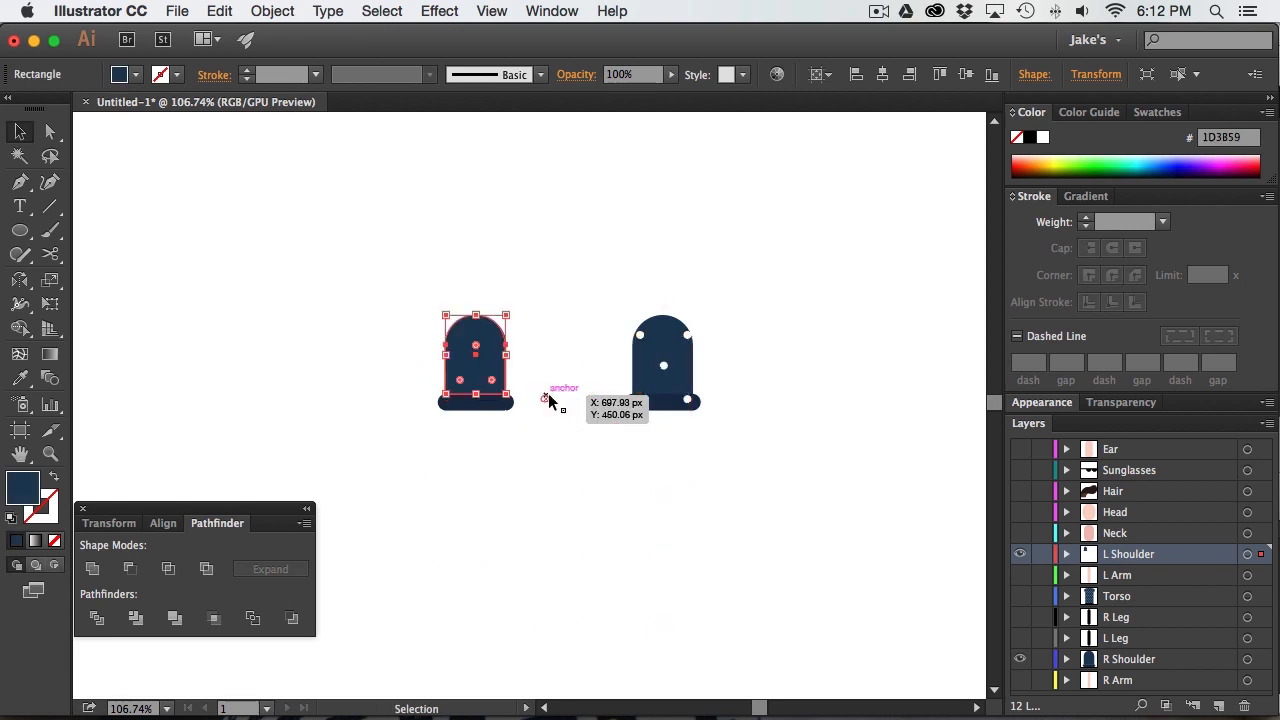
shift+click(544, 399)
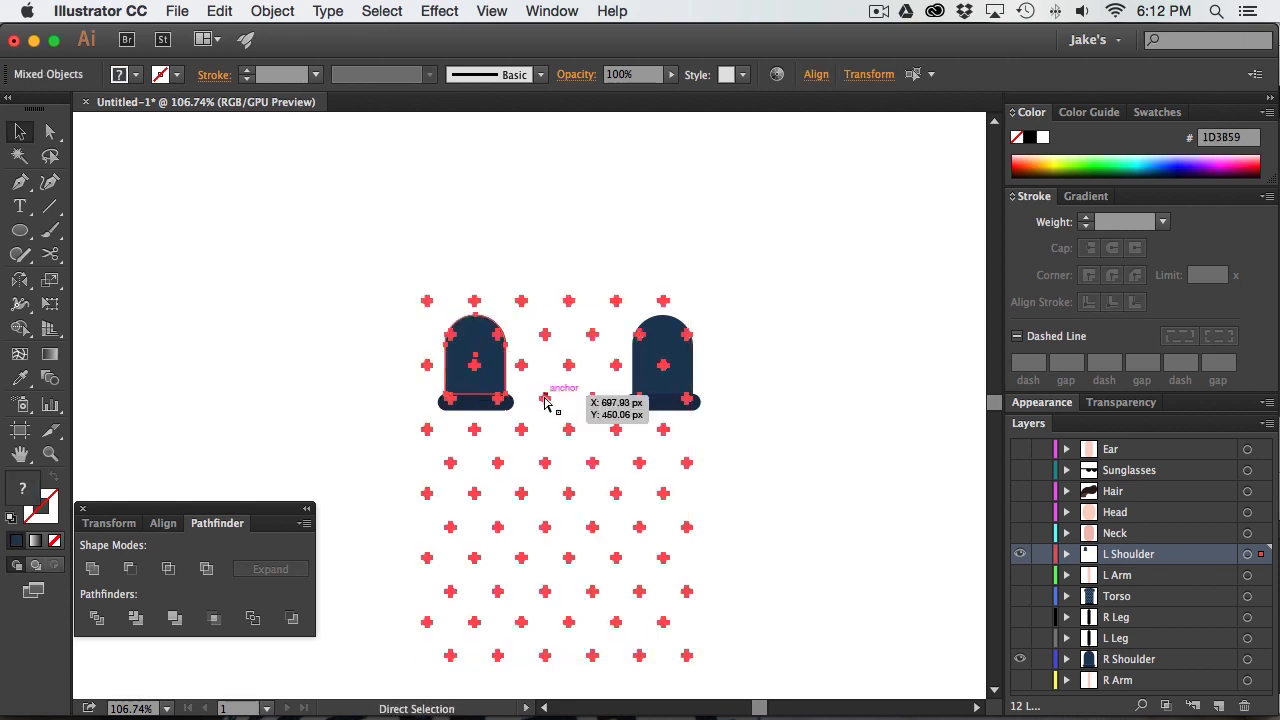
key(super+7)
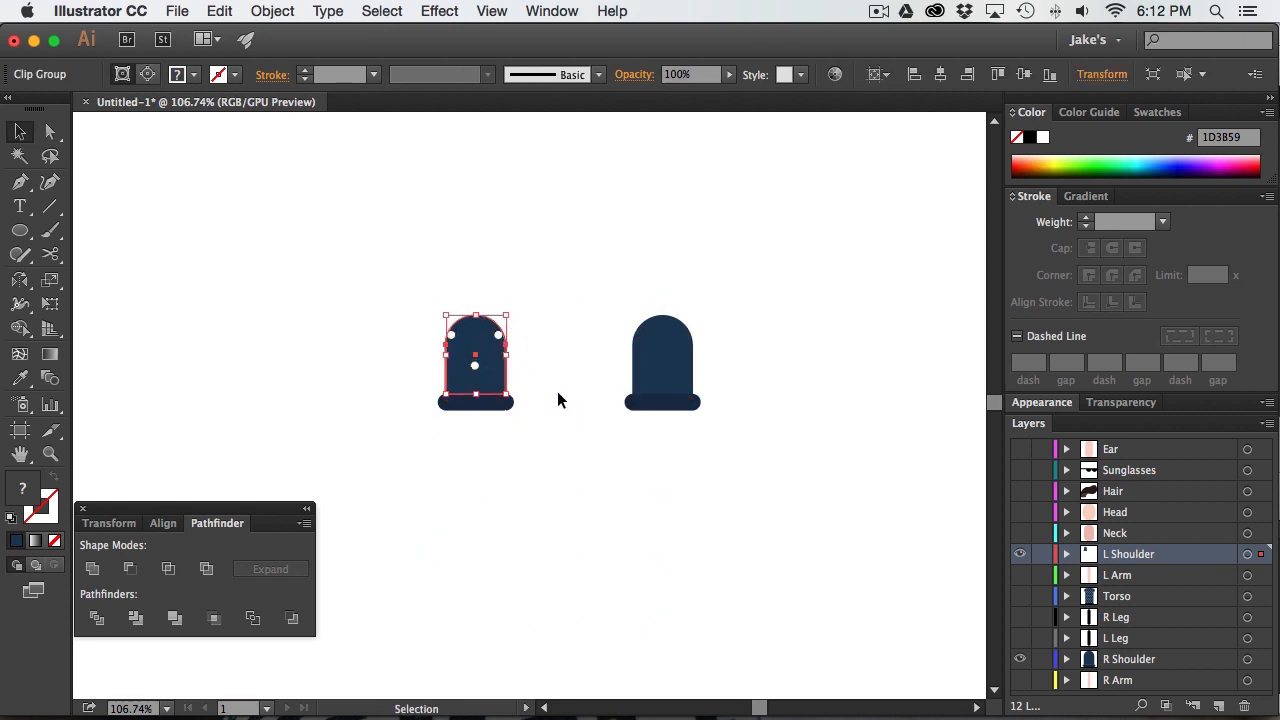
Copy the dots from the L Shoulder clip group and paste them in front of the R Shoulder sleeve shape
click(686, 360)
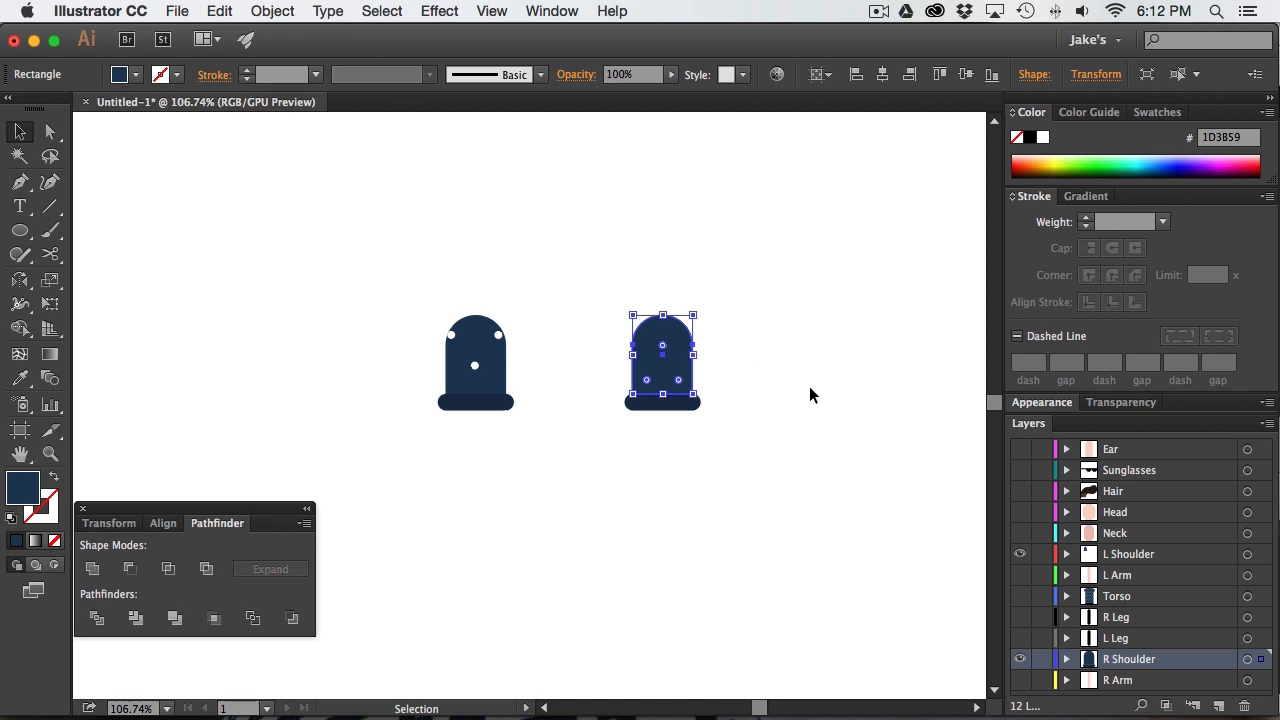
double_click(500, 394)
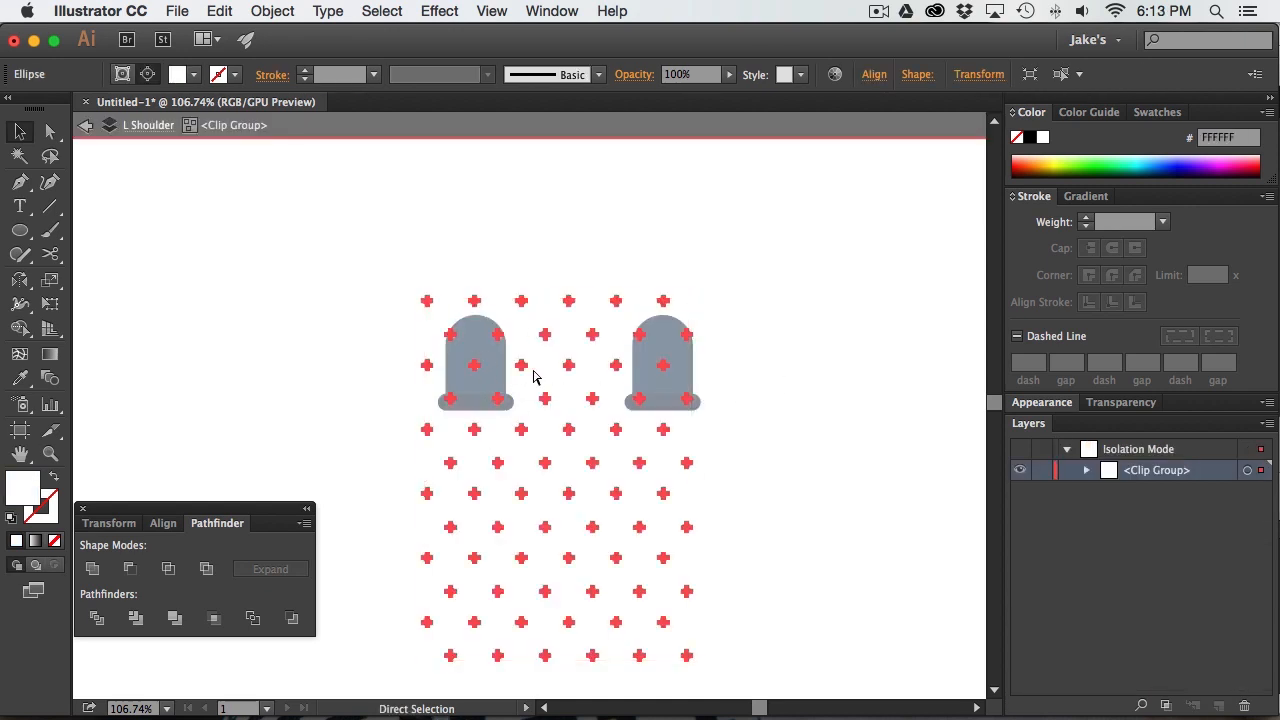
double_click(534, 237)
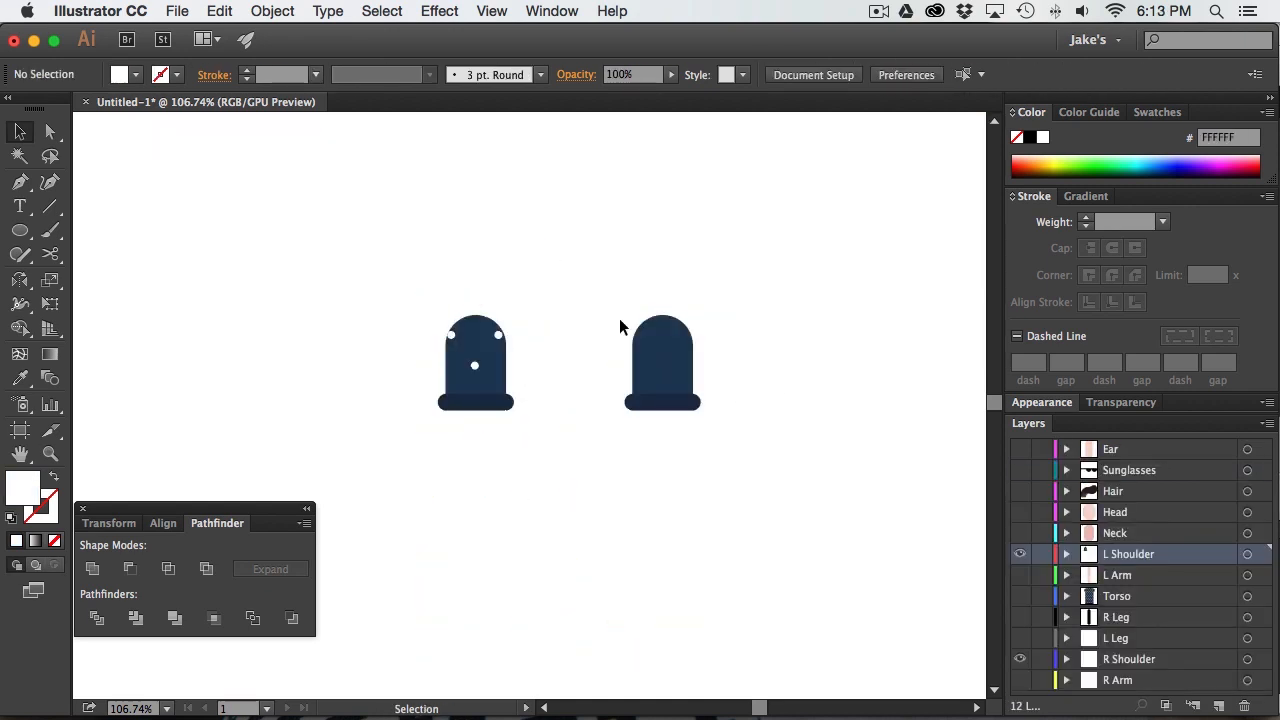
click(670, 363)
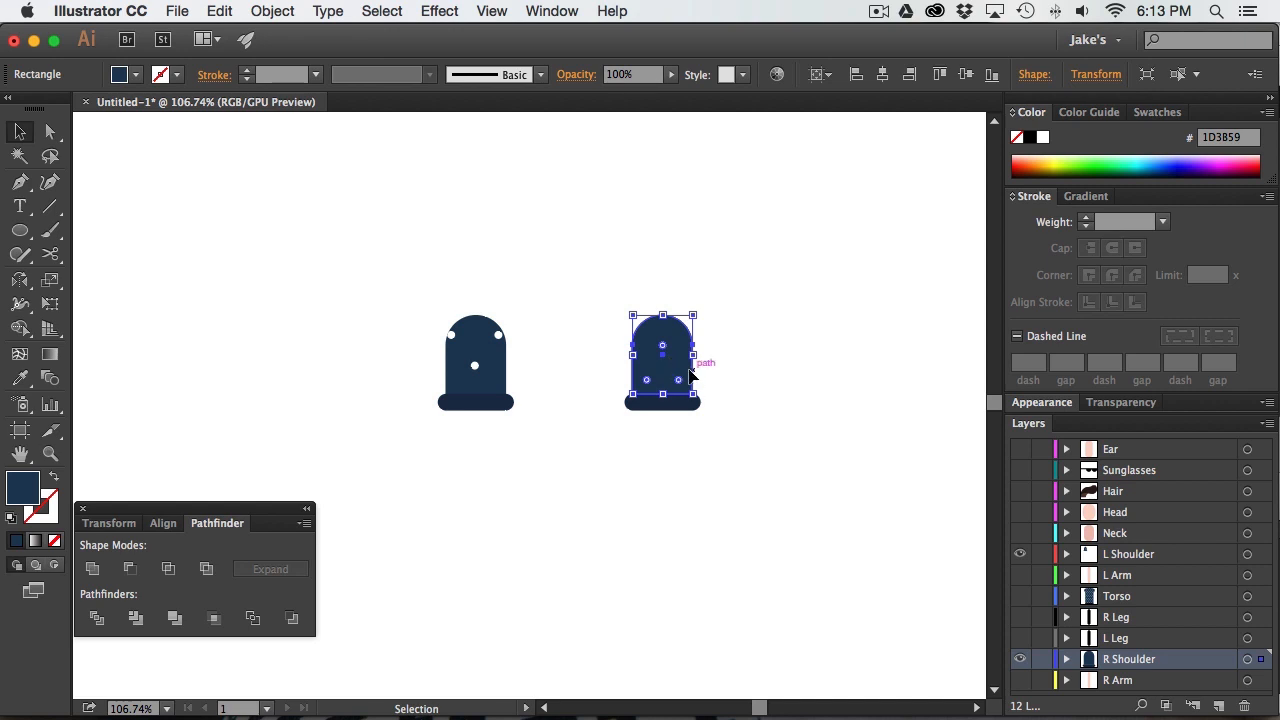
key(super+f)
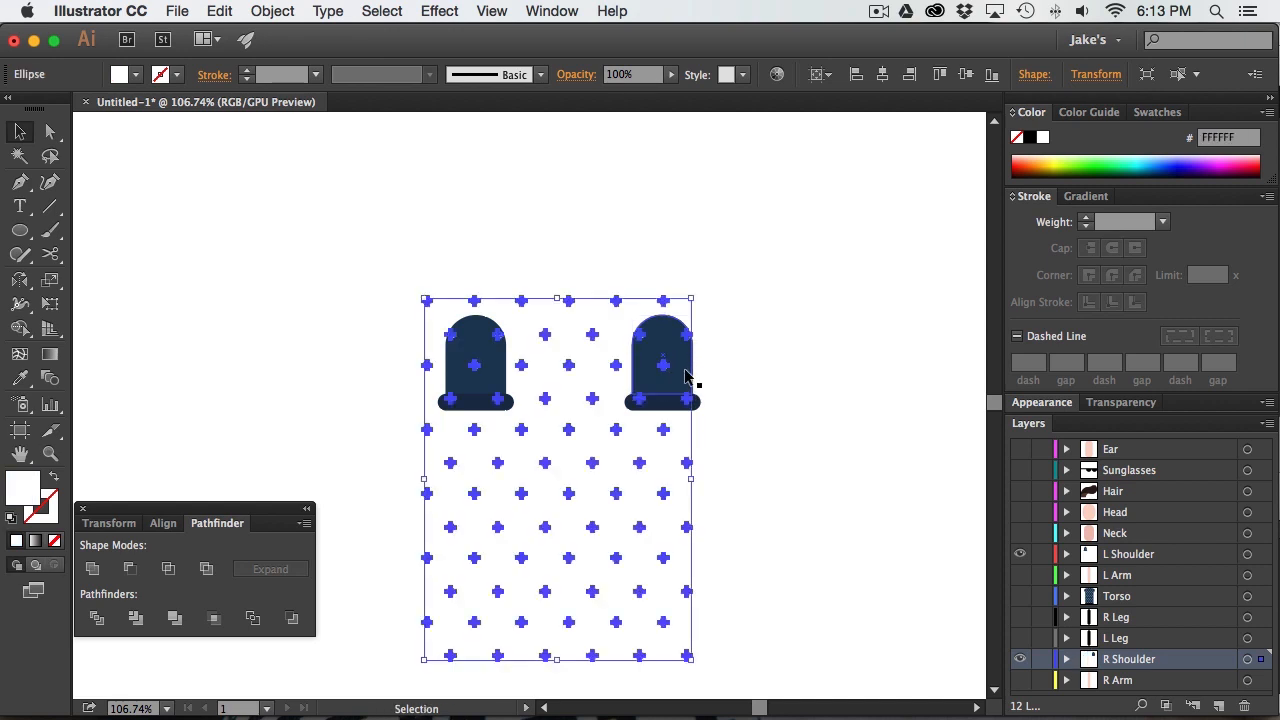
Place a copy of the R Shoulder sleeve shape in front of its dots and make a clipping mask from them
click(685, 375)
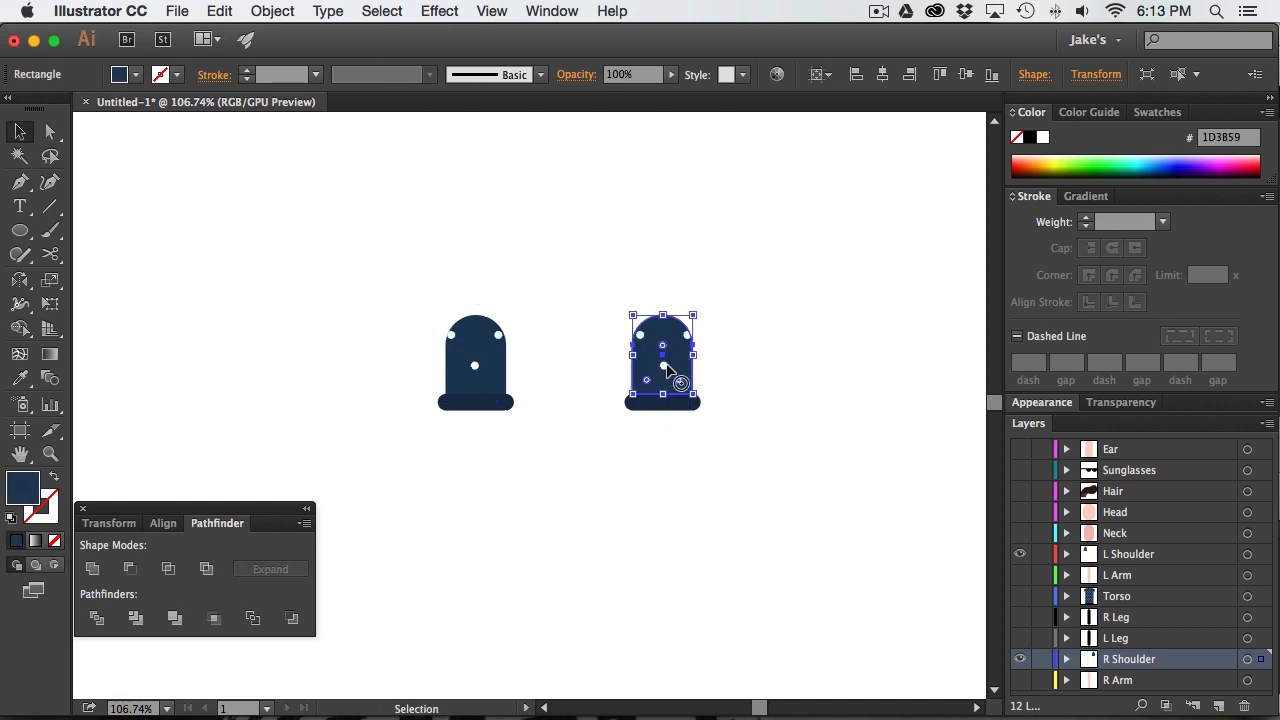
click(599, 319)
click(594, 334)
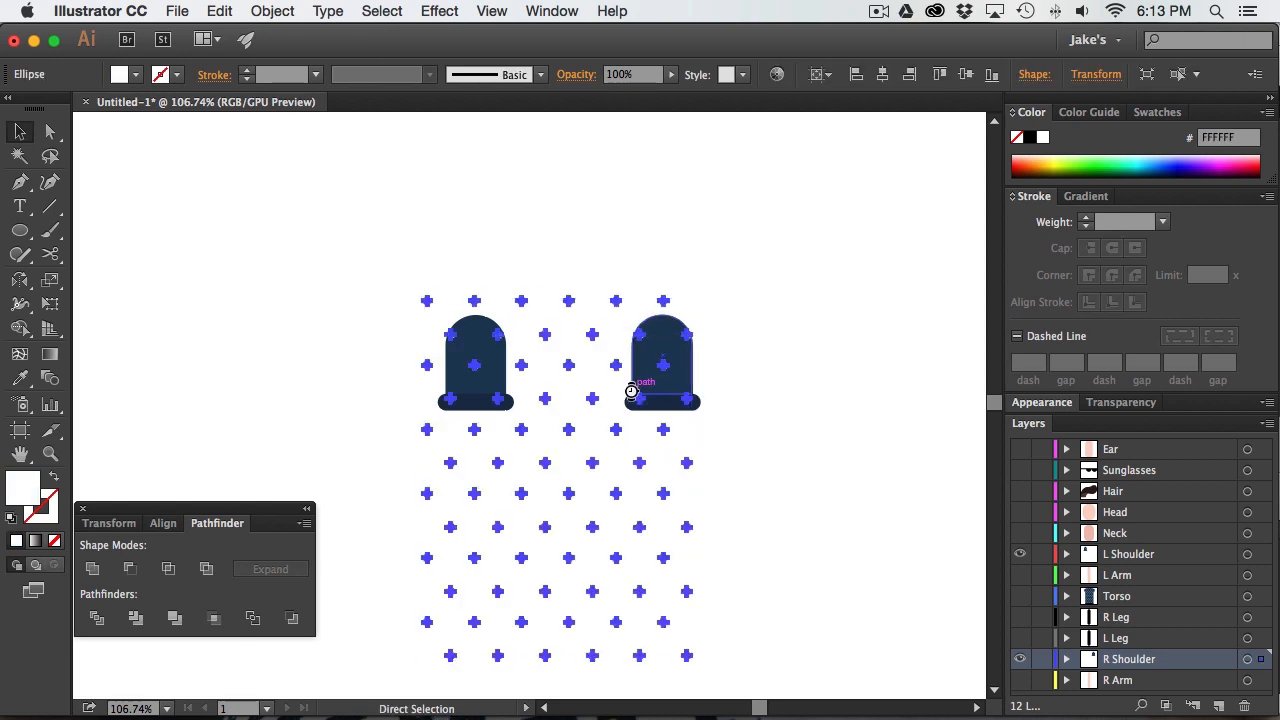
click(631, 390)
shift+click(591, 337)
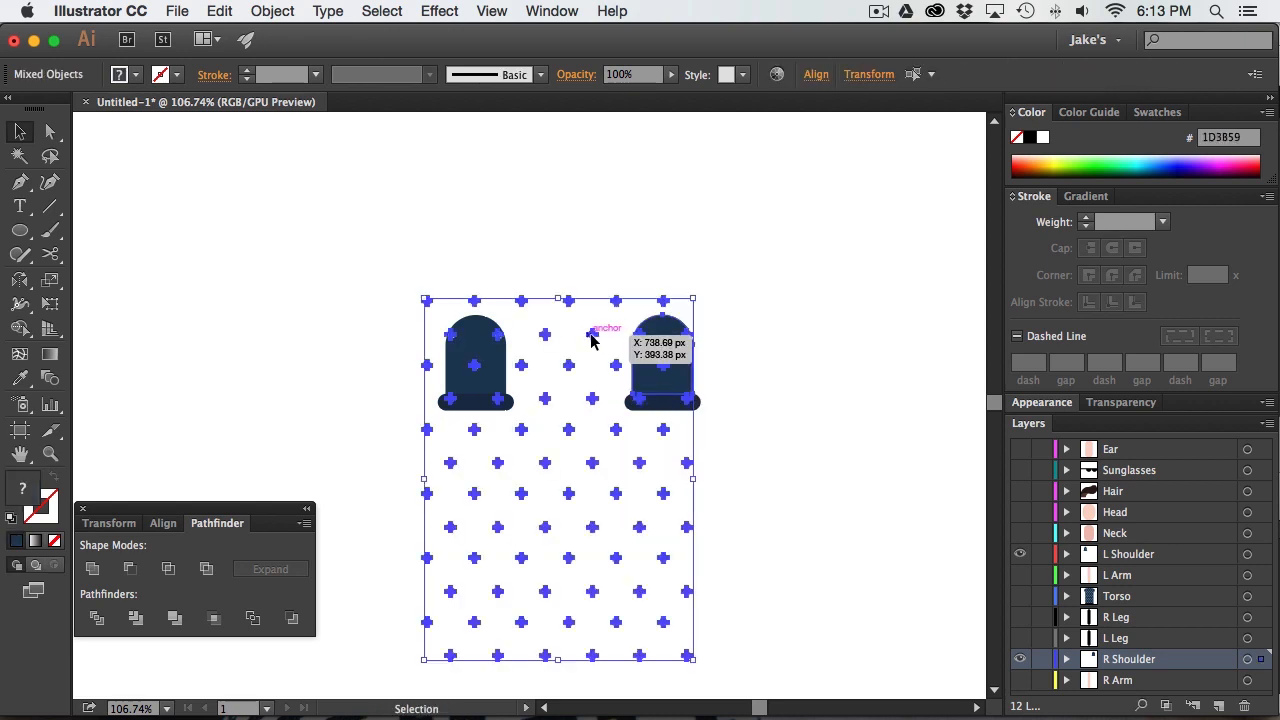
key(a)
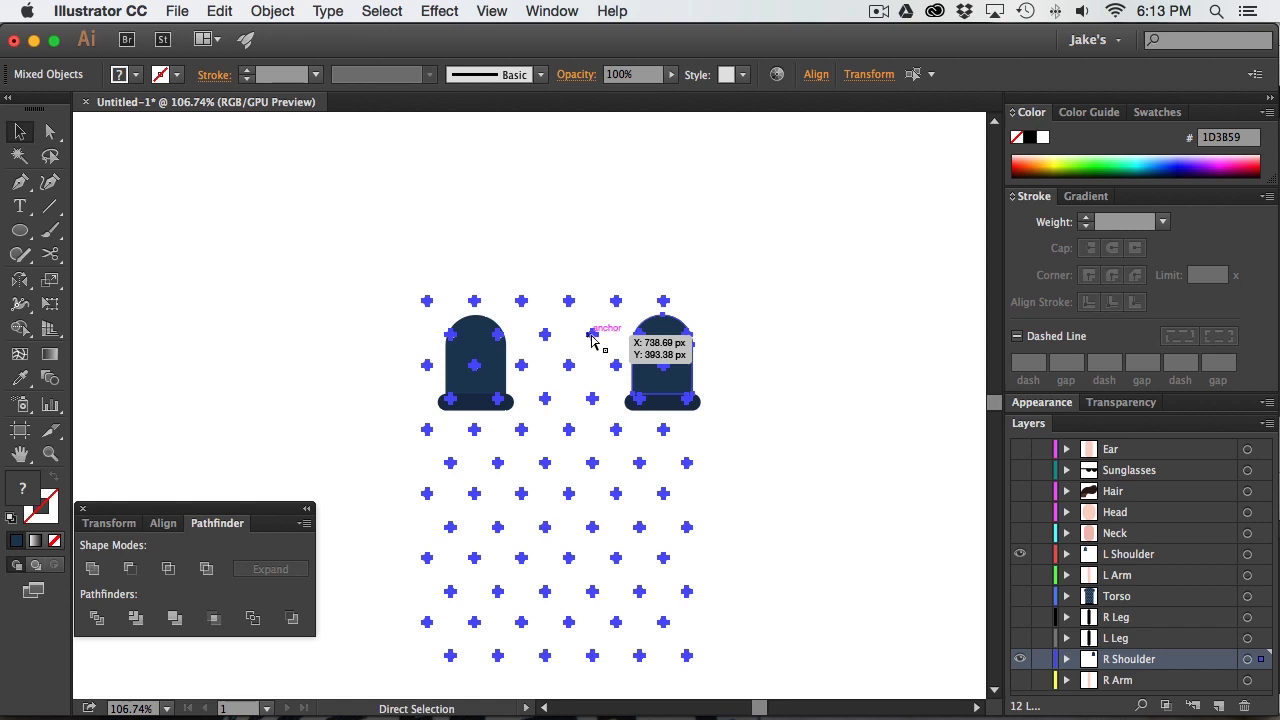
key(super+7)
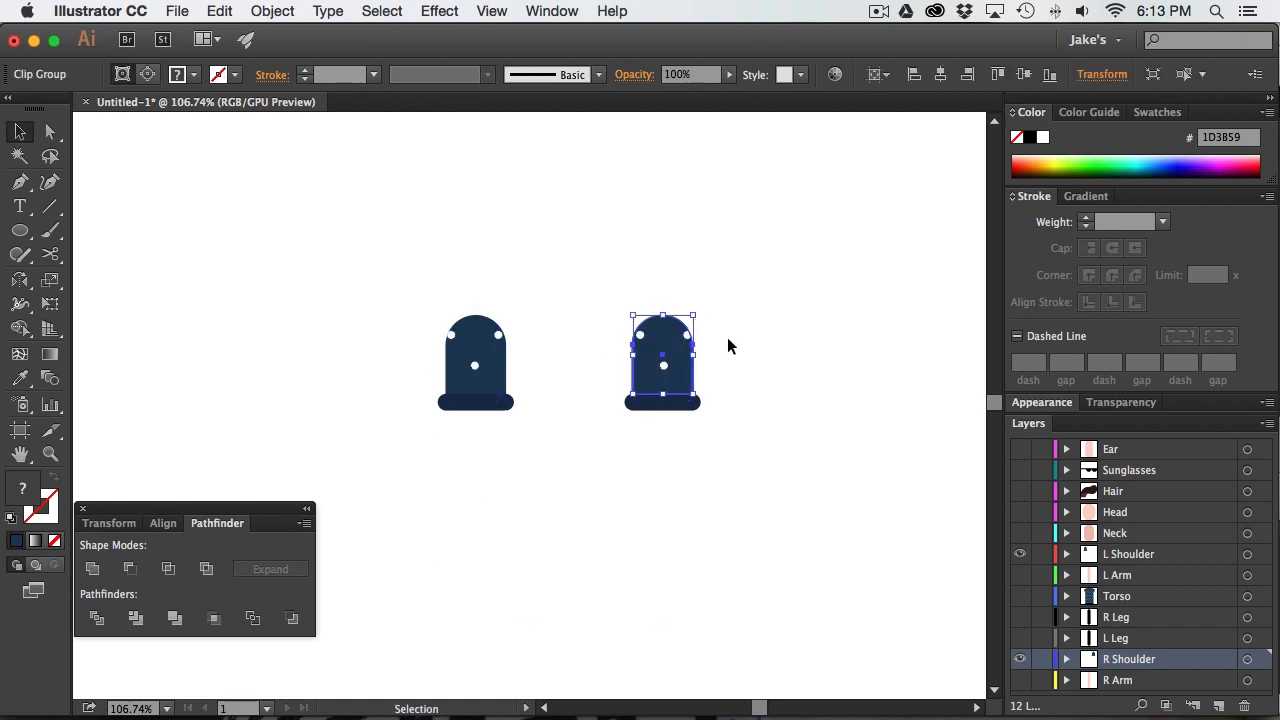
click(728, 346)
Show all layers again and fit the whole character in view at 50% zoom
alt+click(1020, 659)
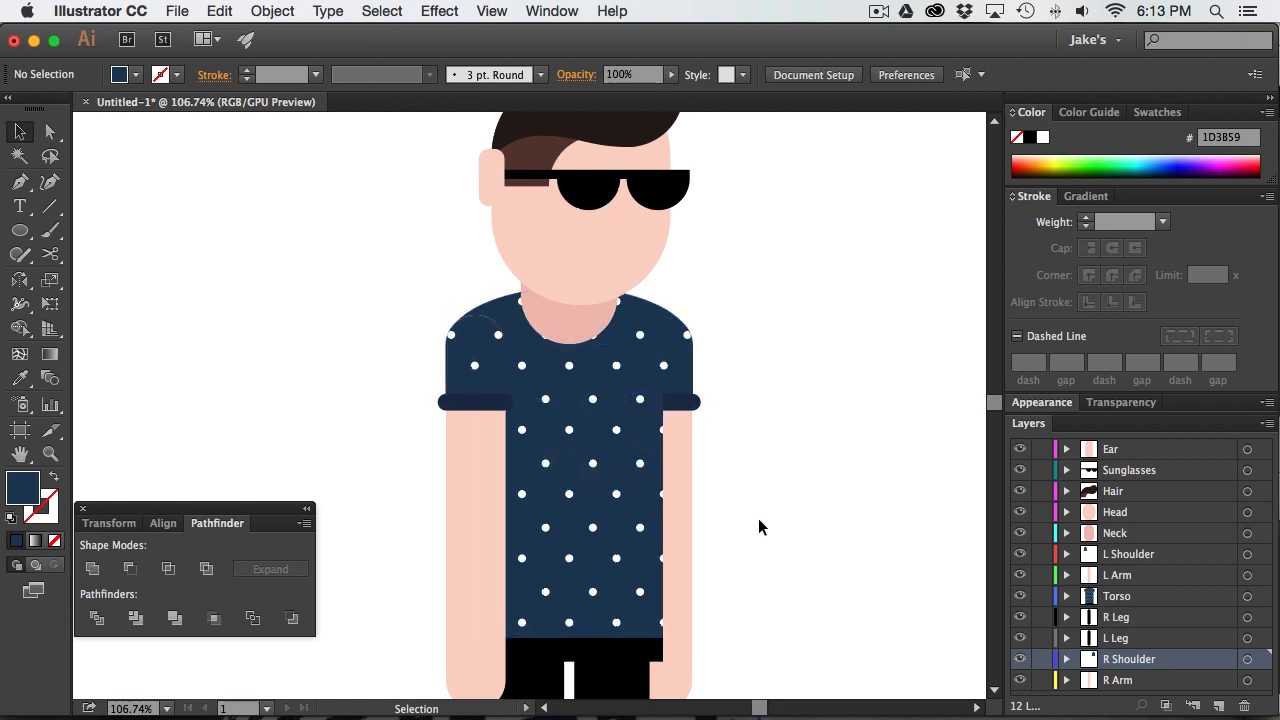
key(z)
alt+click(580, 402)
alt+click(562, 406)
alt+click(516, 421)
drag(524, 466, 606, 440)
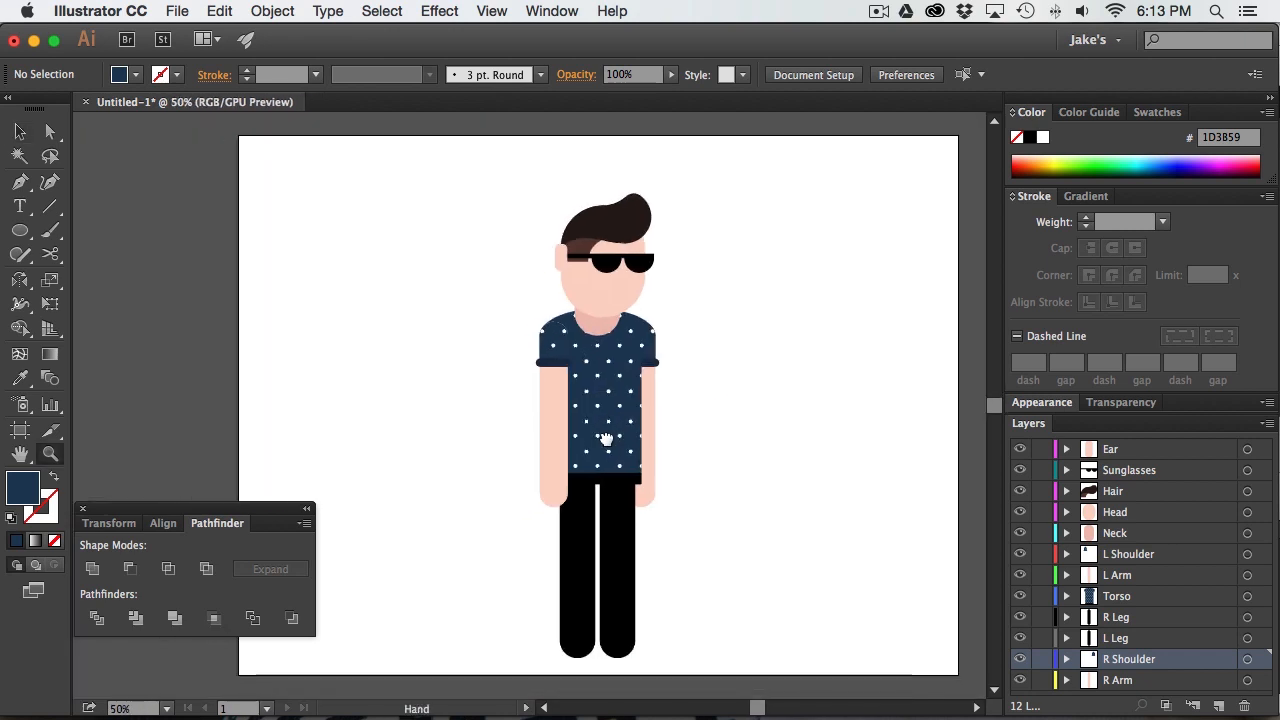
key(v)
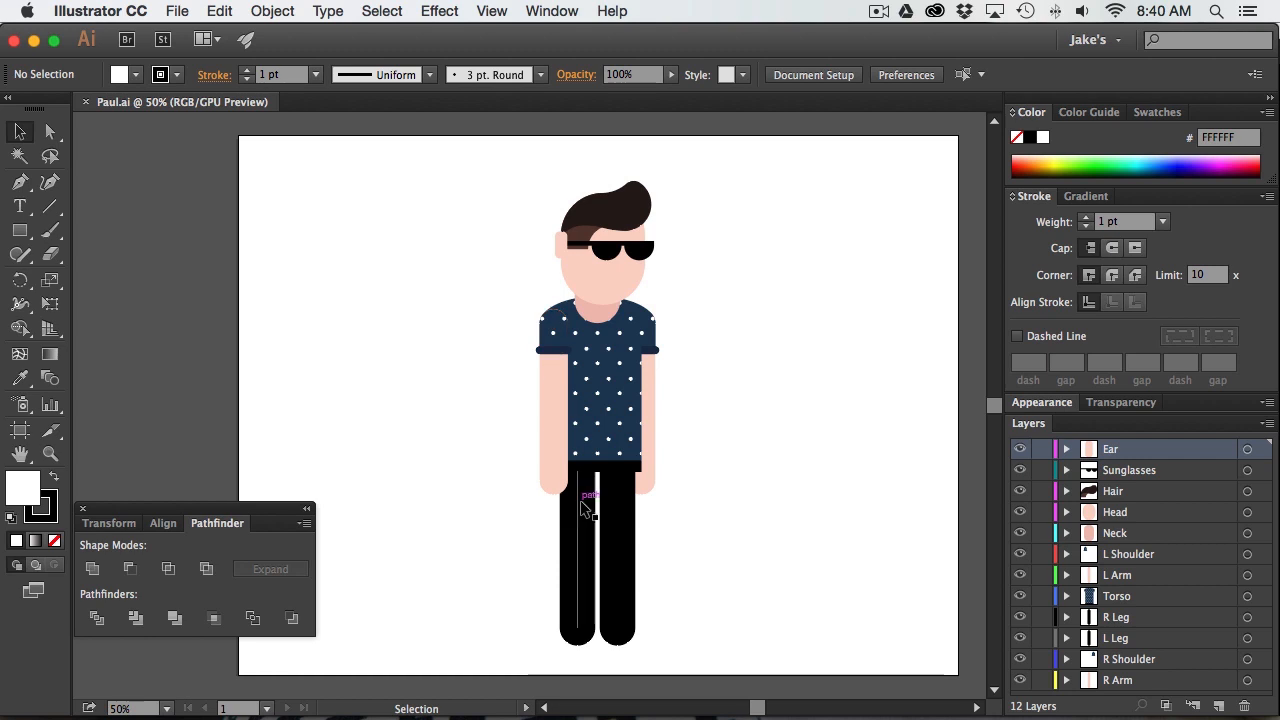
Try a long sleeve by deleting the L Shoulder cuff and recolouring the L Arm stroke with the shirt's navy 1D3859
click(551, 348)
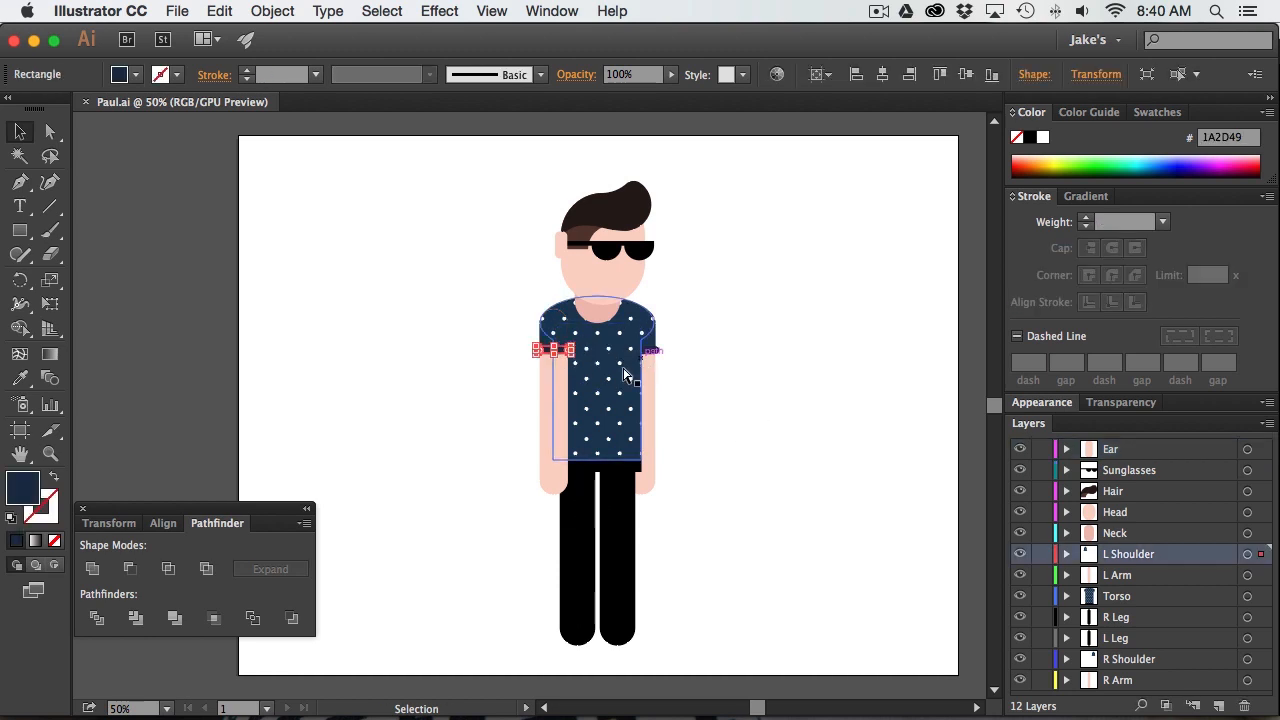
key(Delete)
key(a)
click(554, 390)
key(i)
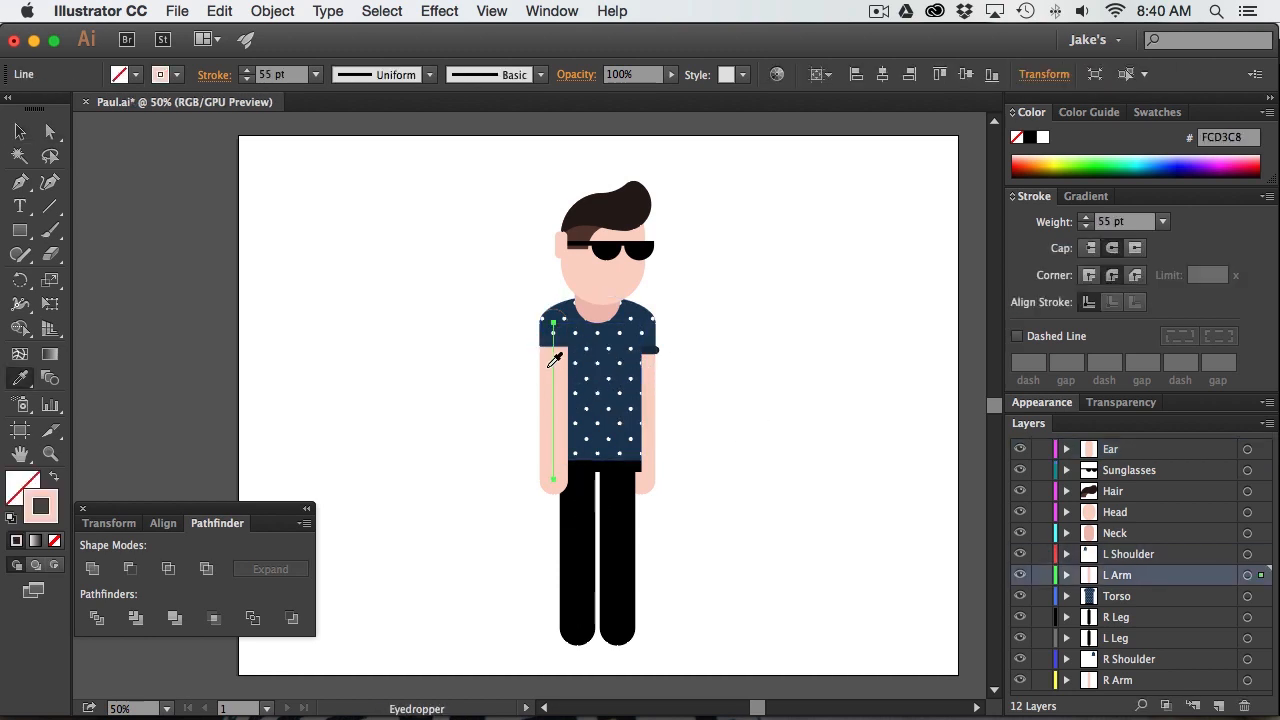
click(556, 338)
key(a)
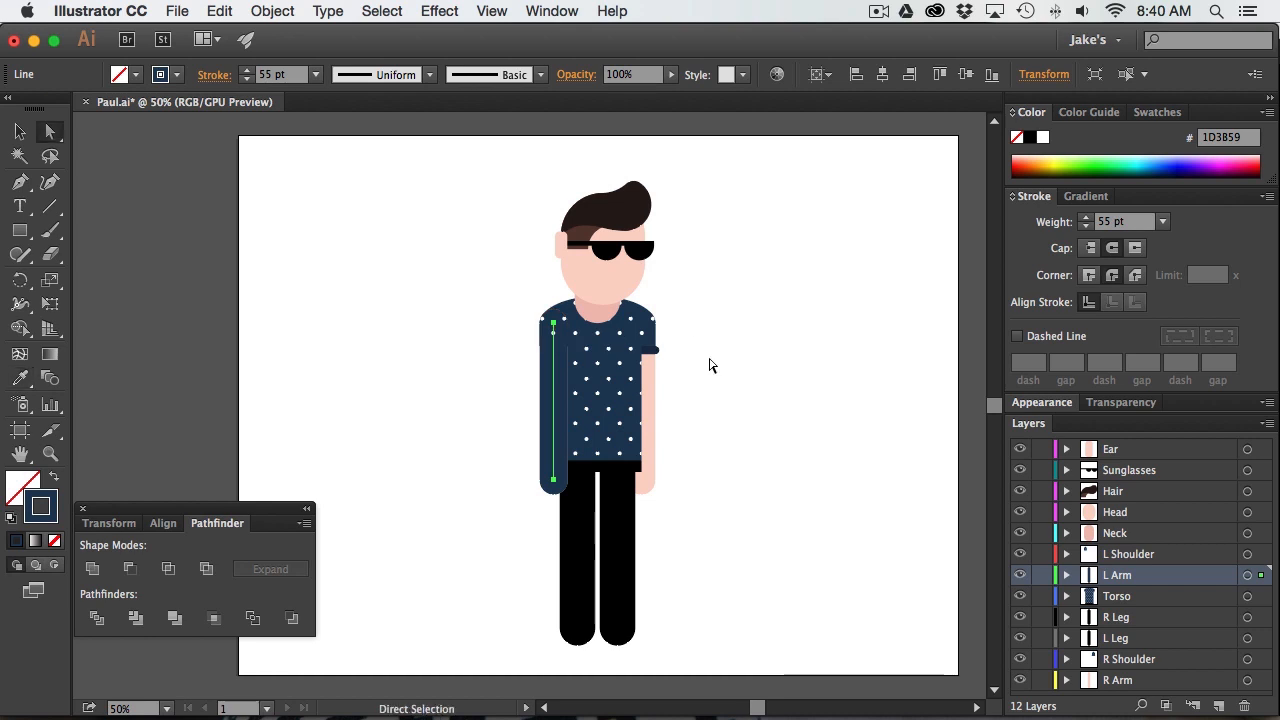
click(709, 363)
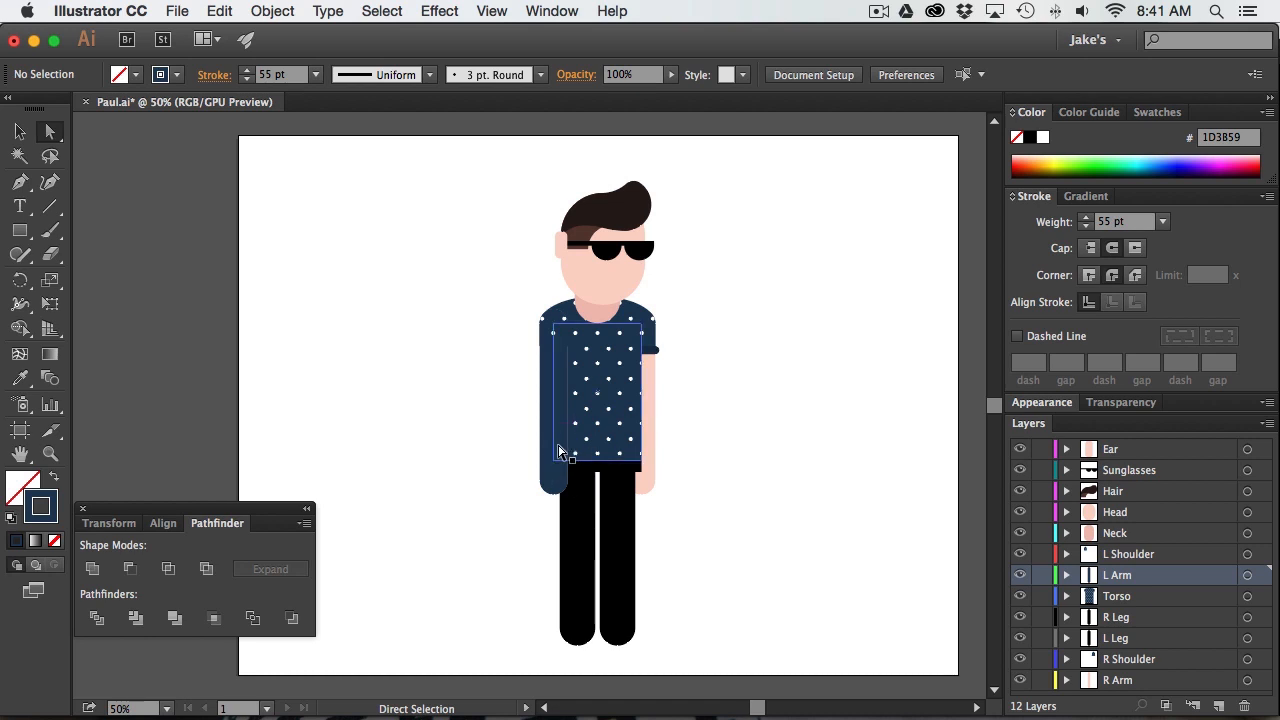
key(v)
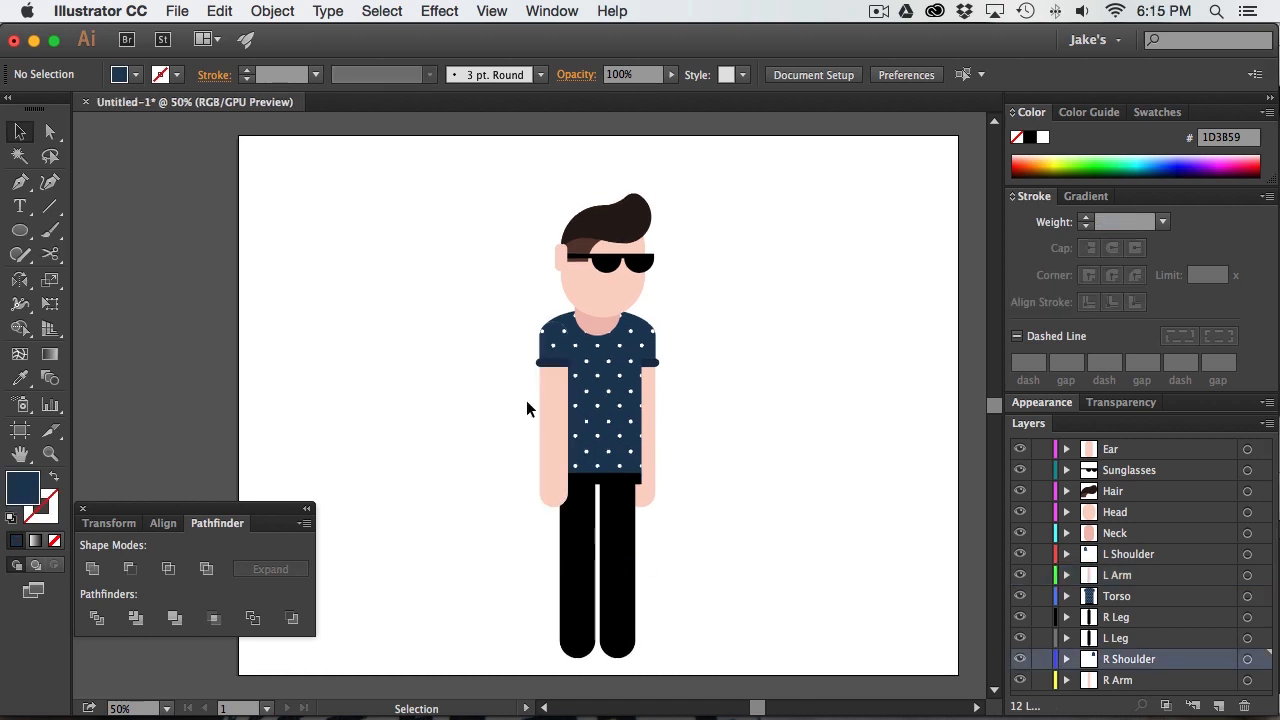
Select the entire character, move it slightly higher on the artboard and clear the selection
key(a)
key(super+a)
drag(614, 417, 614, 392)
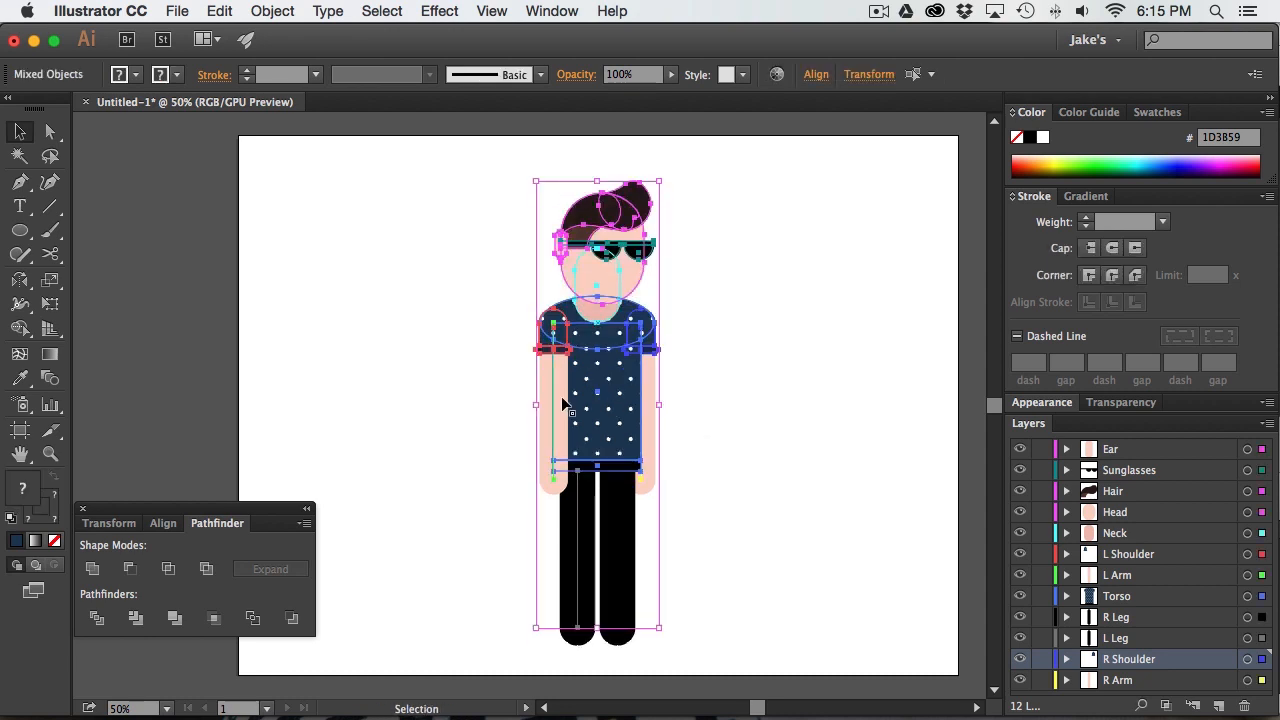
key(shift+super+a)
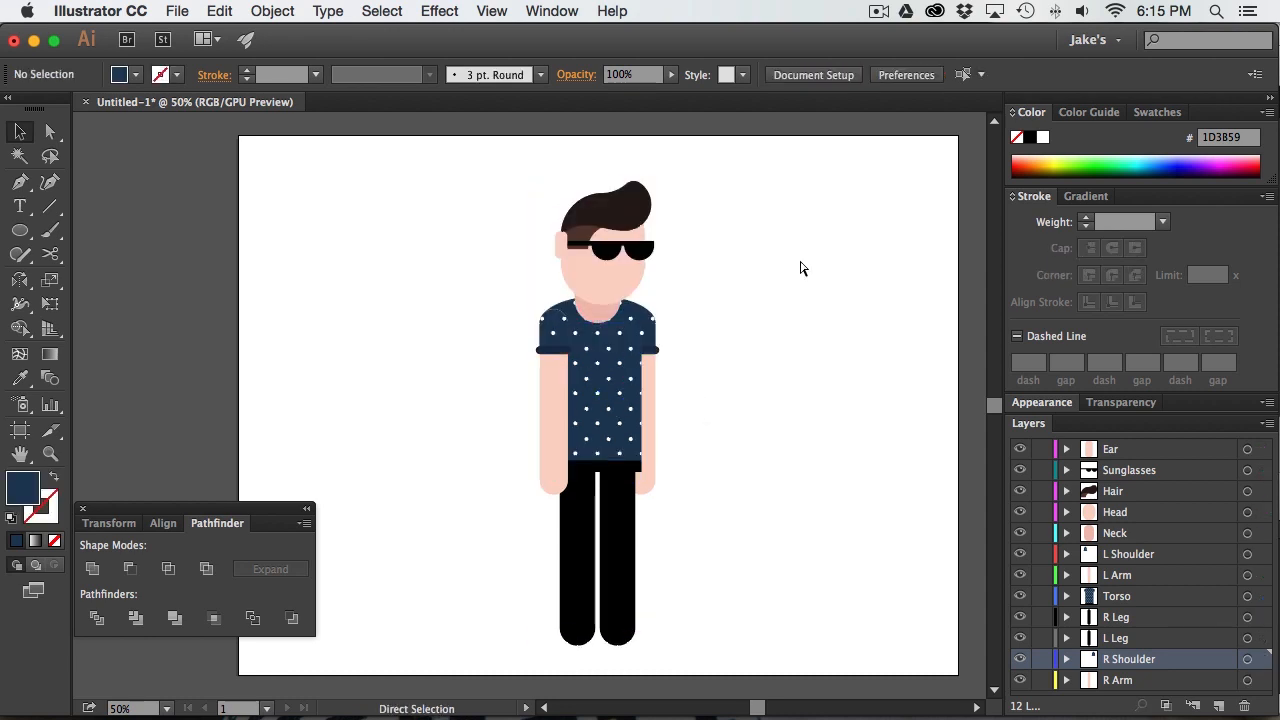
Save the document to the Desktop as Paul.ai in Adobe Illustrator format with the Illustrator CC version options
key(shift+super+s)
text(Paul.ai)
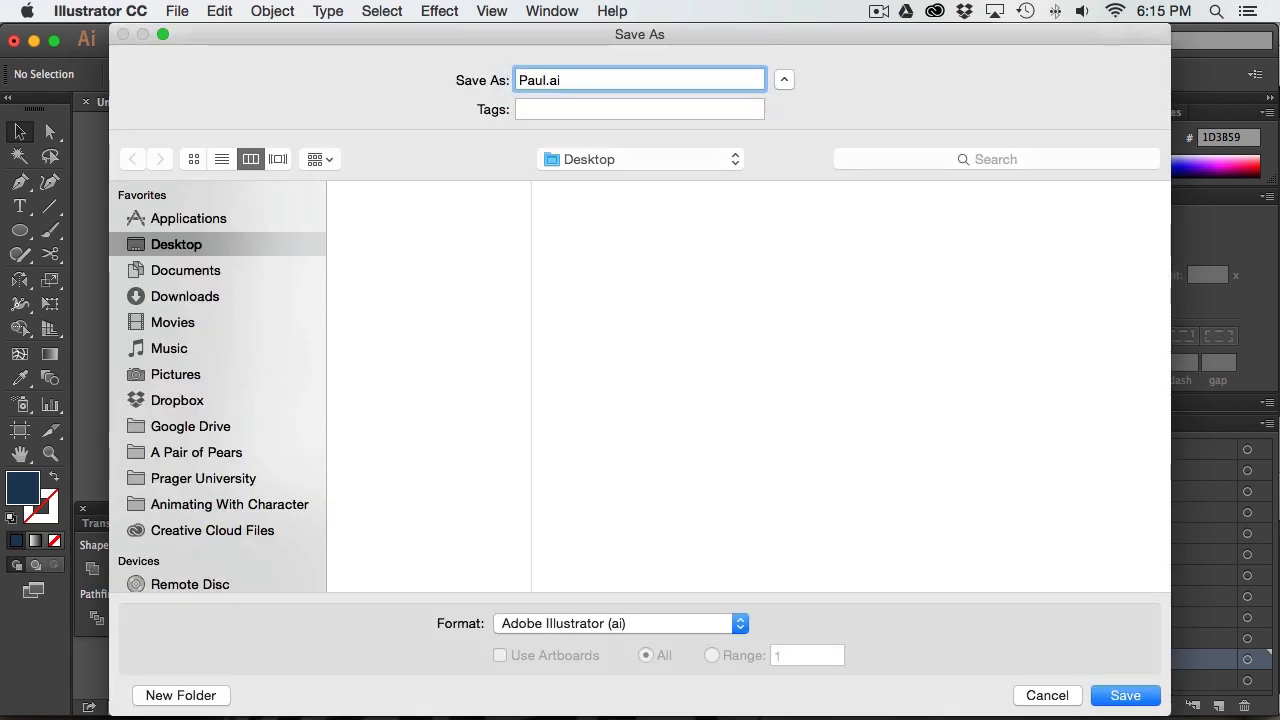
key(Return)
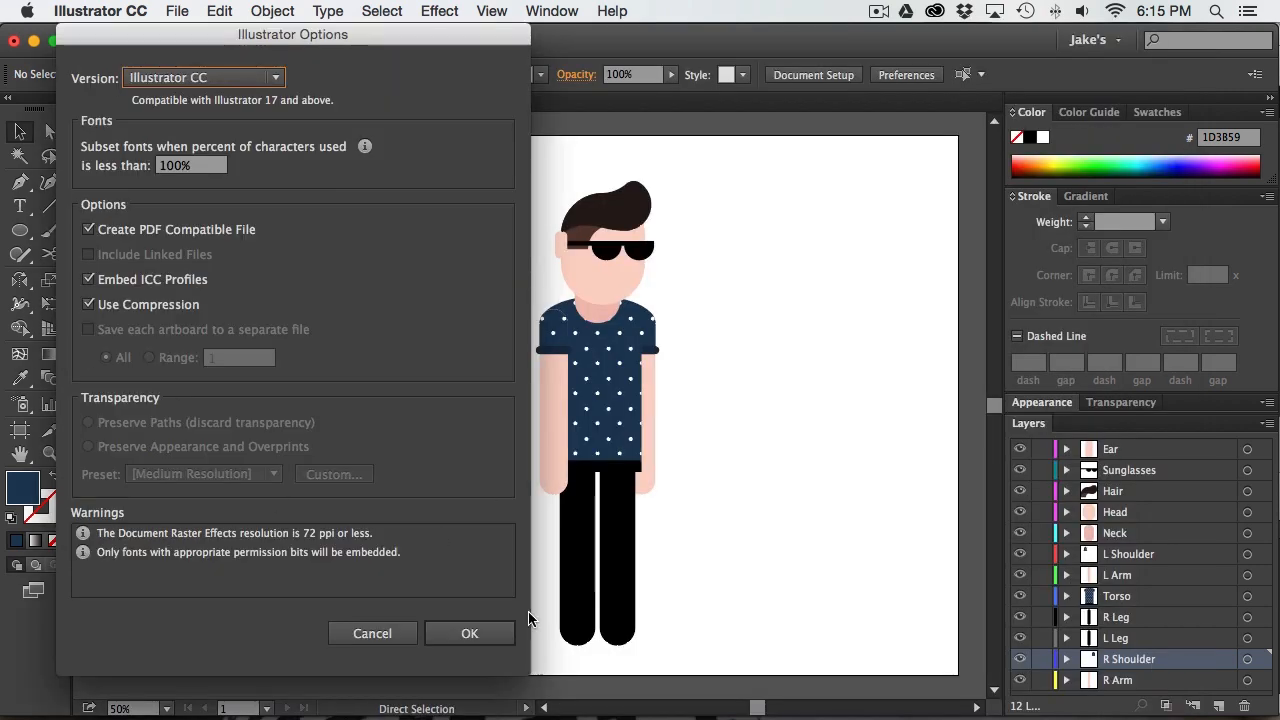
click(472, 632)
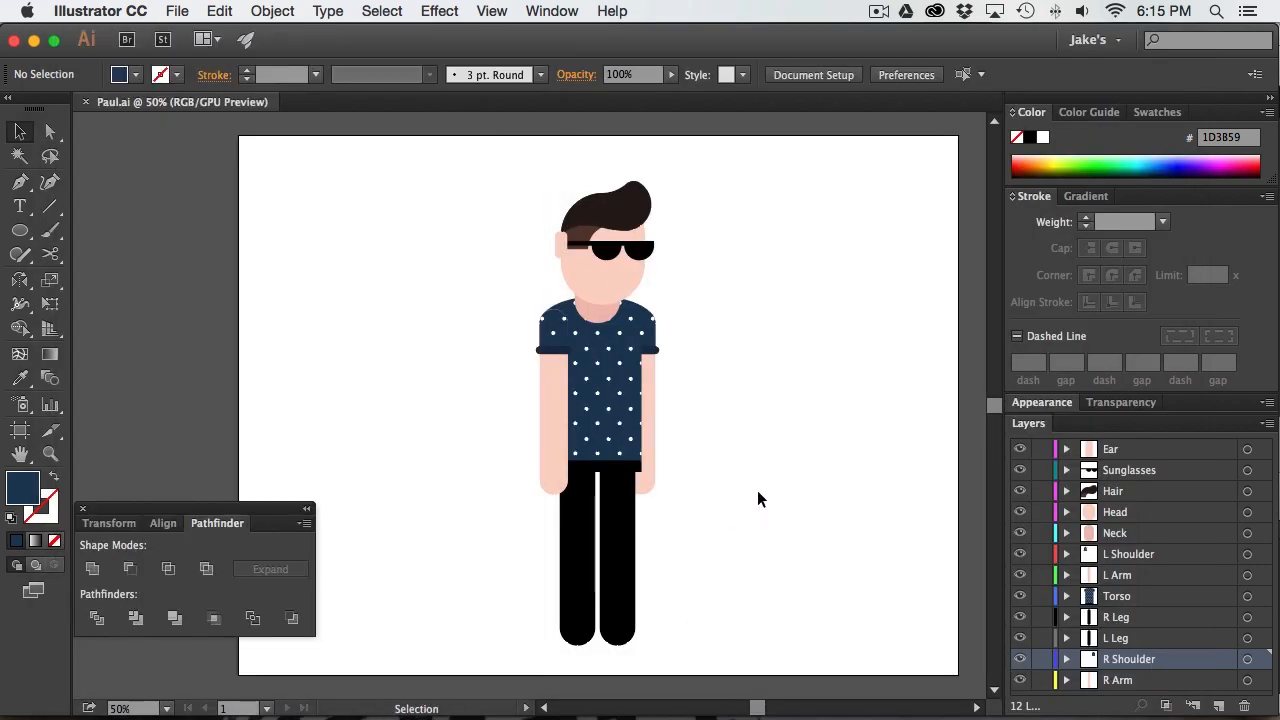